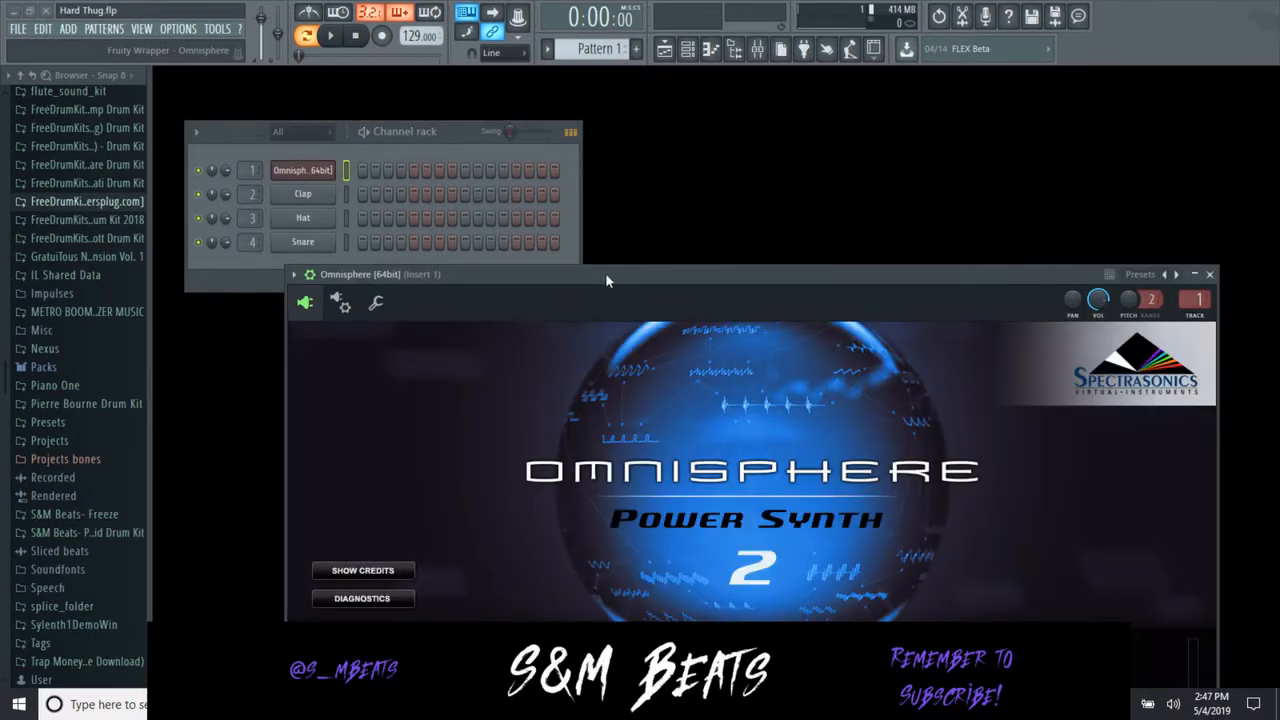
# - Move the Omnisphere window higher and browse the Noisescapes category in its full-size patch browser
pyautogui.moveTo(605, 272); pyautogui.dragTo(615, 67)
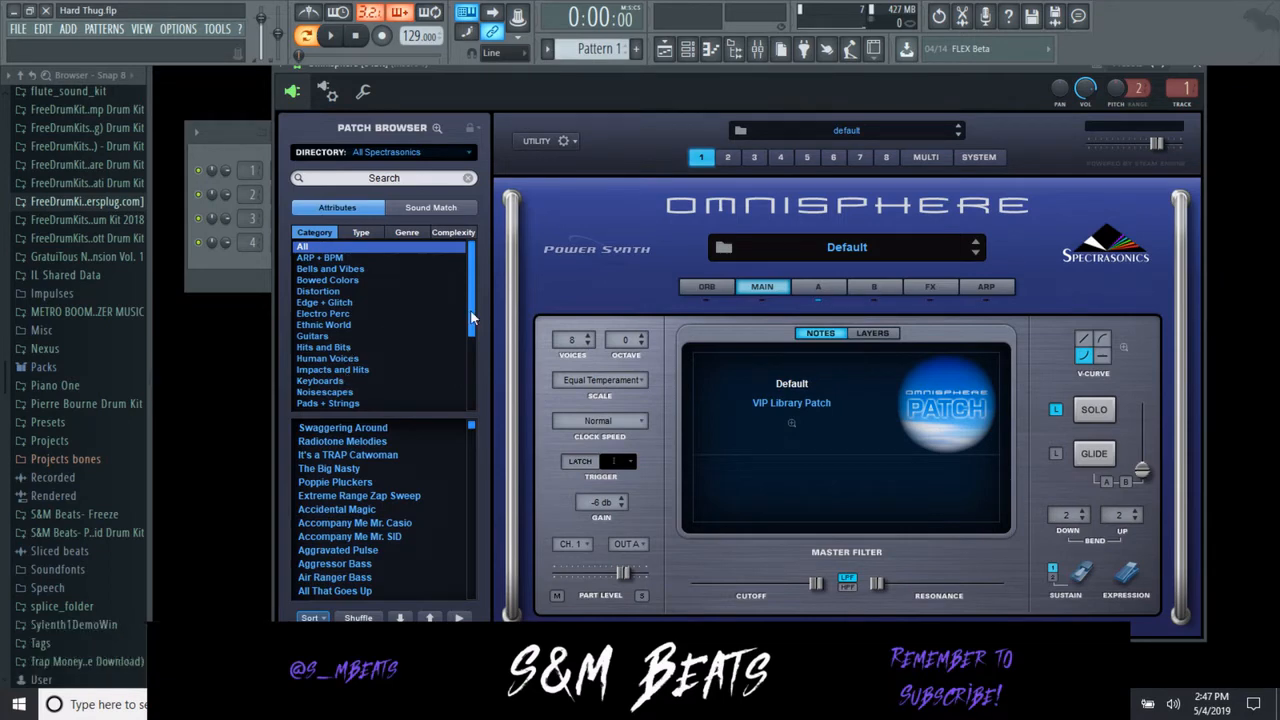
pyautogui.moveTo(469, 317); pyautogui.dragTo(471, 350)
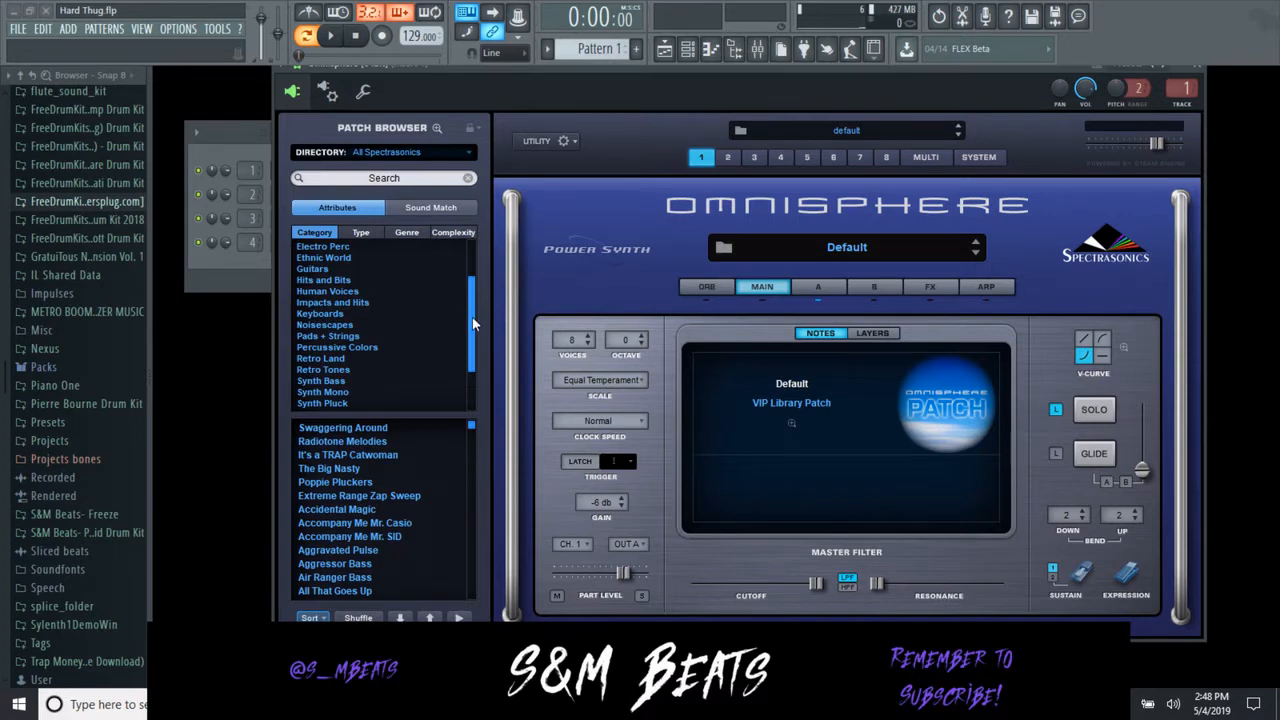
pyautogui.click(364, 326)
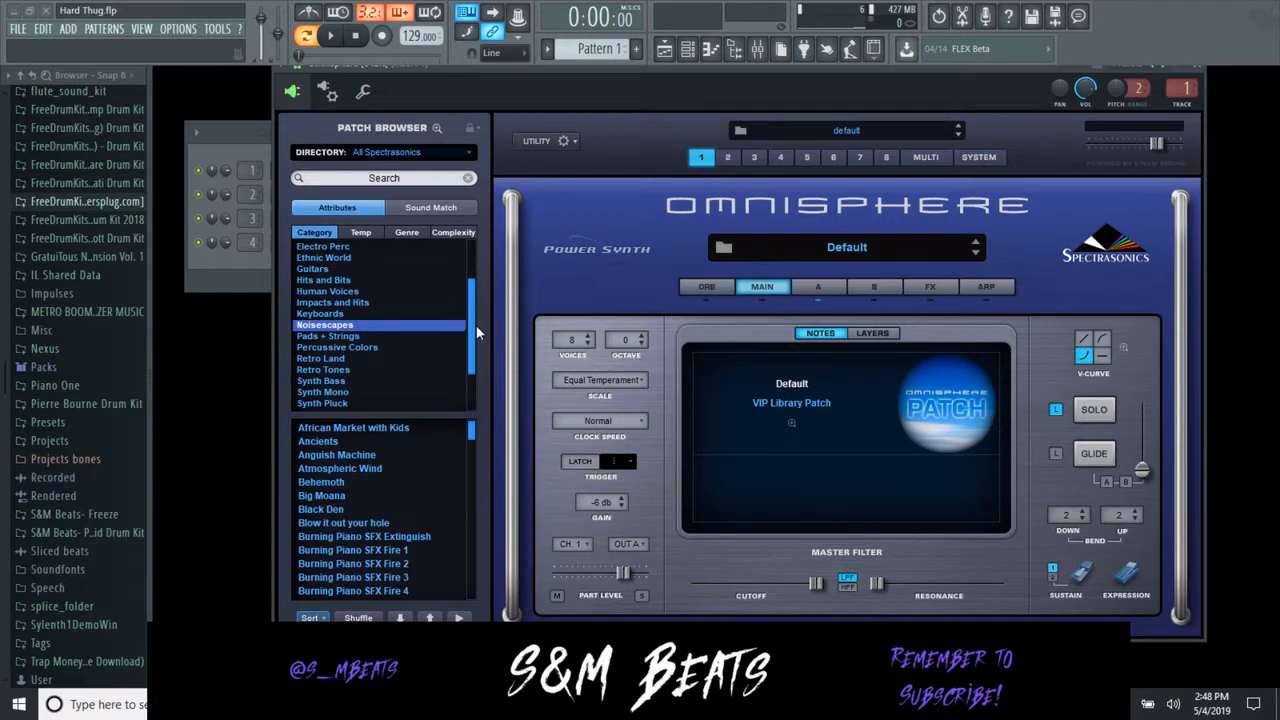
pyautogui.moveTo(476, 325); pyautogui.dragTo(474, 385)
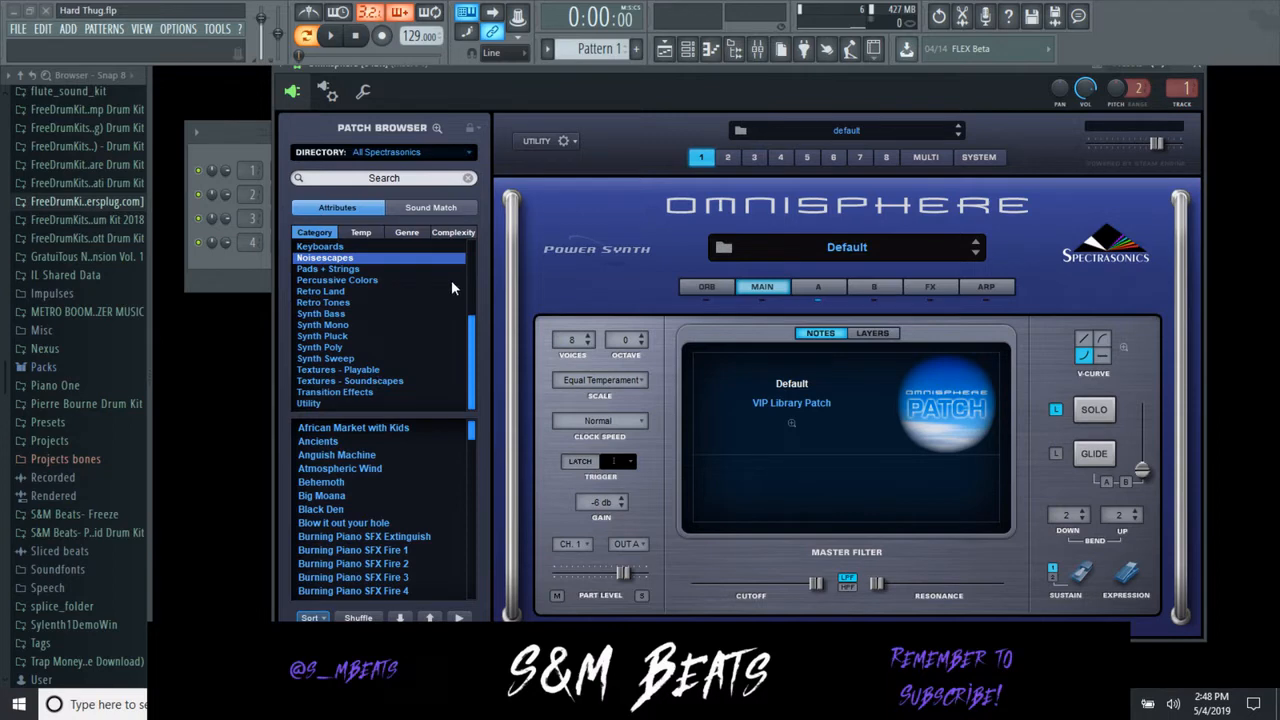
pyautogui.click(722, 249)
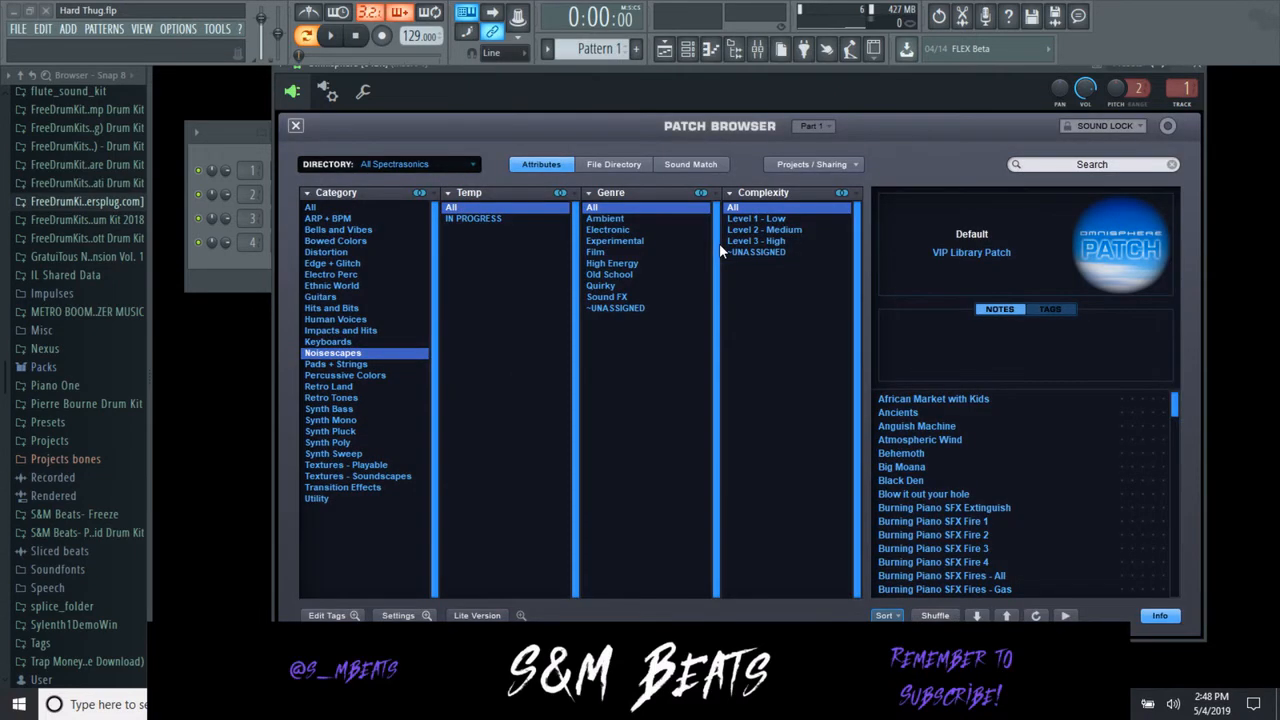
pyautogui.scroll(-6, 978, 469)
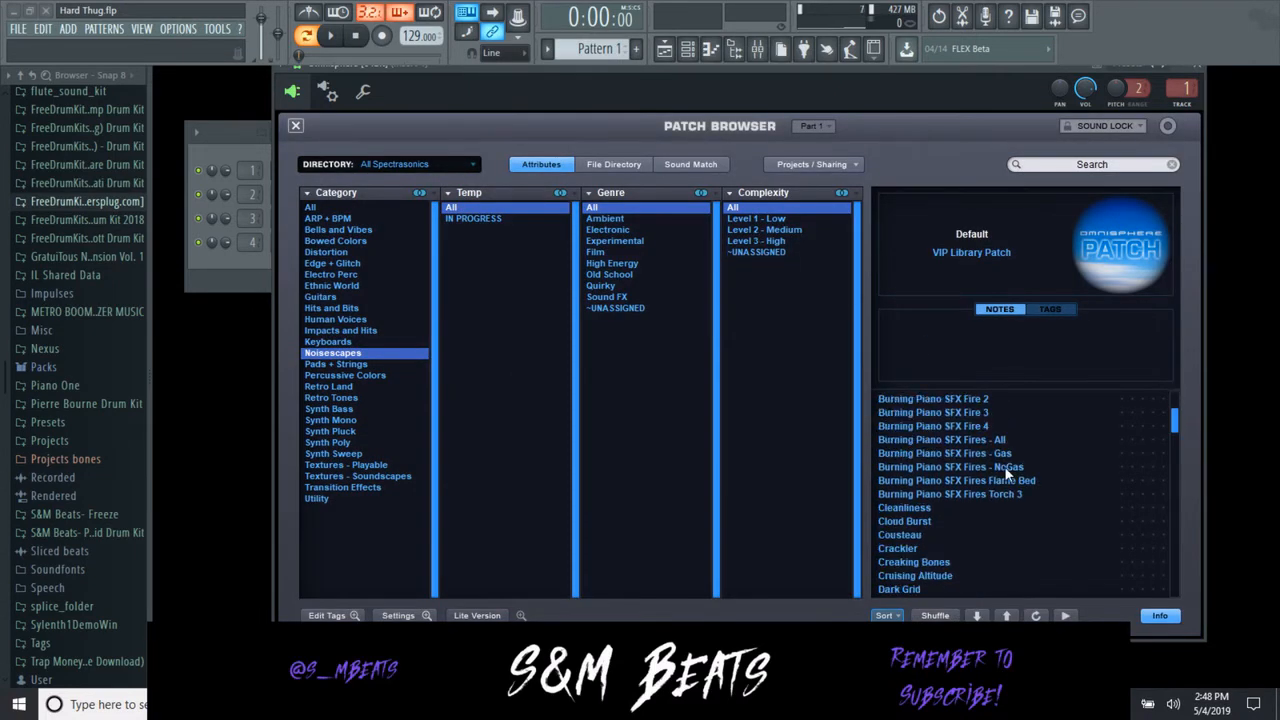
pyautogui.scroll(-1, 926, 508)
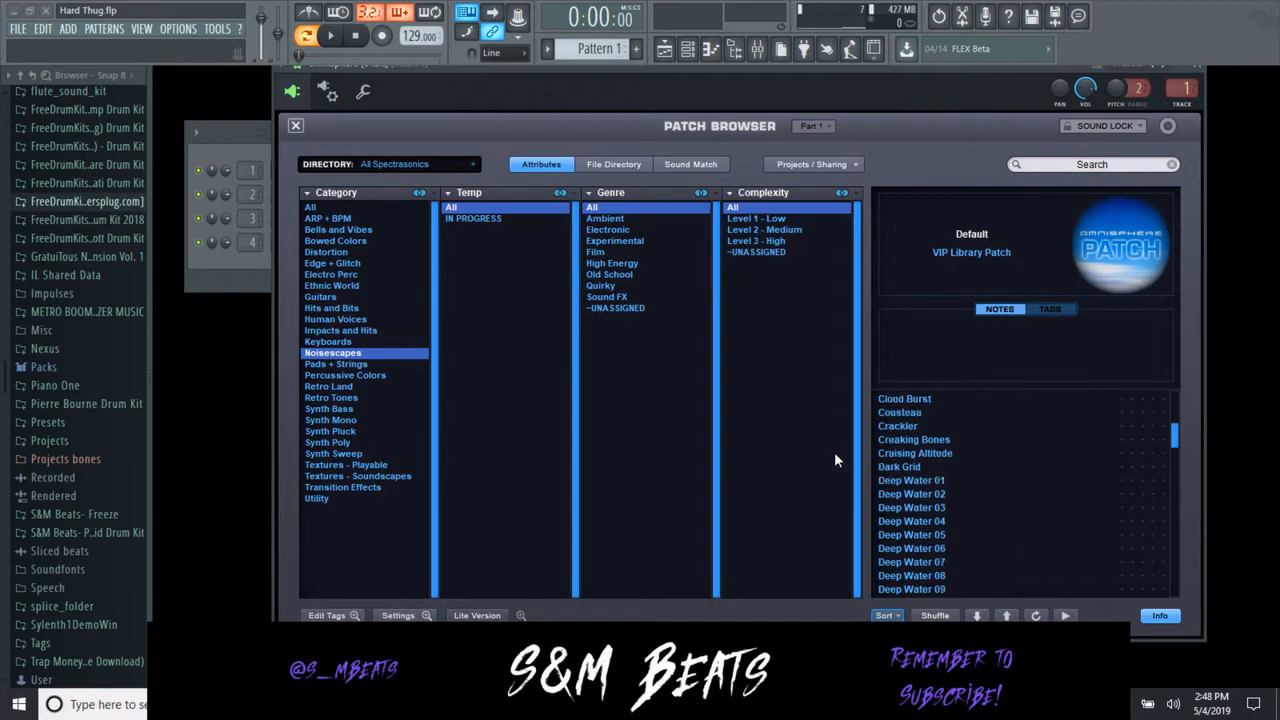
# - Load the patch An Ode to Eternal Youth from the Textures - Playable category
pyautogui.click(374, 466)
pyautogui.scroll(-2, 900, 470)
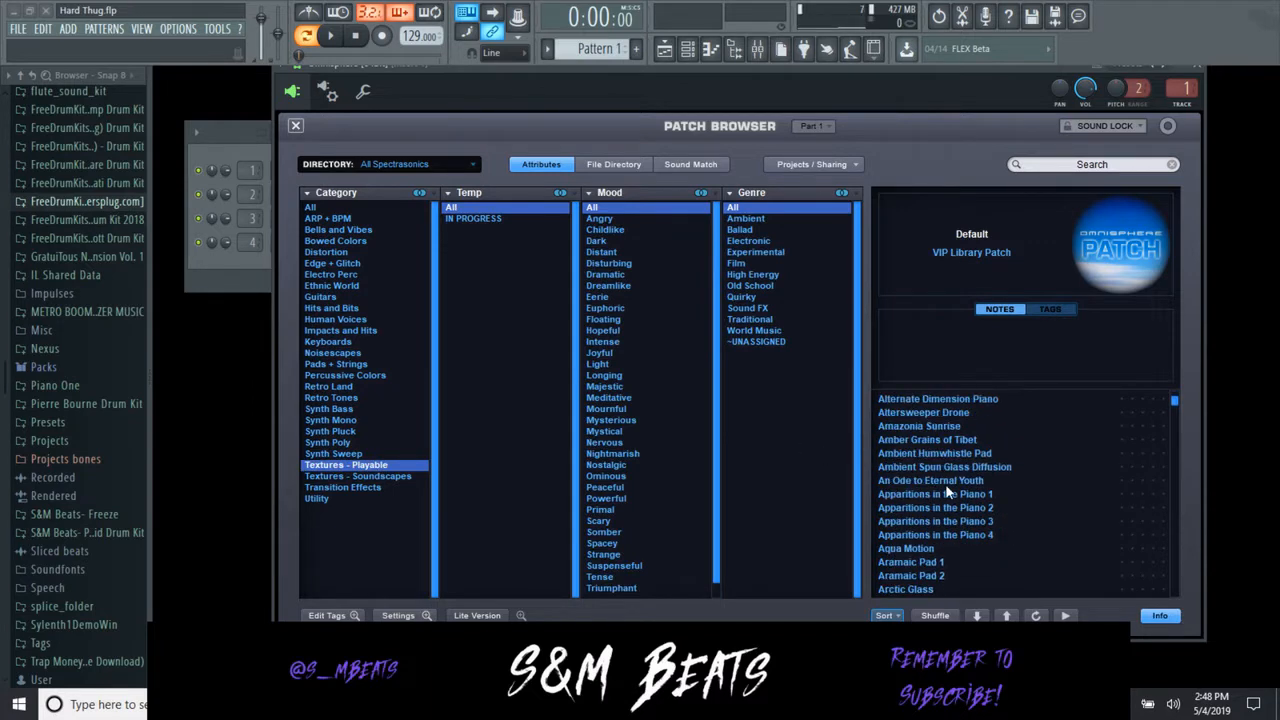
pyautogui.click(945, 483)
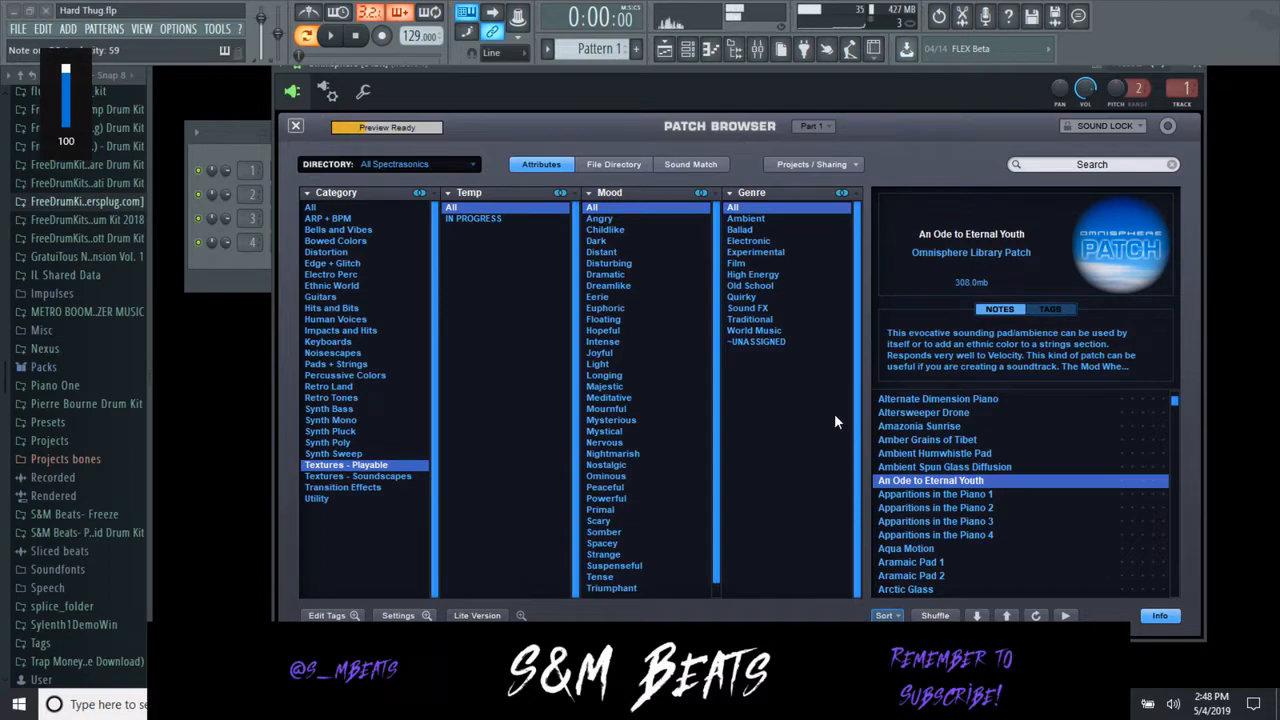
# - Return to Omnisphere's main view, inspect the patch's layers B and A, and close the plugin window
pyautogui.click(1185, 90)
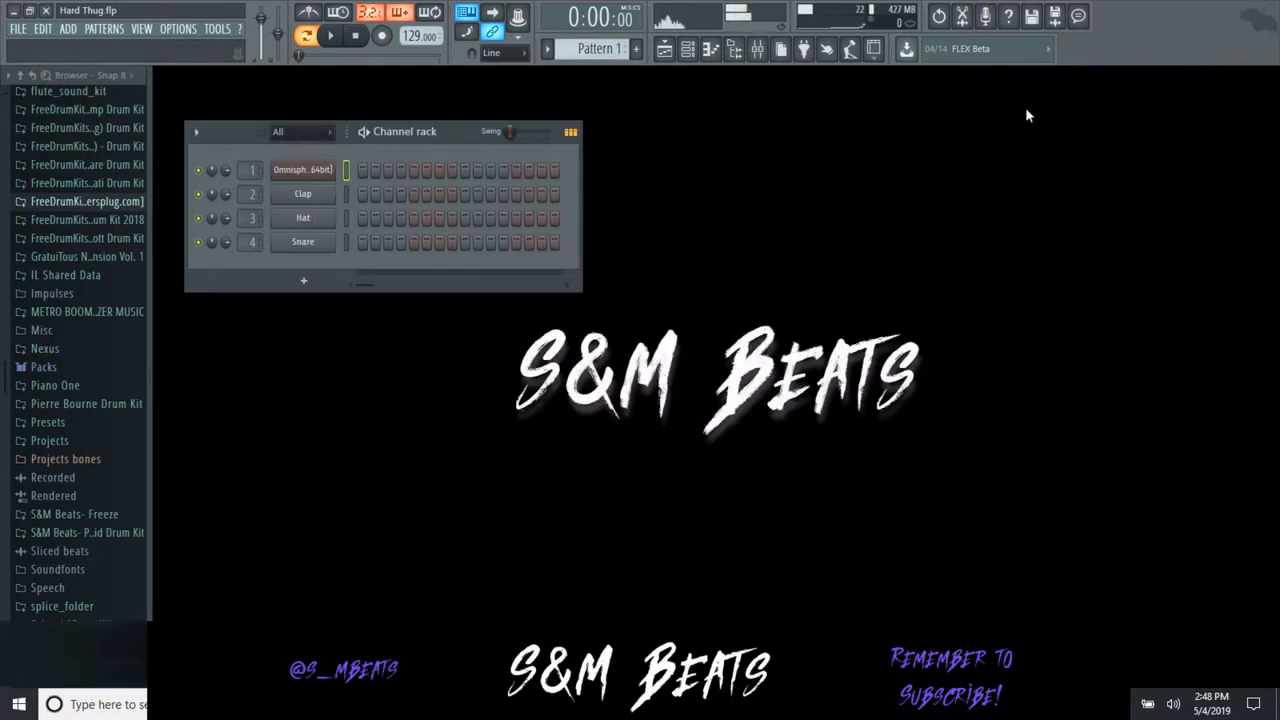
pyautogui.click(320, 170)
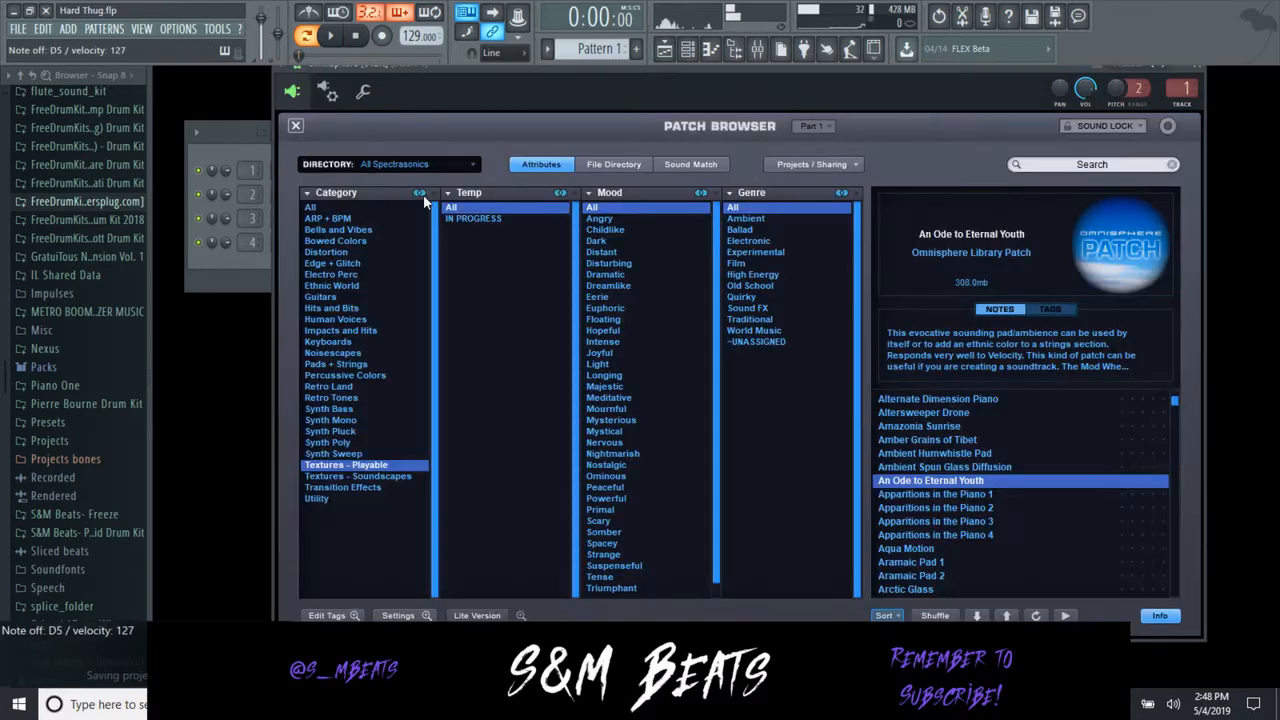
pyautogui.click(296, 126)
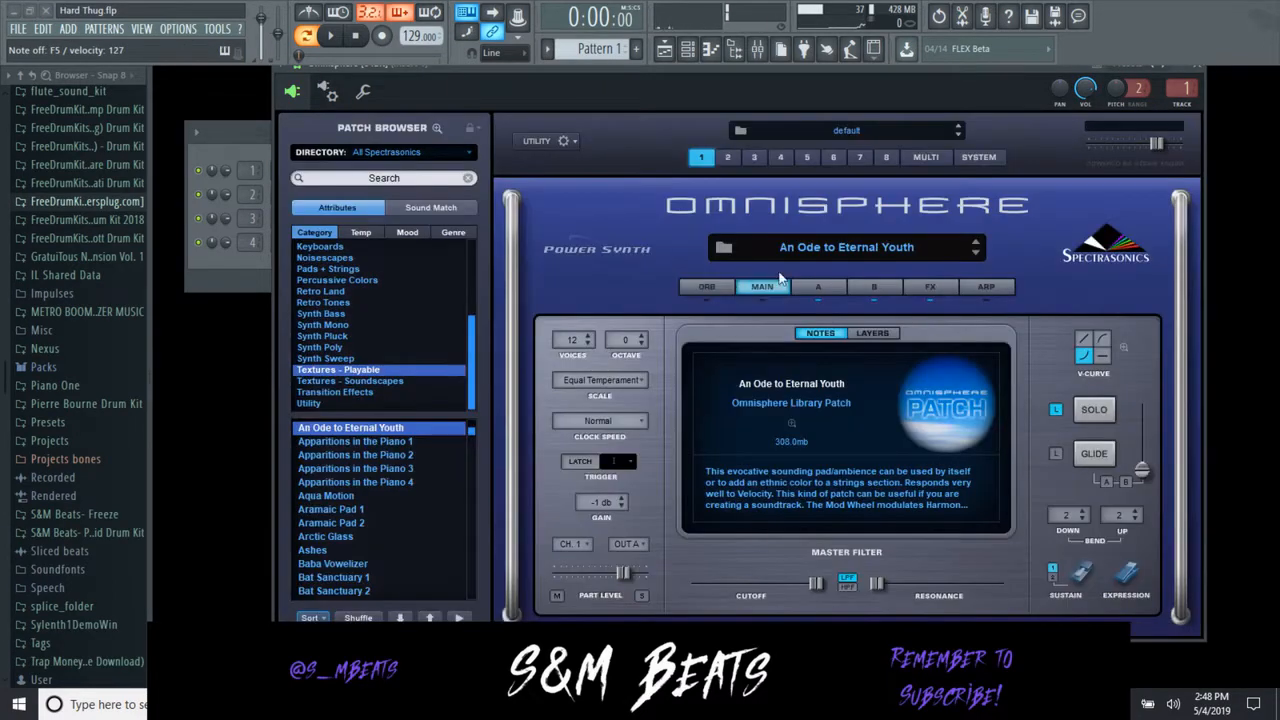
pyautogui.click(872, 290)
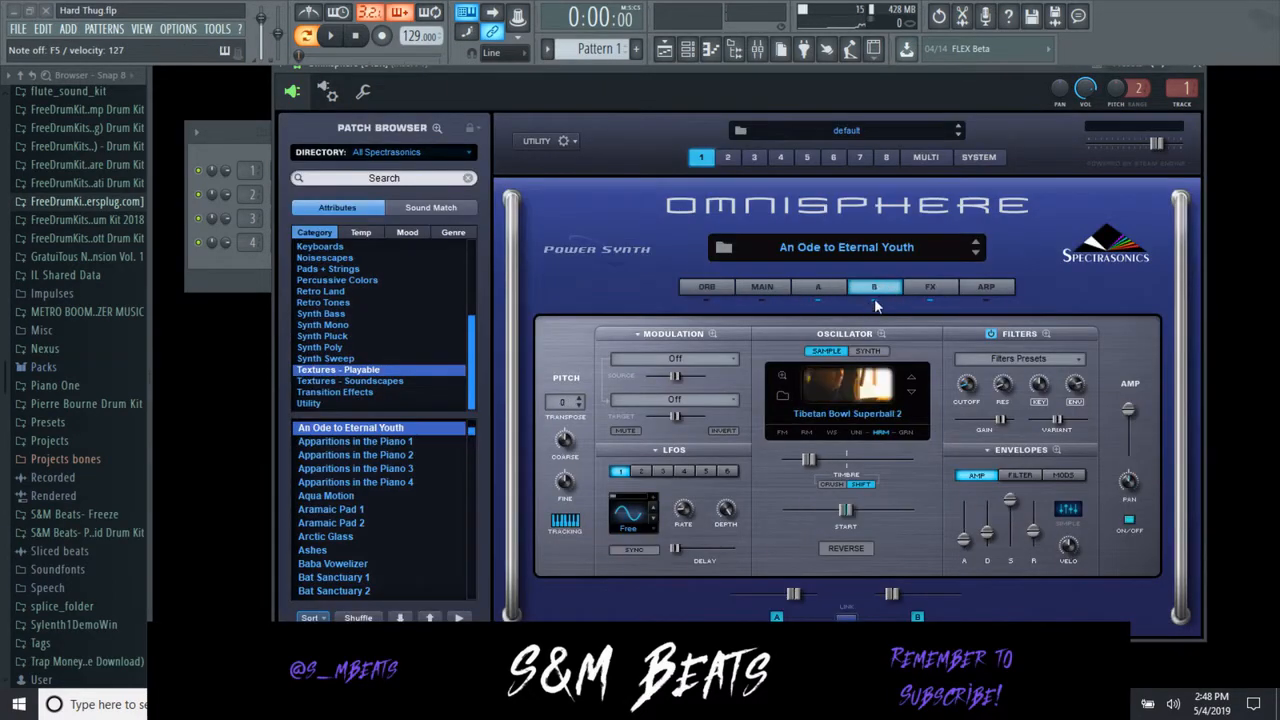
pyautogui.click(830, 290)
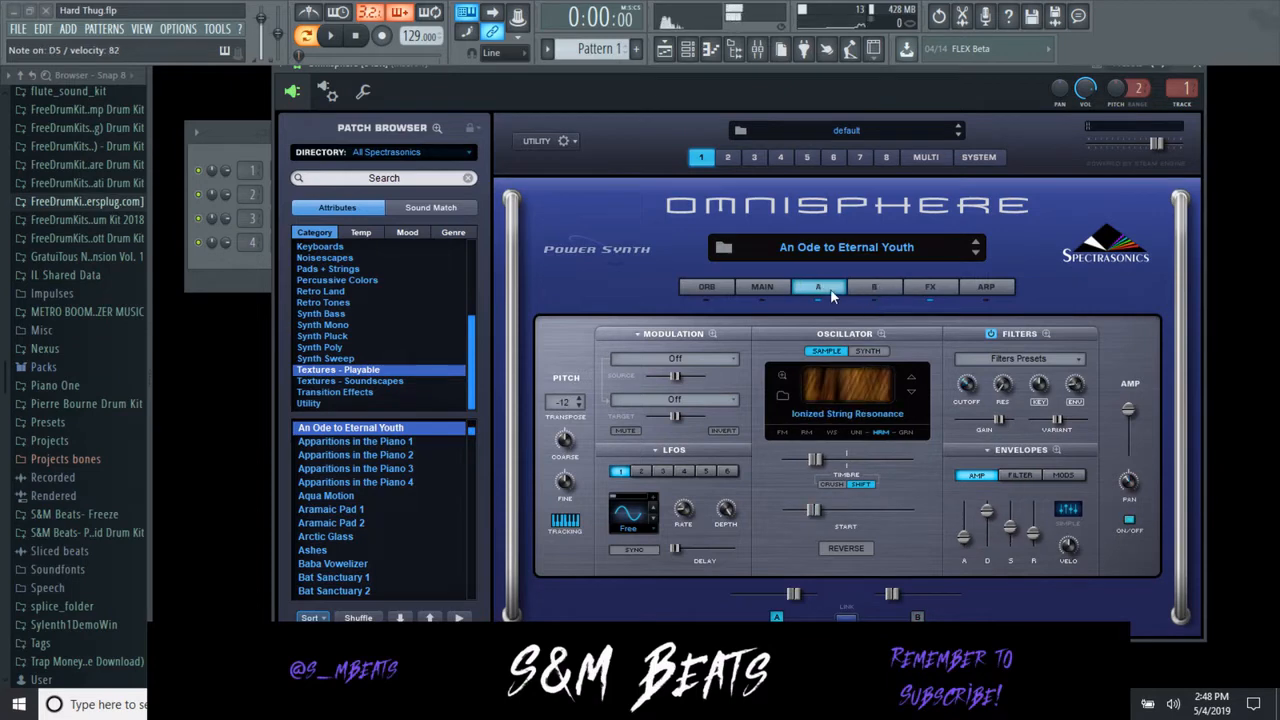
pyautogui.click(1205, 76)
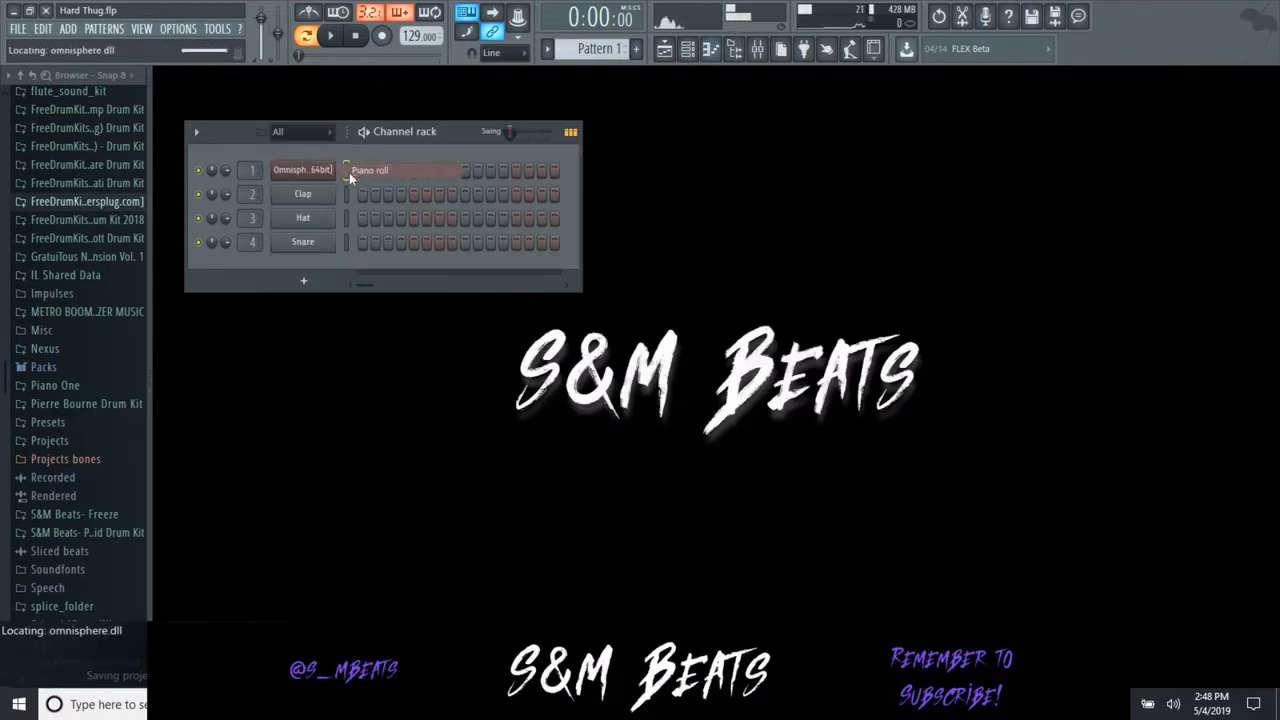
# - Draw a one-bar chord of F5, D5 and A4 in bar 1 of the Omnisphere channel's piano roll
pyautogui.click(349, 172)
pyautogui.click(245, 177)
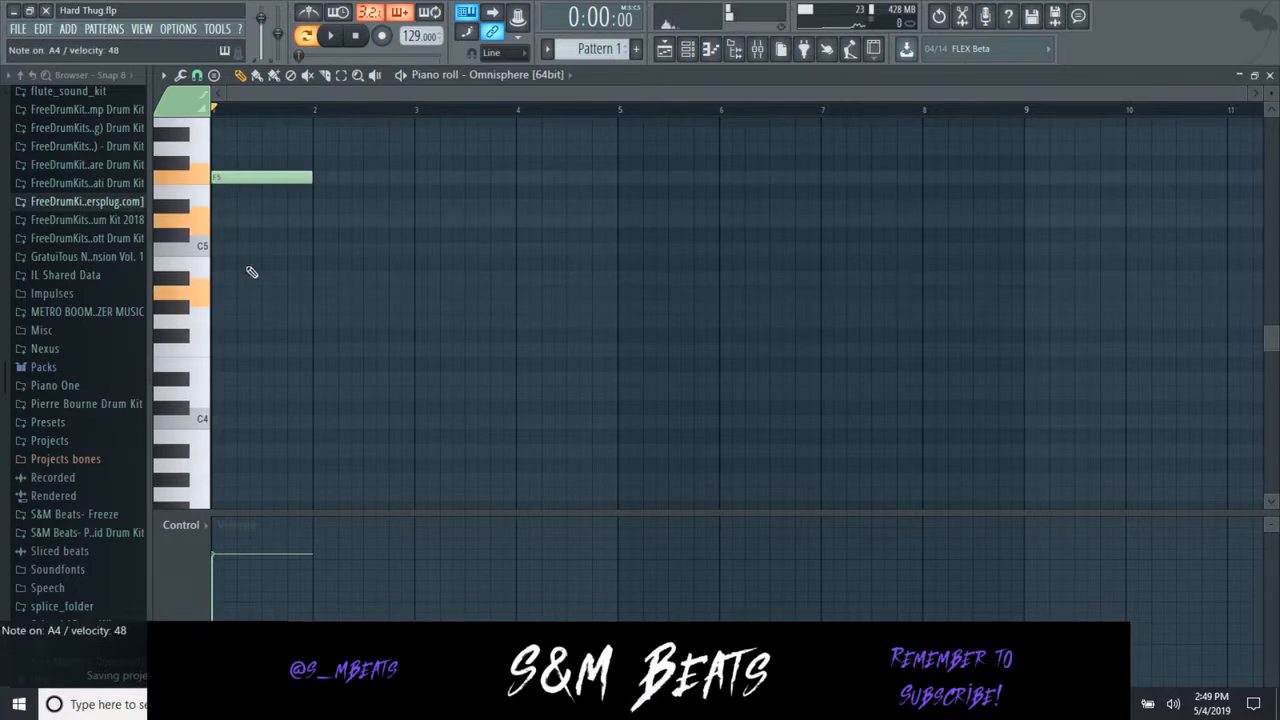
pyautogui.click(245, 220)
pyautogui.click(240, 292)
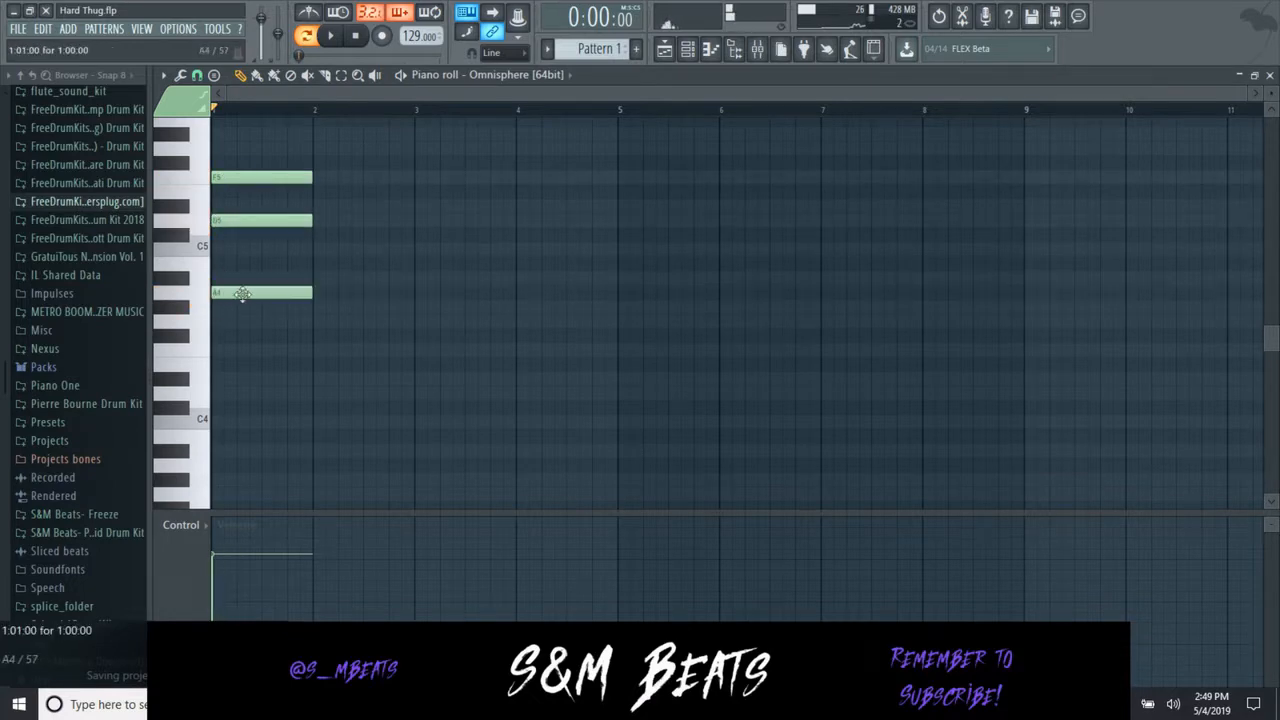
# - Set the piano roll's scale highlighting to Default
pyautogui.click(164, 76)
pyautogui.moveTo(186, 171)
pyautogui.moveTo(348, 183)
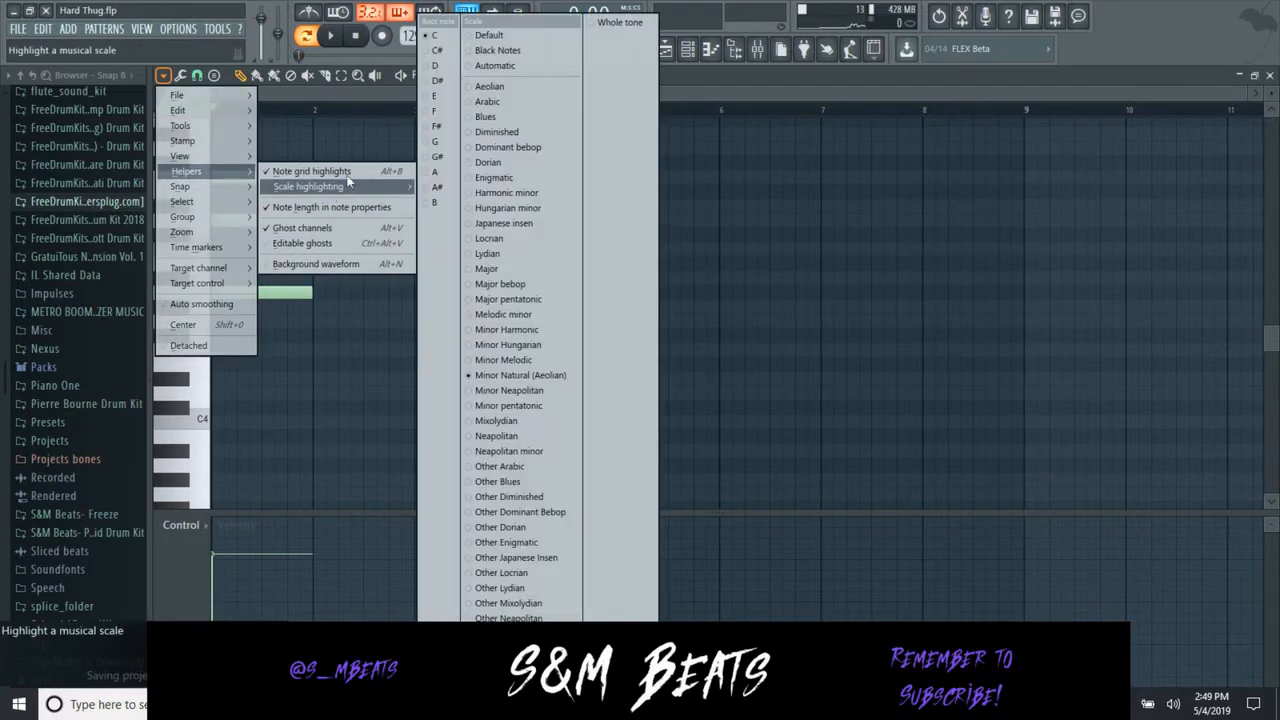
pyautogui.click(489, 35)
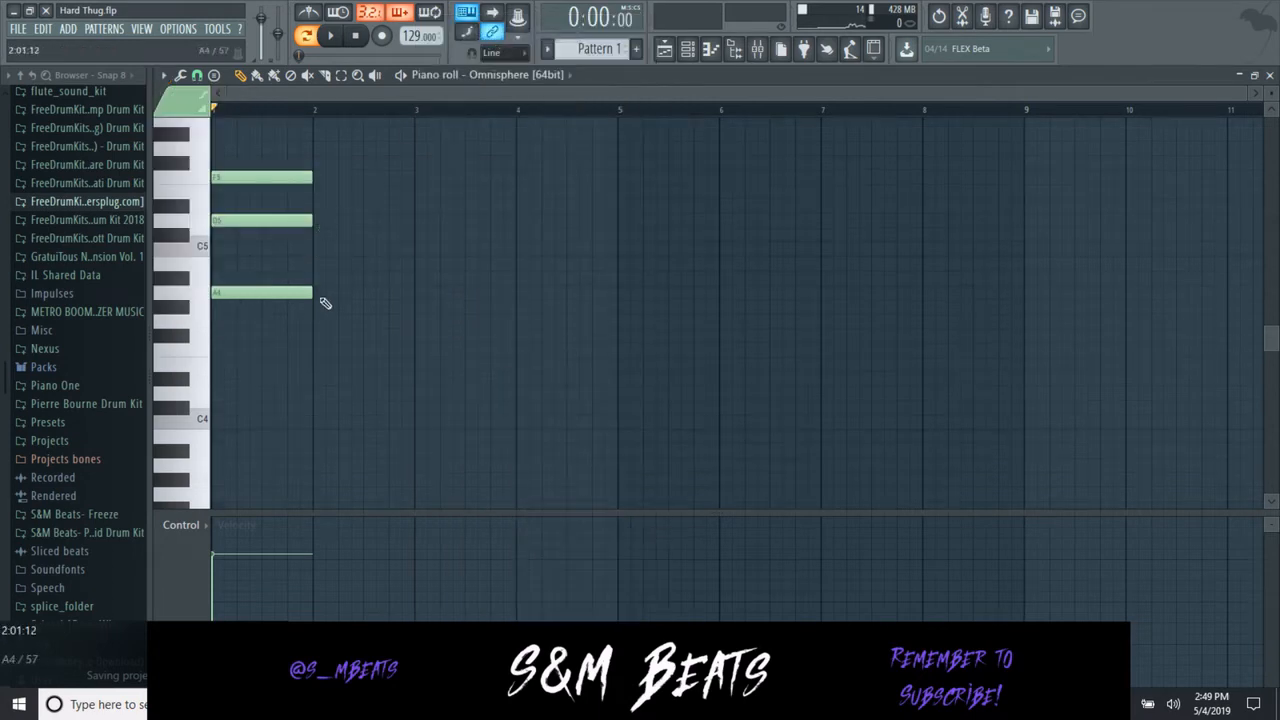
# - Try a one-bar chord of G#4, C5 and F5 in bar 2 while playing the progression
pyautogui.moveTo(314, 306); pyautogui.dragTo(314, 321)
pyautogui.press('space')
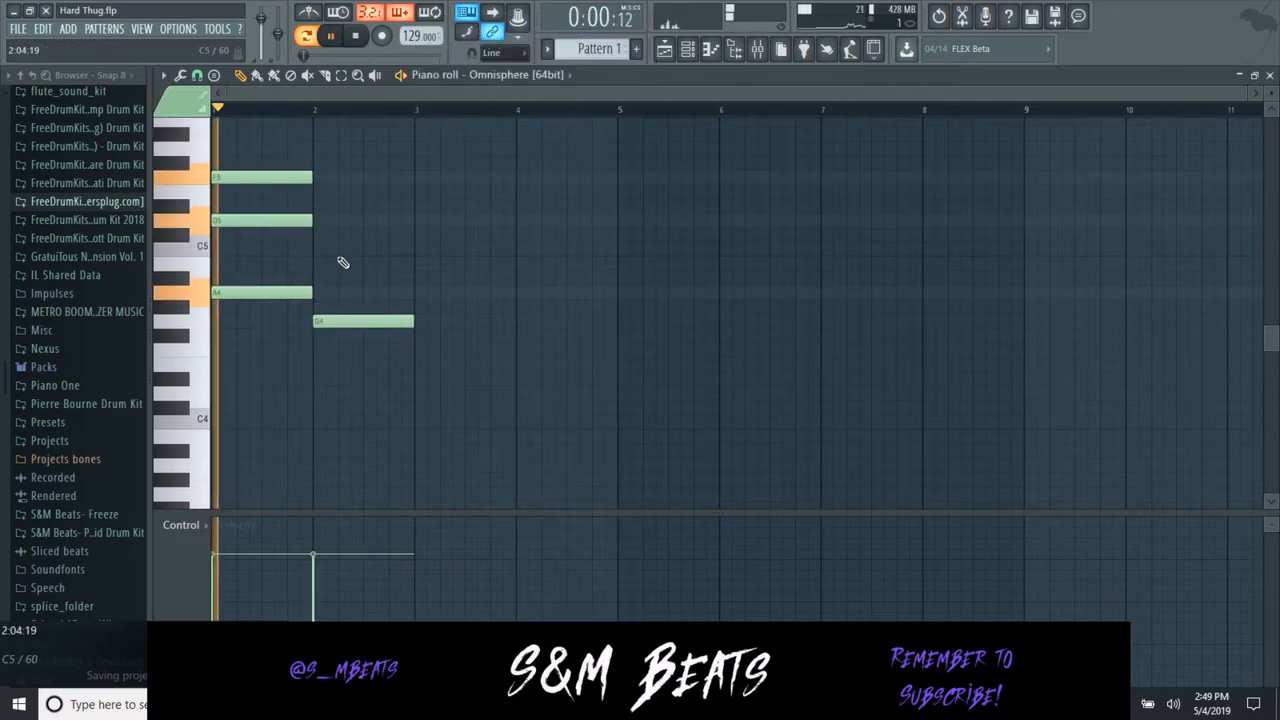
pyautogui.rightClick(328, 324)
pyautogui.click(316, 306)
pyautogui.click(316, 234)
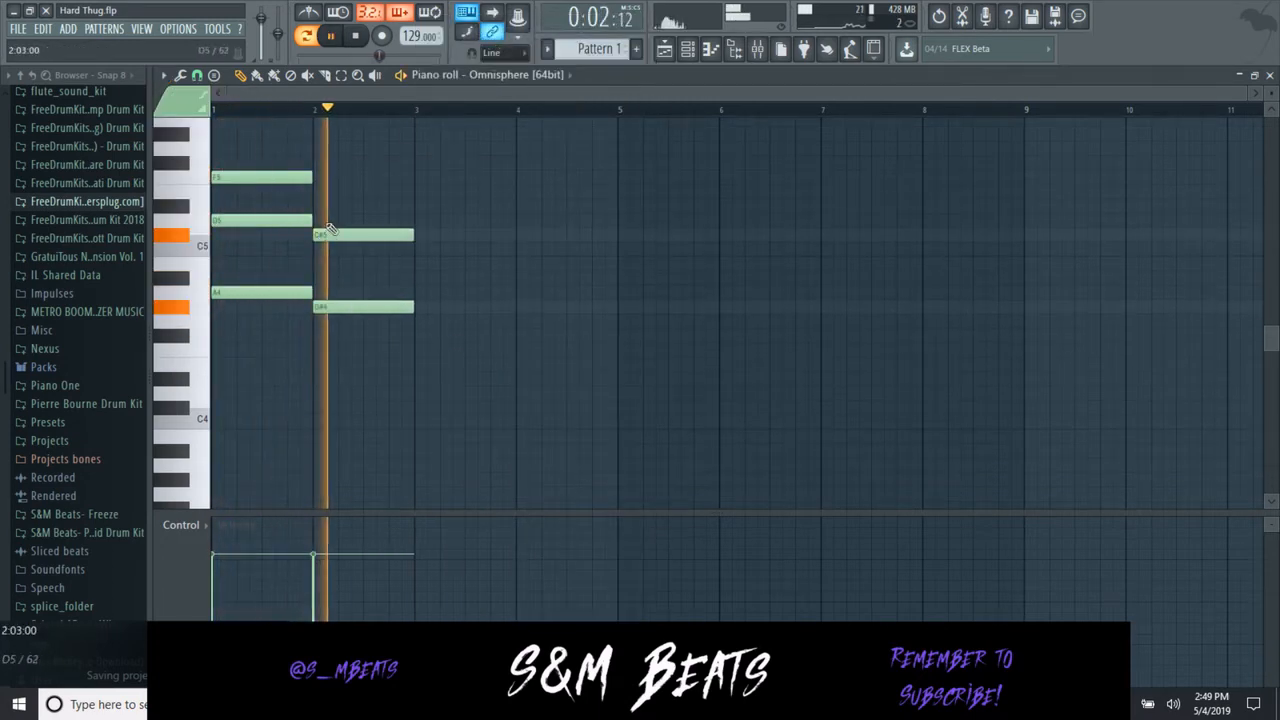
pyautogui.click(316, 190)
pyautogui.moveTo(311, 183); pyautogui.dragTo(313, 177)
pyautogui.moveTo(343, 242); pyautogui.dragTo(334, 251)
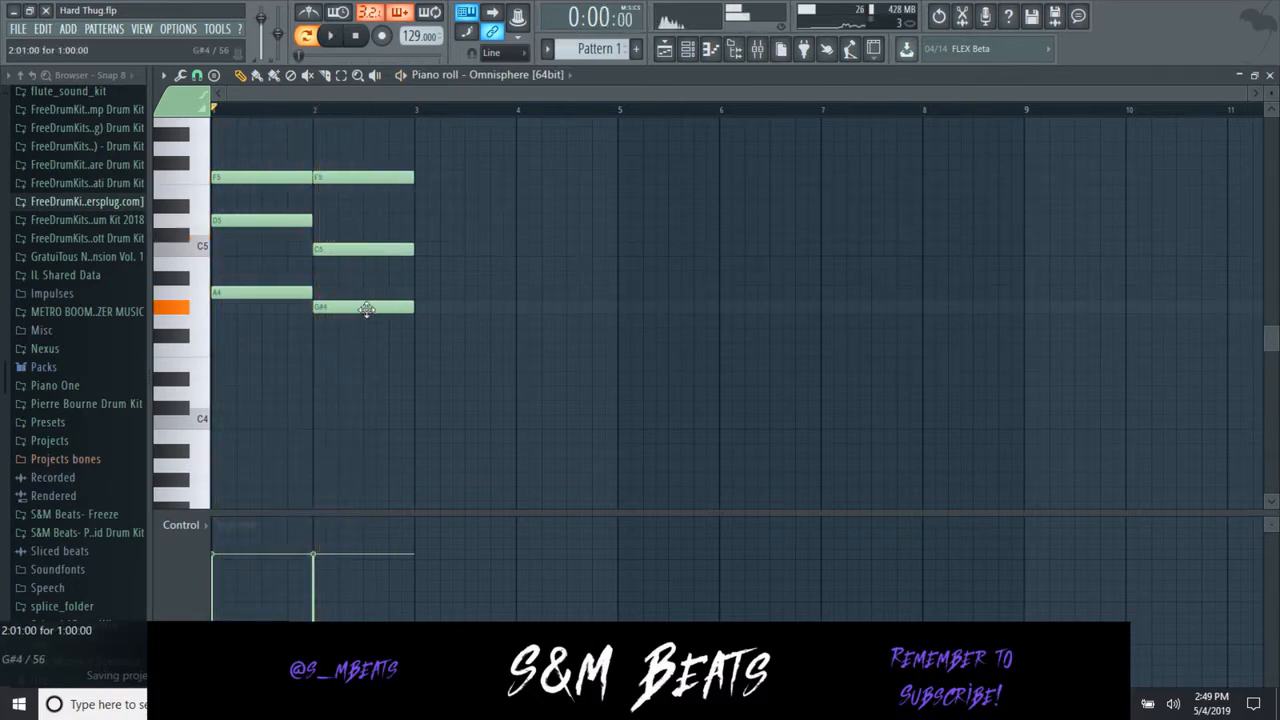
# - Try G4 as the lowest note of bar 2's chord, play it back, and delete the bar 2 notes
pyautogui.moveTo(366, 306); pyautogui.dragTo(374, 321)
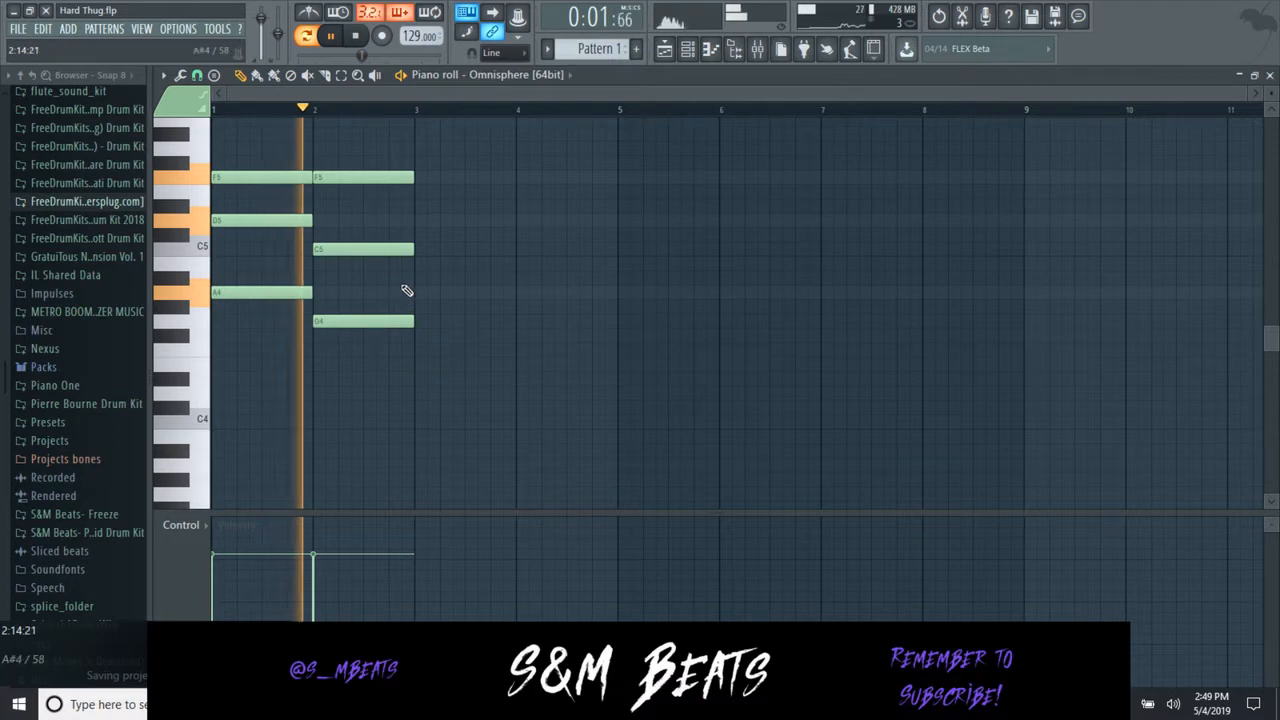
pyautogui.press('space')
pyautogui.rightClick(400, 177)
pyautogui.scroll(1, 370, 310)
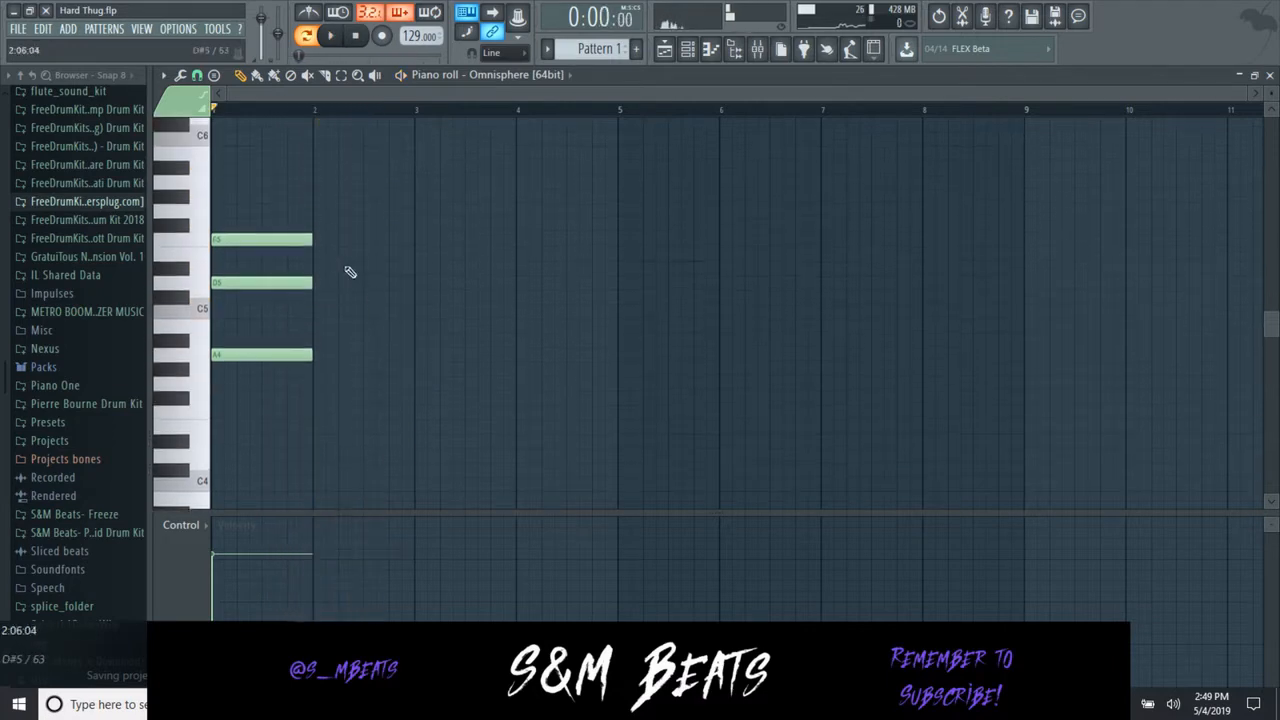
pyautogui.moveTo(329, 266)
pyautogui.mouseDown()
pyautogui.moveTo(311, 247)
pyautogui.moveTo(318, 266)
pyautogui.mouseUp()
pyautogui.rightClick(329, 272)
# - Listen to the bar 1 chord and audition single notes on the piano roll keyboard for the second chord
pyautogui.press('space')
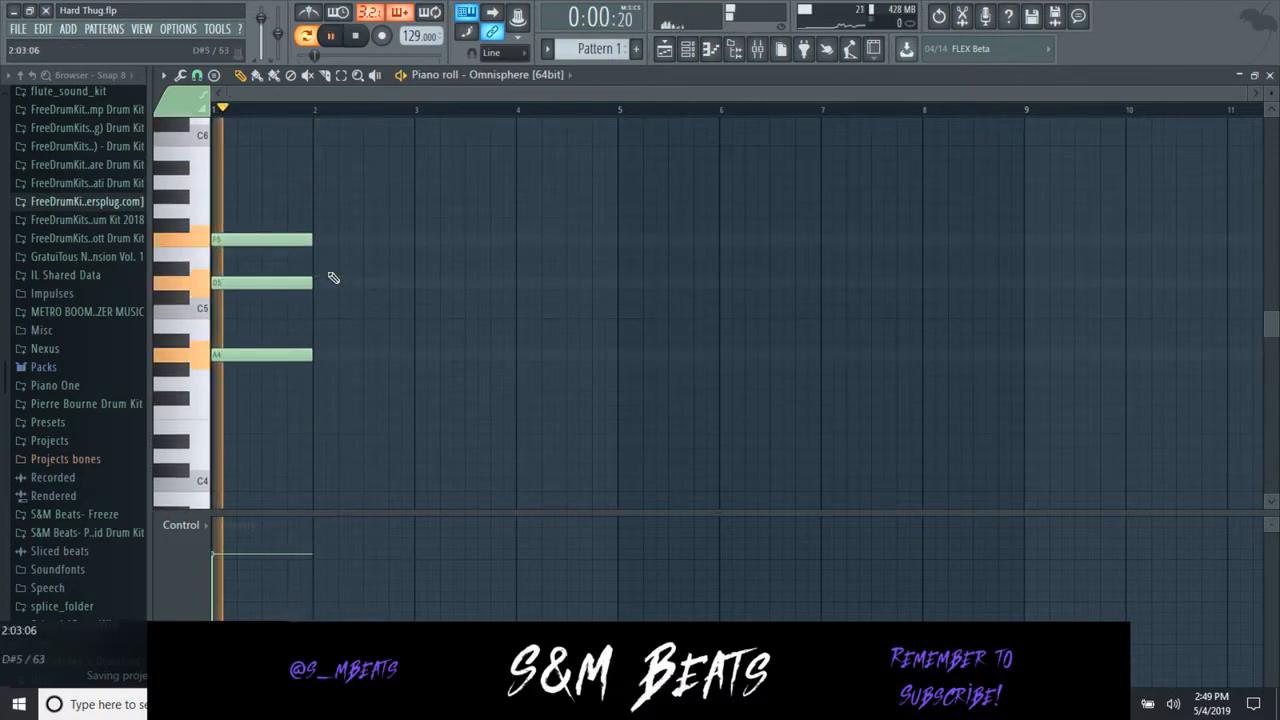
pyautogui.press('space')
pyautogui.press('space')
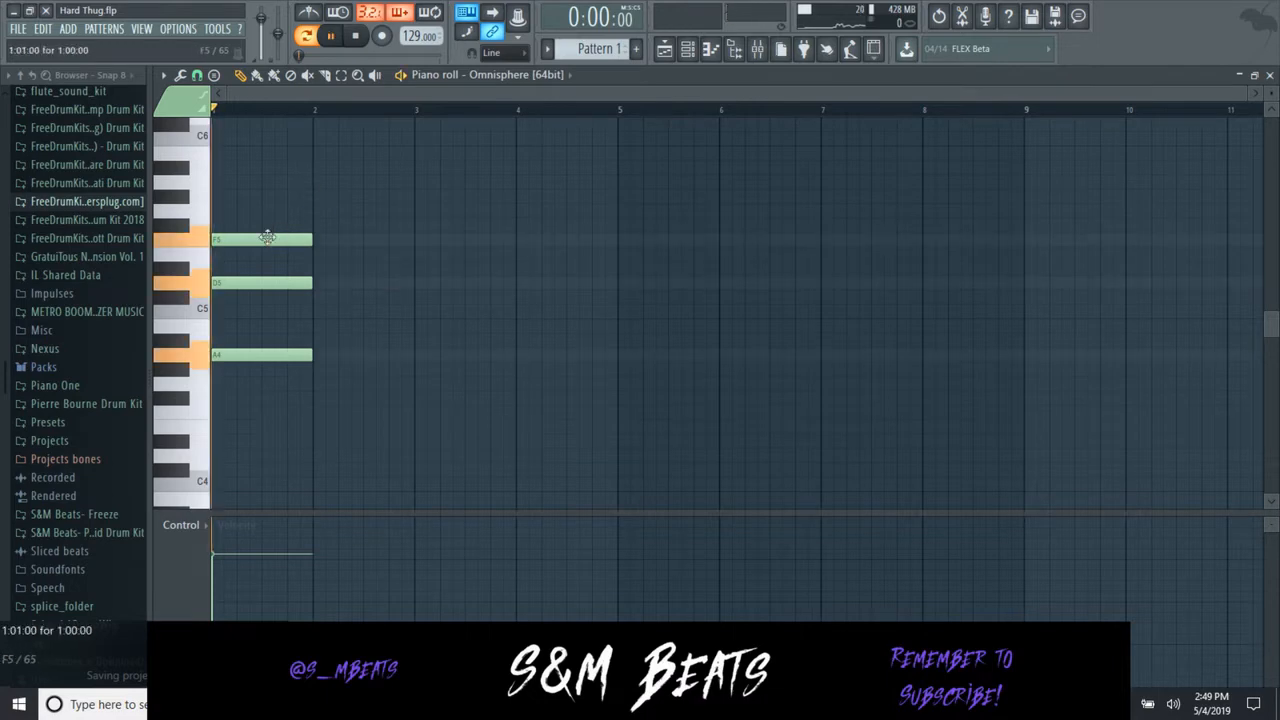
pyautogui.press('space')
pyautogui.click(203, 196)
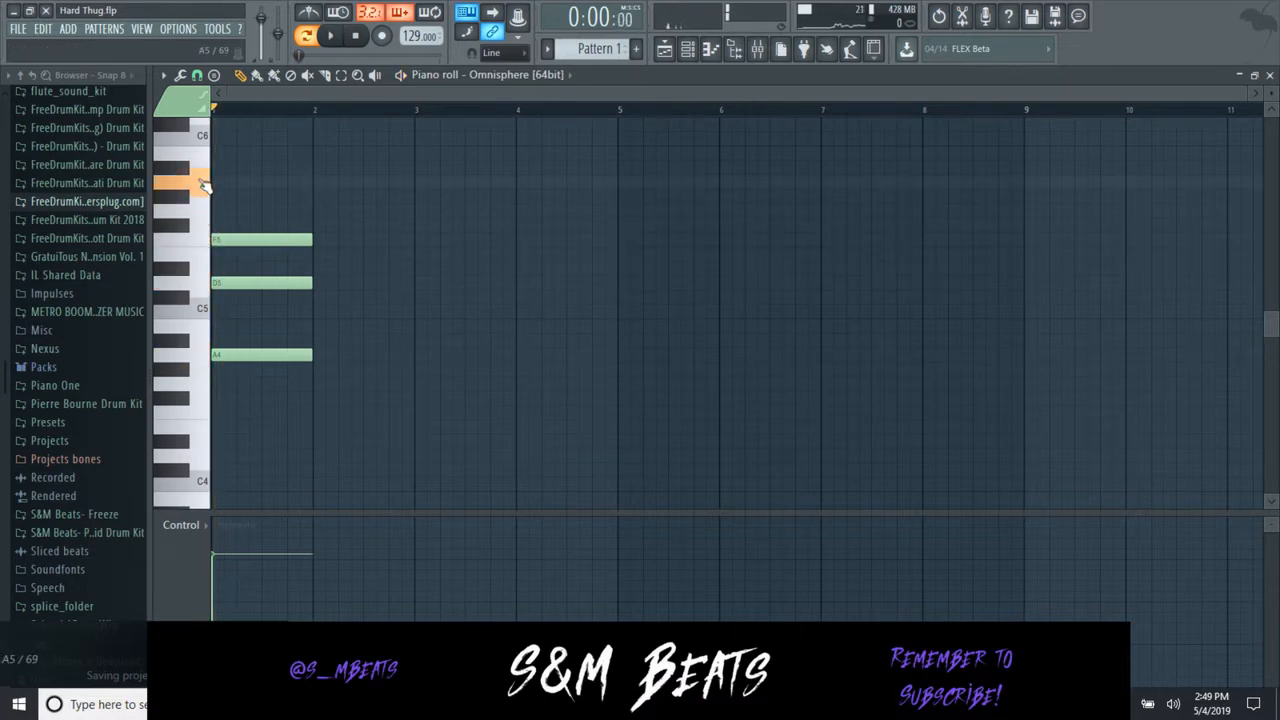
pyautogui.click(198, 412)
# - Draw a one-bar chord of G4, A#4 and D5 in bar 2 and play the progression
pyautogui.moveTo(312, 414); pyautogui.dragTo(329, 380)
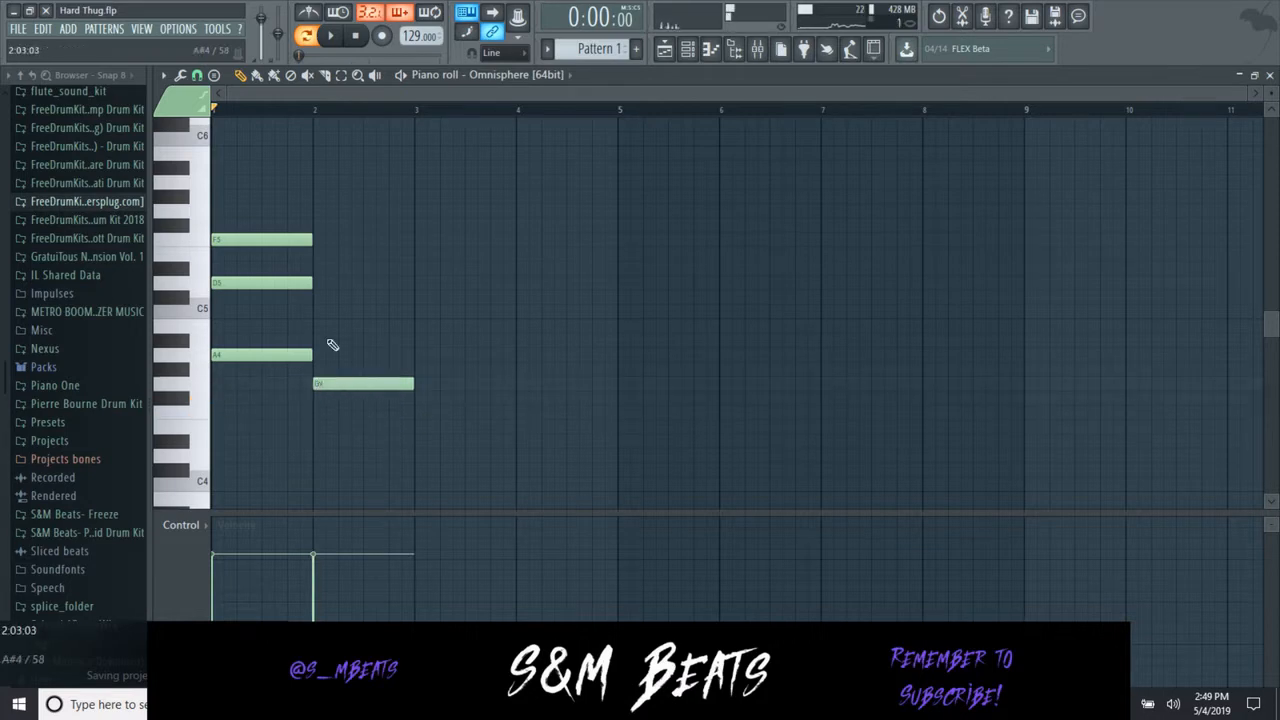
pyautogui.click(312, 340)
pyautogui.moveTo(314, 297); pyautogui.dragTo(316, 281)
pyautogui.press('space')
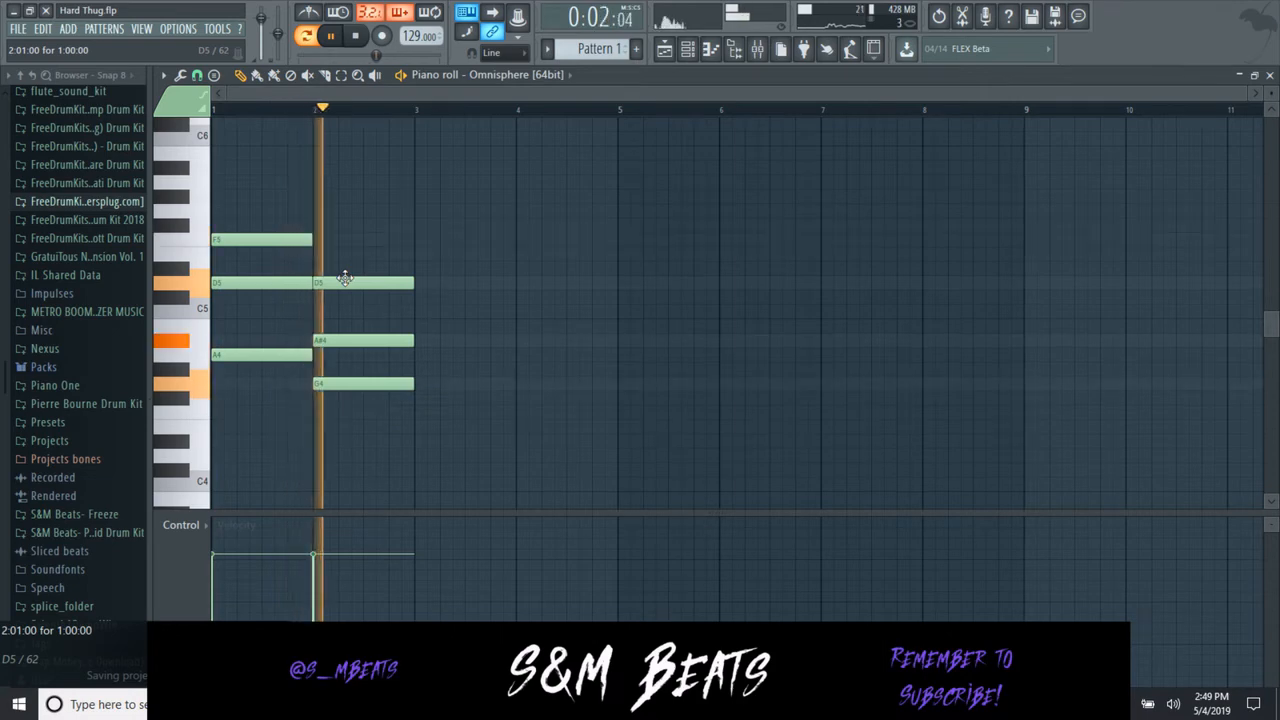
pyautogui.press('space')
# - Try F5 and D#5 in turn as the top note of bar 2's chord, playing the progression each time
pyautogui.moveTo(344, 280); pyautogui.dragTo(346, 239)
pyautogui.press('space')
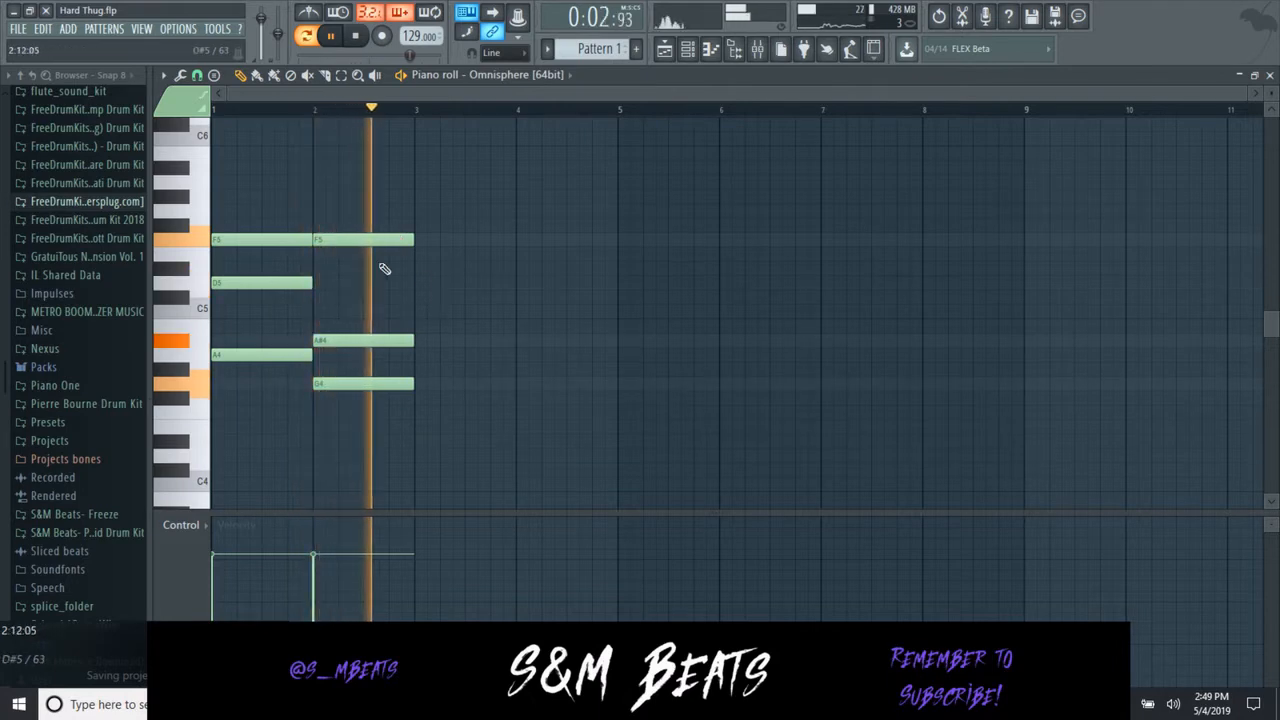
pyautogui.press('space')
pyautogui.moveTo(352, 240); pyautogui.dragTo(351, 270)
pyautogui.press('space')
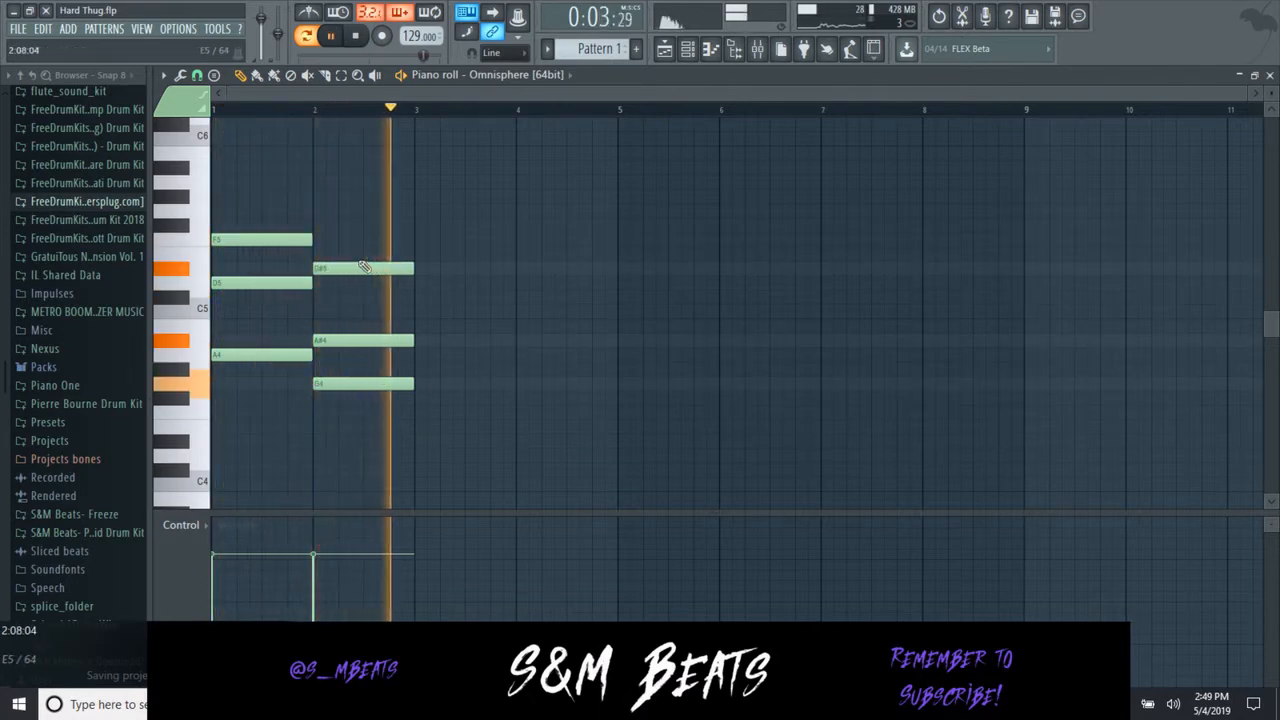
pyautogui.press('space')
# - Duplicate the two-bar progression into bars 3 and 4 and play it back
pyautogui.hotkey('ctrl', 'b')
pyautogui.press('space')
pyautogui.click(466, 409)
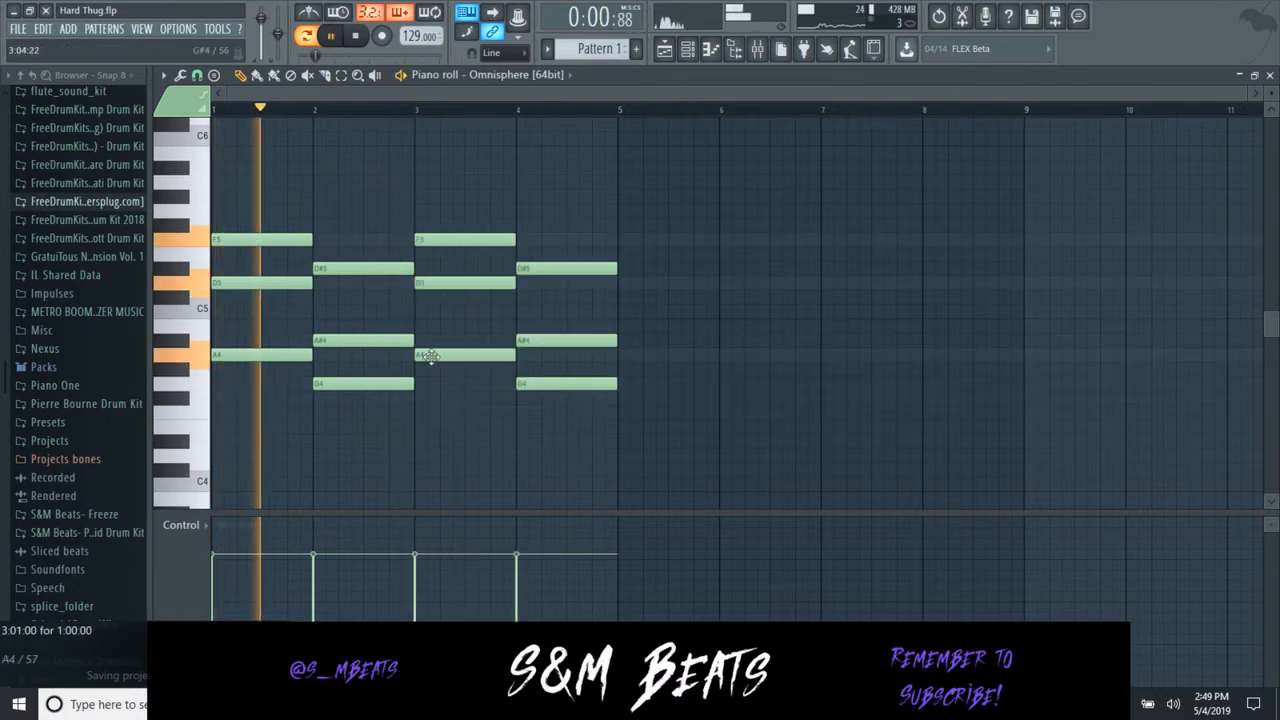
# - Try C5 as the middle note and F5 in place of D#5 as the top note of bar 2's chord
pyautogui.moveTo(369, 339); pyautogui.dragTo(369, 311)
pyautogui.press('space')
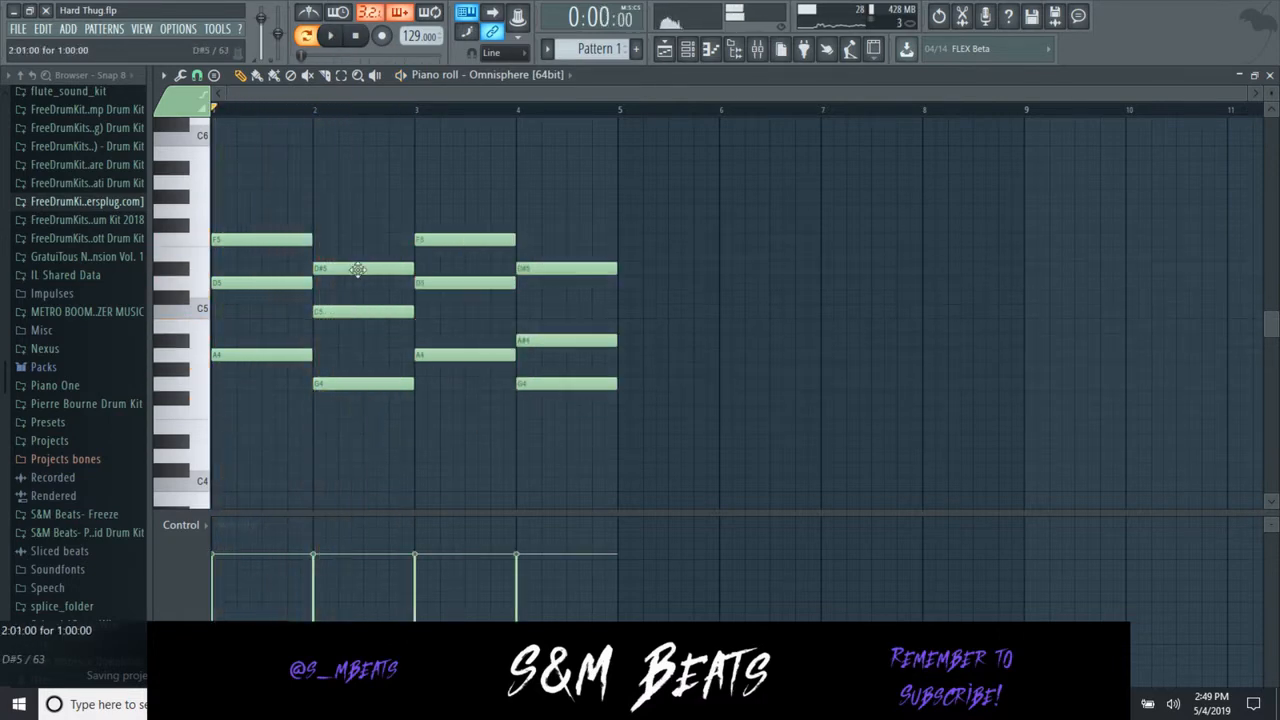
pyautogui.click(351, 239)
pyautogui.moveTo(349, 239); pyautogui.dragTo(313, 236)
pyautogui.press('space')
pyautogui.rightClick(347, 269)
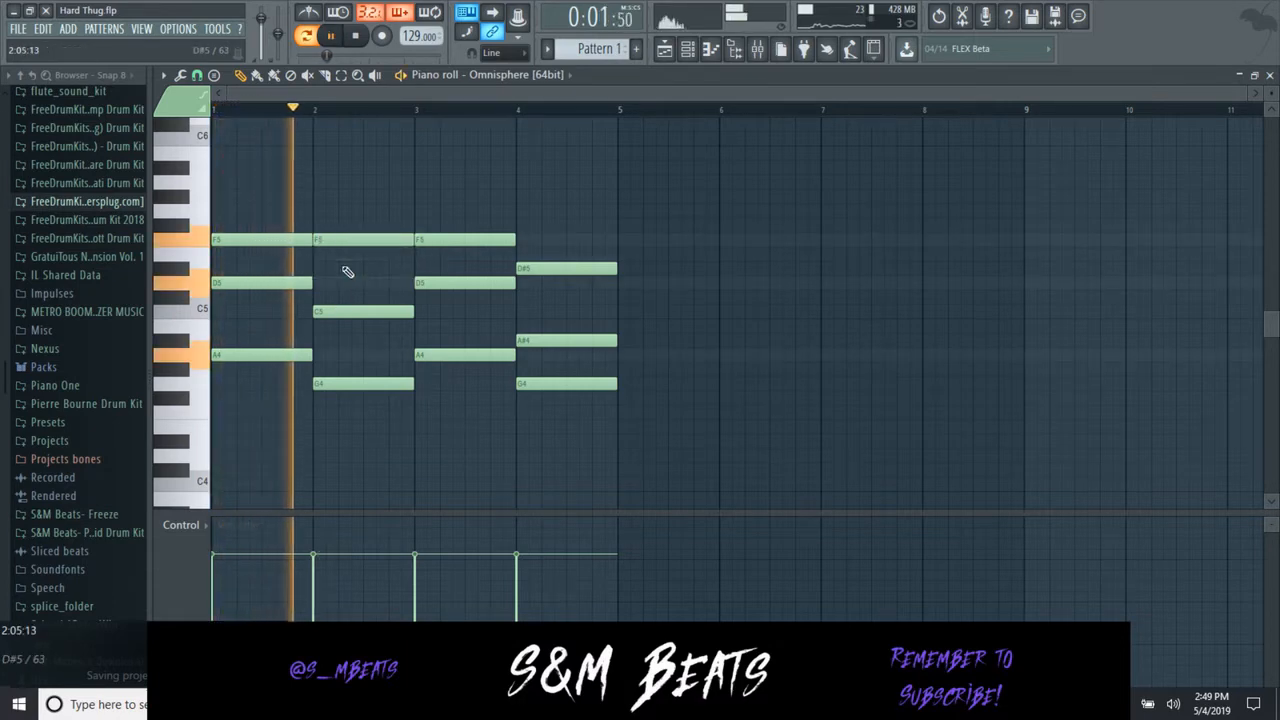
pyautogui.press('space')
# - Revoice the chords in bars 2 and 4 as G4, B4 and D5, playing the progression to check it
pyautogui.moveTo(340, 311); pyautogui.dragTo(314, 330)
pyautogui.press('space')
pyautogui.moveTo(522, 340); pyautogui.dragTo(520, 290)
pyautogui.rightClick(550, 264)
pyautogui.press('space')
pyautogui.press('space')
pyautogui.moveTo(343, 238); pyautogui.dragTo(345, 283)
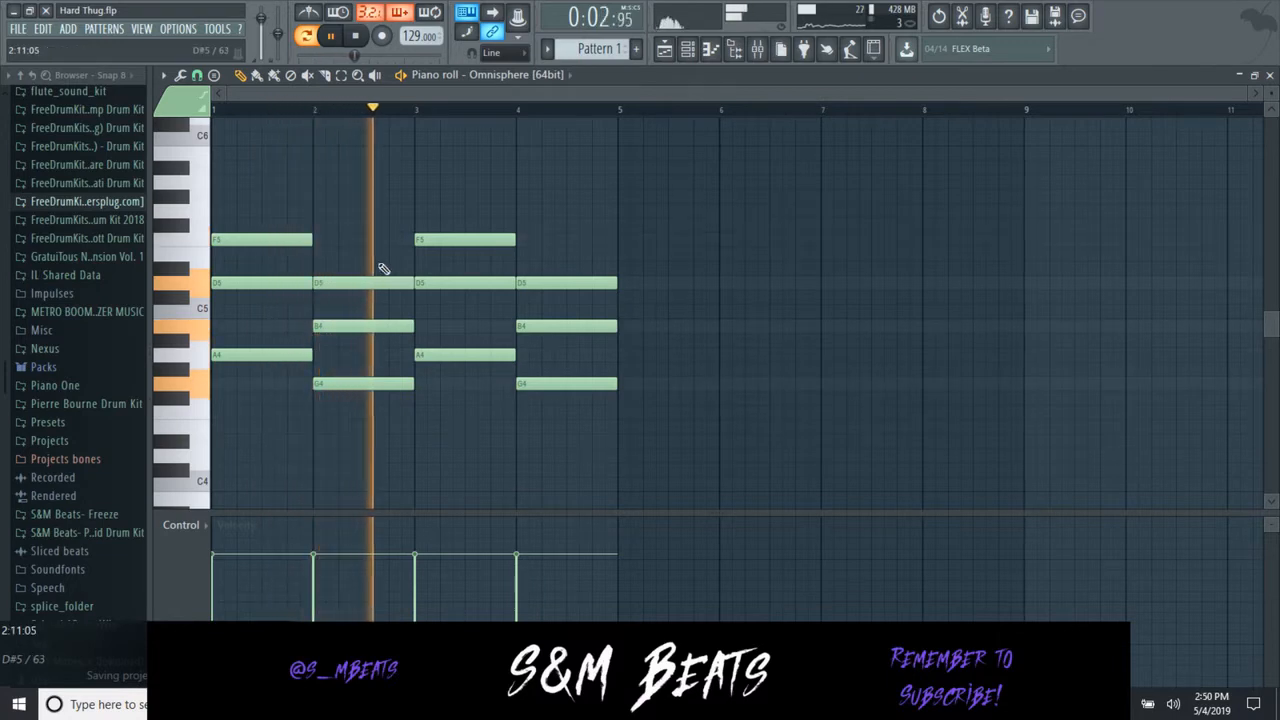
# - Delete all the notes in bars 2, 3 and 4, keeping only the bar 1 chord
pyautogui.rightClick(375, 283)
pyautogui.rightClick(368, 326)
pyautogui.press('space')
pyautogui.rightClick(365, 387)
pyautogui.press('space')
pyautogui.rightClick(465, 239)
pyautogui.rightClick(465, 355)
pyautogui.rightClick(566, 384)
pyautogui.rightClick(465, 283)
pyautogui.rightClick(566, 283)
pyautogui.rightClick(566, 326)
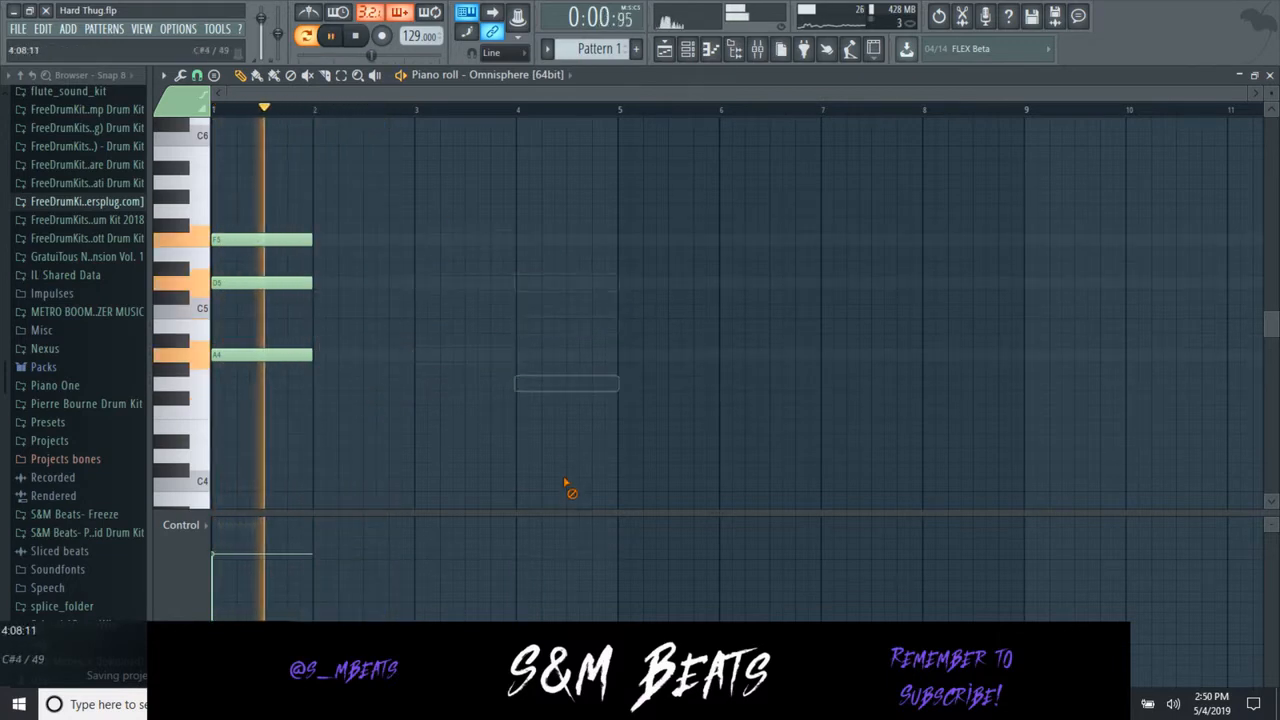
pyautogui.press('space')
# - Lengthen the F5, D5 and A4 notes of the first chord to two bars and duplicate the chord into bars 3 and 4
pyautogui.moveTo(313, 235); pyautogui.dragTo(401, 253)
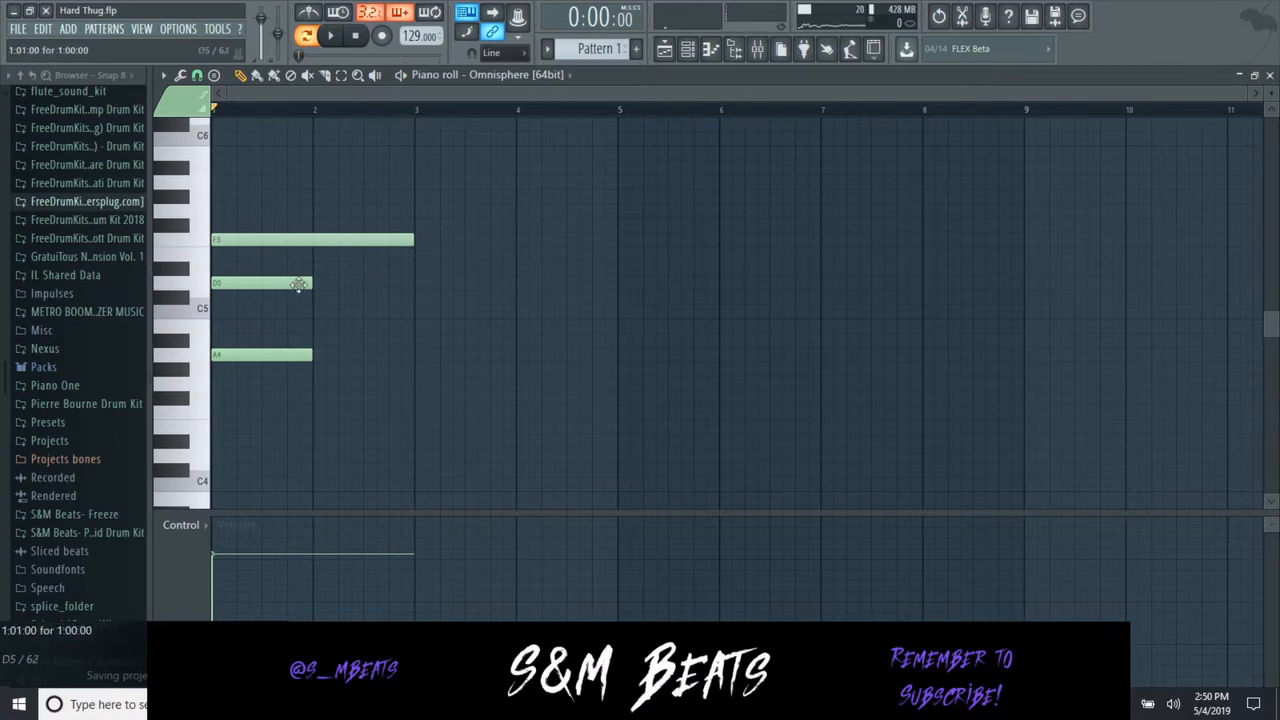
pyautogui.moveTo(298, 285); pyautogui.dragTo(387, 288)
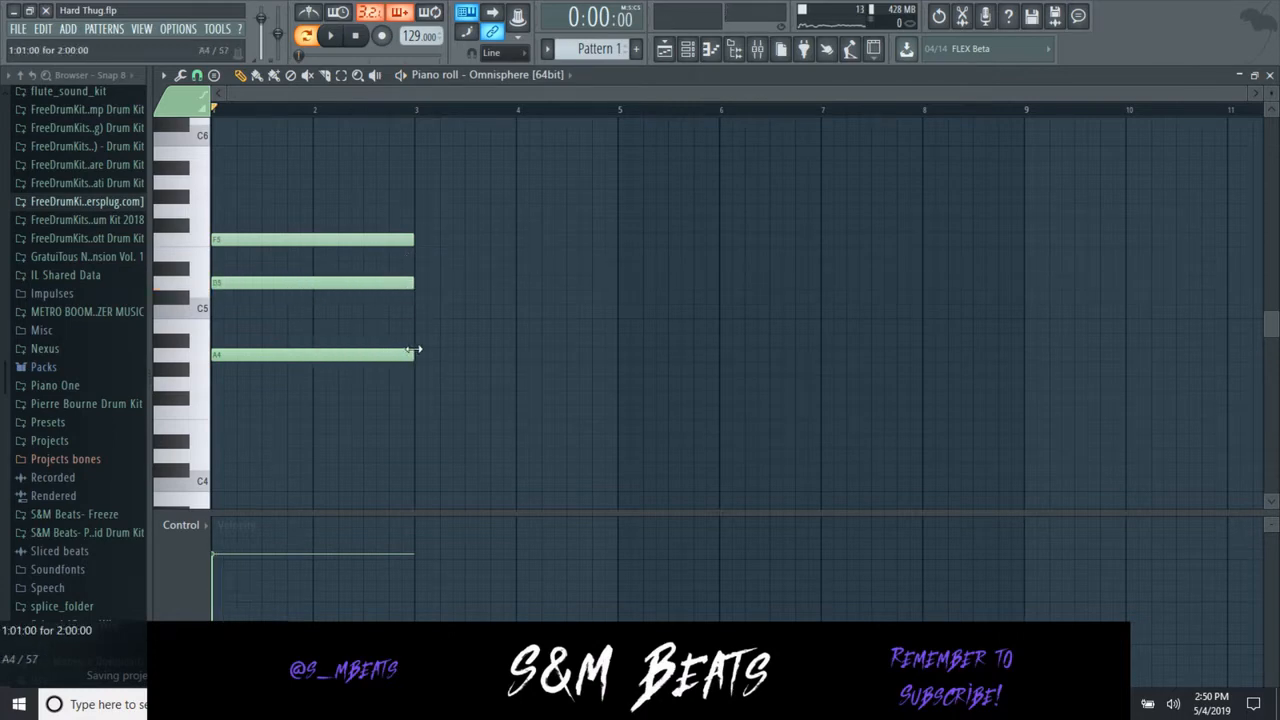
pyautogui.click(478, 316)
pyautogui.rightClick(492, 316)
pyautogui.hotkey('ctrl', 'b')
pyautogui.click(487, 368)
pyautogui.rightClick(512, 370)
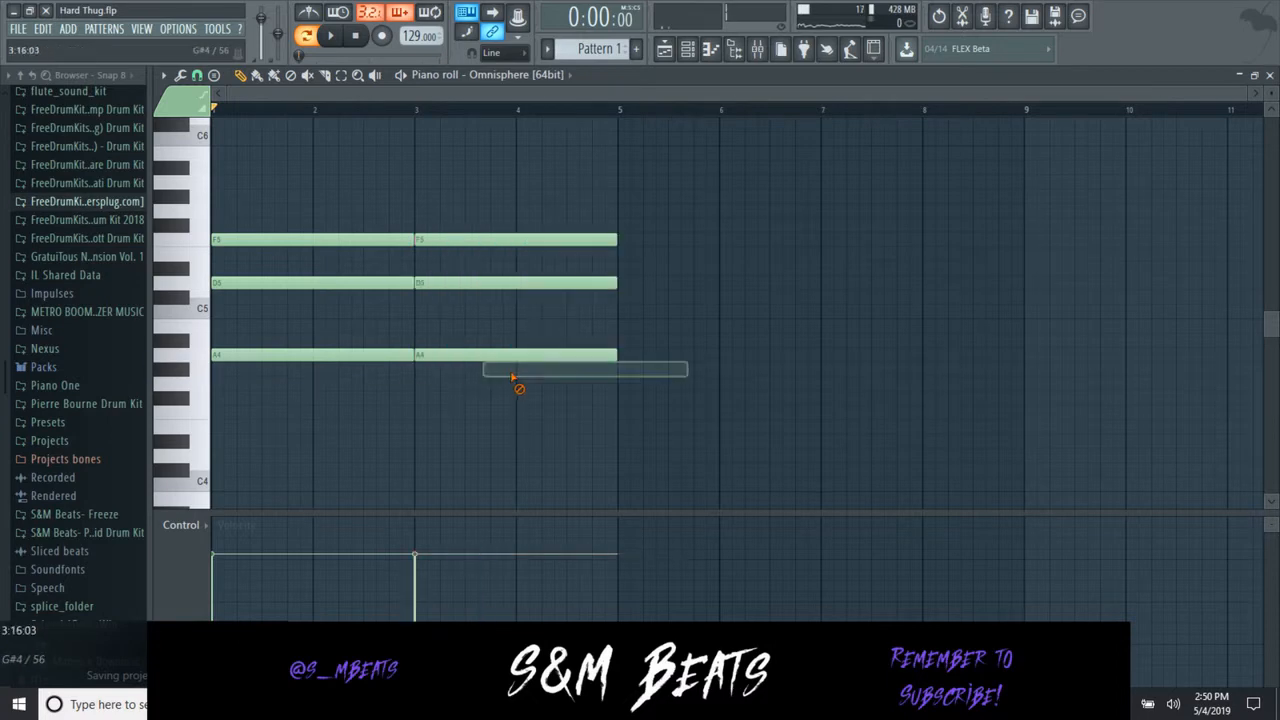
# - Replace F5 with F4 in the second chord, then top the first chord with D6 and the second with A5, playing the result
pyautogui.moveTo(425, 428)
pyautogui.mouseDown()
pyautogui.moveTo(447, 428)
pyautogui.moveTo(442, 412)
pyautogui.mouseUp()
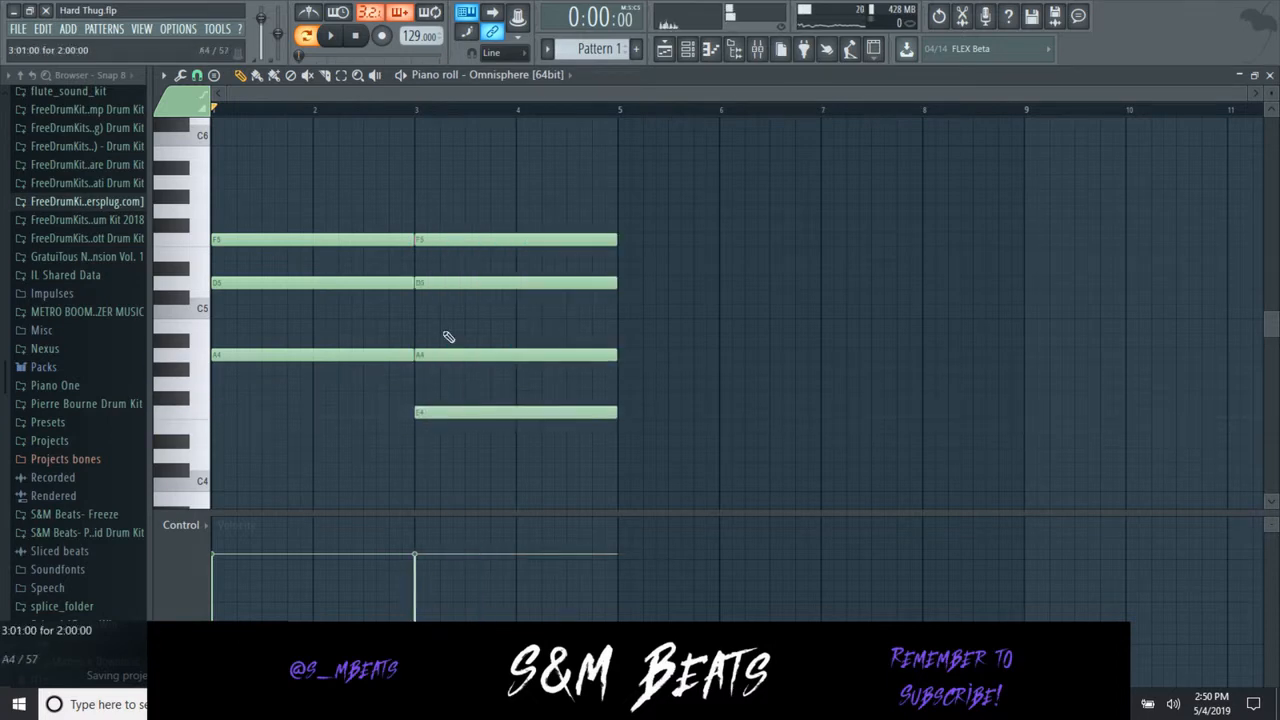
pyautogui.rightClick(457, 240)
pyautogui.scroll(3, 300, 270)
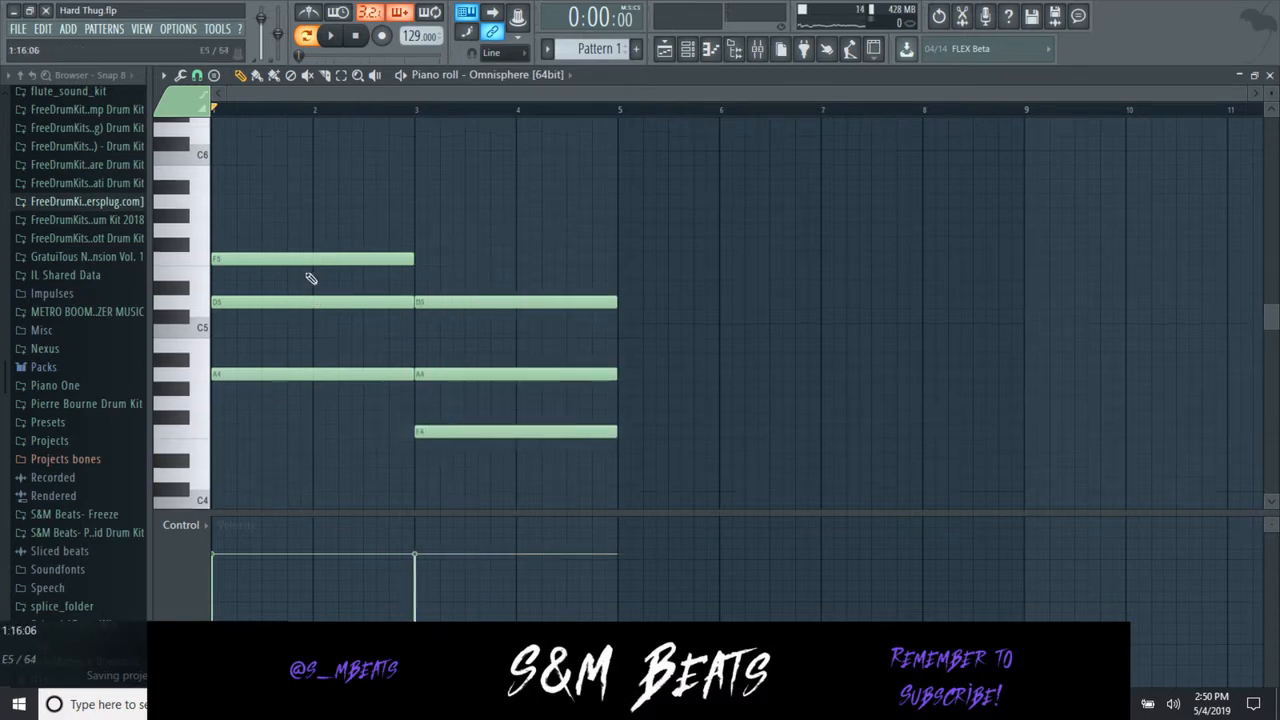
pyautogui.moveTo(255, 192); pyautogui.dragTo(215, 192)
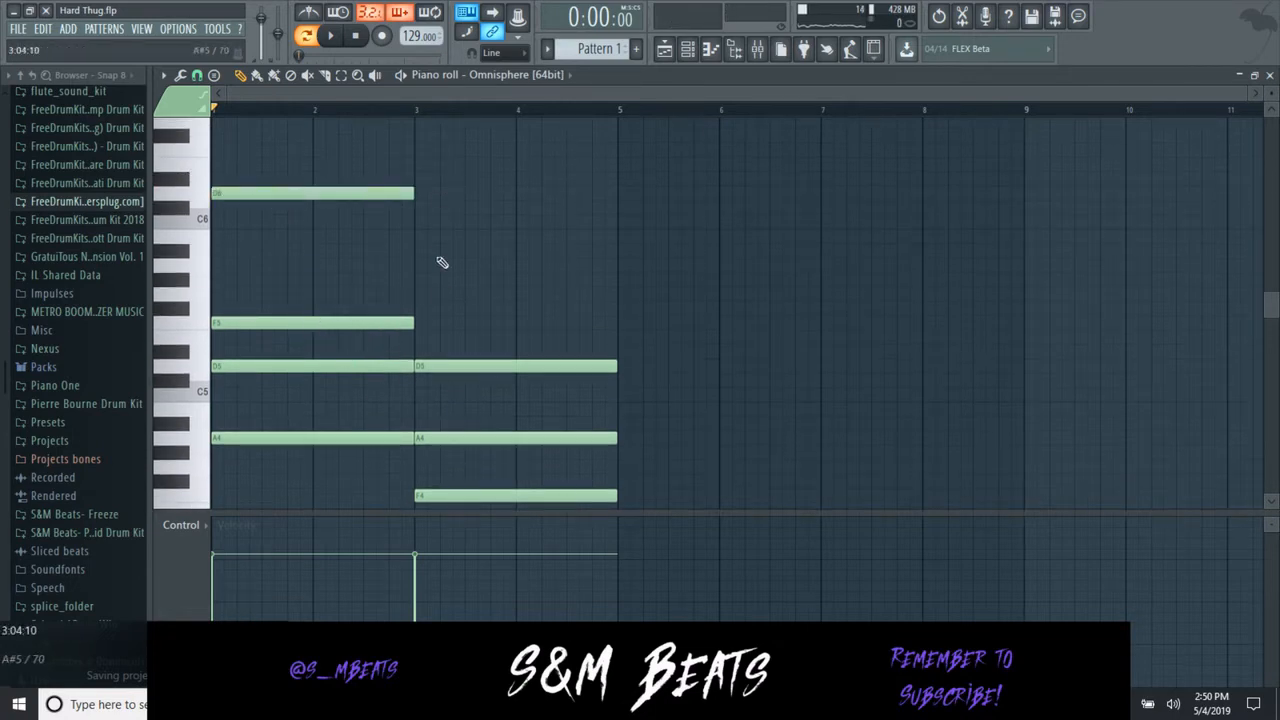
pyautogui.moveTo(443, 234); pyautogui.dragTo(438, 265)
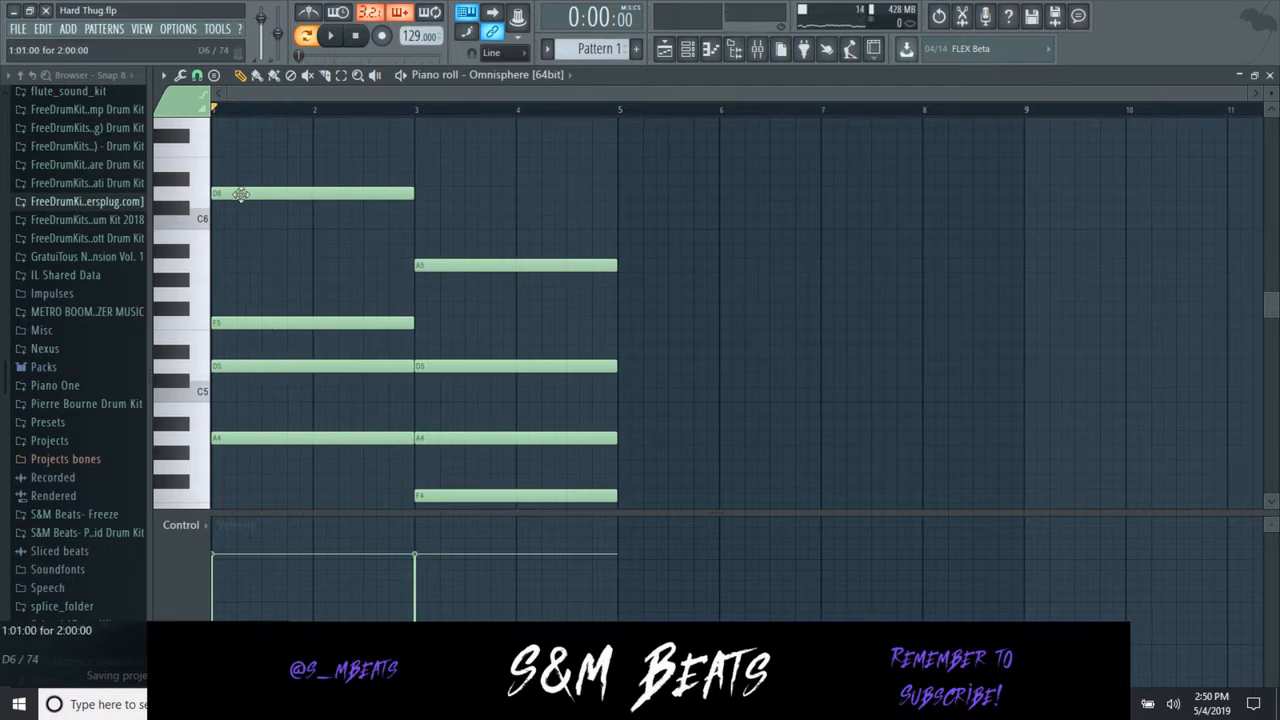
pyautogui.press('space')
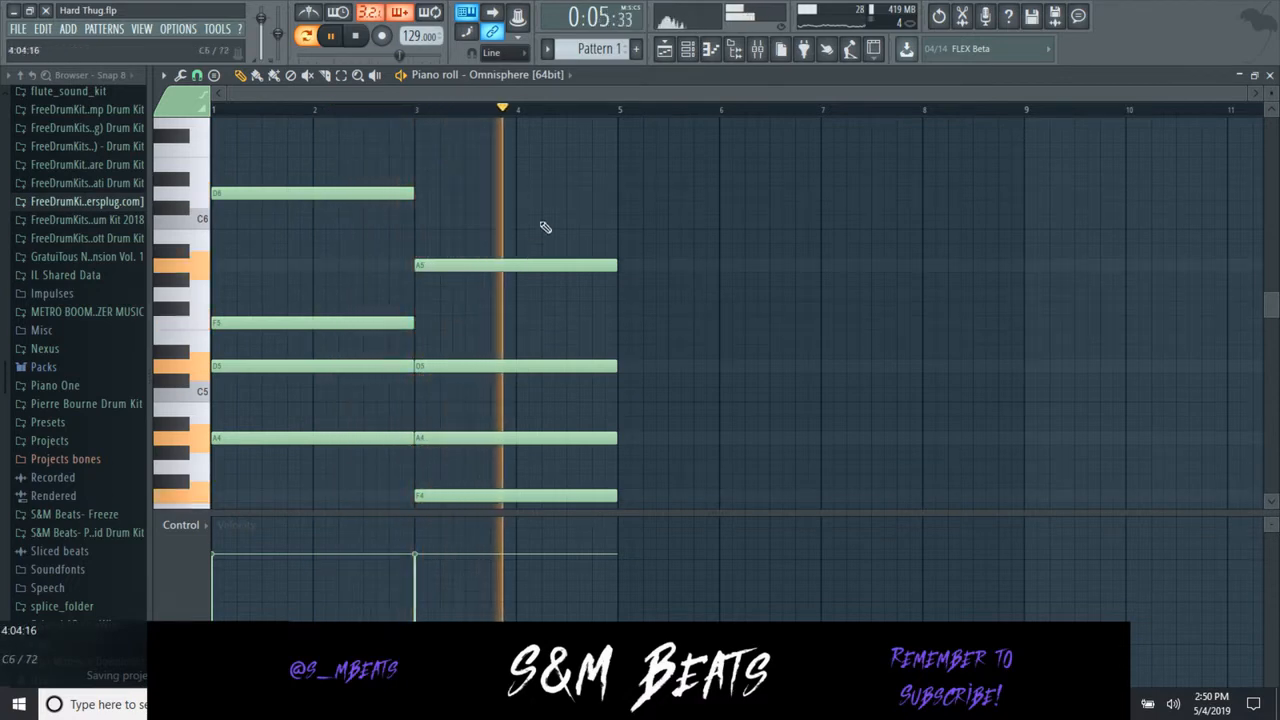
# - Duplicate the four-bar progression into bars 5 to 8 and stop playback
pyautogui.hotkey('ctrl', 'b')
pyautogui.click(686, 266)
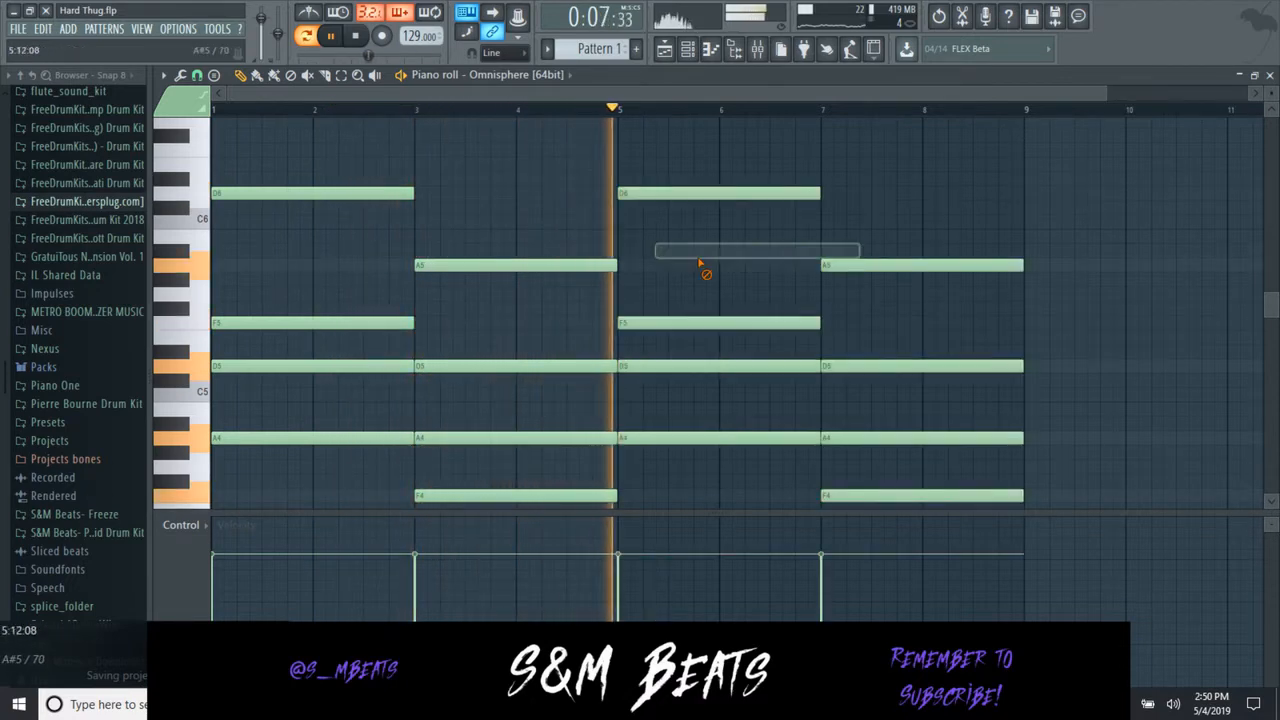
pyautogui.scroll(2, 411, 200)
pyautogui.press('space')
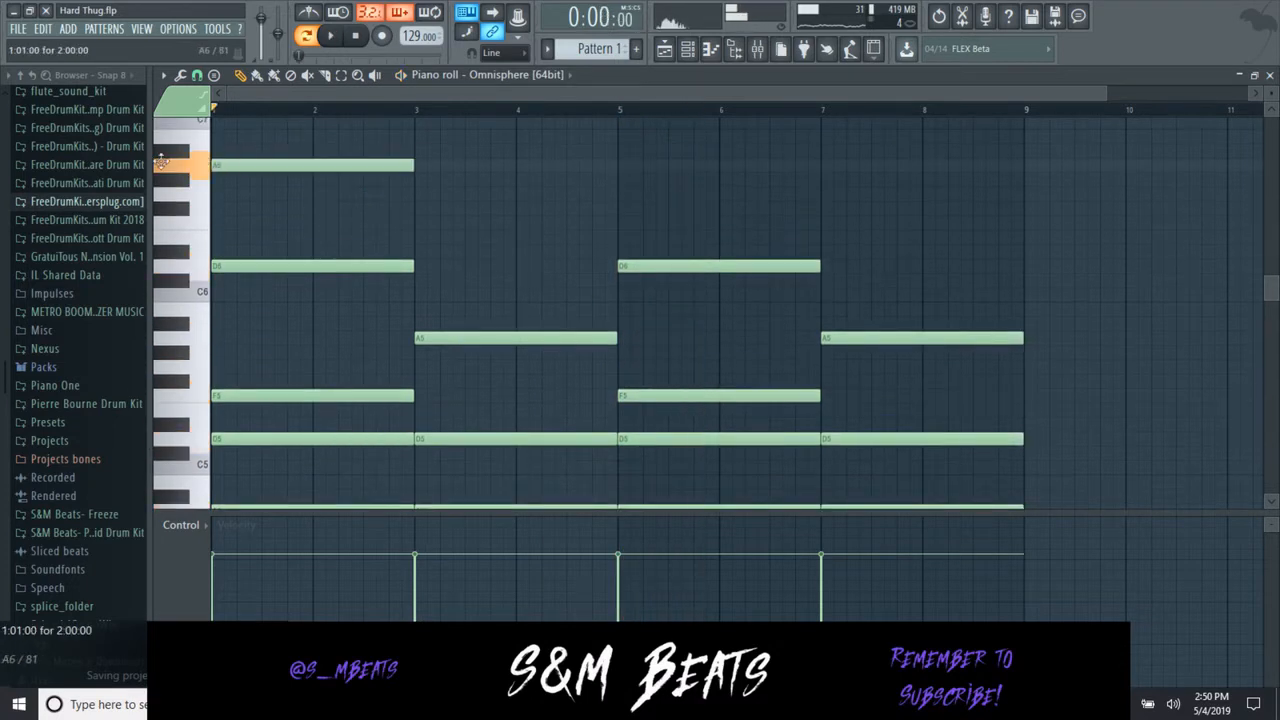
# - Remove the A6 note above the first chord and add a two-bar F6 as its top note
pyautogui.rightClick(335, 164)
pyautogui.scroll(1, 255, 316)
pyautogui.moveTo(218, 158); pyautogui.dragTo(180, 260)
pyautogui.scroll(-1, 450, 420)
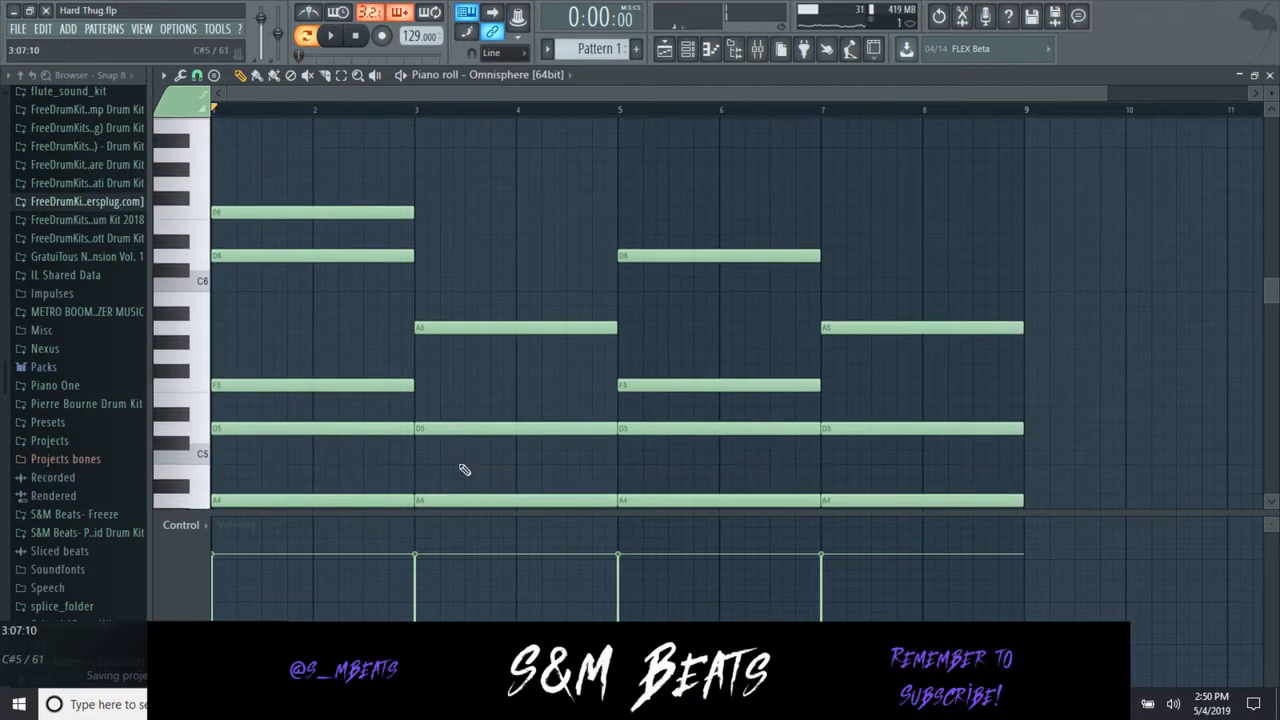
# - Add D6 on top of the second chord, and repeat the top notes as F6 over bars 5–6 and D6 over bars 7–8
pyautogui.click(466, 271)
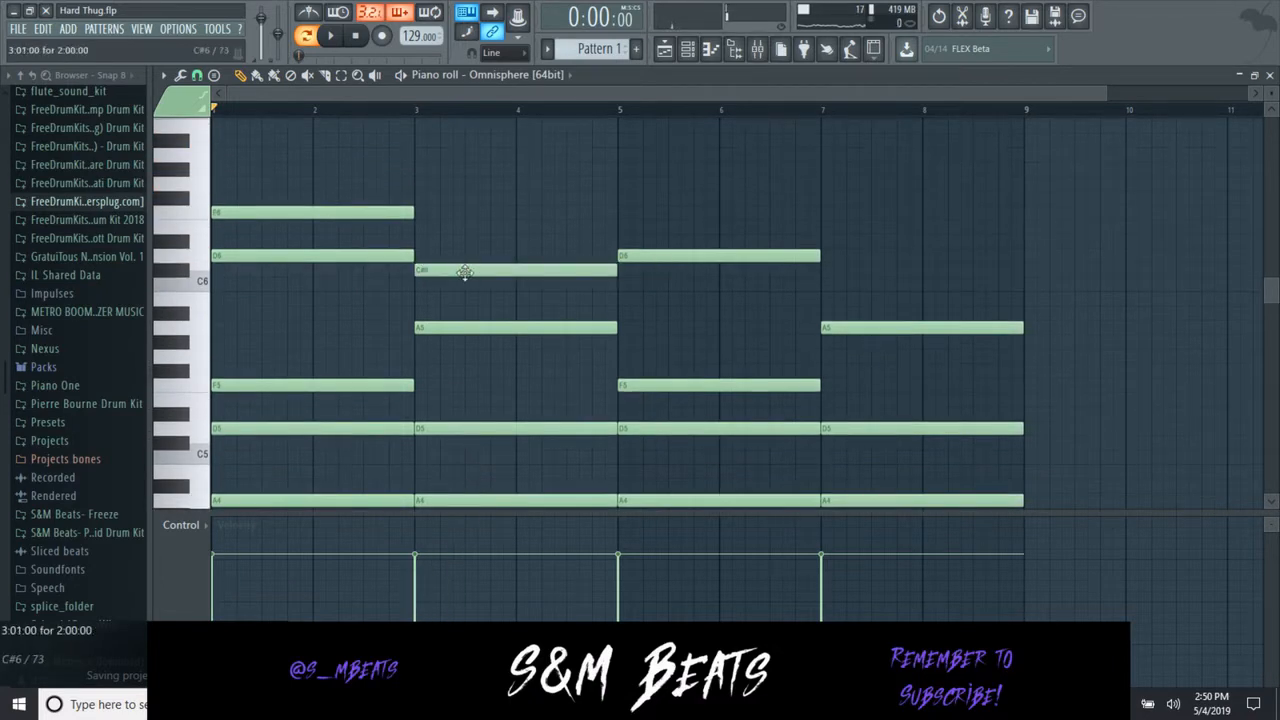
pyautogui.scroll(-1, 465, 273)
pyautogui.scroll(1, 465, 273)
pyautogui.moveTo(465, 272); pyautogui.dragTo(465, 254)
pyautogui.press('space')
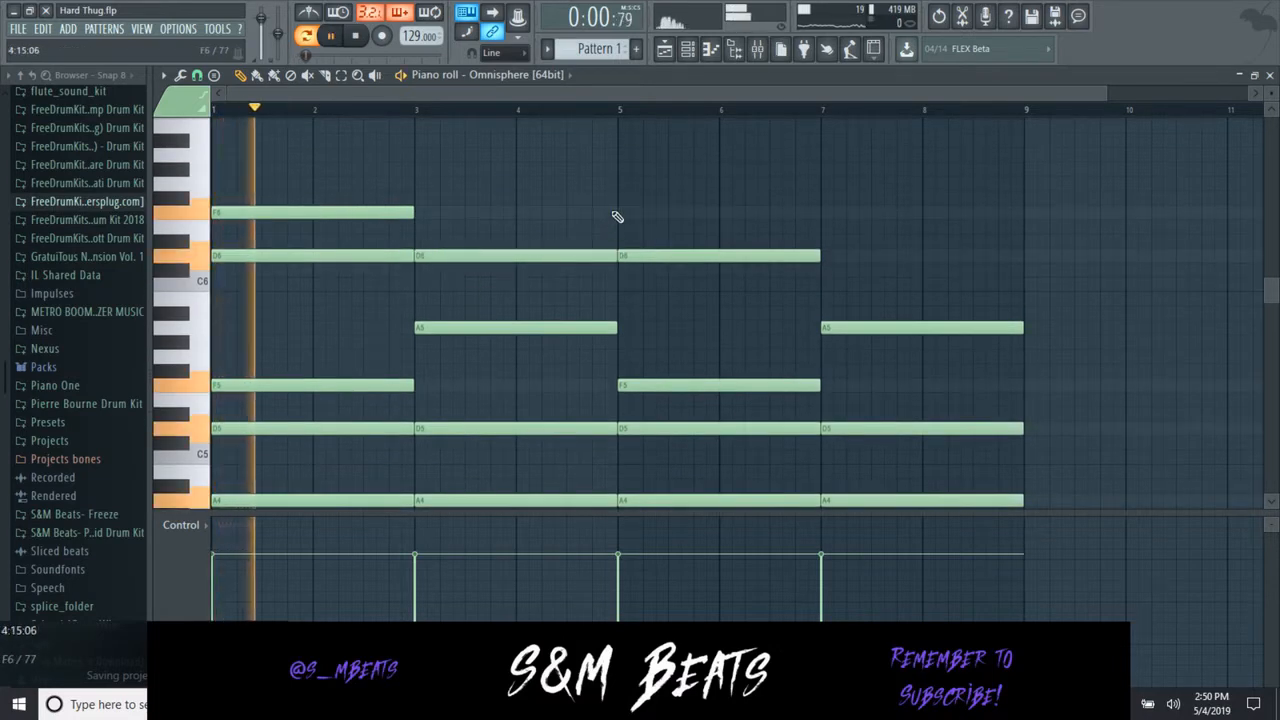
pyautogui.click(632, 212)
pyautogui.click(826, 258)
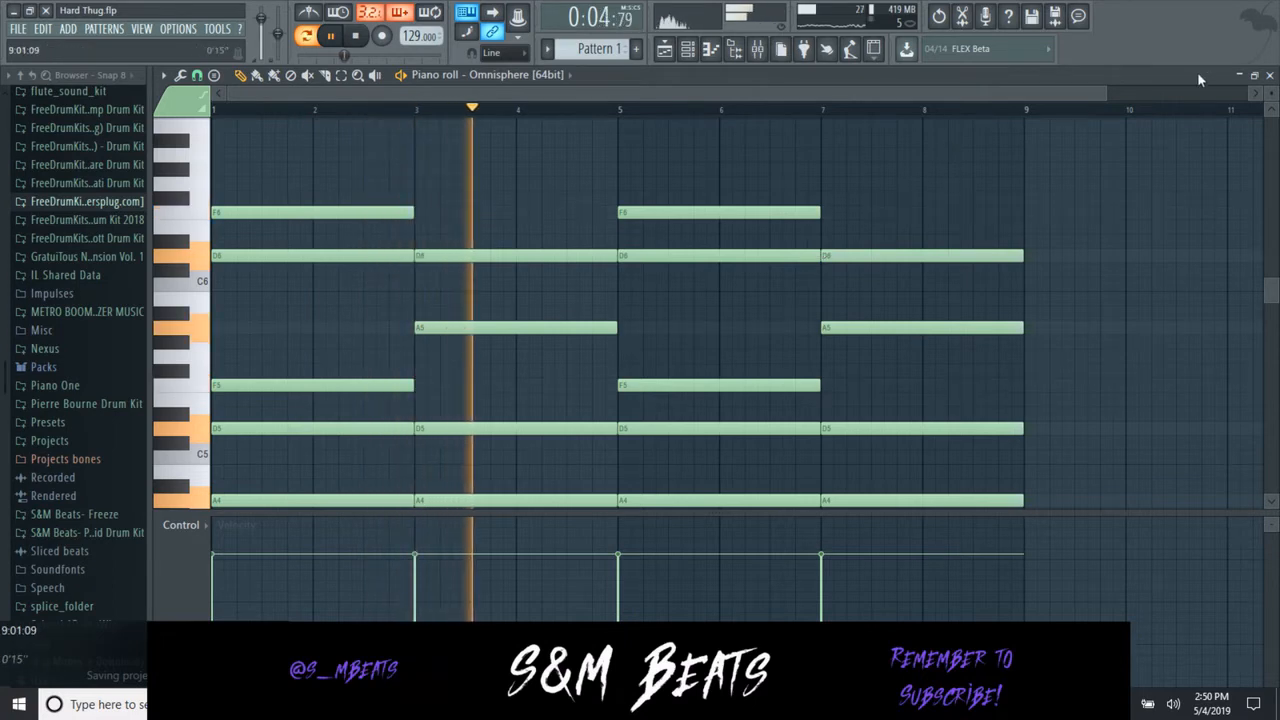
# - Load Fruity Parametric EQ 2 into the first effect slot of mixer Insert 1
pyautogui.press('F7')
pyautogui.click(781, 50)
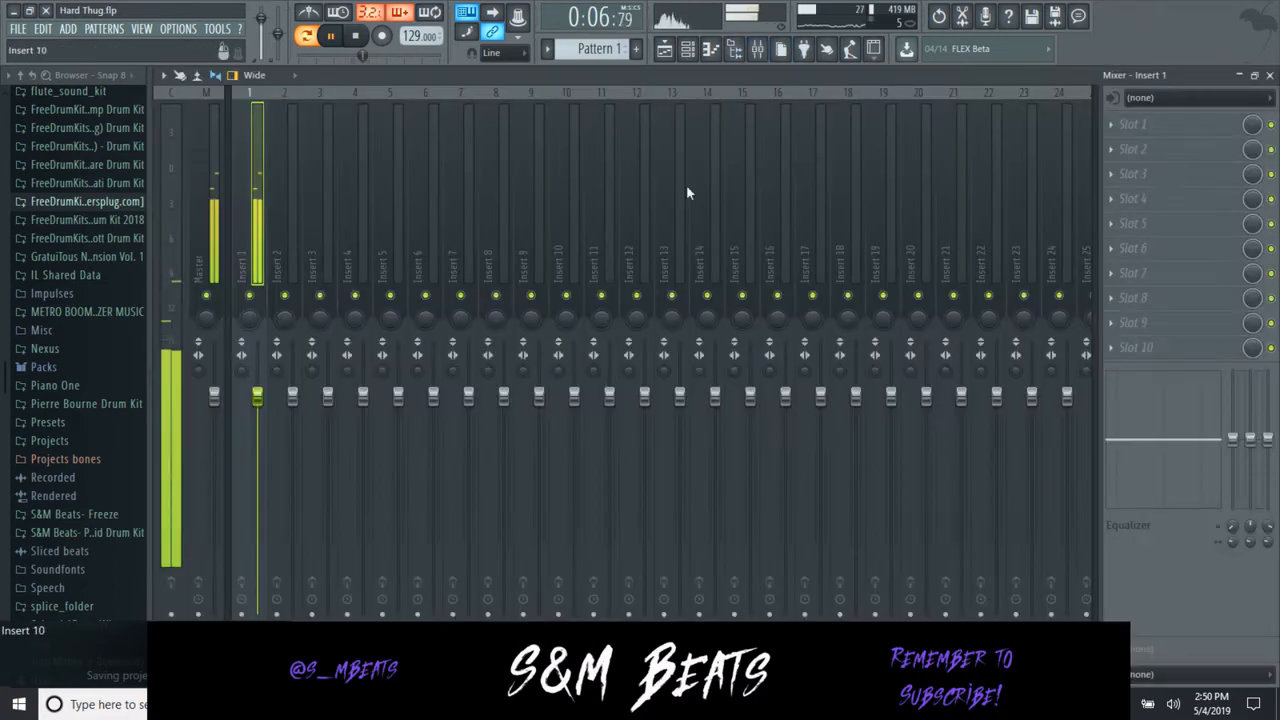
pyautogui.click(1127, 124)
pyautogui.moveTo(1127, 142)
pyautogui.click(908, 516)
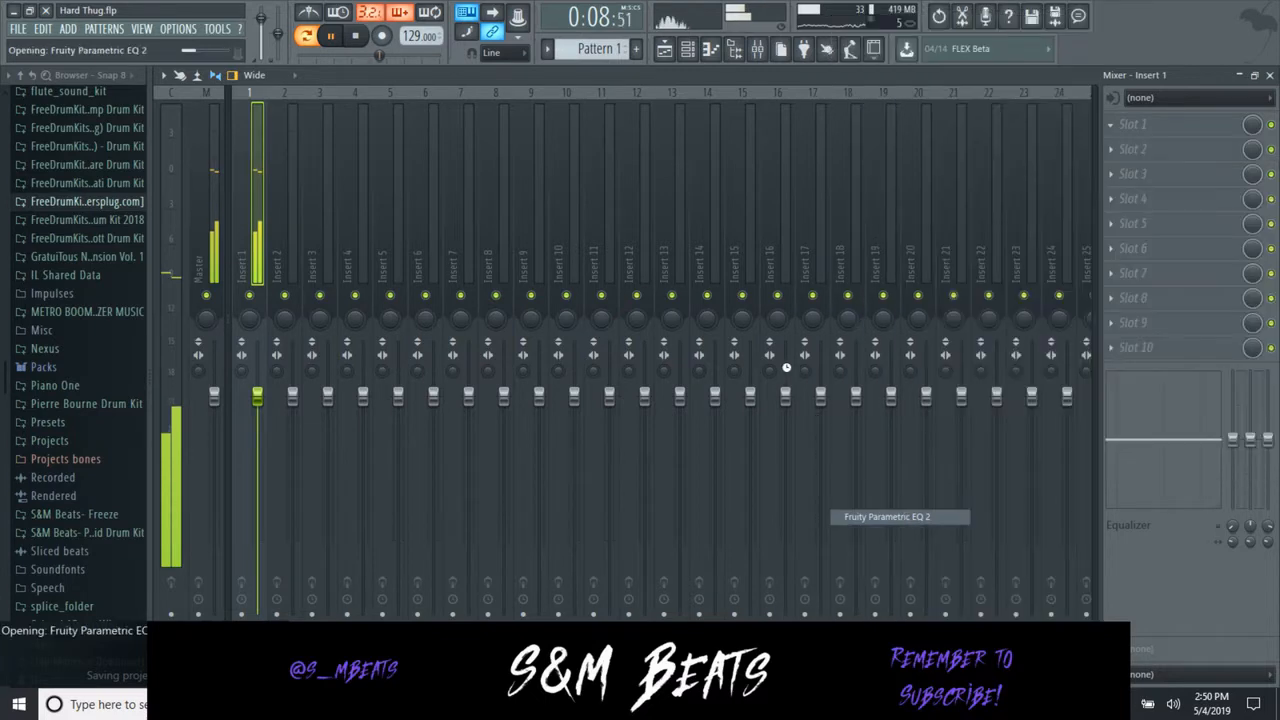
# - Apply the Melody preset to the equalizer and lower the cutoff of its band 1 high-pass filter
pyautogui.click(664, 232)
pyautogui.click(678, 262)
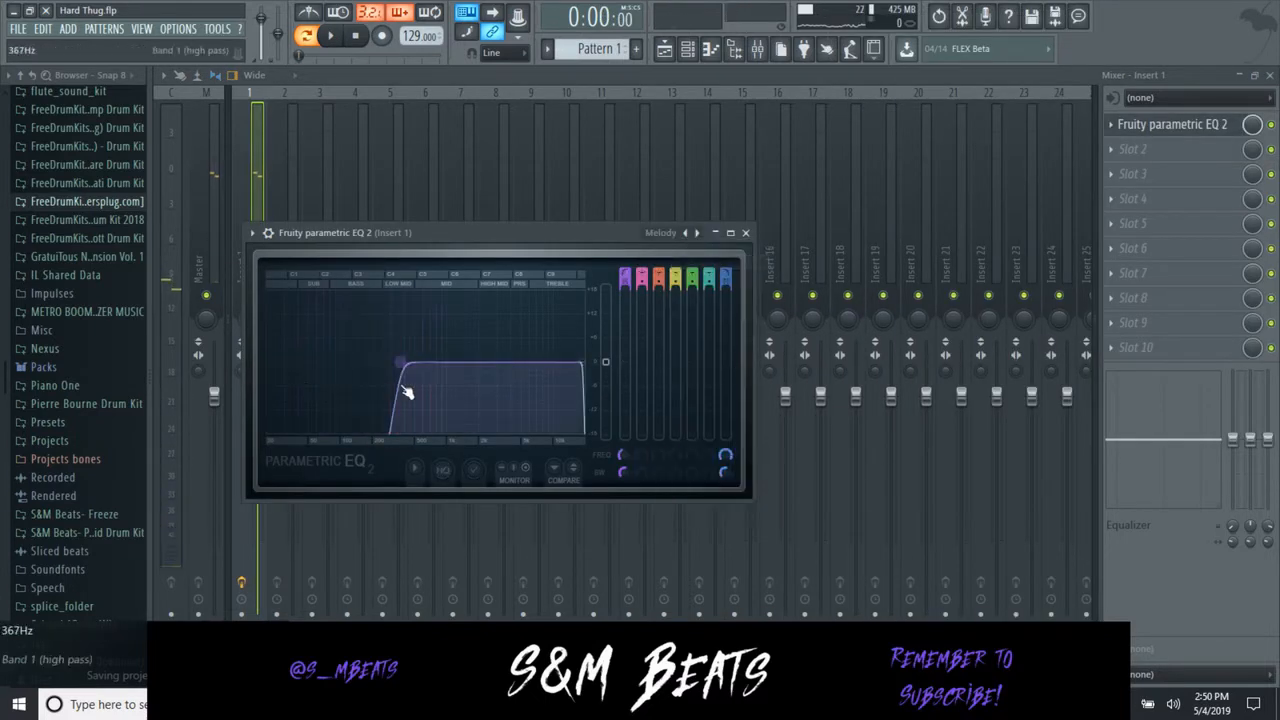
pyautogui.moveTo(400, 366); pyautogui.dragTo(372, 363)
pyautogui.click(745, 232)
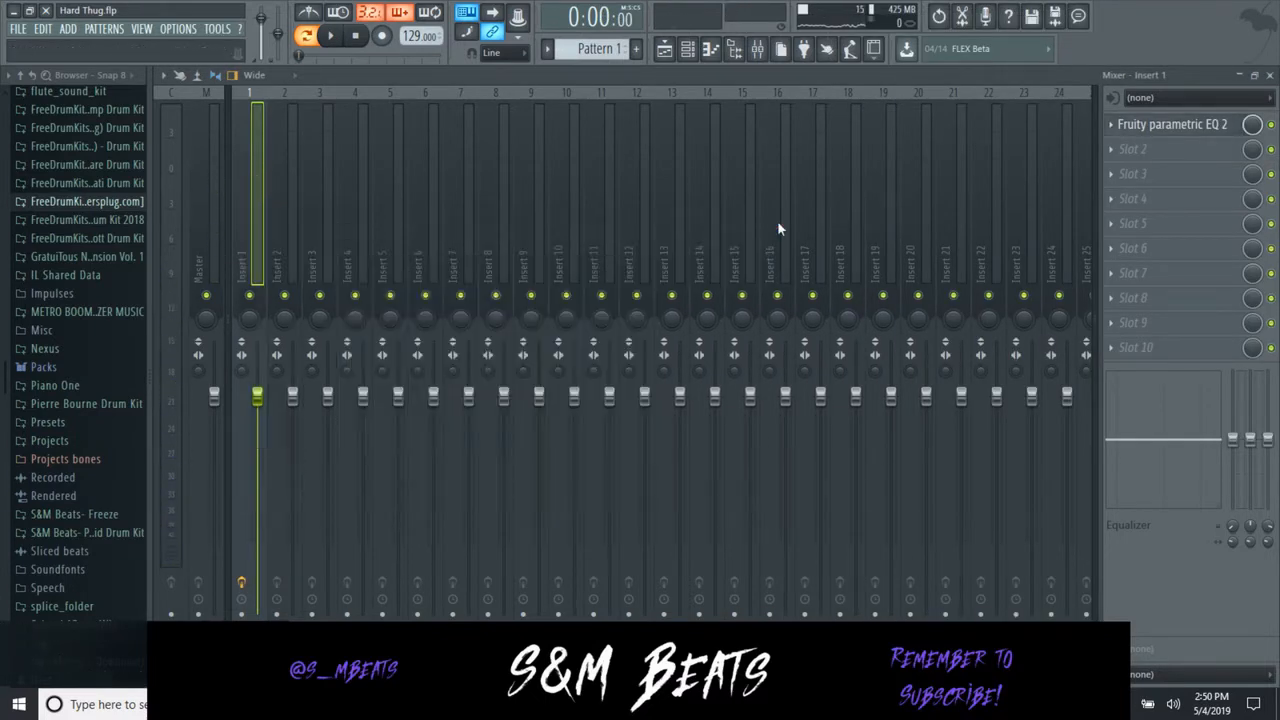
pyautogui.click(1269, 75)
# - Replace the Clap channel with a second Omnisphere [64bit] instance and reposition its window so the patch browser is accessible
pyautogui.rightClick(310, 241)
pyautogui.moveTo(366, 317)
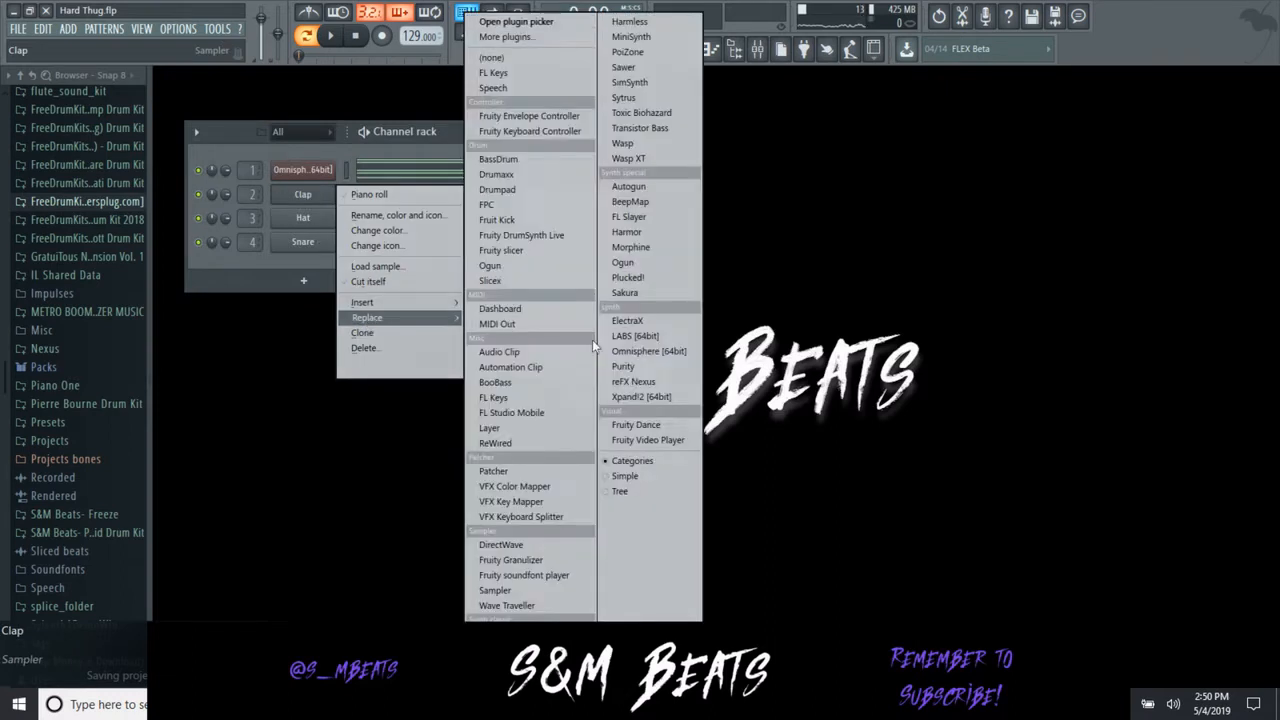
pyautogui.click(620, 352)
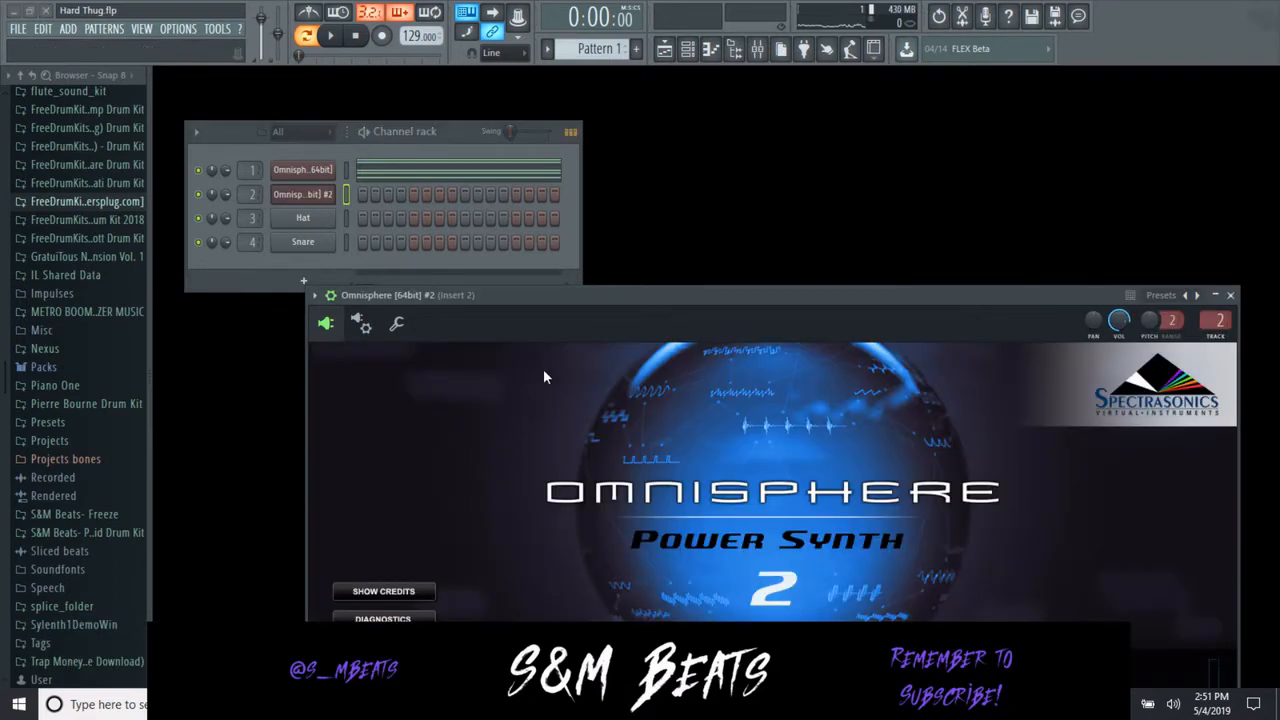
pyautogui.moveTo(634, 292); pyautogui.dragTo(623, 69)
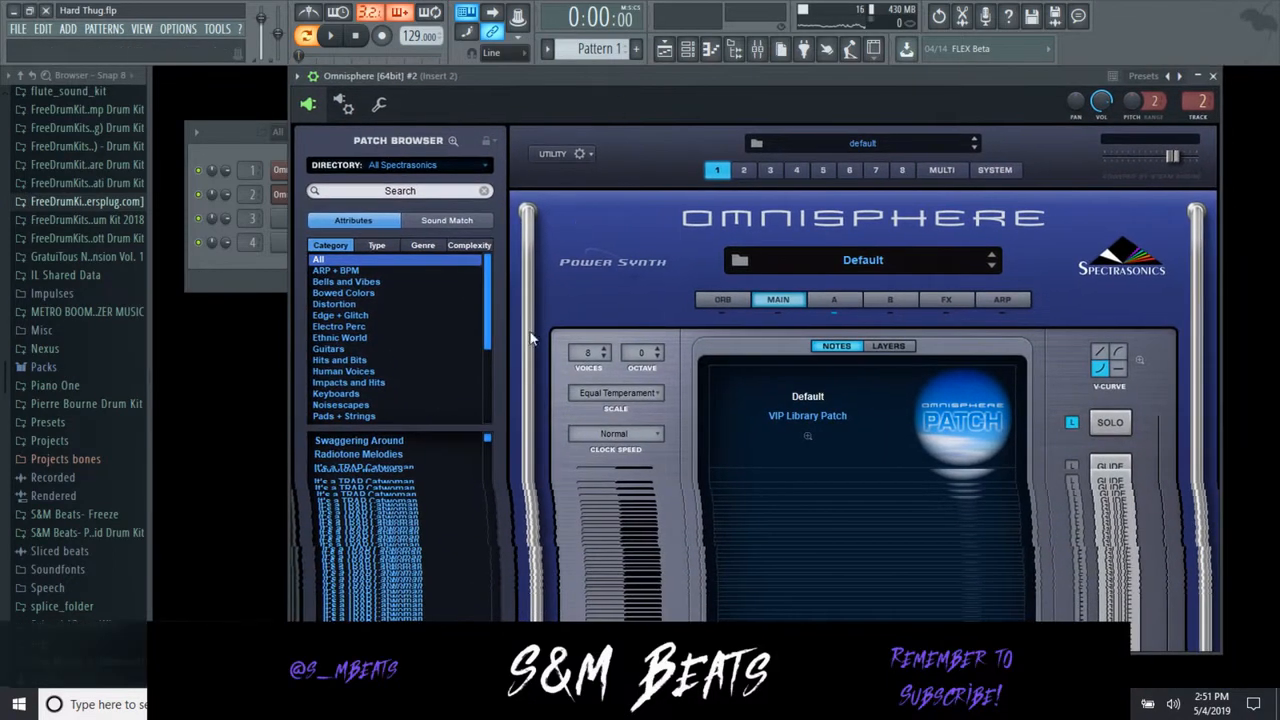
pyautogui.moveTo(502, 78); pyautogui.dragTo(481, 97)
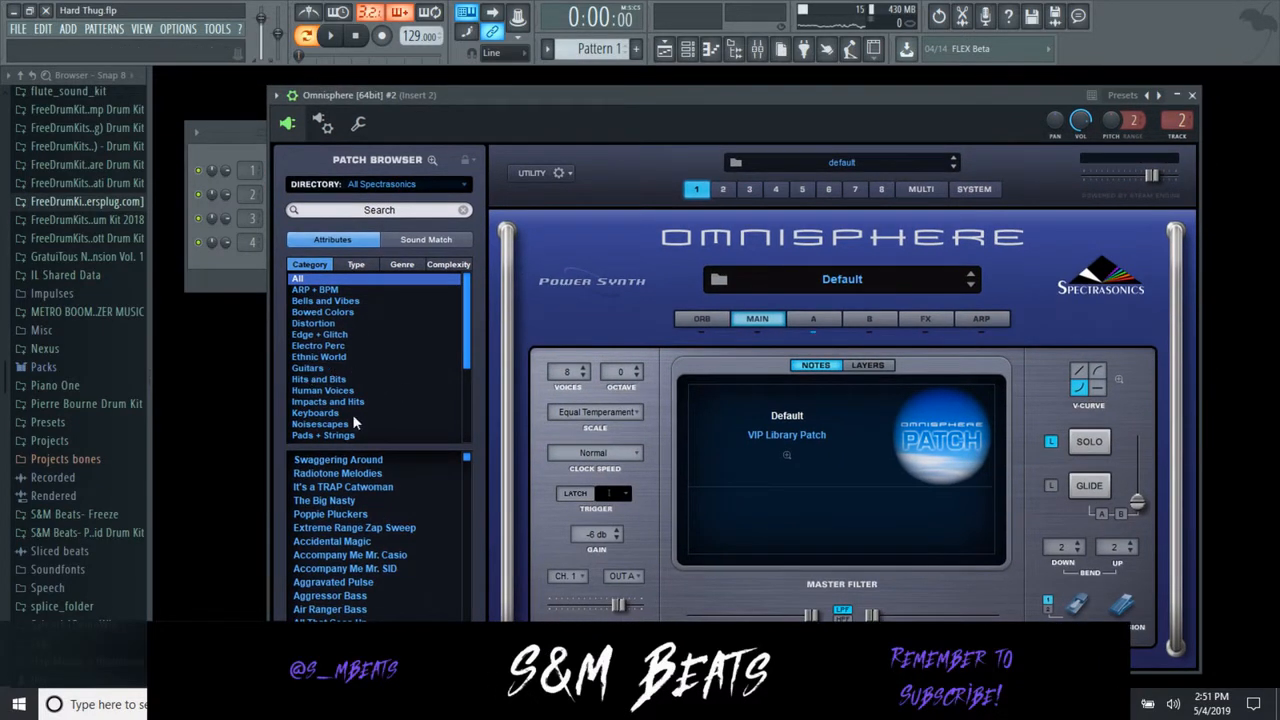
# - Browse the hi-hat and snare samples in the S&M Beats- Freeze kit and preview Snare-Versace
pyautogui.scroll(-3, 352, 420)
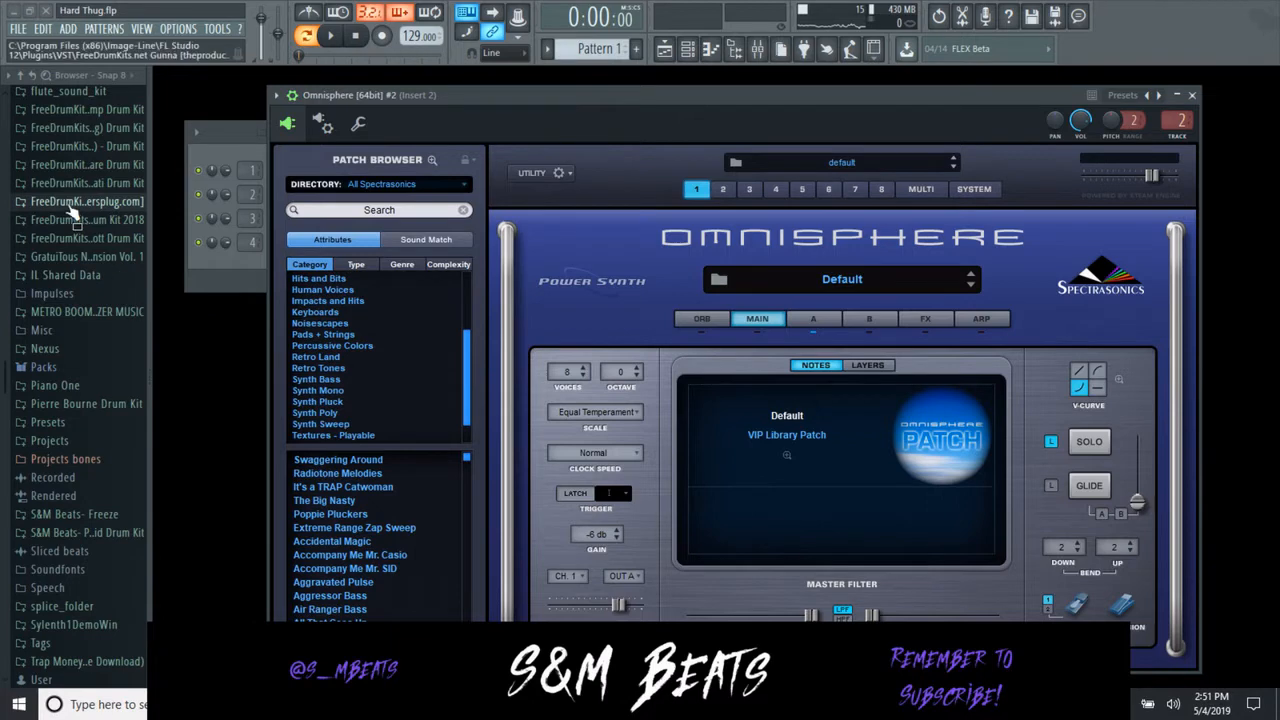
pyautogui.click(100, 516)
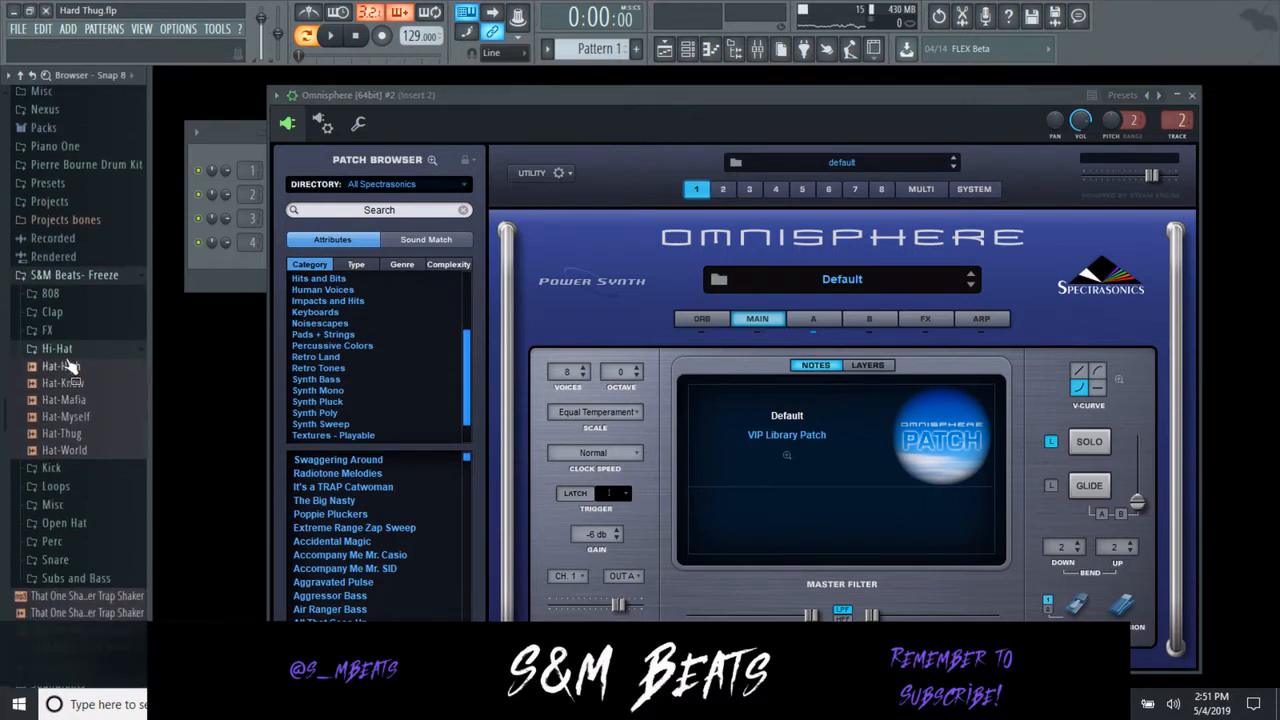
pyautogui.click(86, 468)
pyautogui.click(90, 530)
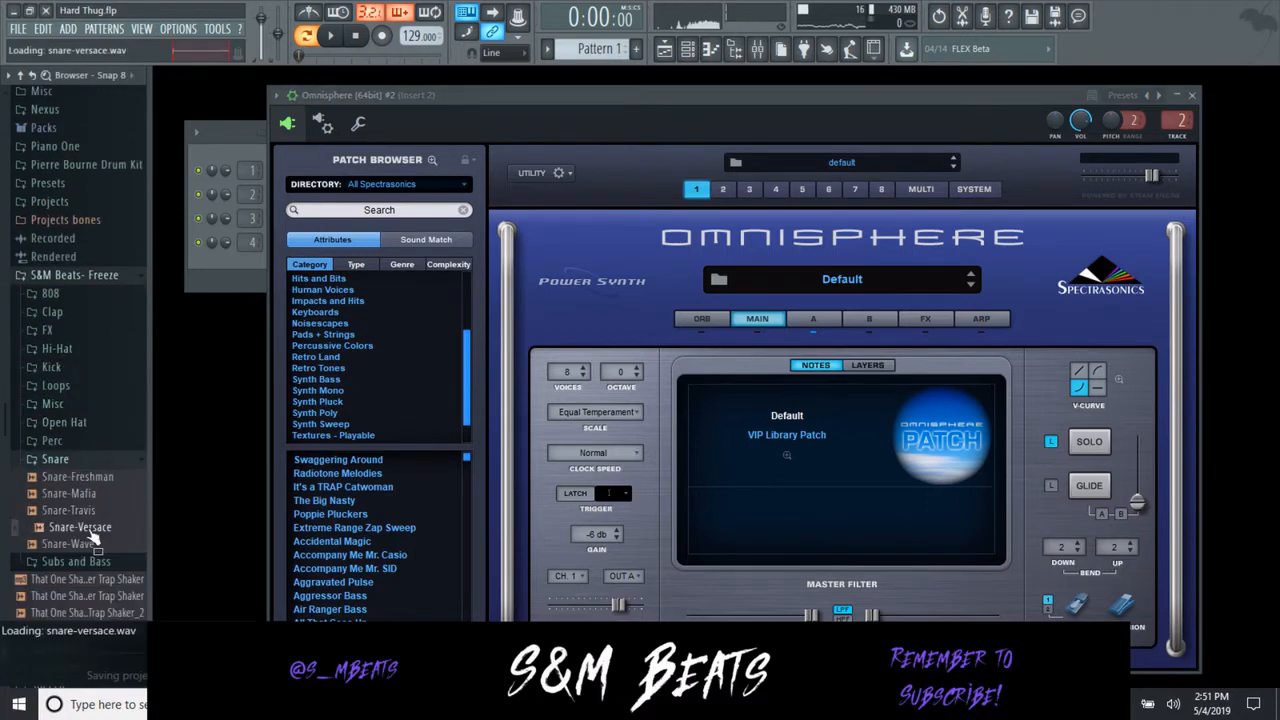
pyautogui.click(1191, 96)
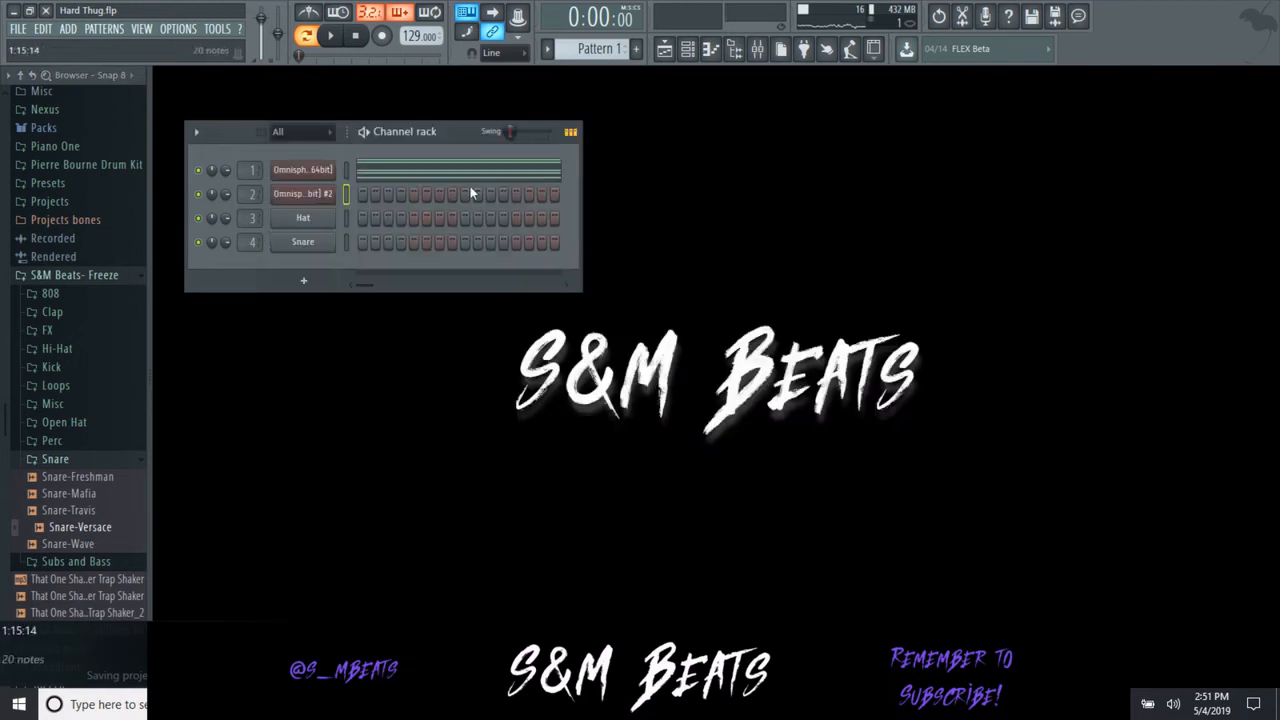
# - Reopen the second Omnisphere and show the Textures - Playable patches in its full patch browser
pyautogui.click(313, 196)
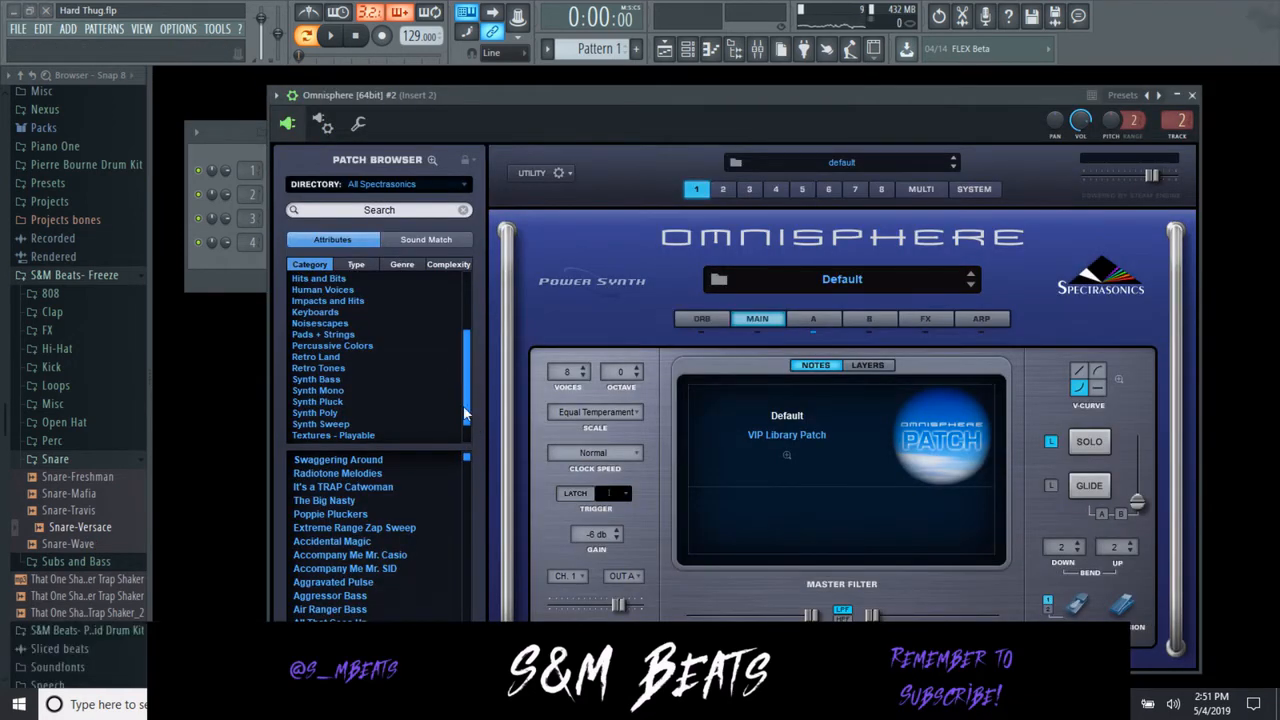
pyautogui.scroll(-1, 350, 436)
pyautogui.click(350, 346)
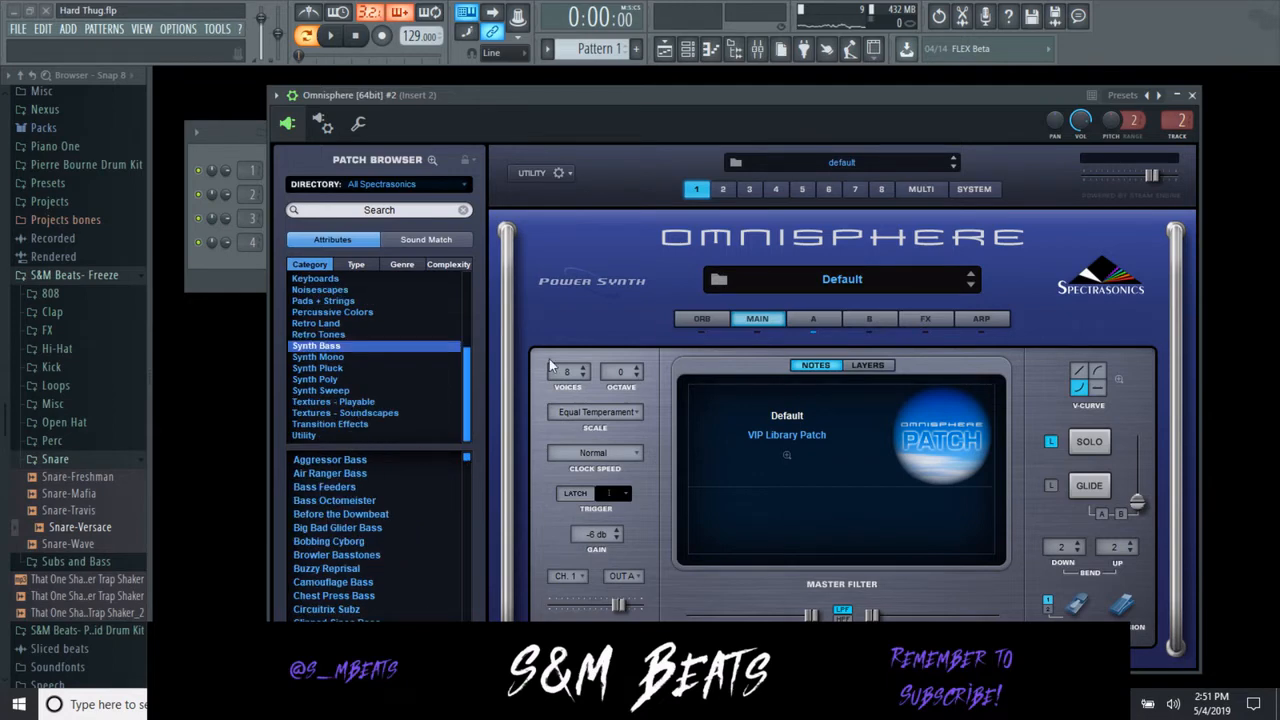
pyautogui.click(340, 401)
pyautogui.click(709, 284)
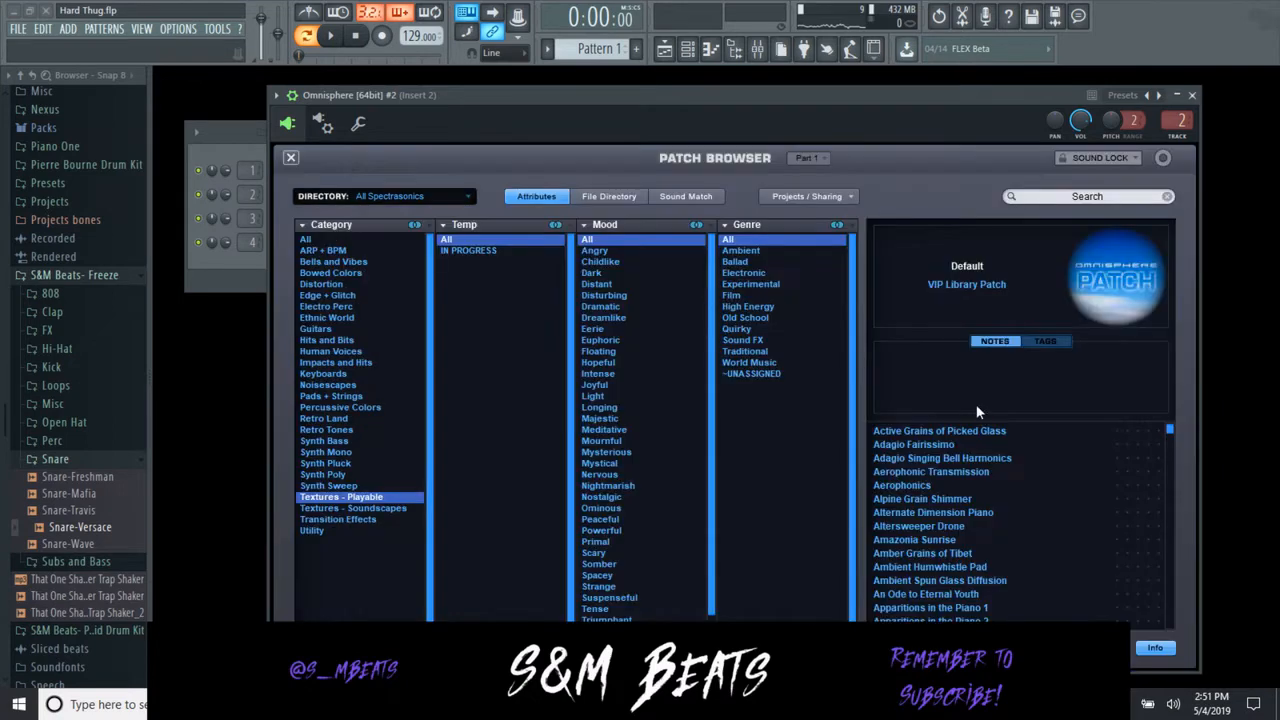
# - Audition Aramaic Pad 1 and Aramaic Pad 2, and select Aramaic Pad 1 for the second Omnisphere
pyautogui.scroll(-5, 969, 530)
pyautogui.click(914, 487)
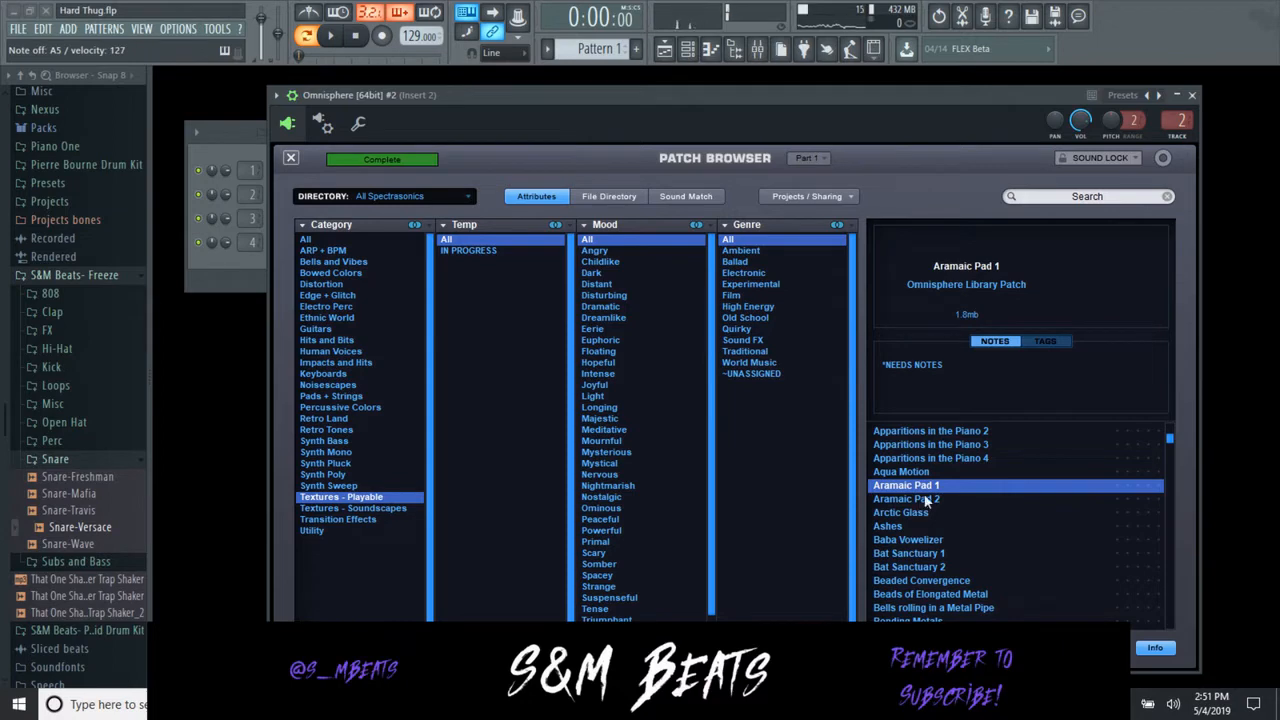
pyautogui.press('Down')
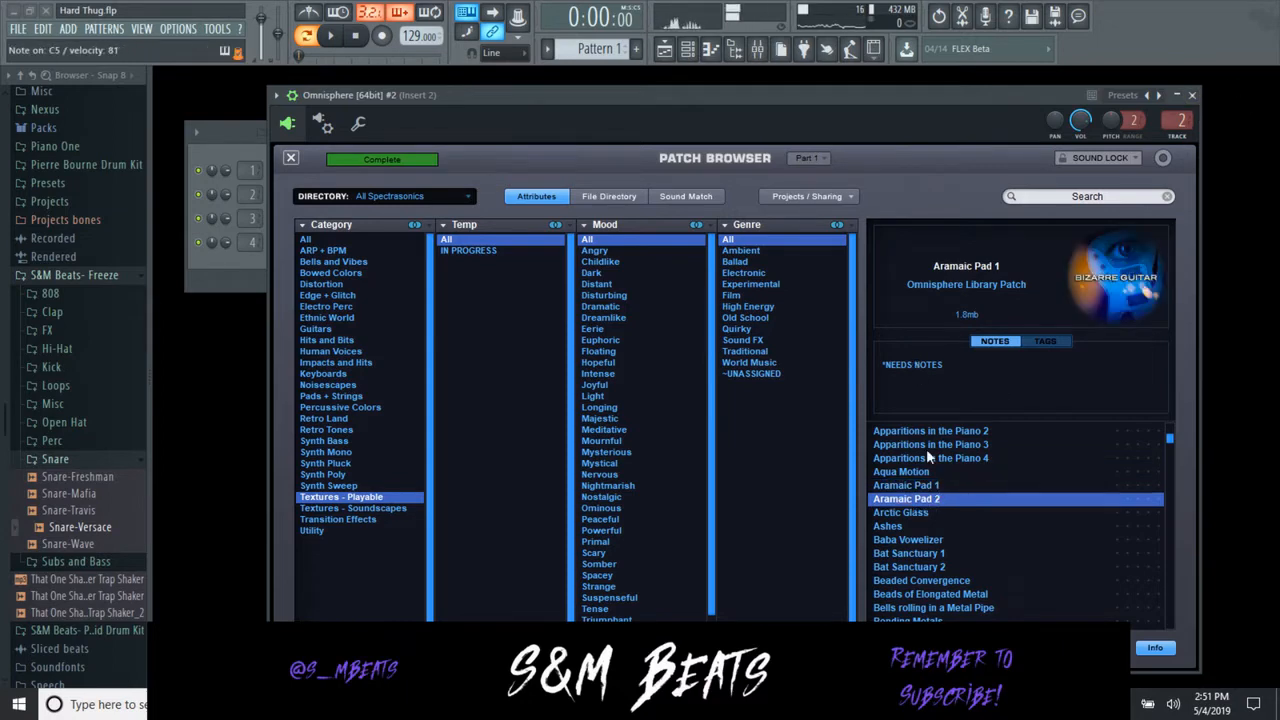
pyautogui.press('Up')
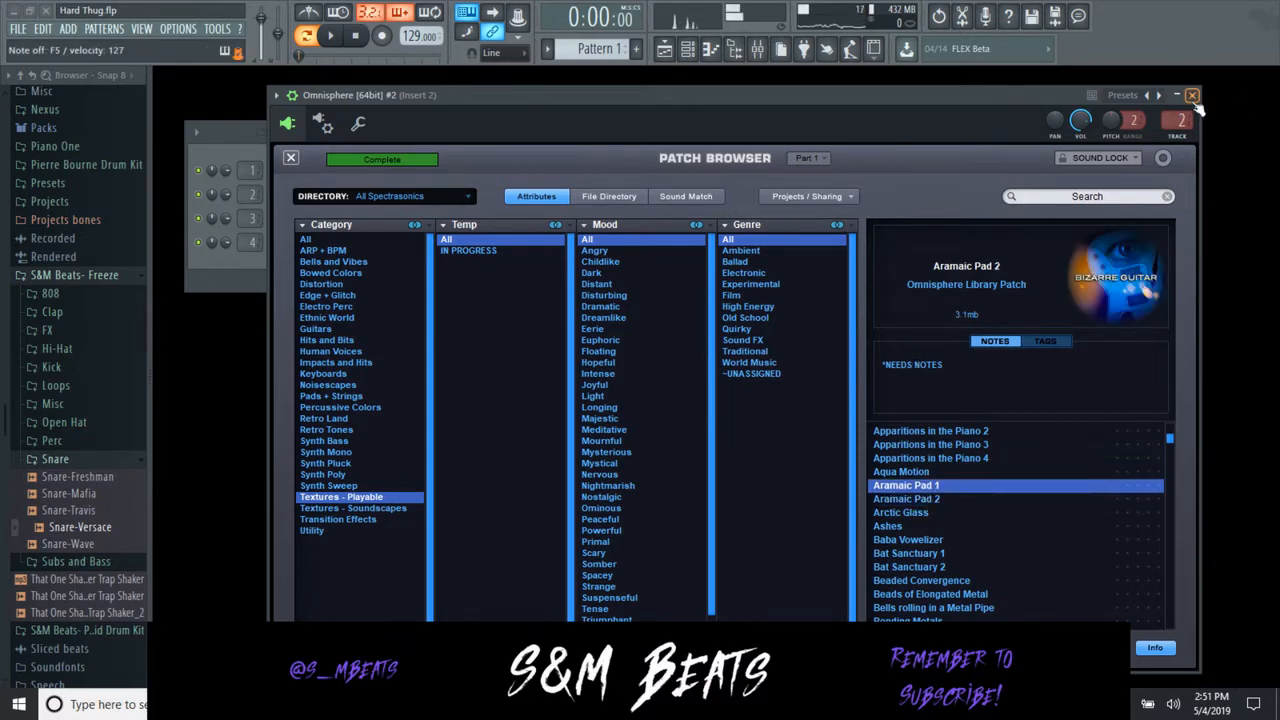
pyautogui.press('Escape')
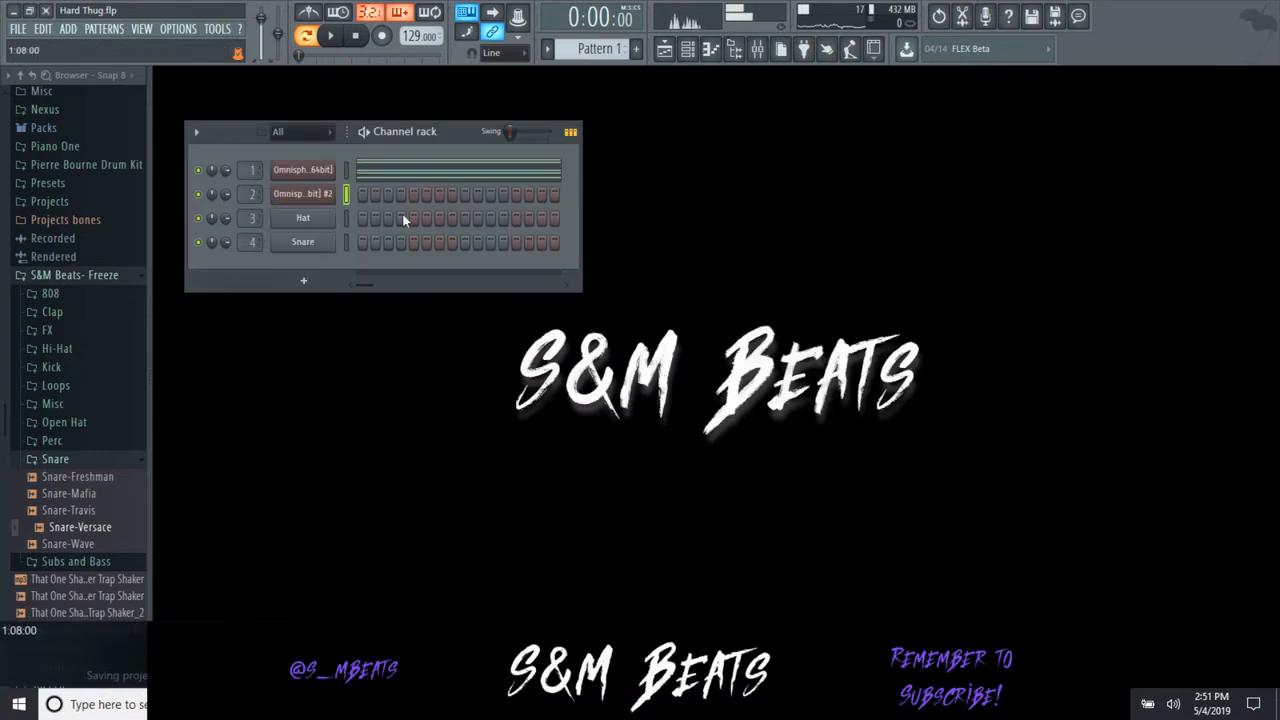
# - Open the second Omnisphere's piano roll and write a rising A4, D5, F5 figure of short notes in bar 1
pyautogui.rightClick(302, 193)
pyautogui.click(348, 199)
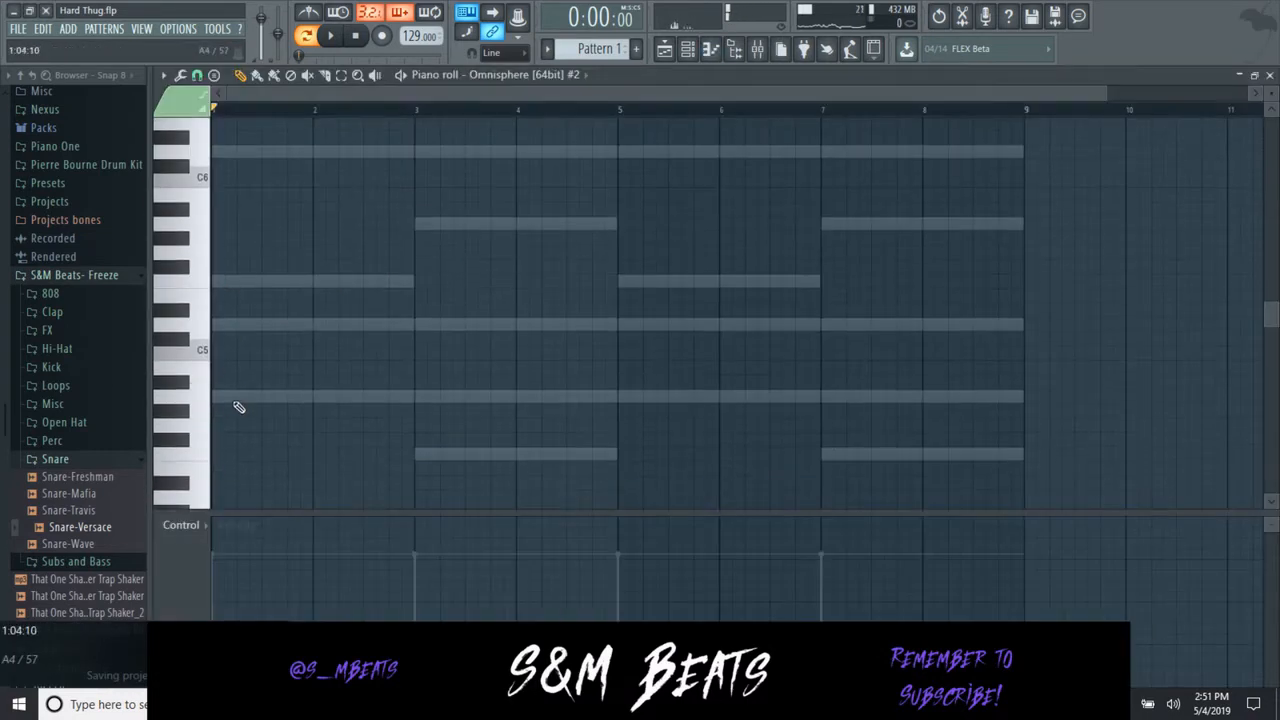
pyautogui.click(238, 400)
pyautogui.press('space')
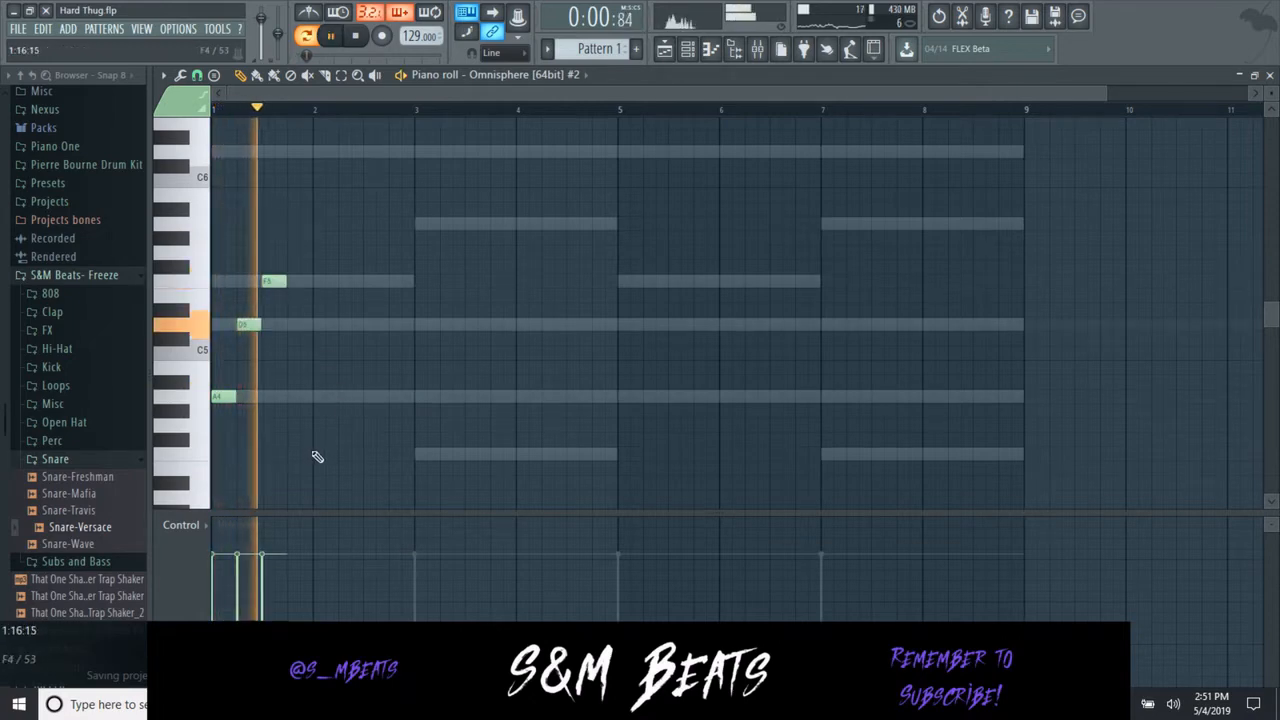
pyautogui.click(318, 455)
pyautogui.click(345, 397)
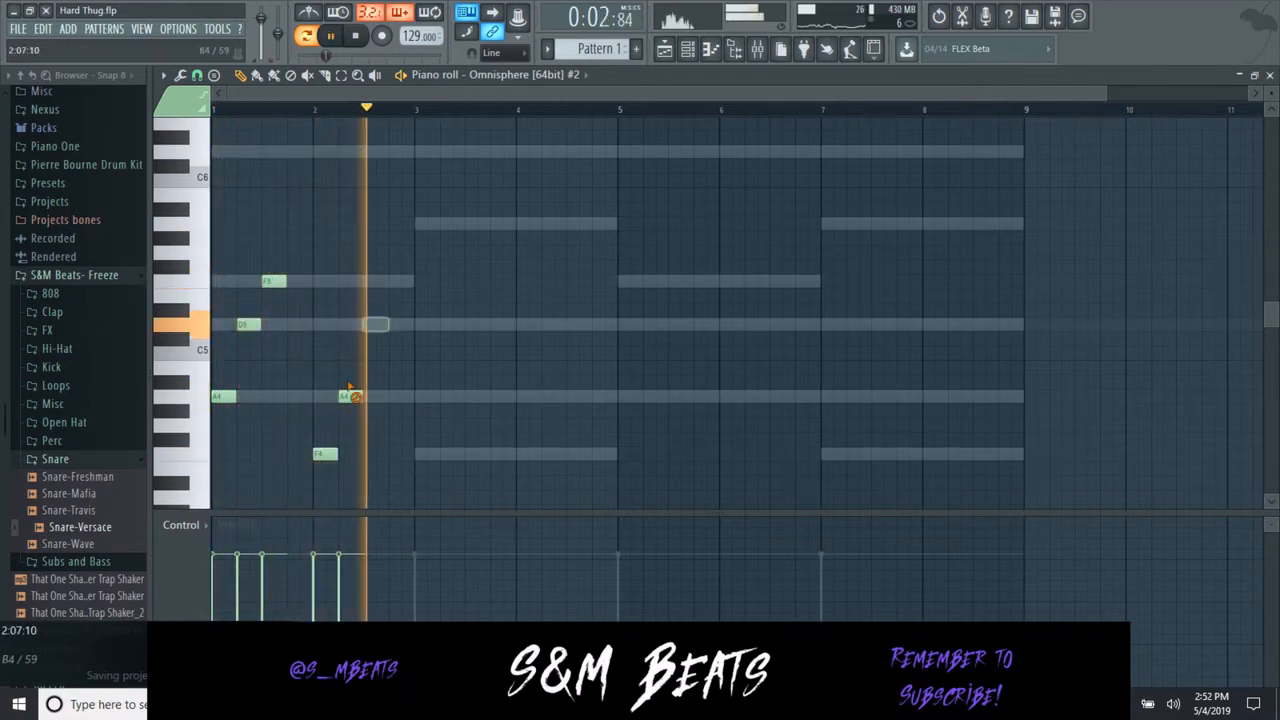
pyautogui.rightClick(350, 396)
pyautogui.rightClick(325, 454)
# - Write an F4, A4, D5, A5 figure in bar 3 and add a D6 at the end of the bar 1 figure
pyautogui.press('space')
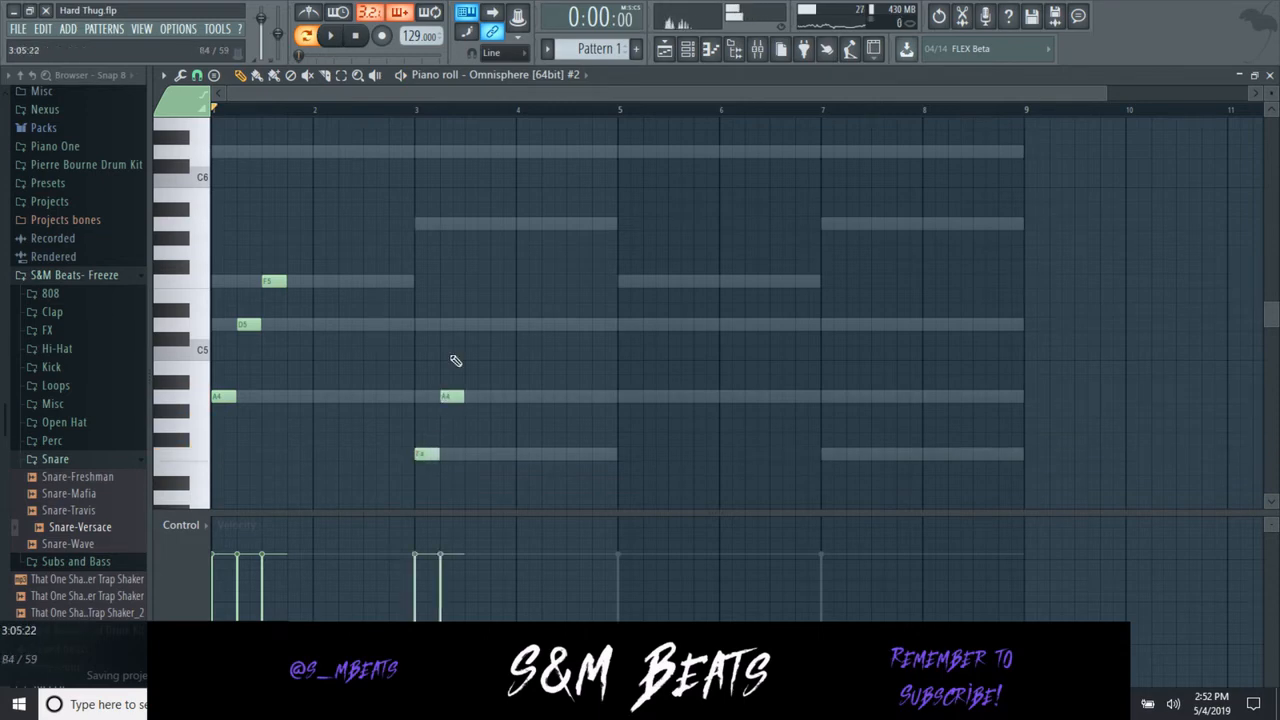
pyautogui.click(493, 234)
pyautogui.scroll(3, 417, 294)
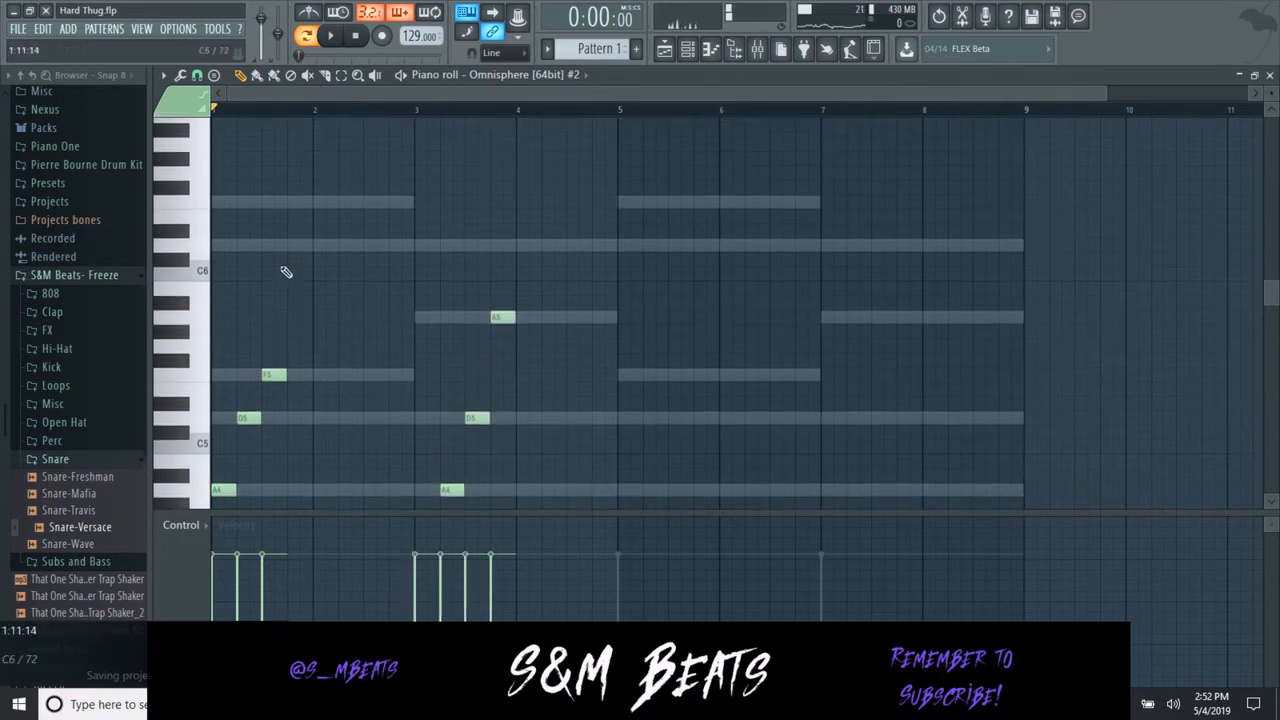
pyautogui.click(298, 247)
pyautogui.press('space')
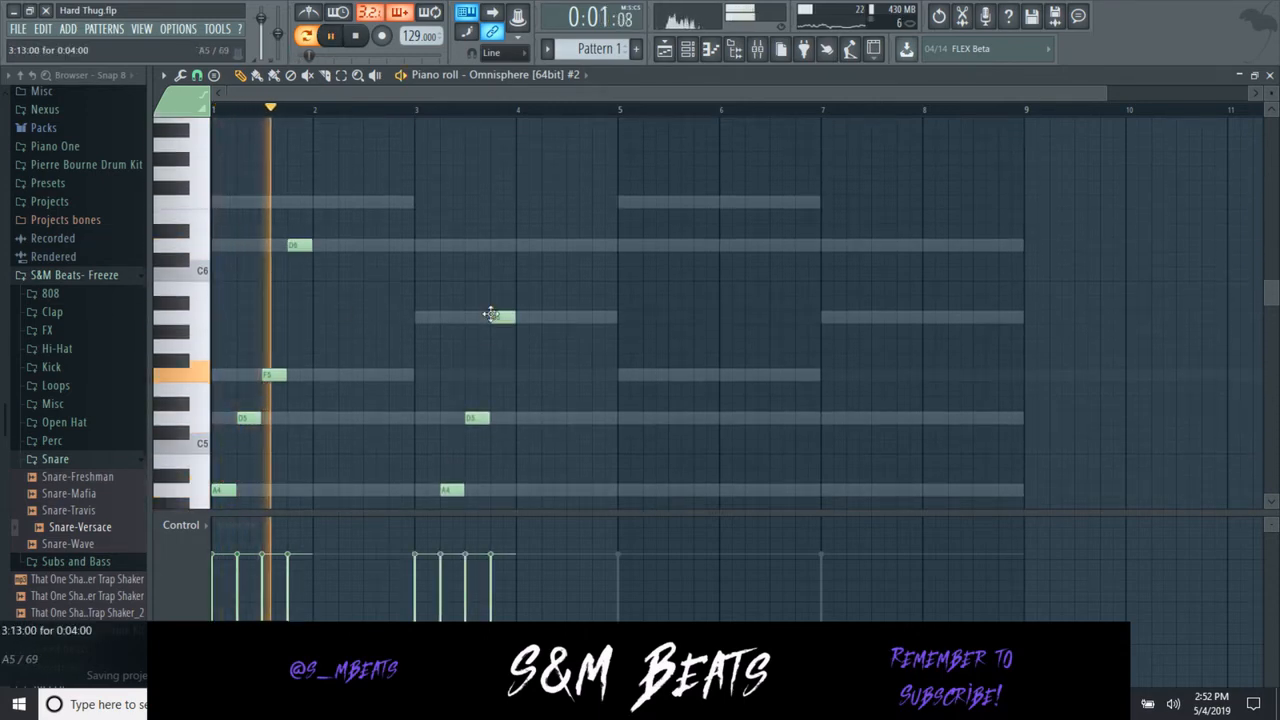
# - Duplicate the bar 1 and bar 3 figures and shift the copies to start at bars 5 and 7
pyautogui.scroll(-2, 506, 382)
pyautogui.hotkey('ctrl', 'b')
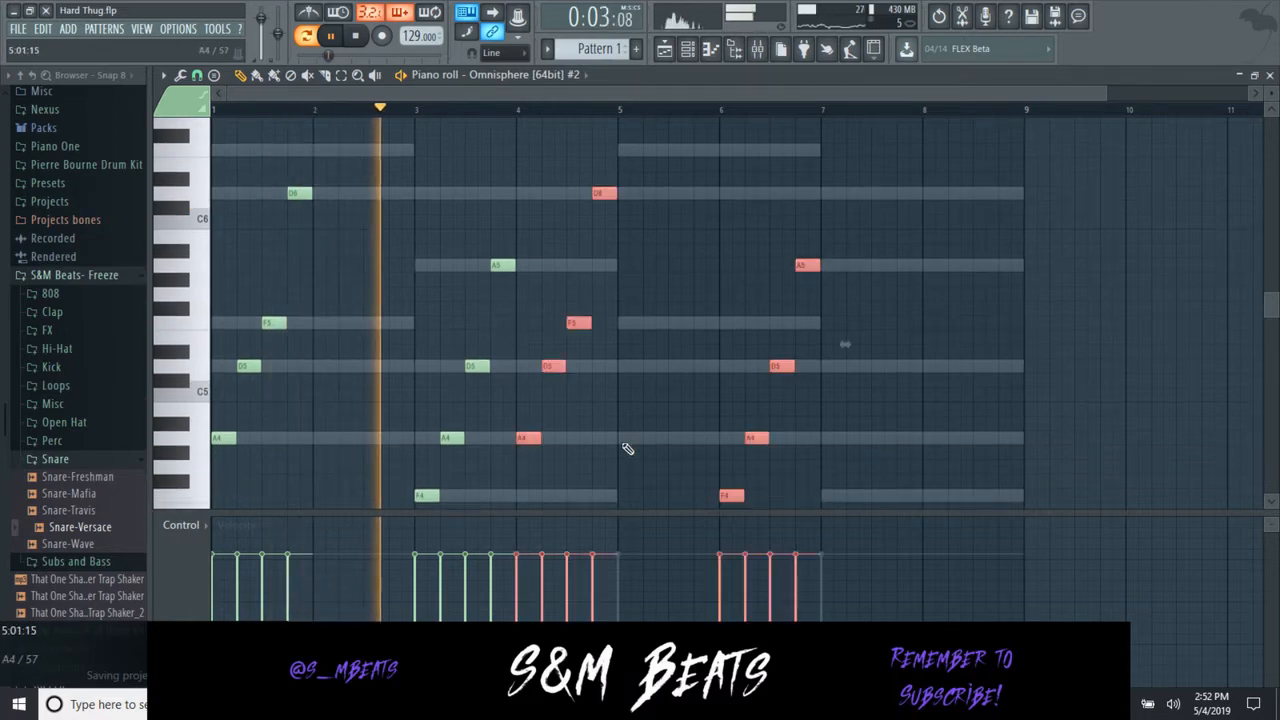
pyautogui.moveTo(529, 438); pyautogui.dragTo(630, 438)
pyautogui.hotkey('ctrl', 'd')
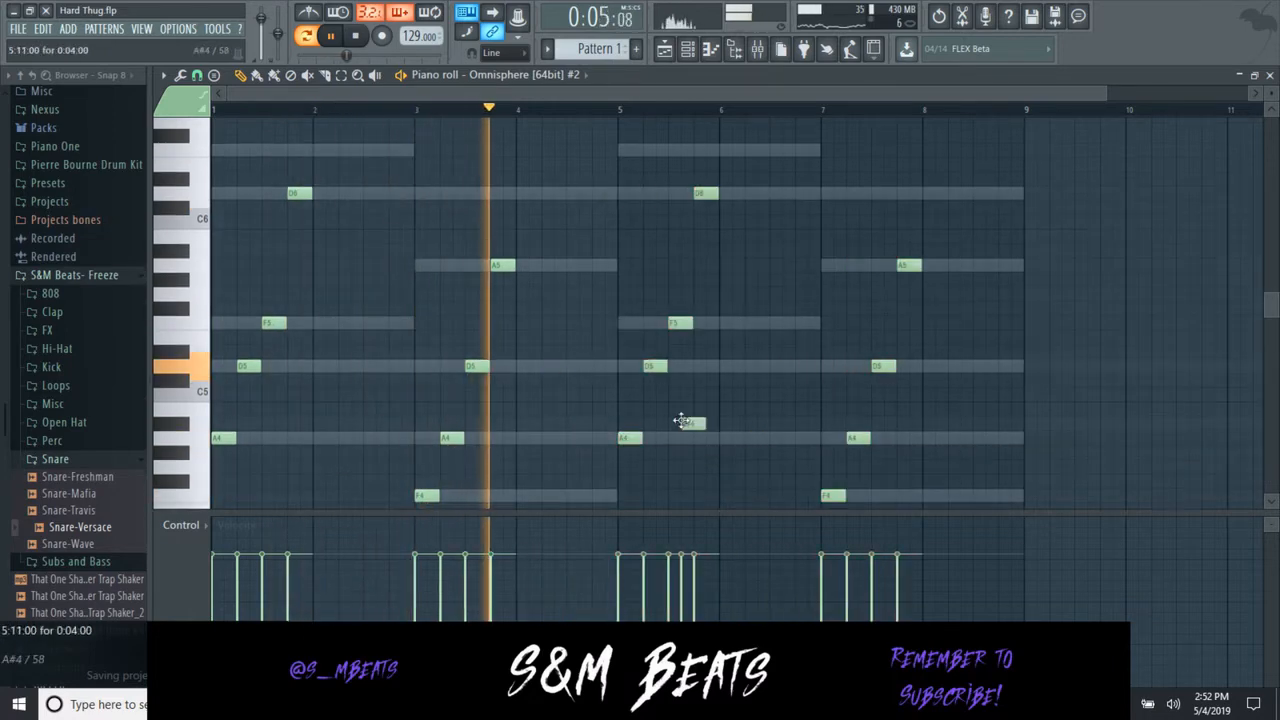
# - Load Fruity parametric EQ 2 in the first effect slot of mixer Insert 2 and apply its Melody preset
pyautogui.press('F9')
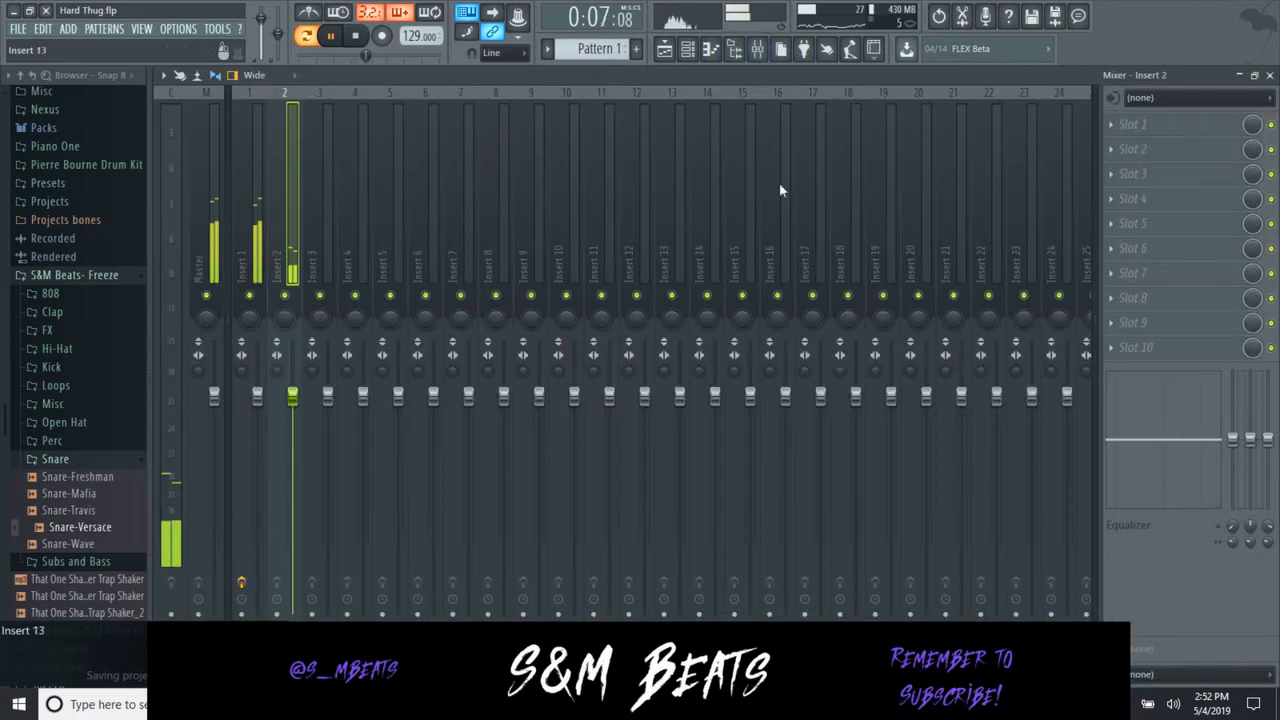
pyautogui.click(1165, 125)
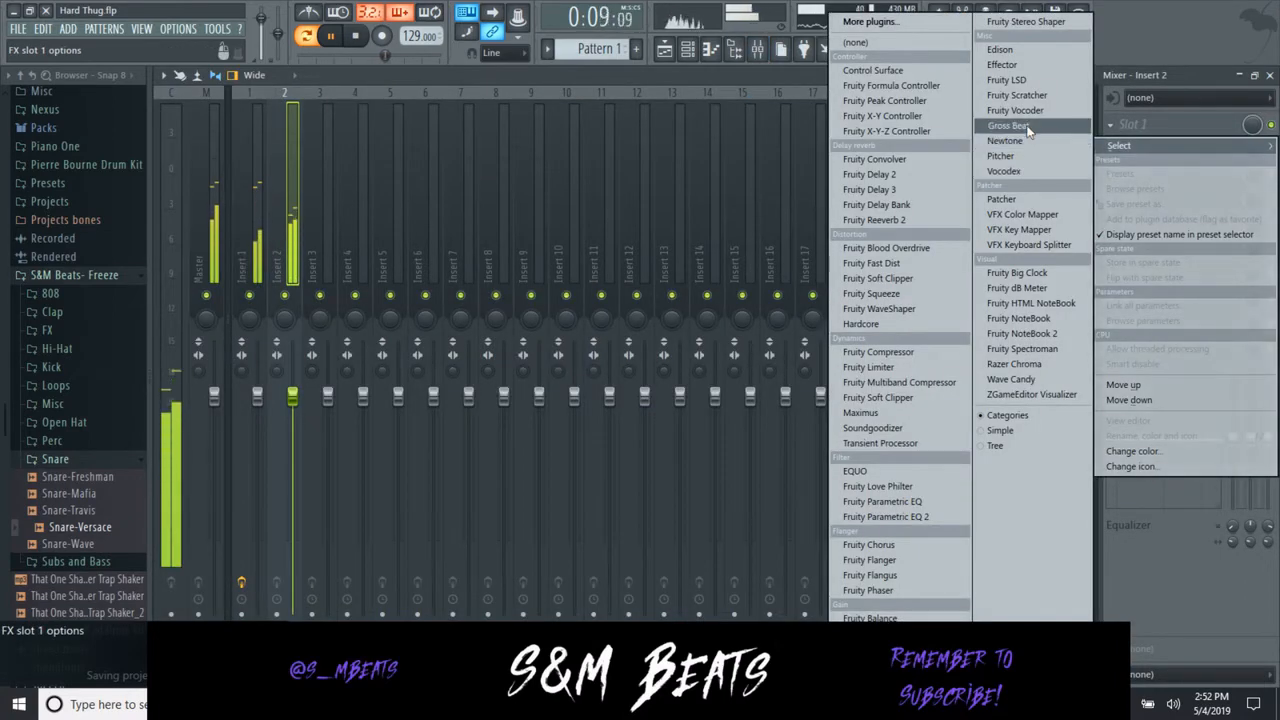
pyautogui.click(886, 517)
pyautogui.click(705, 274)
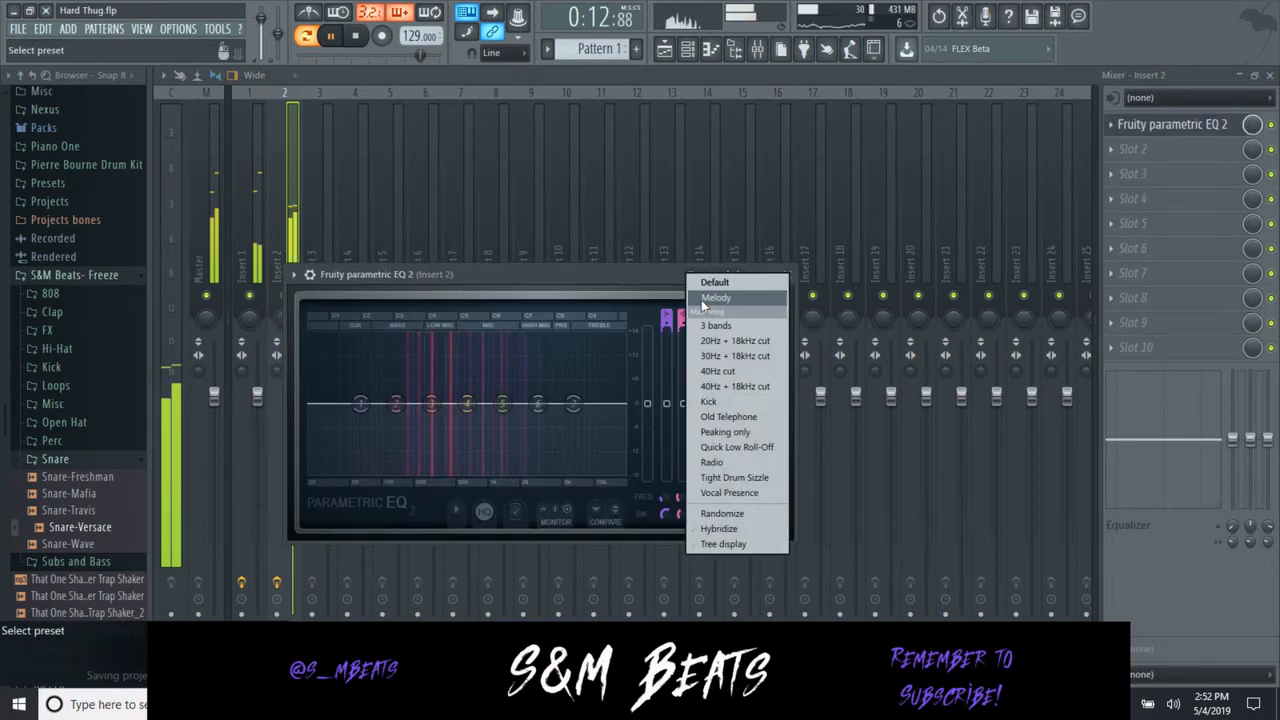
pyautogui.click(706, 298)
pyautogui.click(786, 275)
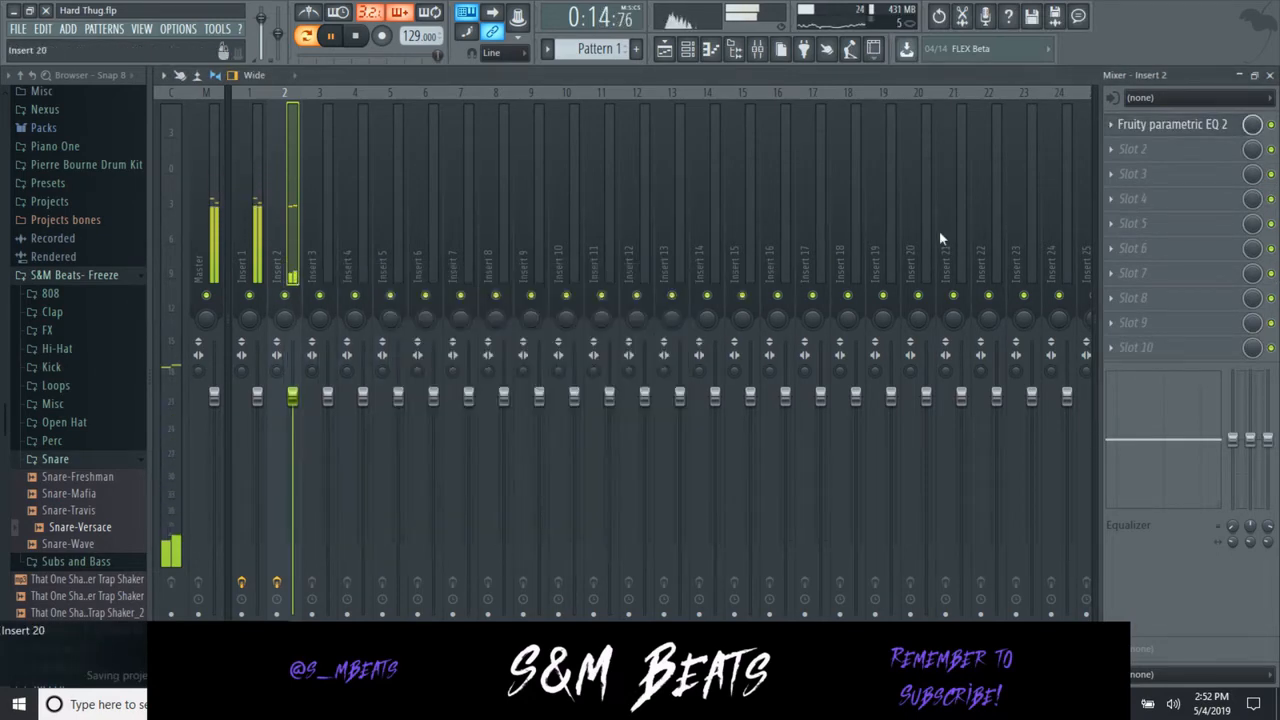
# - Add a short F5 note at the end of bar 8 of the second Omnisphere's melody, and close its piano roll
pyautogui.press('F7')
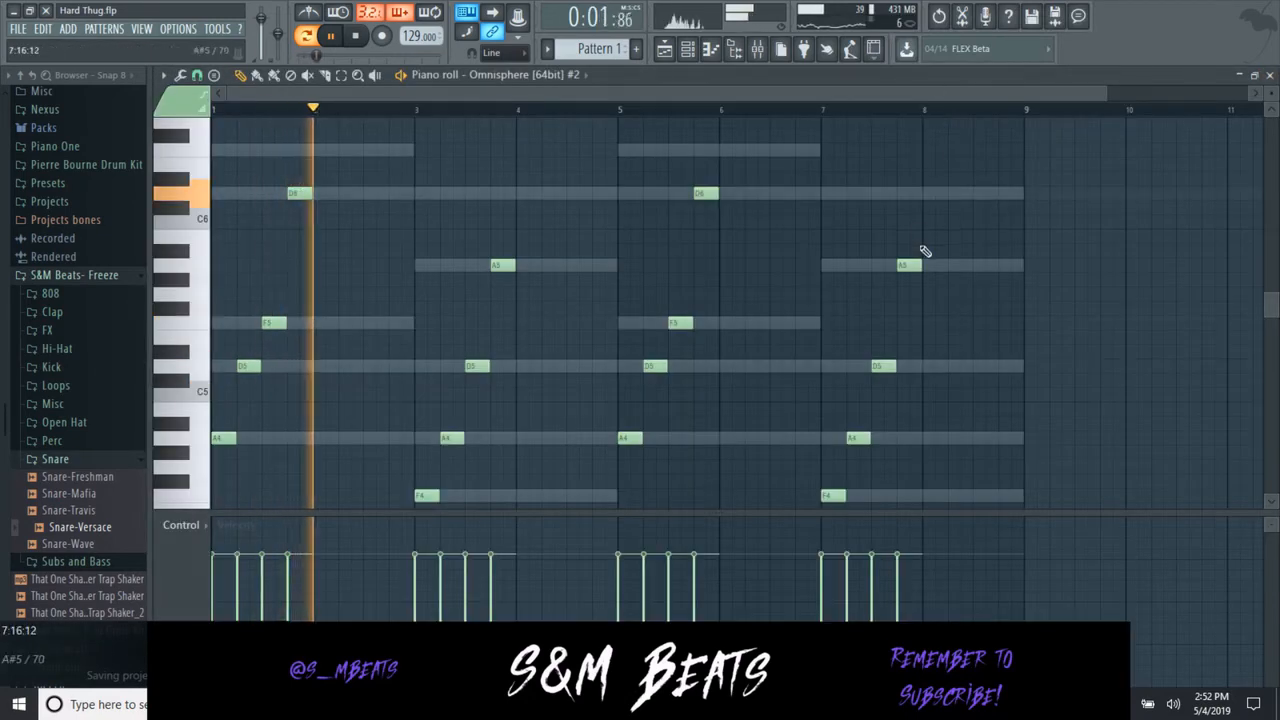
pyautogui.click(1008, 323)
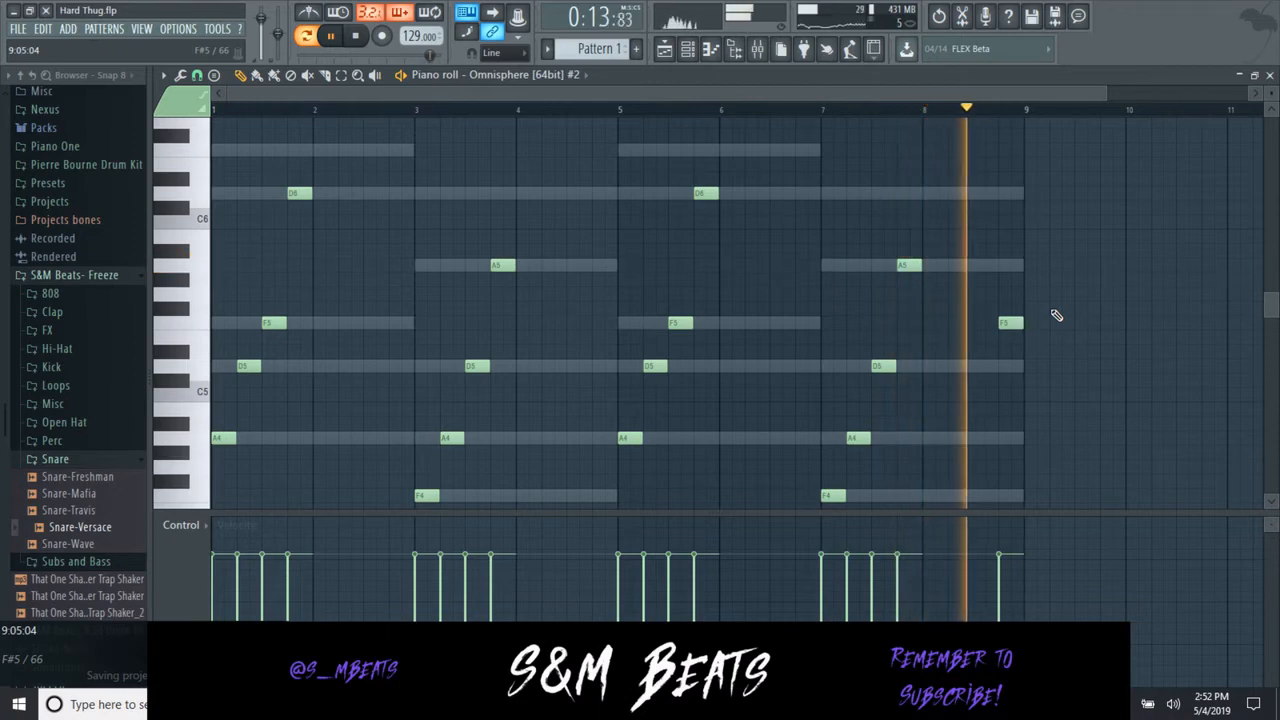
pyautogui.click(1270, 76)
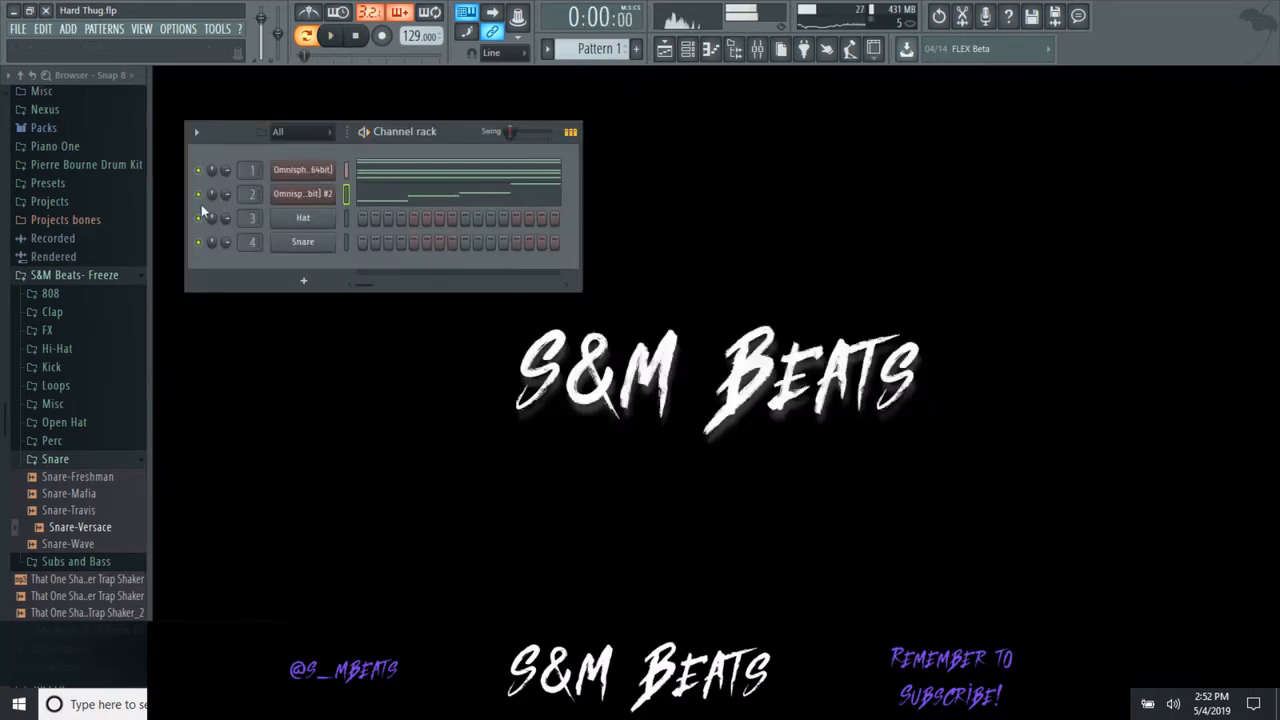
# - Replace the Hat channel's sample with 808-Trap from the S&M Beats- Freeze kit and open its piano roll
pyautogui.click(66, 293)
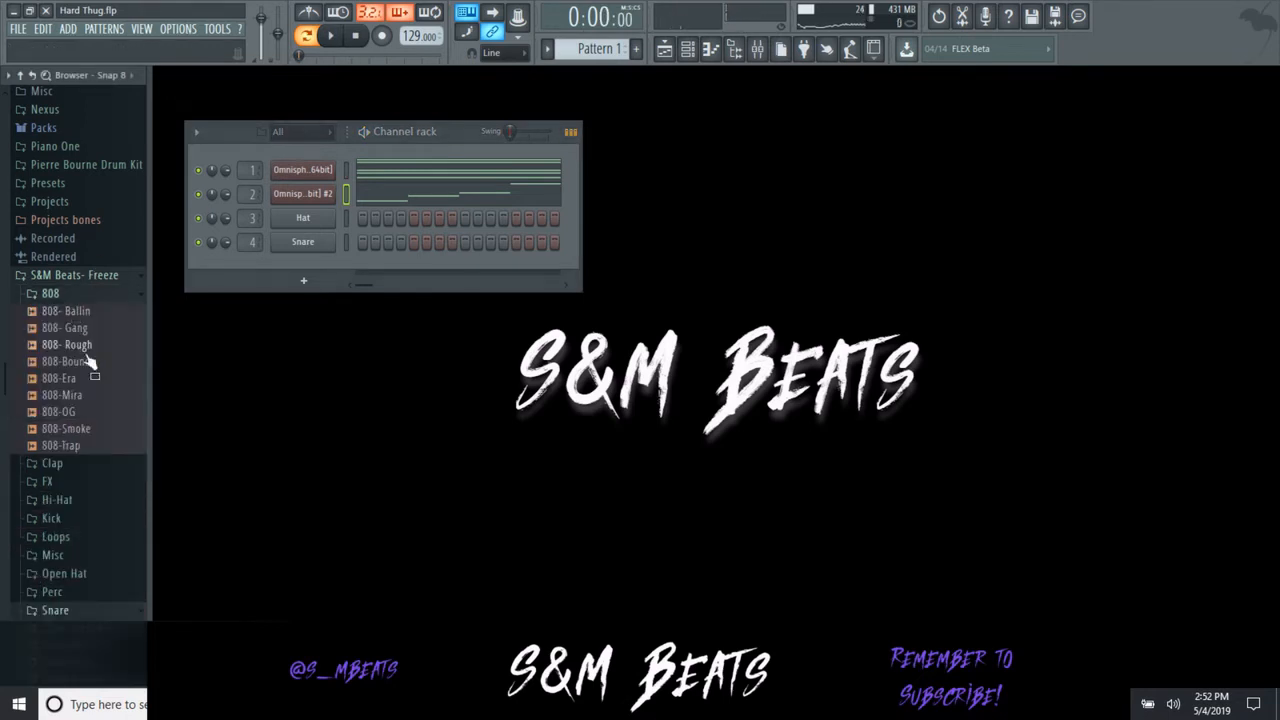
pyautogui.moveTo(85, 452); pyautogui.dragTo(294, 220)
pyautogui.rightClick(348, 214)
pyautogui.click(352, 218)
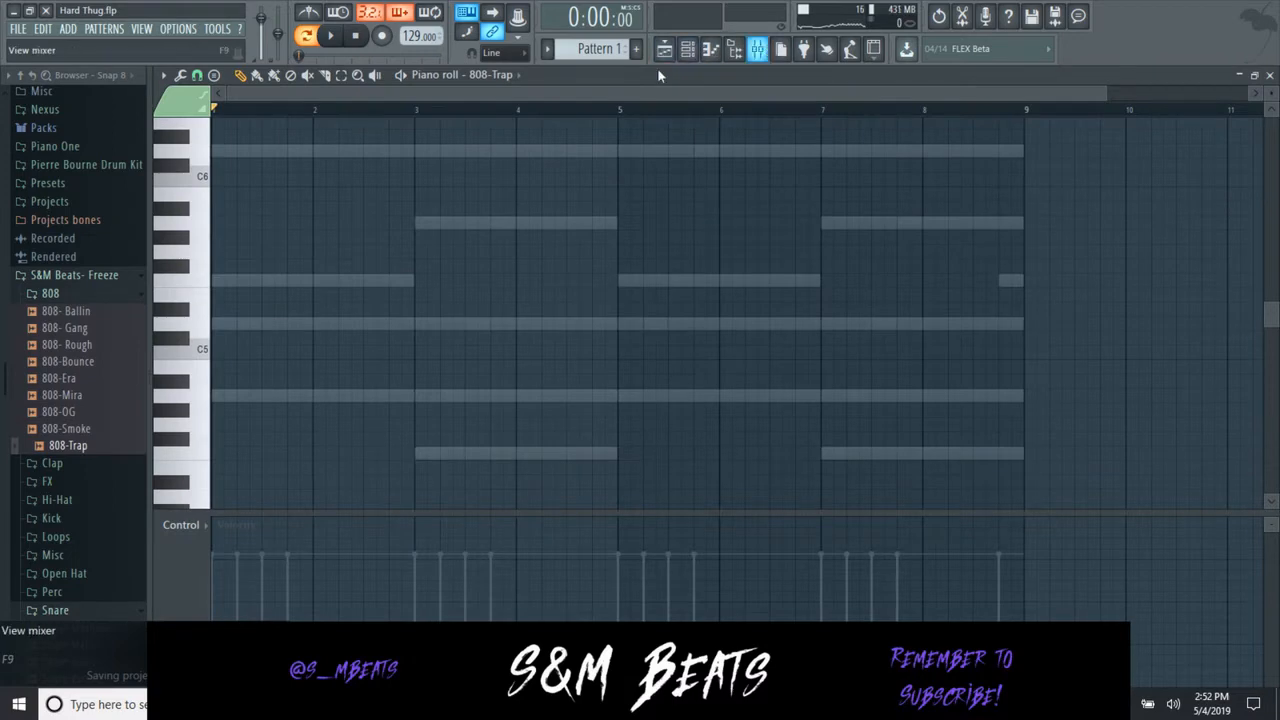
pyautogui.press('F9')
pyautogui.click(250, 252)
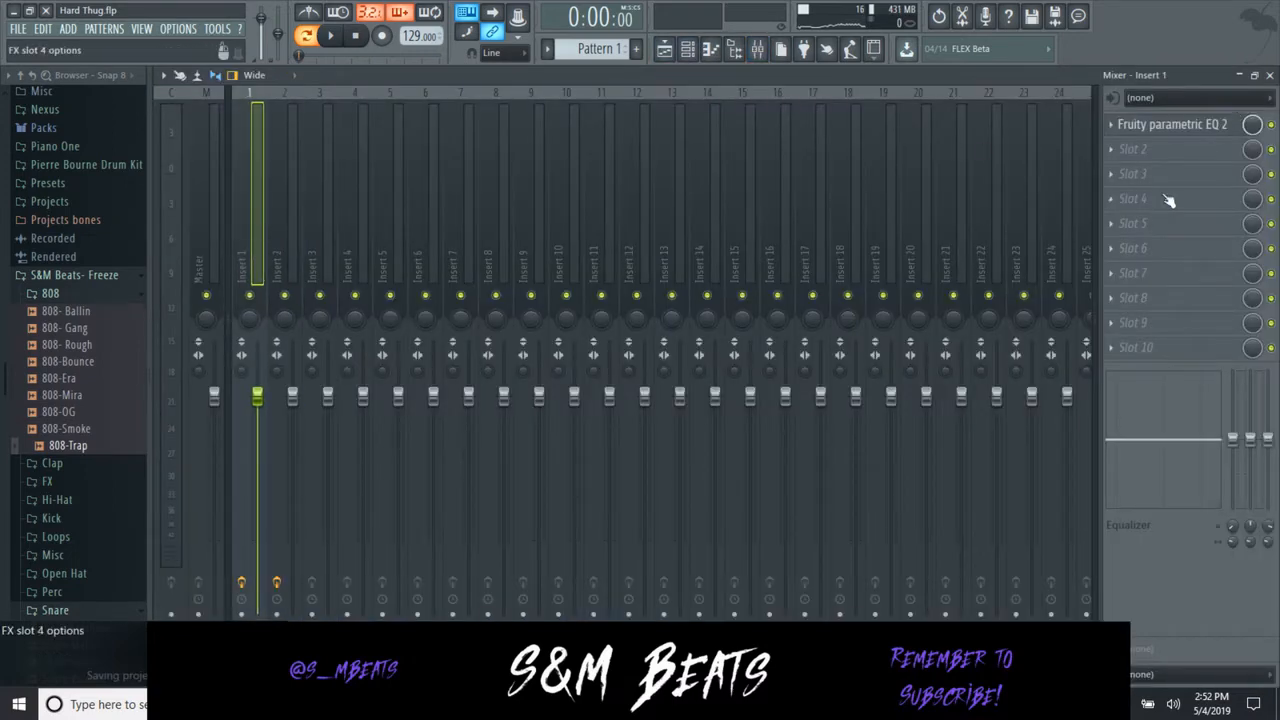
pyautogui.press('F7')
# - Write two D5 notes followed by two F5 notes in bar 1 of the 808-Trap piano roll, checking their timing with playback
pyautogui.click(225, 325)
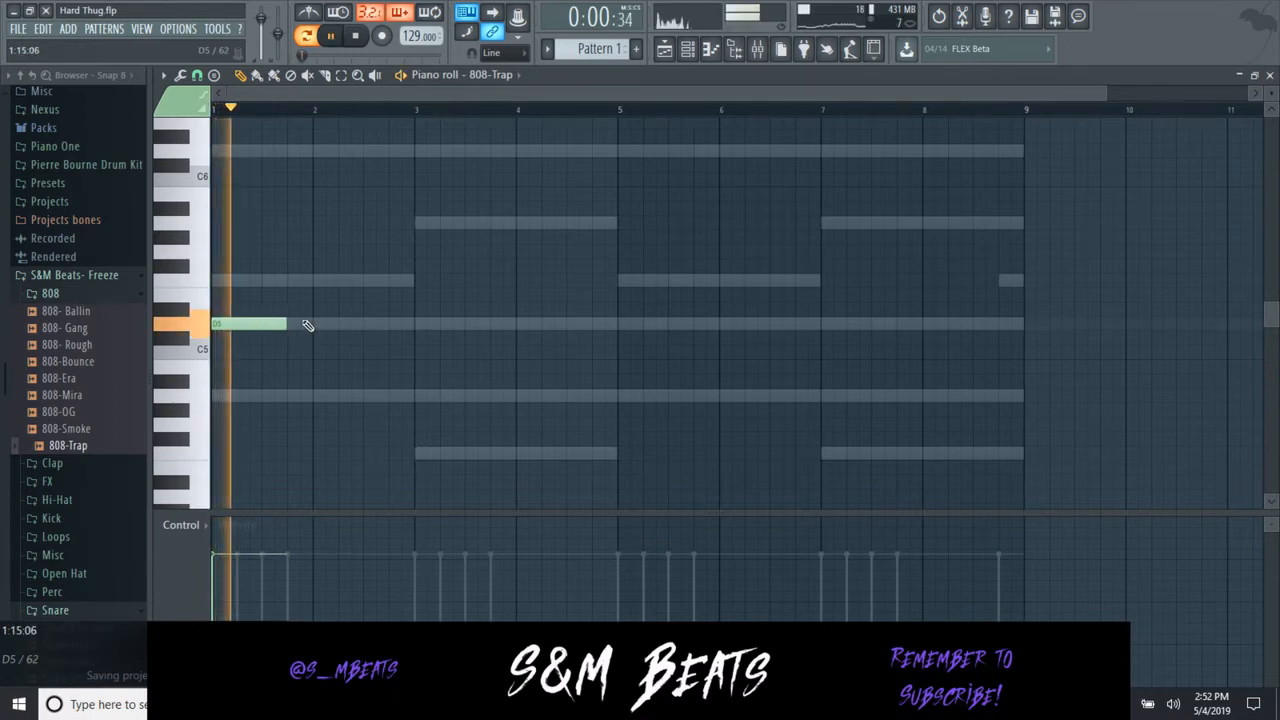
pyautogui.click(250, 322)
pyautogui.click(286, 282)
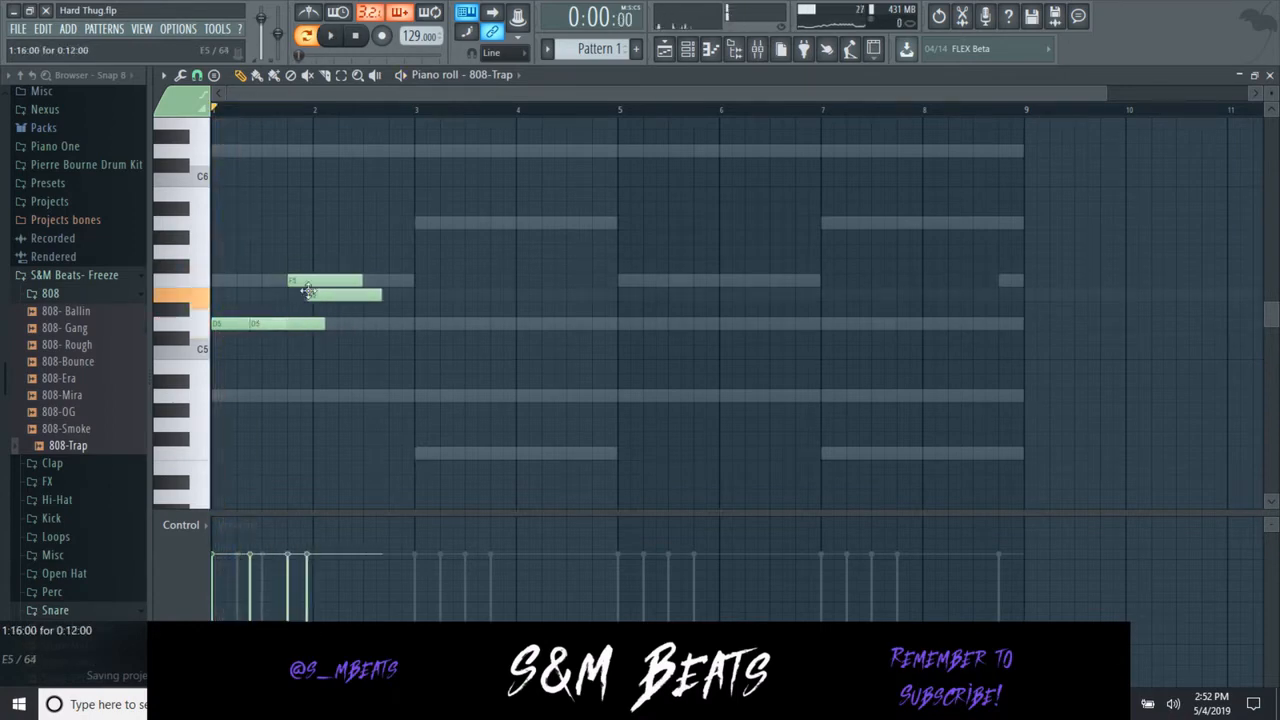
pyautogui.press('space')
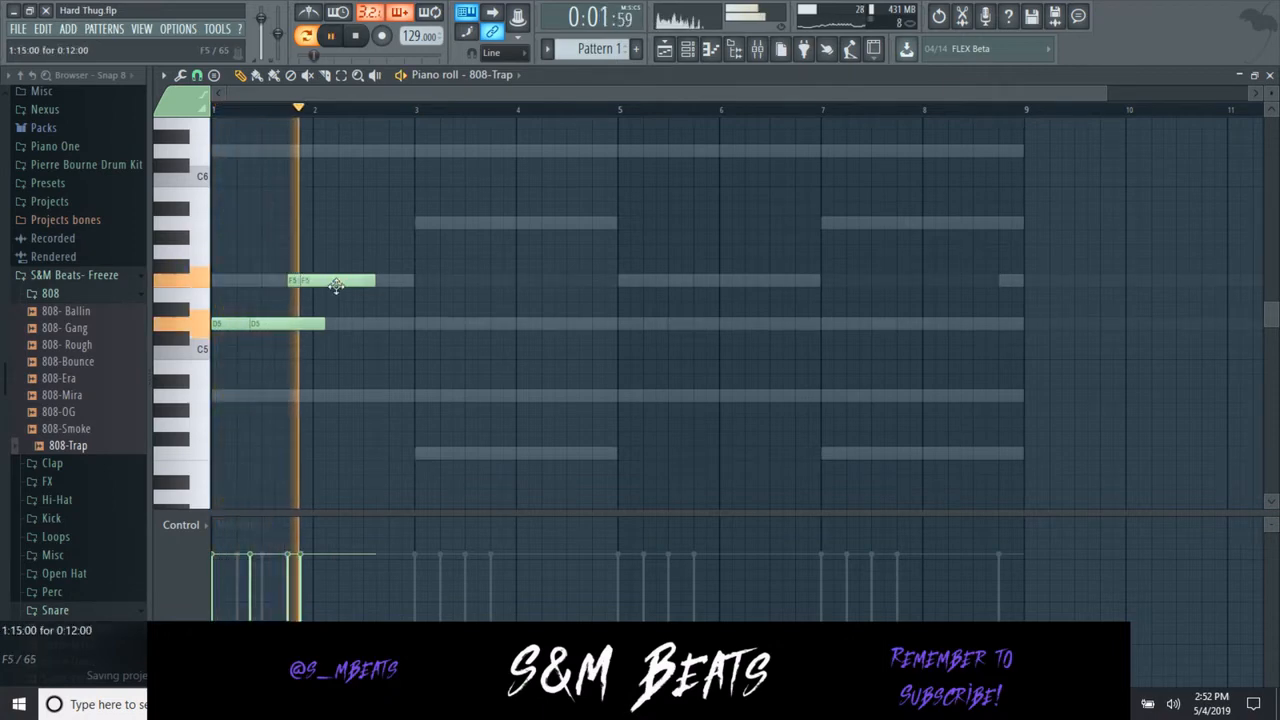
pyautogui.press('space')
pyautogui.press('space')
pyautogui.moveTo(287, 282); pyautogui.dragTo(314, 285)
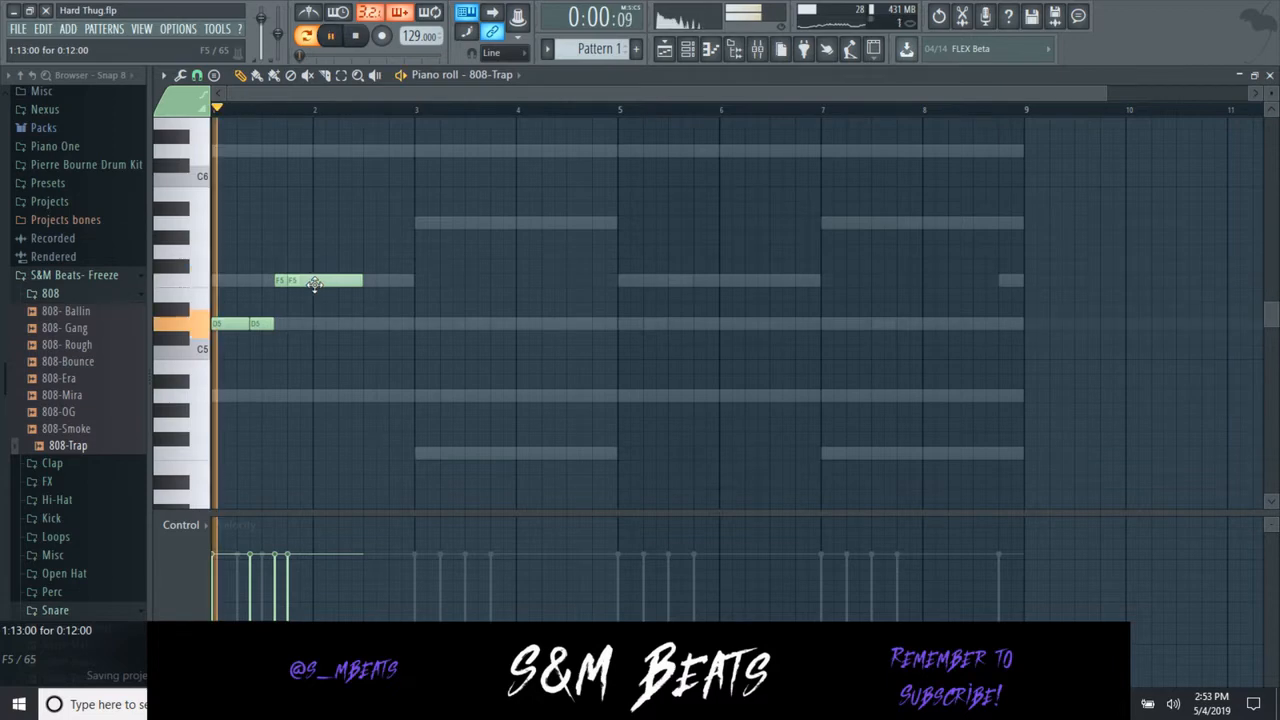
# - Continue the 808 line with A5 in bar 2, two D5 notes in bar 3, and F5 and A5 in bar 4
pyautogui.click(350, 223)
pyautogui.click(418, 323)
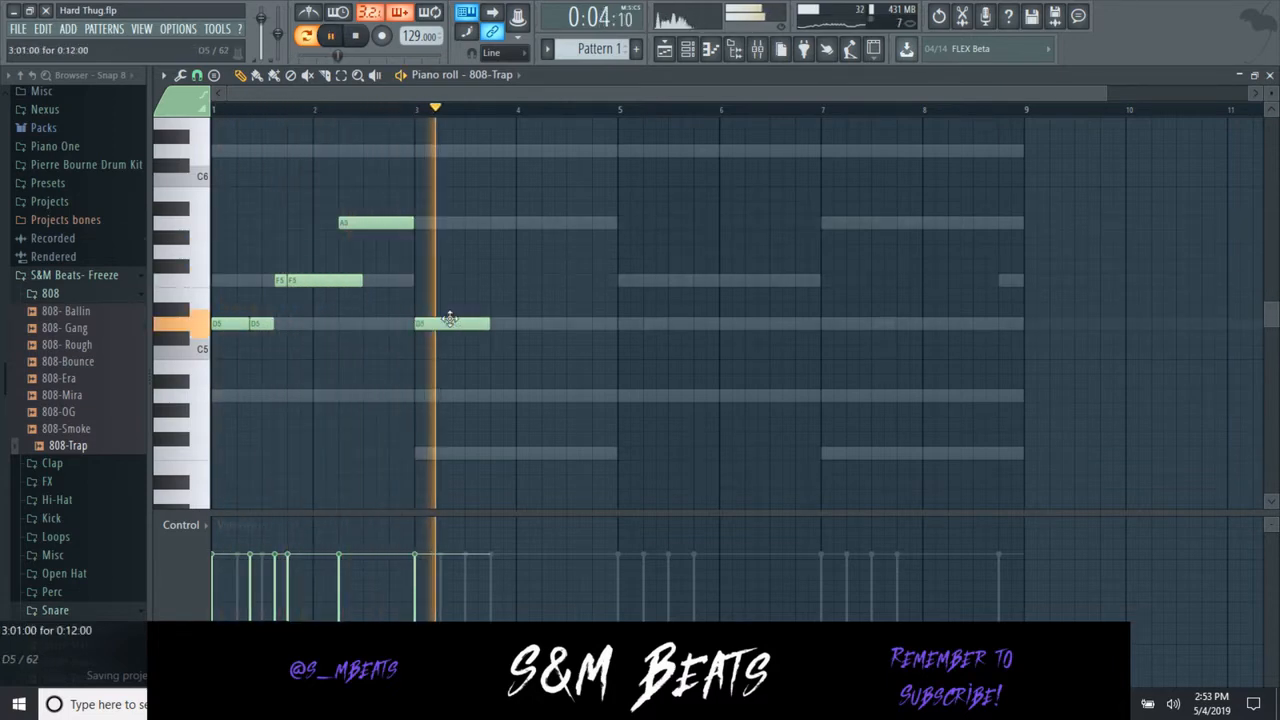
pyautogui.moveTo(487, 323); pyautogui.dragTo(572, 323)
pyautogui.click(543, 280)
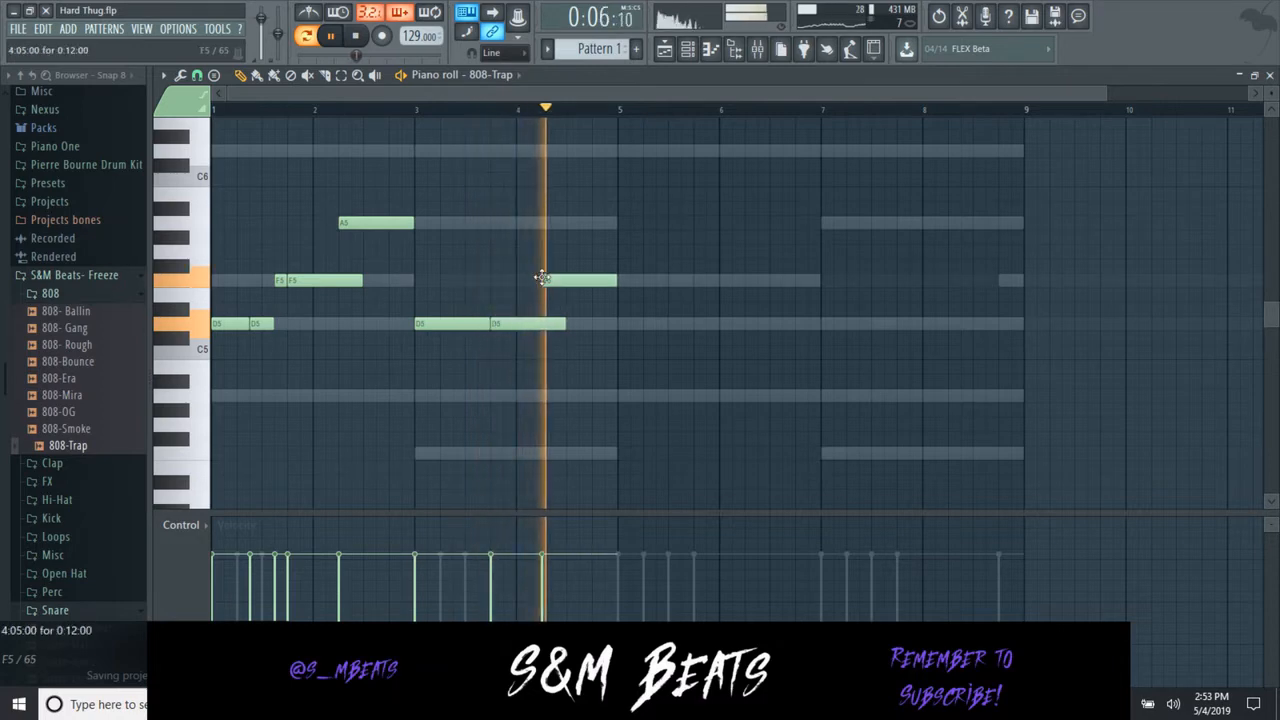
pyautogui.click(583, 222)
pyautogui.press('space')
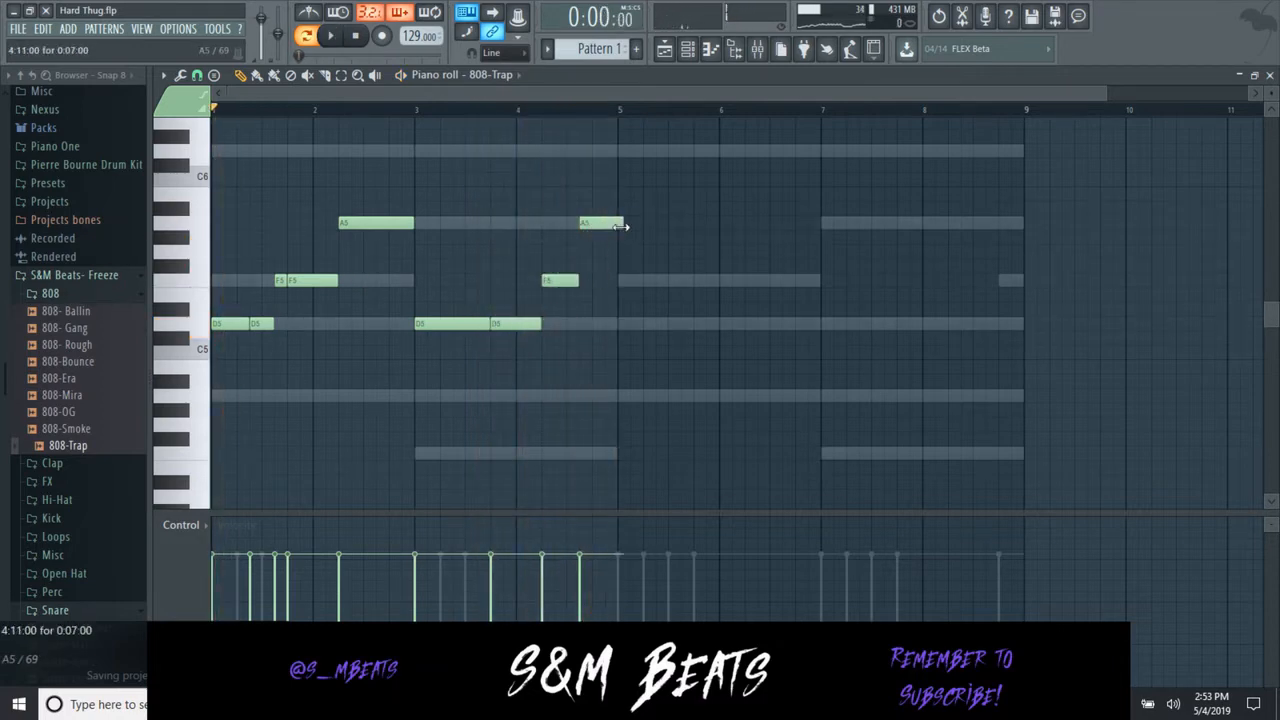
# - Raise the velocity of all 808 notes to maximum and check the 808-Trap sample settings
pyautogui.moveTo(230, 576); pyautogui.dragTo(603, 364)
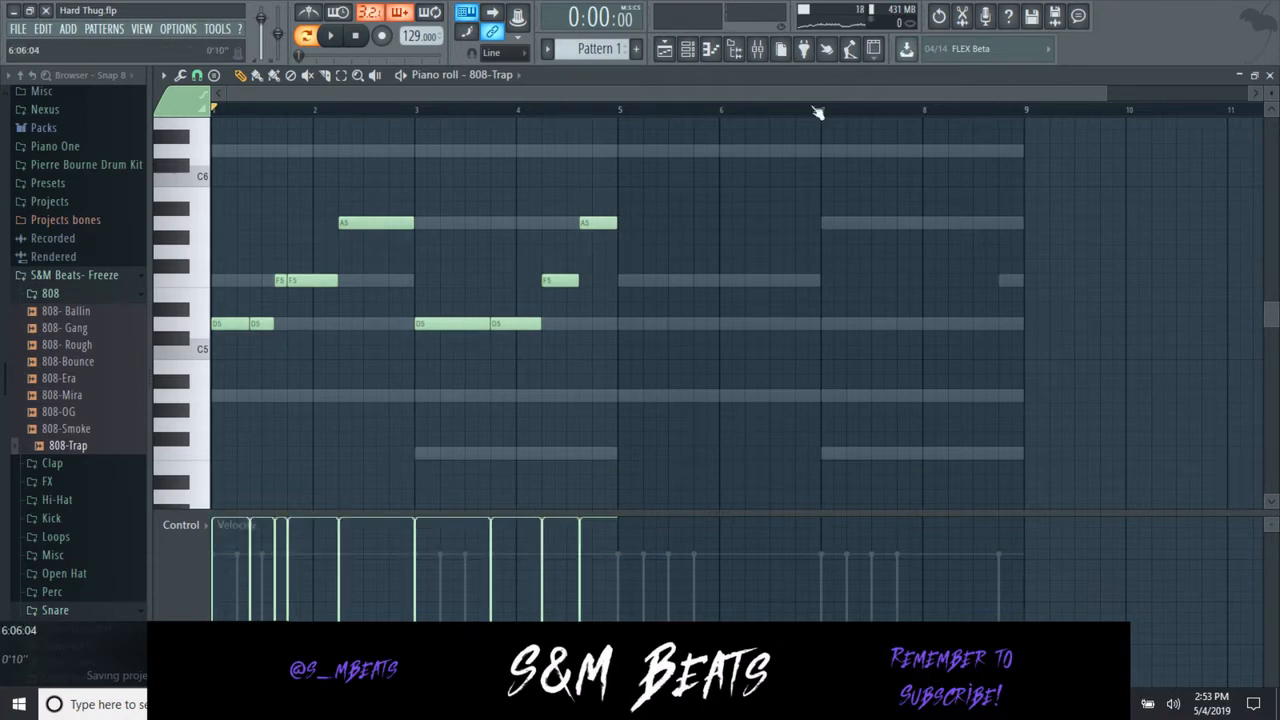
pyautogui.click(1270, 75)
pyautogui.click(303, 218)
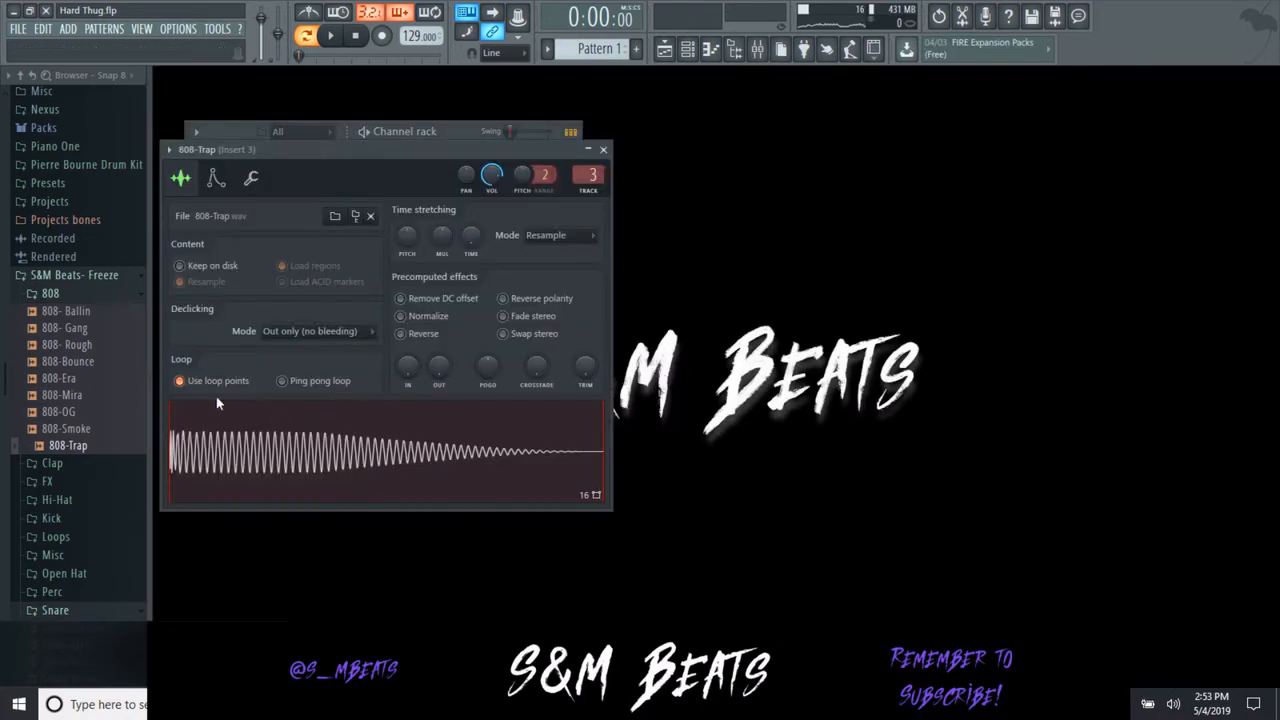
pyautogui.click(603, 149)
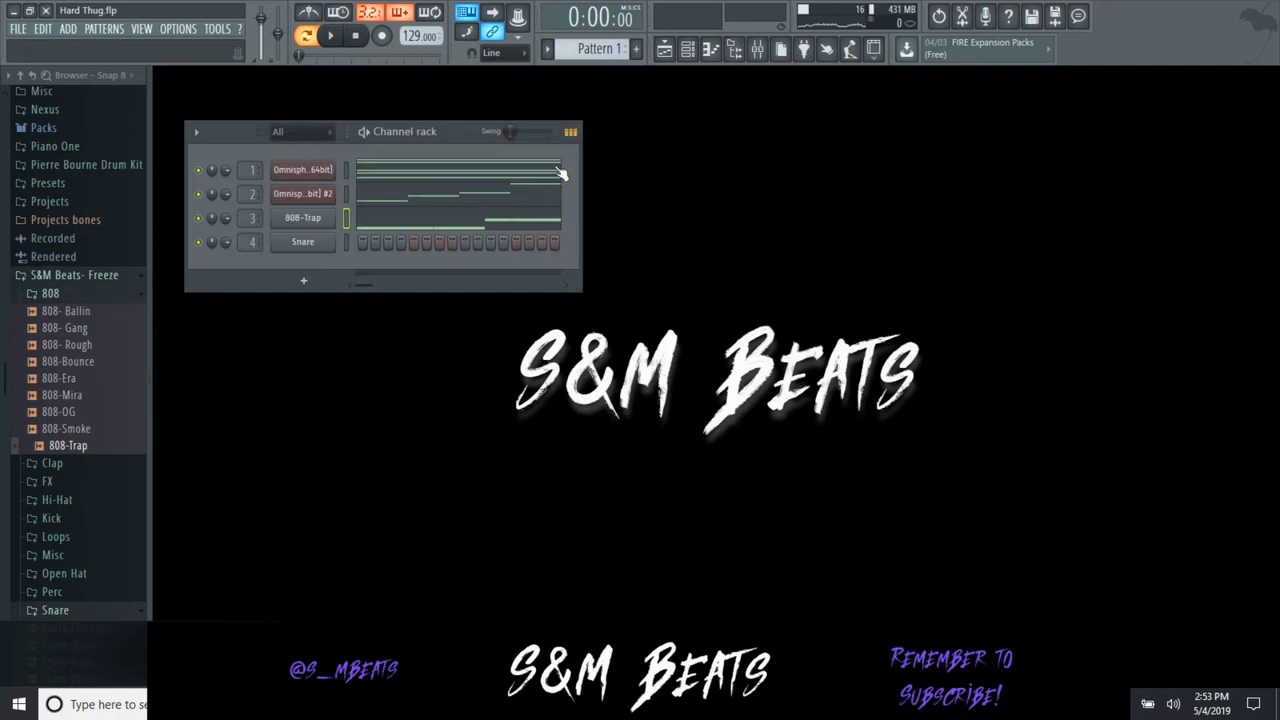
# - Reopen the 808-Trap piano roll, play the line and duplicate the four-bar pattern into bars 5 to 8
pyautogui.rightClick(291, 222)
pyautogui.click(390, 219)
pyautogui.press('space')
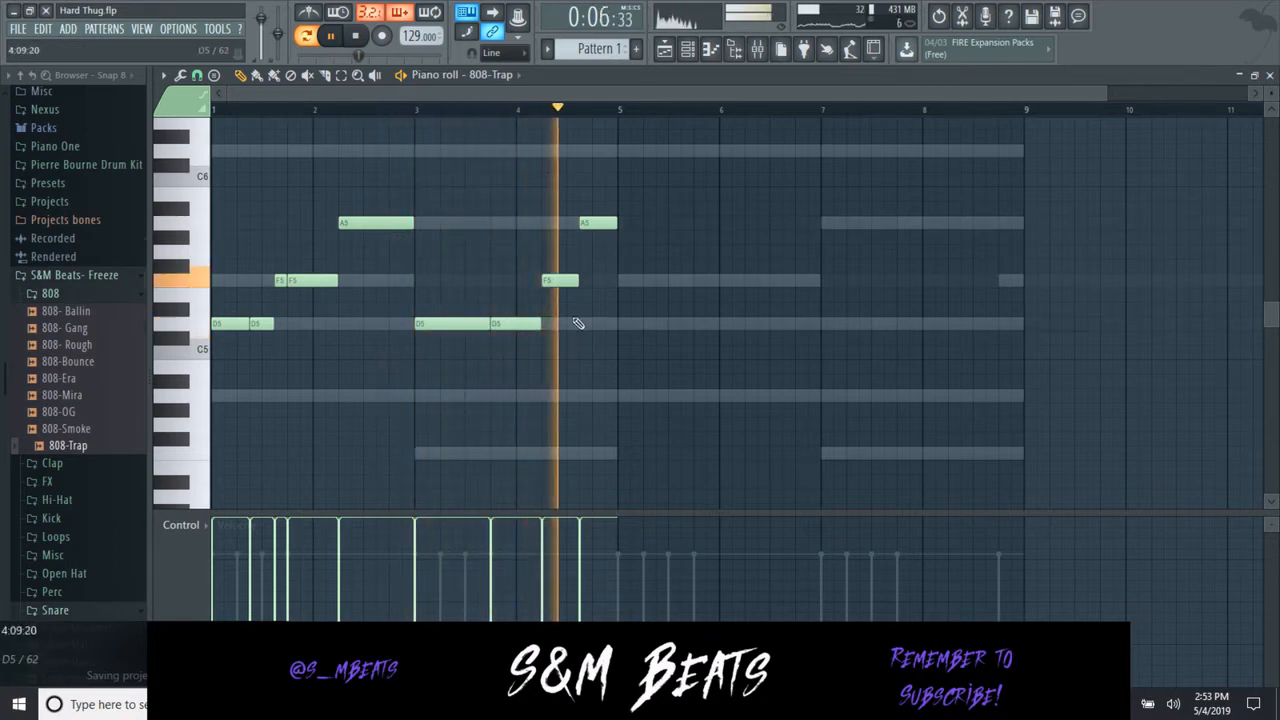
pyautogui.hotkey('ctrl', 'b')
pyautogui.hotkey('ctrl', 'd')
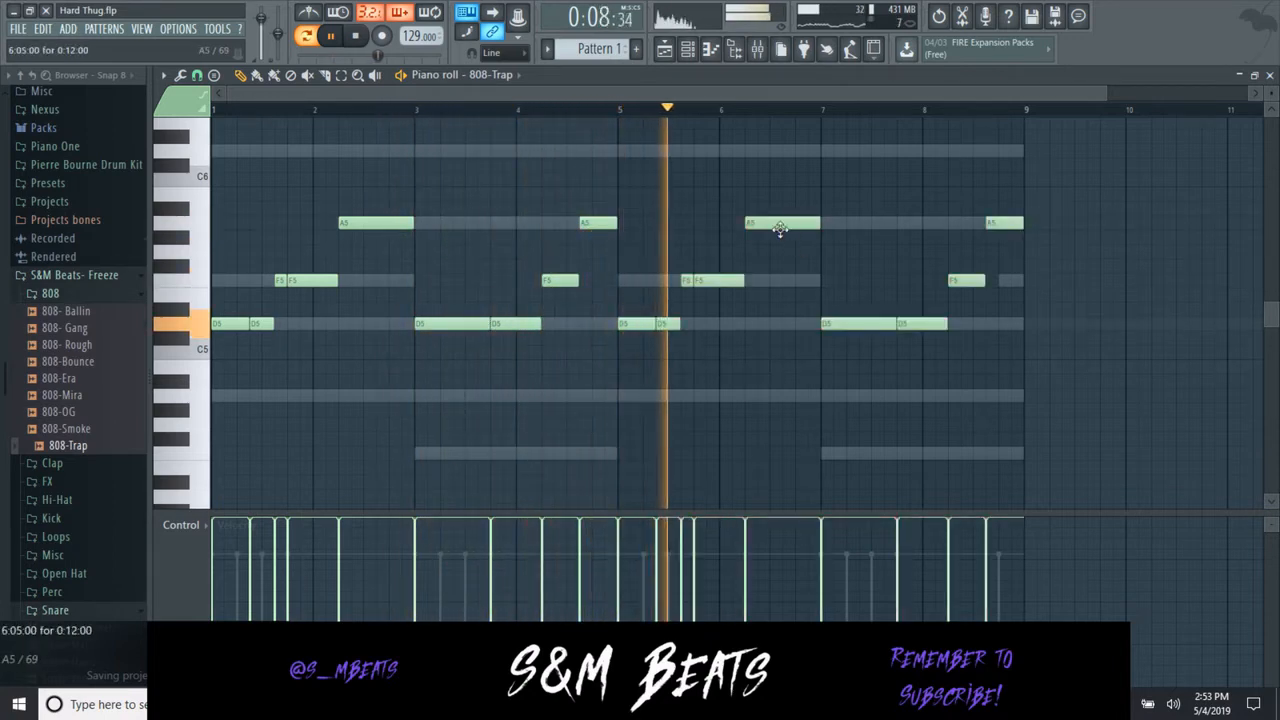
# - Split the A5 in bar 6 and the D5 at the start of bar 7 into two shorter repeated notes each
pyautogui.moveTo(818, 223); pyautogui.dragTo(782, 223)
pyautogui.click(786, 222)
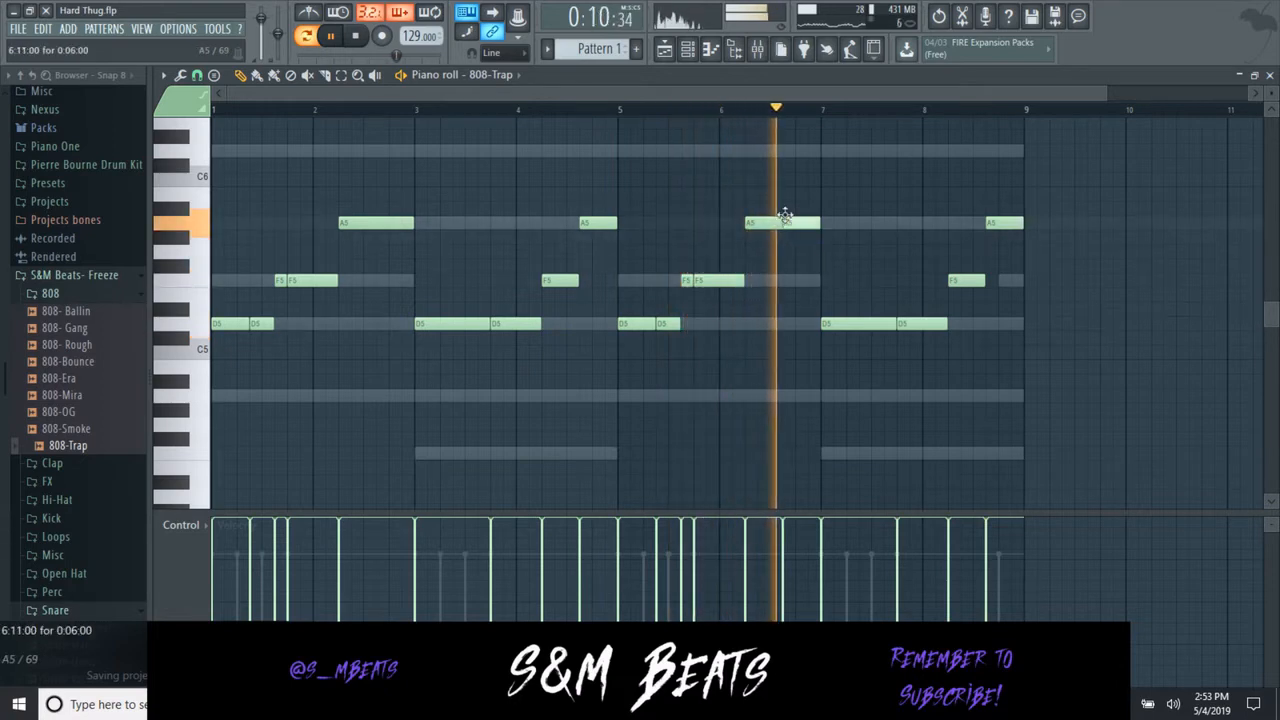
pyautogui.click(860, 323)
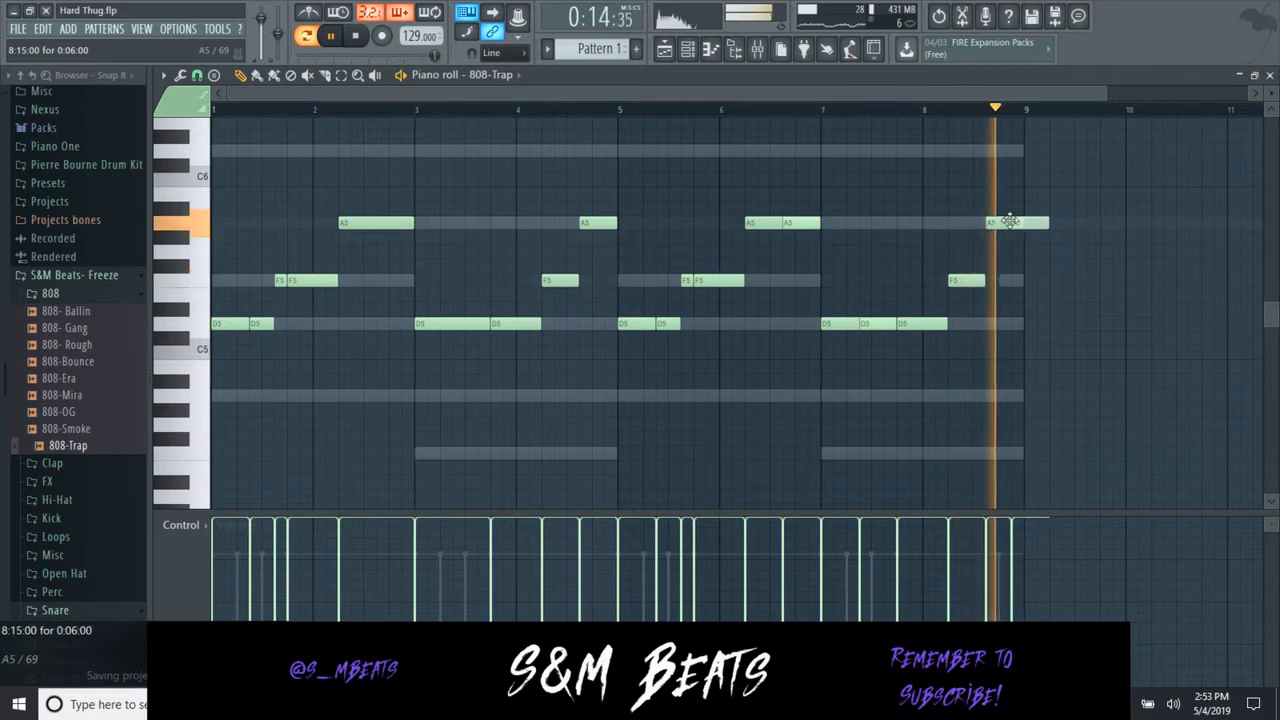
pyautogui.press('space')
# - Add a D6 slide note at the end of bar 8, trimmed to finish with the bar
pyautogui.click(203, 108)
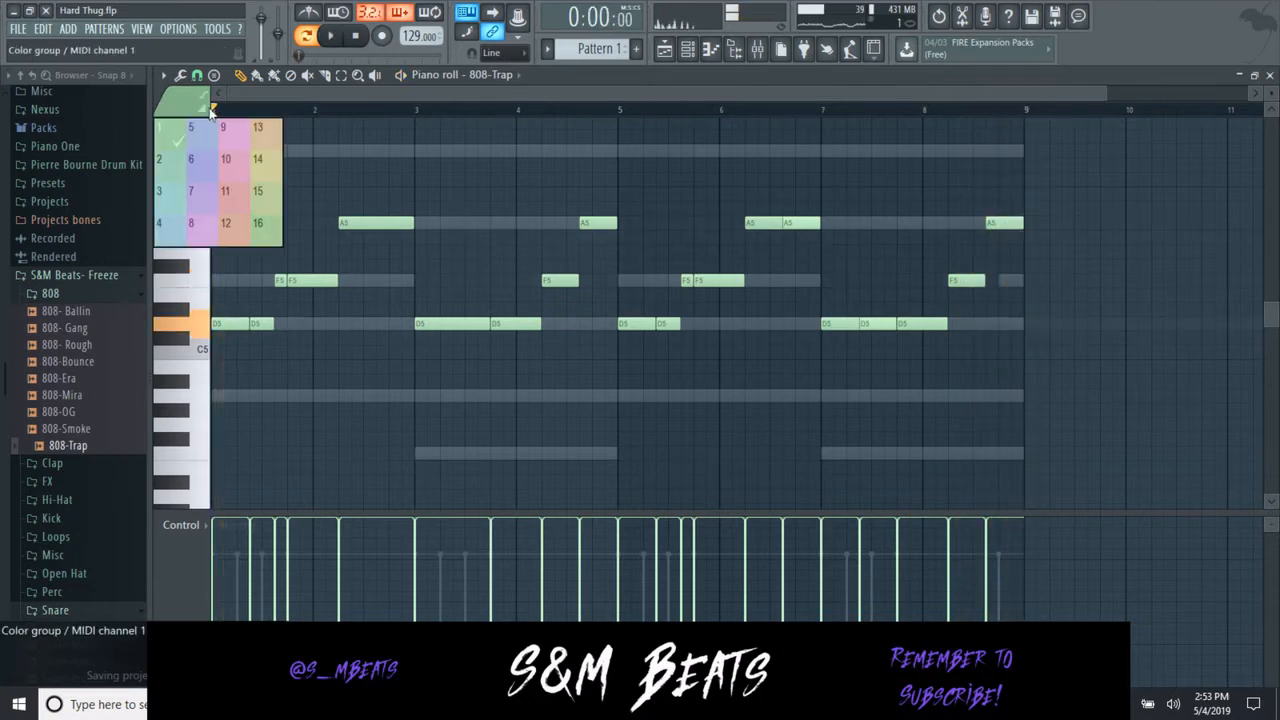
pyautogui.click(1016, 150)
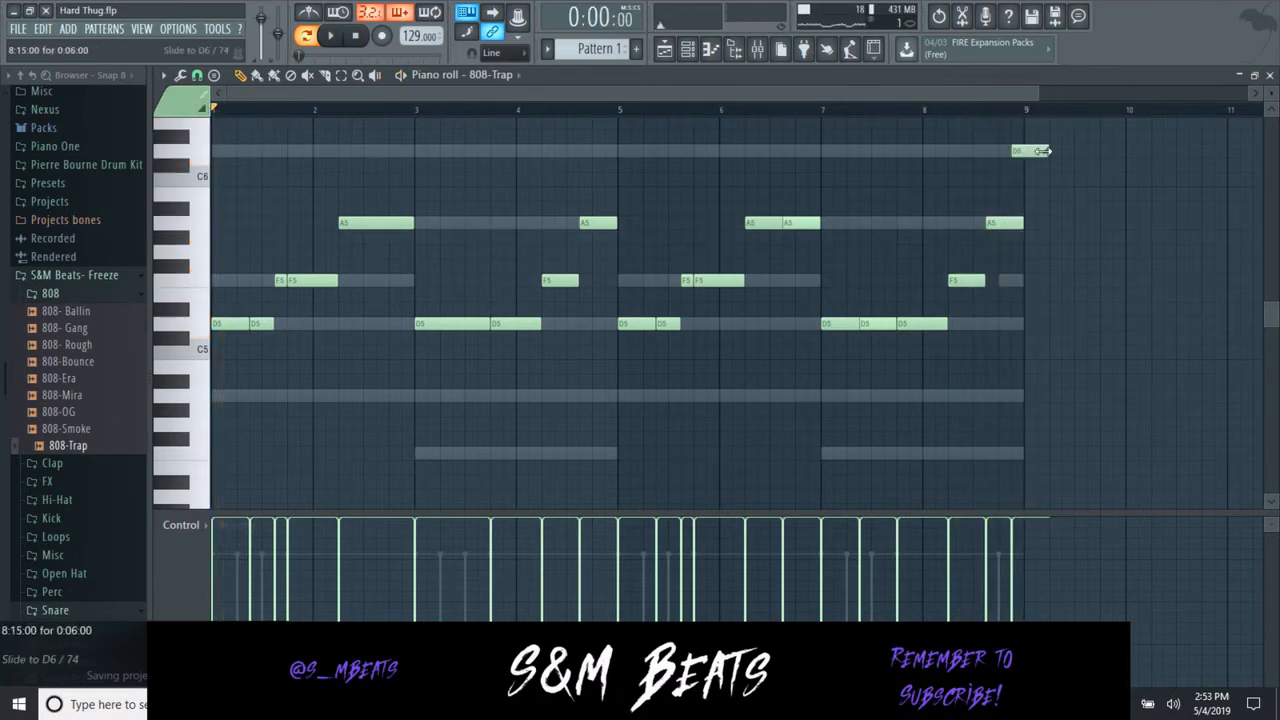
pyautogui.scroll(2, 1020, 150)
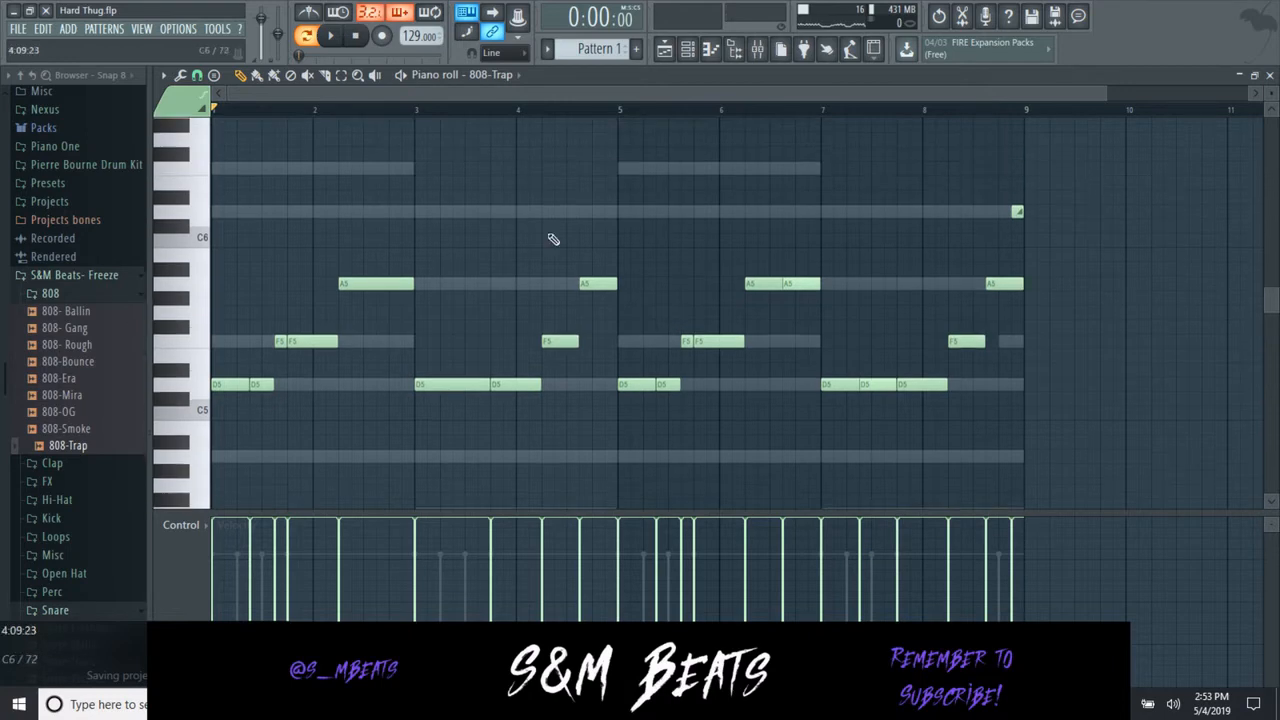
# - Add an F6 slide note at the end of bar 2, lengthened to finish with the bar, and play it back
pyautogui.press('space')
pyautogui.click(406, 169)
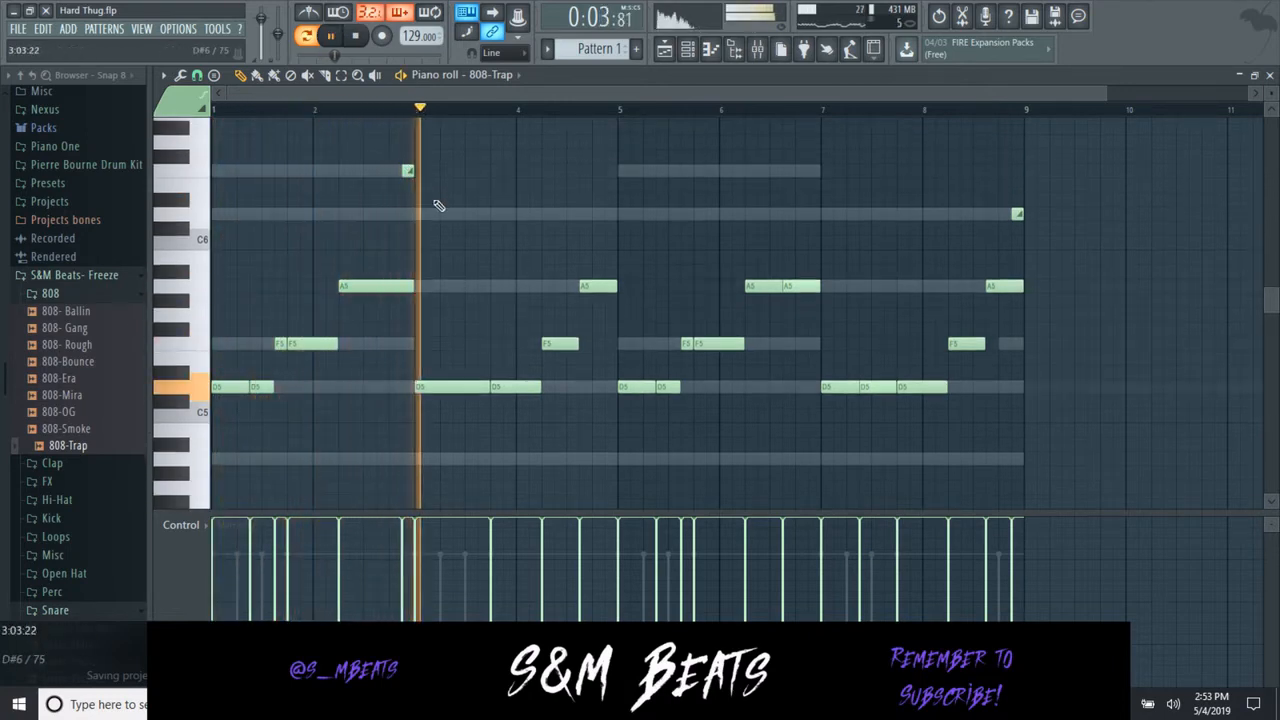
pyautogui.moveTo(408, 172); pyautogui.dragTo(397, 170)
pyautogui.press('space')
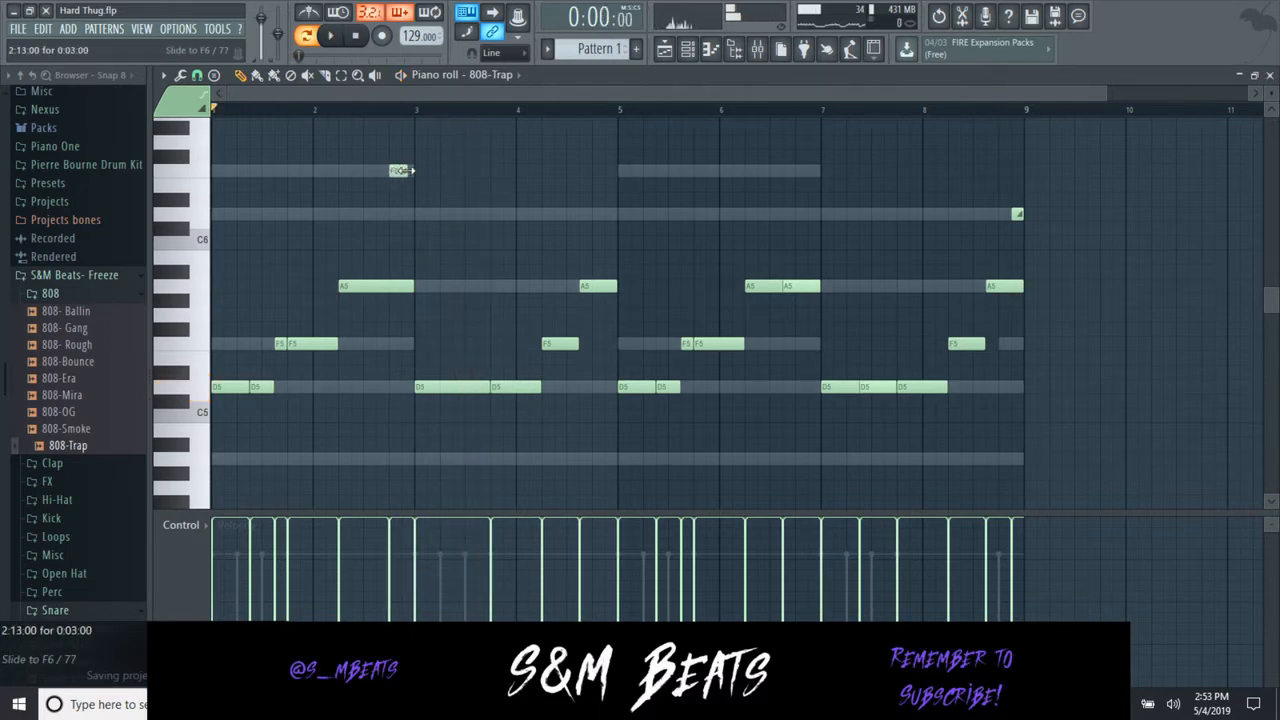
pyautogui.click(380, 112)
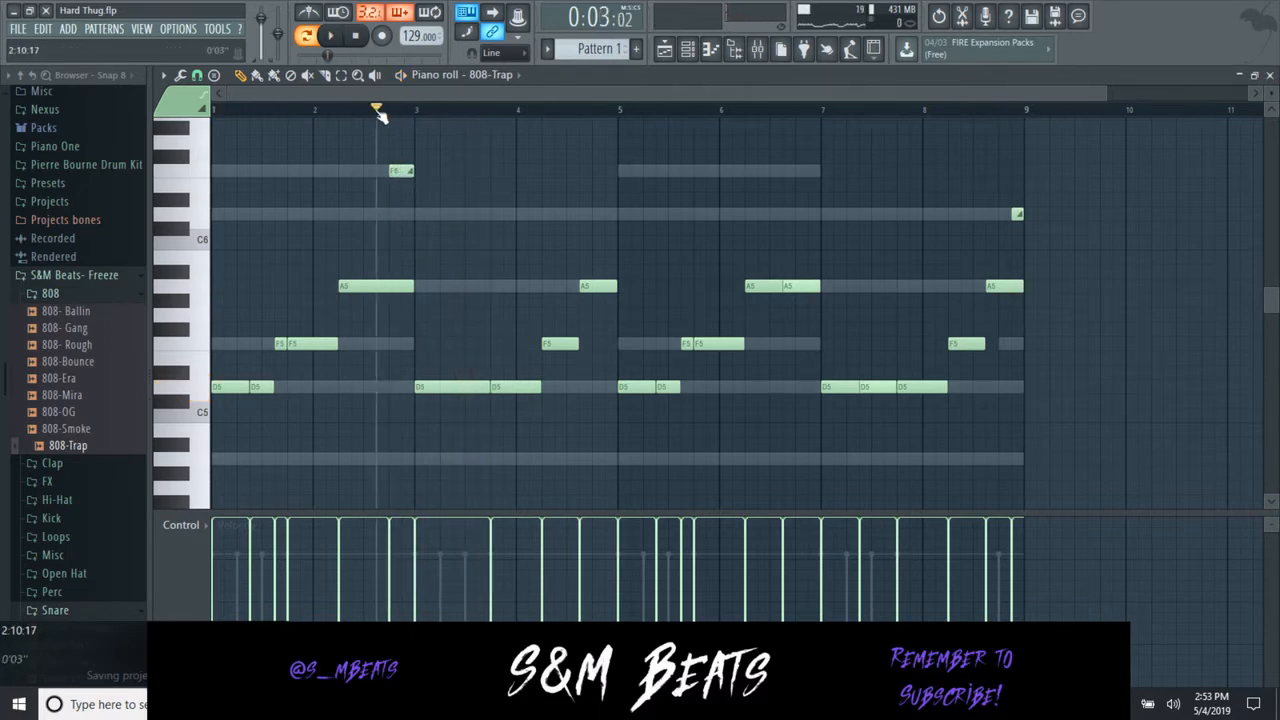
pyautogui.press('space')
pyautogui.press('space')
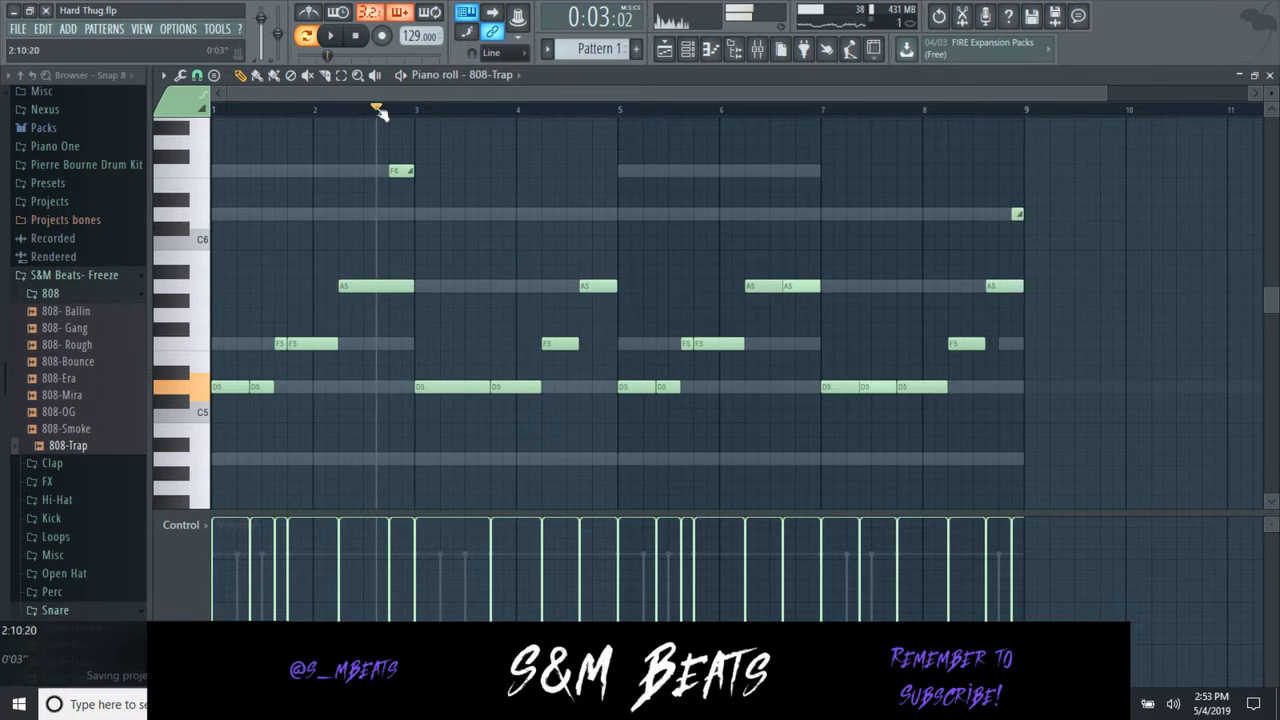
# - Reopen the 808-Trap piano roll and recreate the F6 at the end of bar 2 with slide and portamento enabled
pyautogui.moveTo(380, 112); pyautogui.dragTo(163, 122)
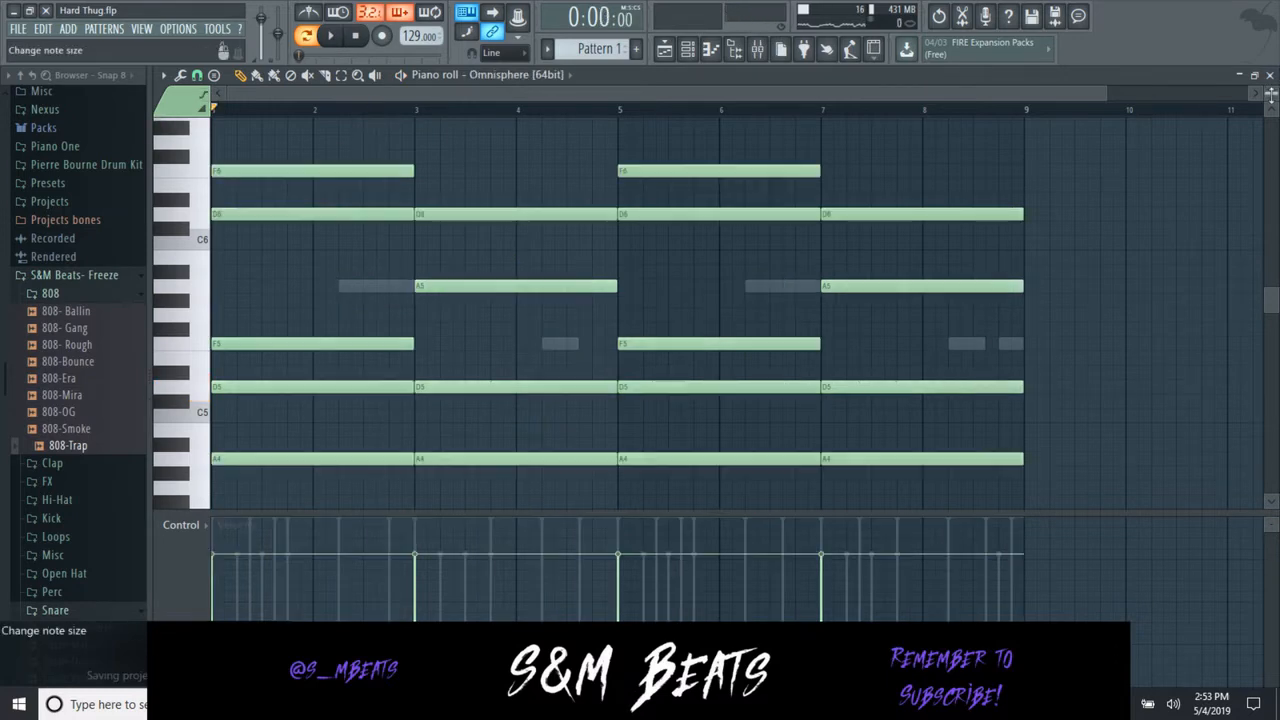
pyautogui.click(1270, 75)
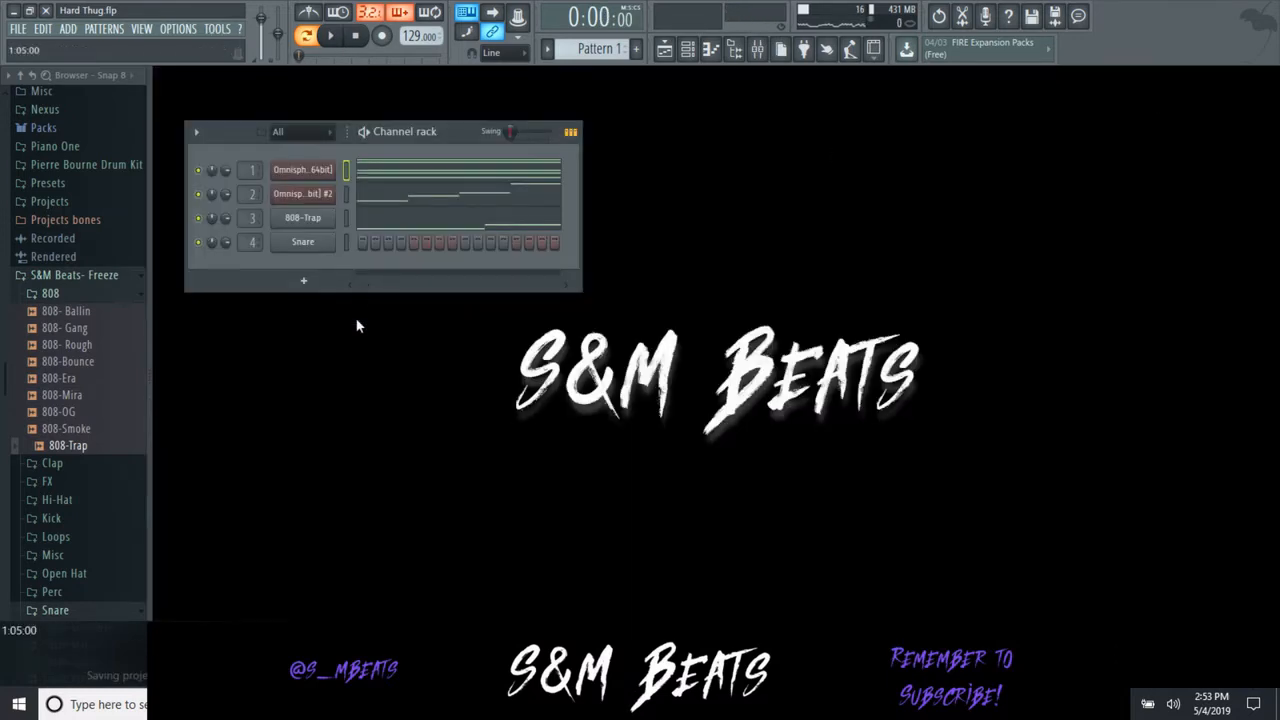
pyautogui.click(438, 218)
pyautogui.click(395, 172)
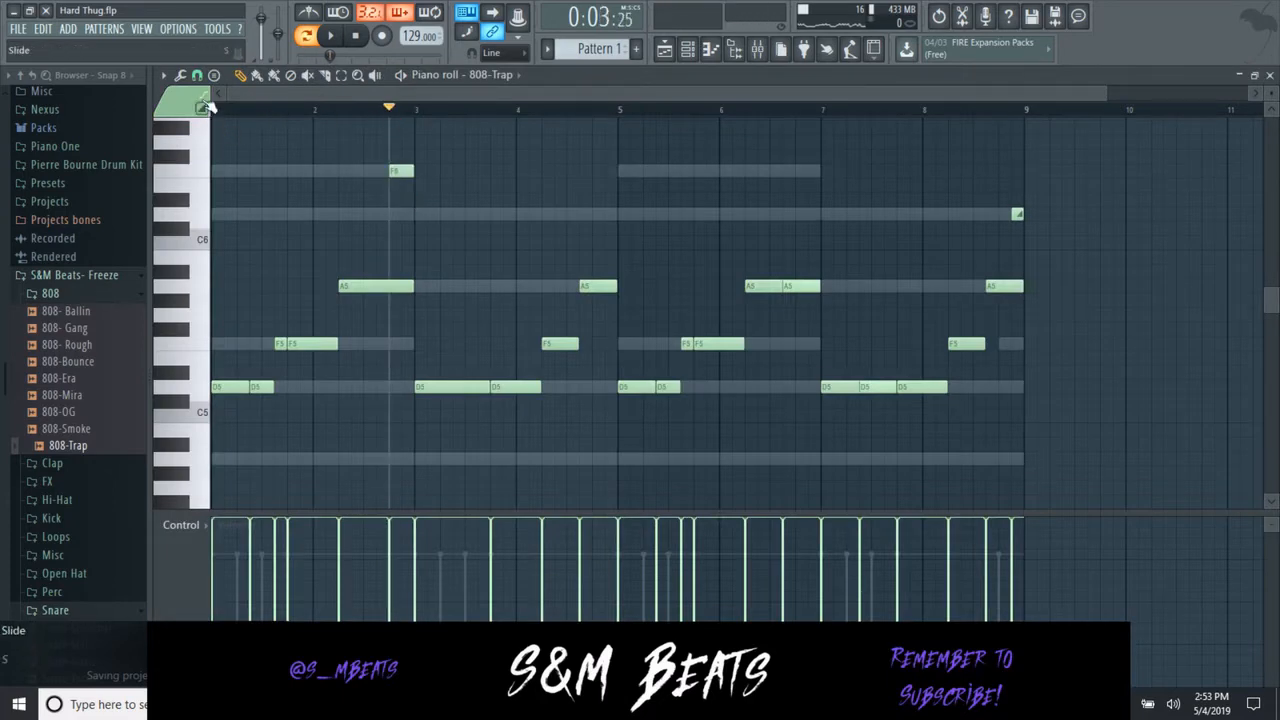
pyautogui.click(397, 172)
pyautogui.press('space')
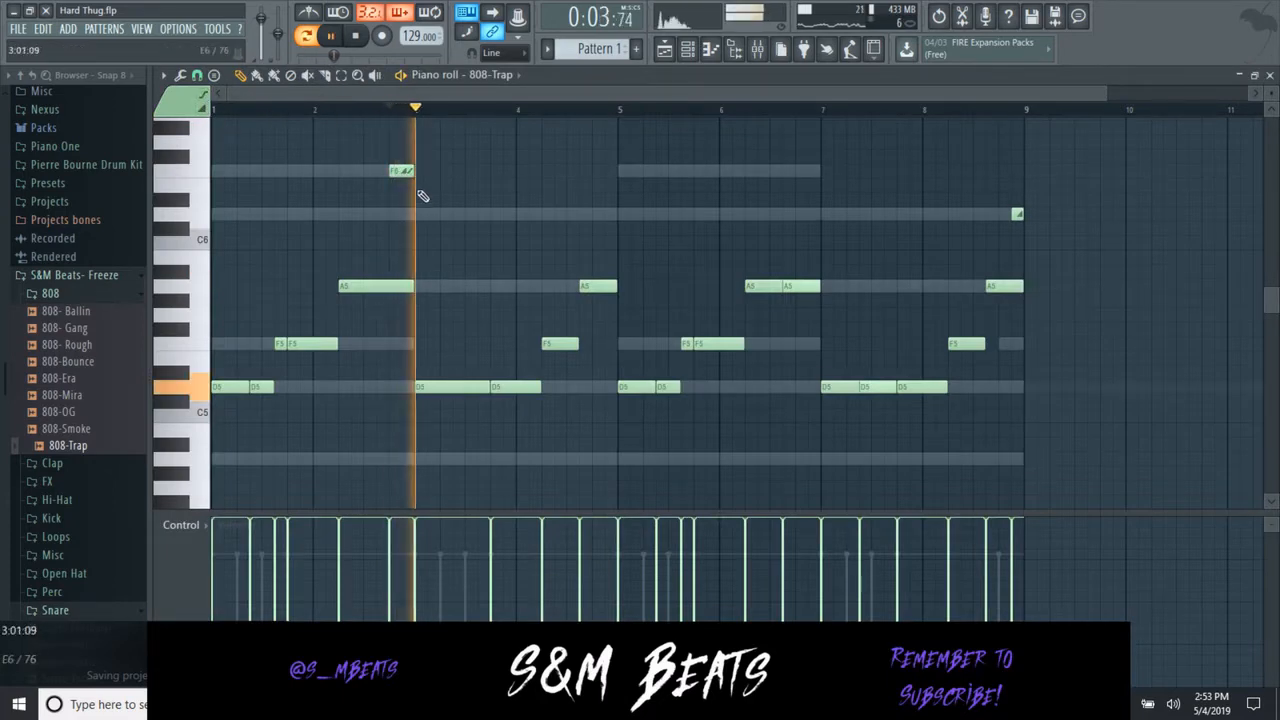
pyautogui.press('space')
# - Play bar 2 repeatedly and shorten its A5 so it ends where the F6 slide note starts
pyautogui.click(337, 109)
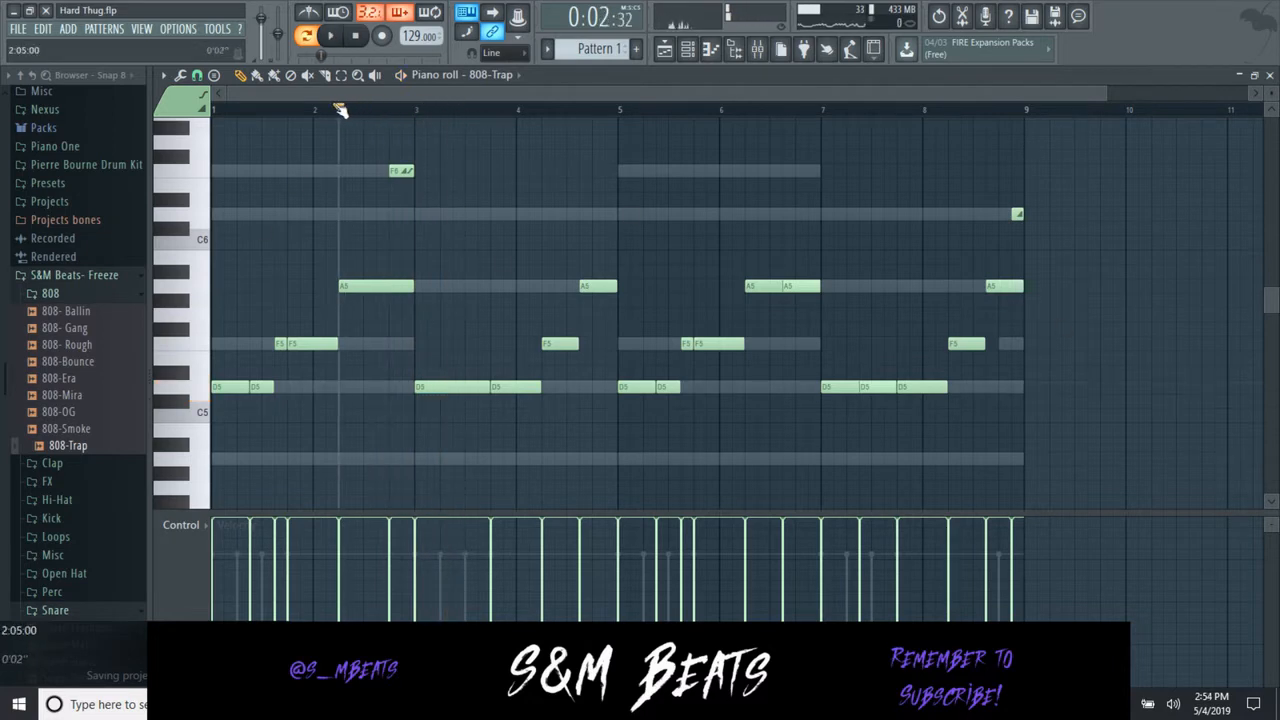
pyautogui.press('space')
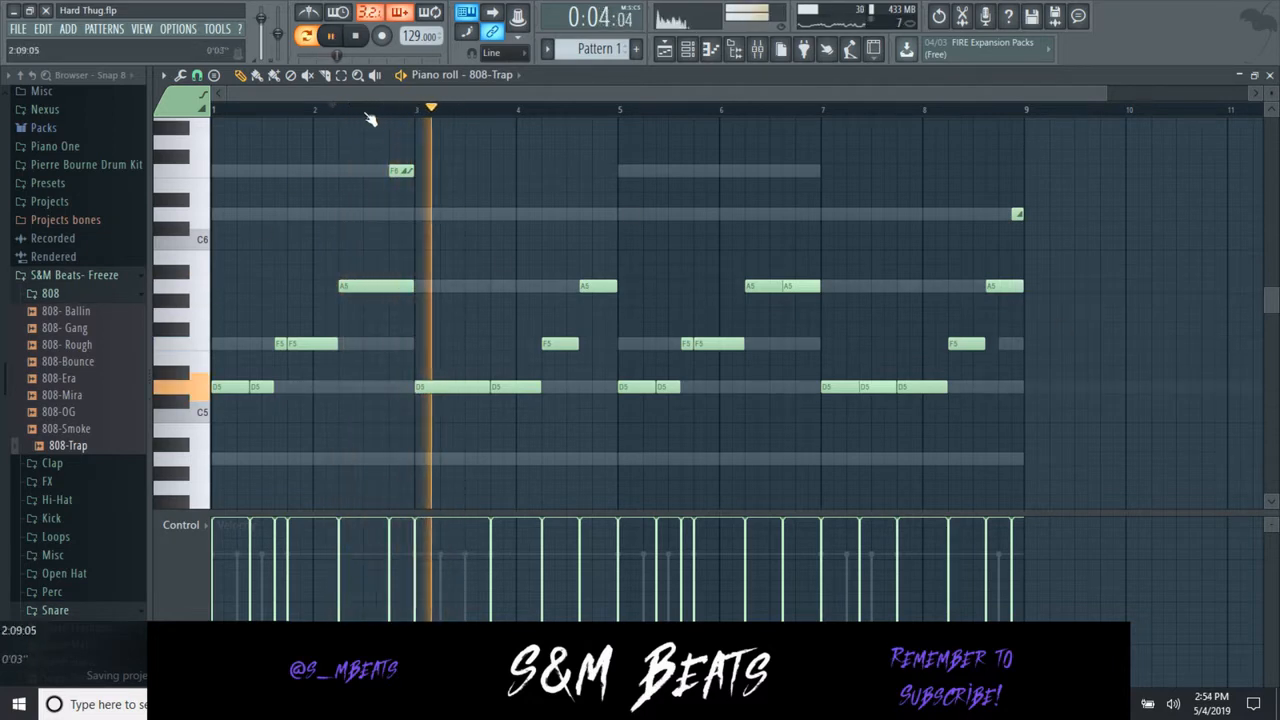
pyautogui.press('space')
pyautogui.press('space')
pyautogui.press('space')
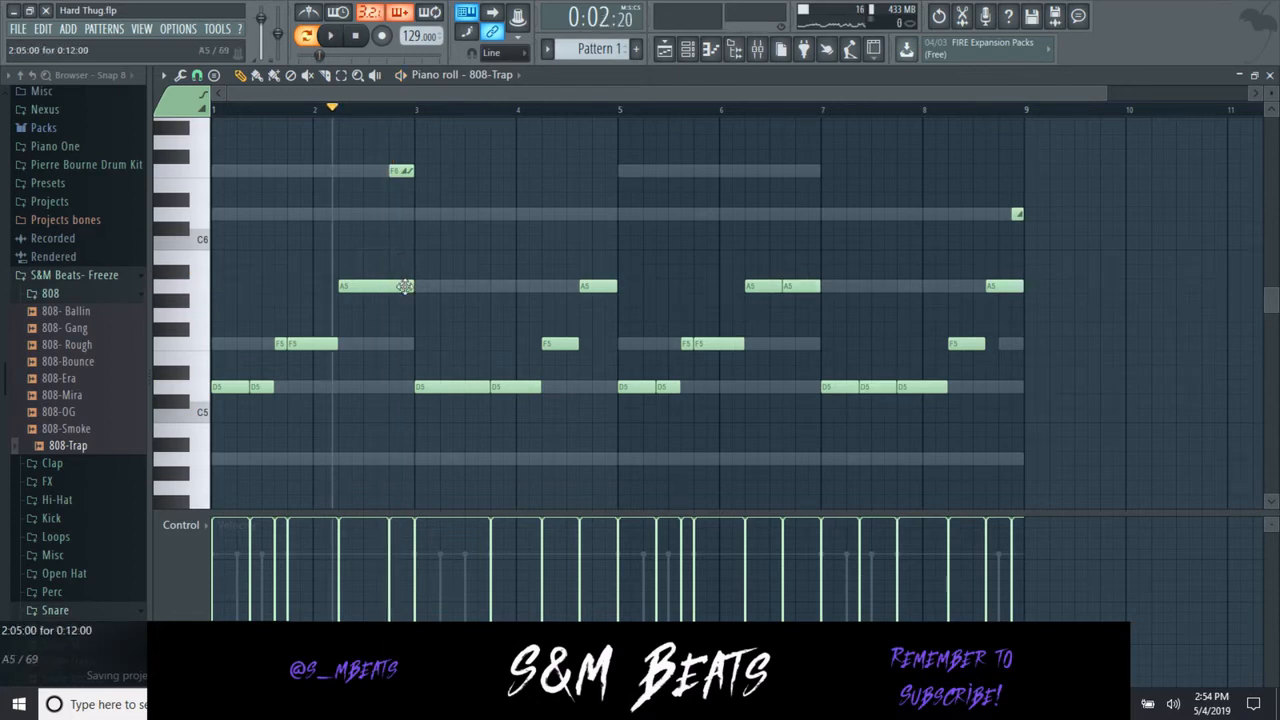
pyautogui.press('space')
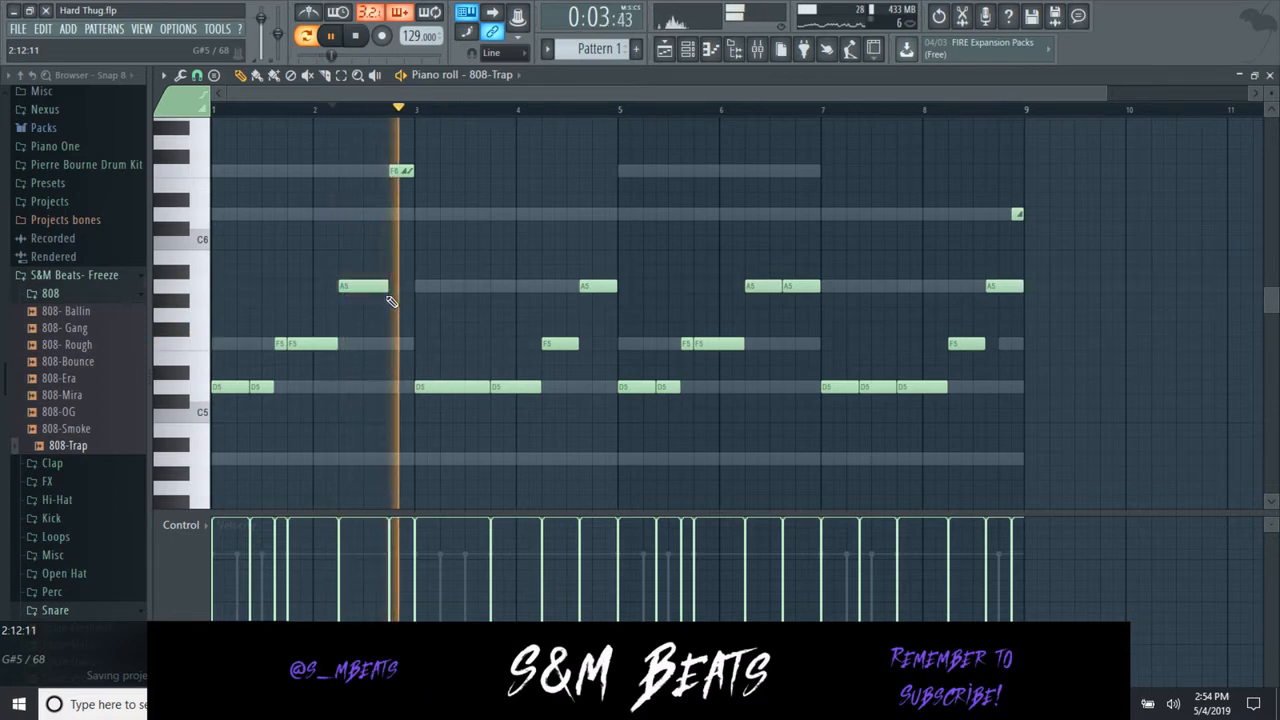
pyautogui.press('space')
# - Replace the F6 at the end of bar 2 with a slide-only note and redraw the D6 slide at the end of bar 8
pyautogui.rightClick(402, 172)
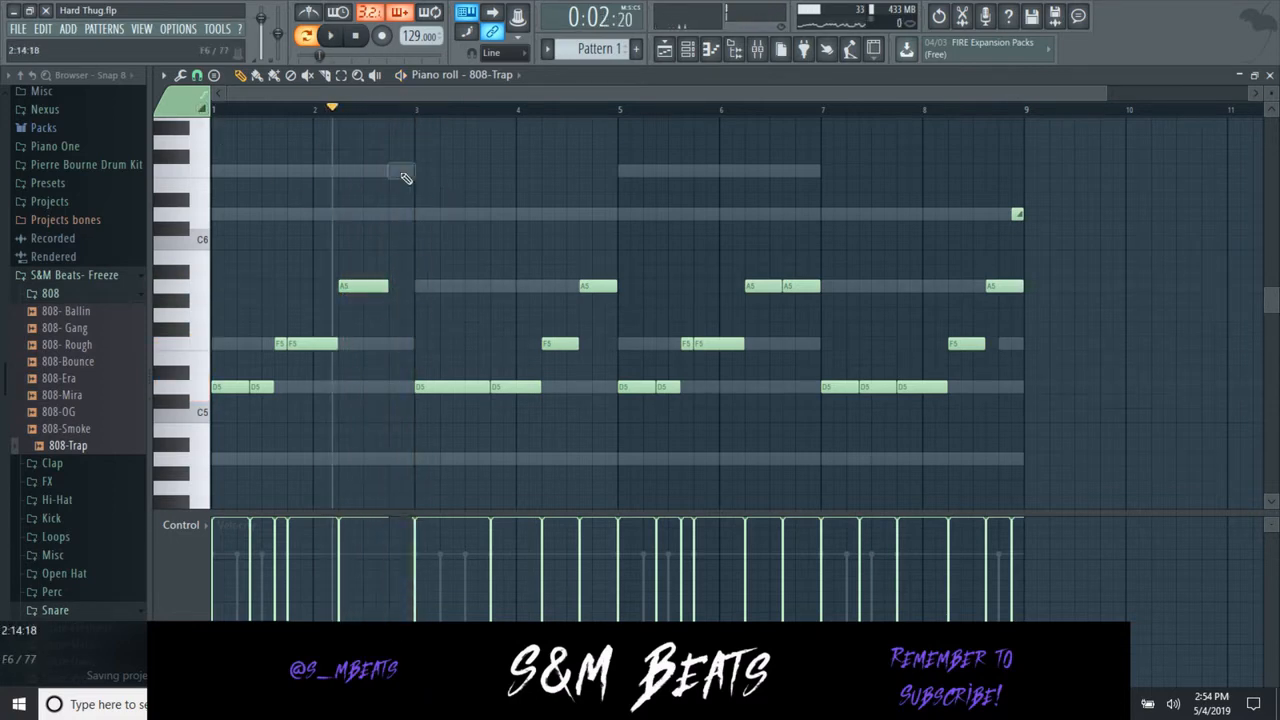
pyautogui.moveTo(415, 171); pyautogui.dragTo(424, 172)
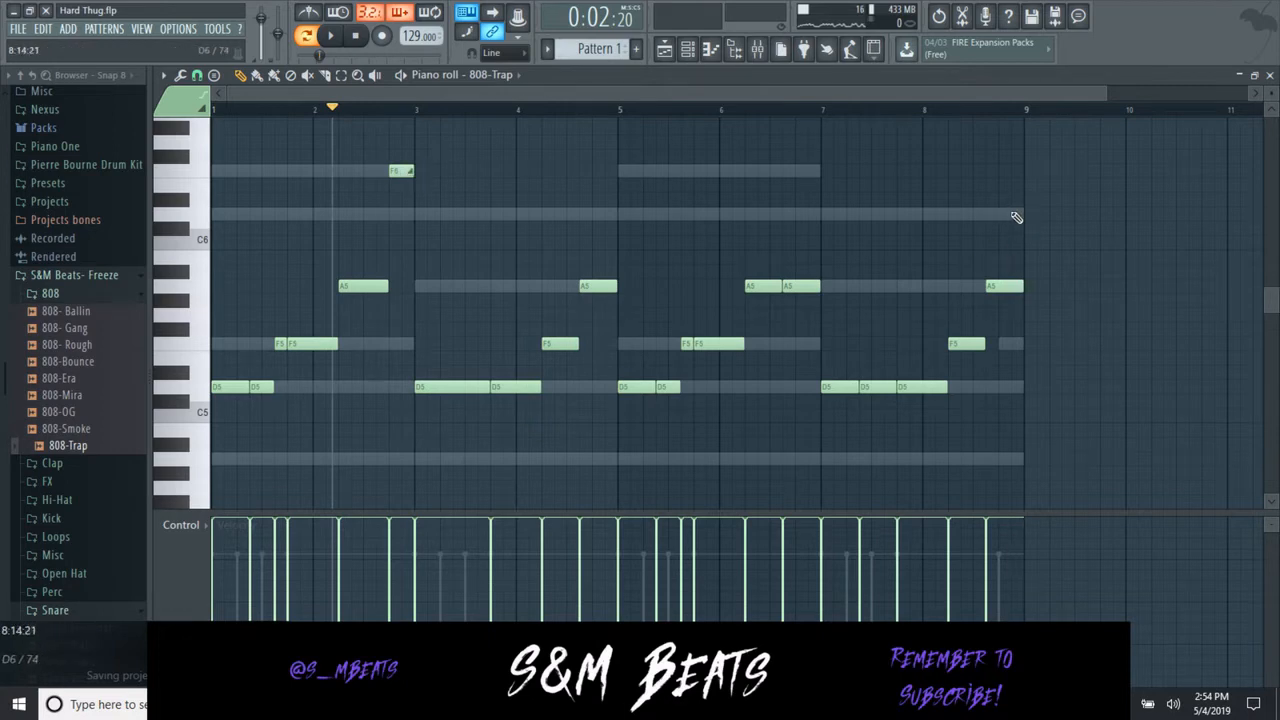
pyautogui.click(1018, 214)
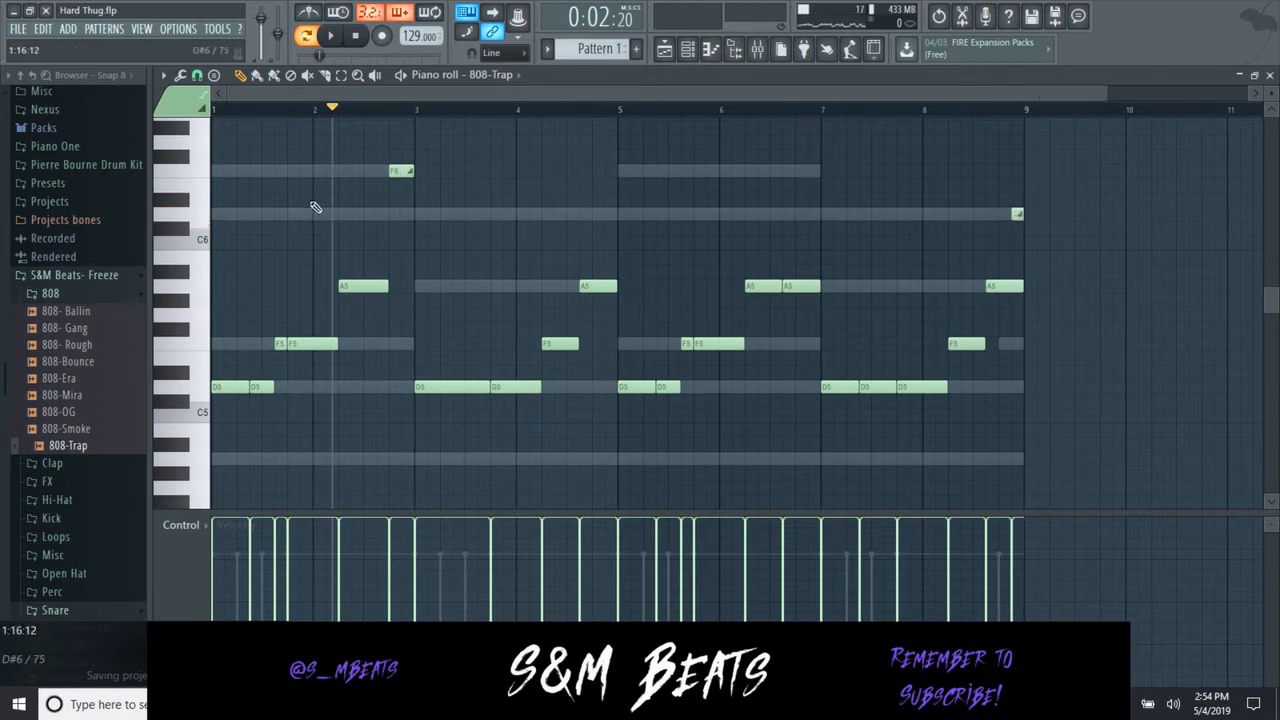
# - Place an F6 slide note directly before the A5 in bar 2 and a D6 slide note at the end of that bar
pyautogui.click(306, 171)
pyautogui.press('space')
pyautogui.click(331, 36)
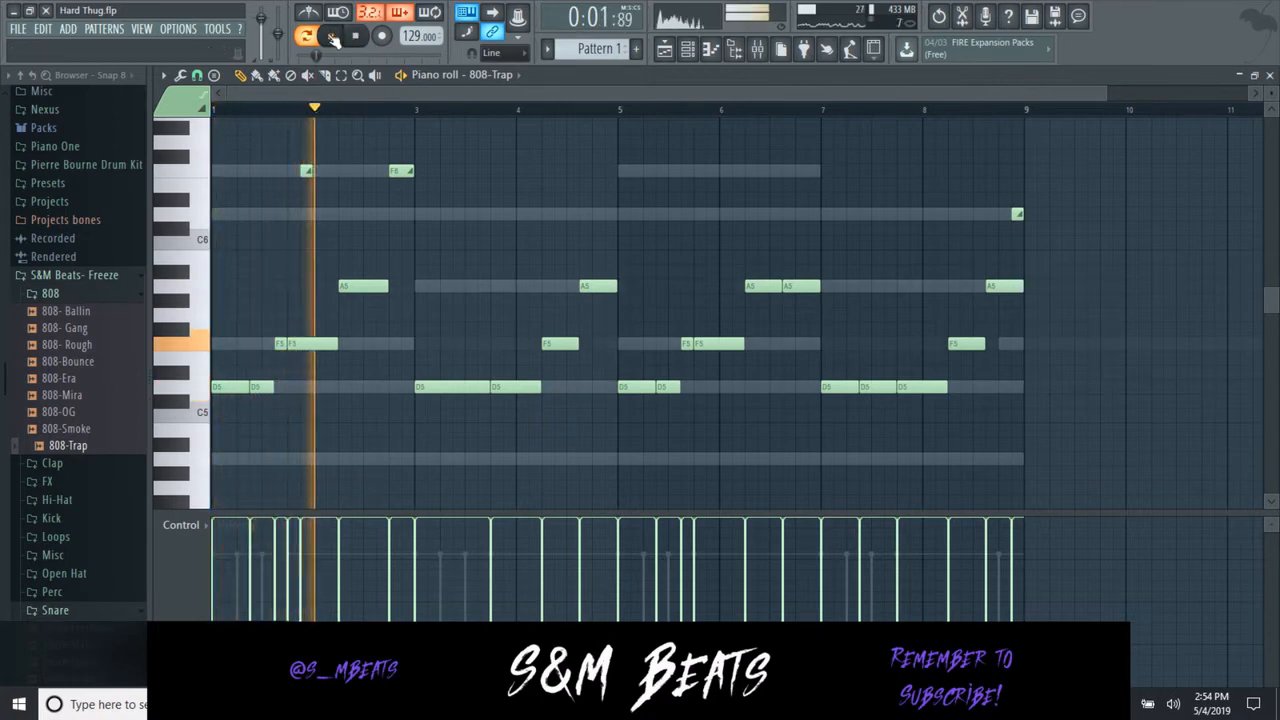
pyautogui.press('space')
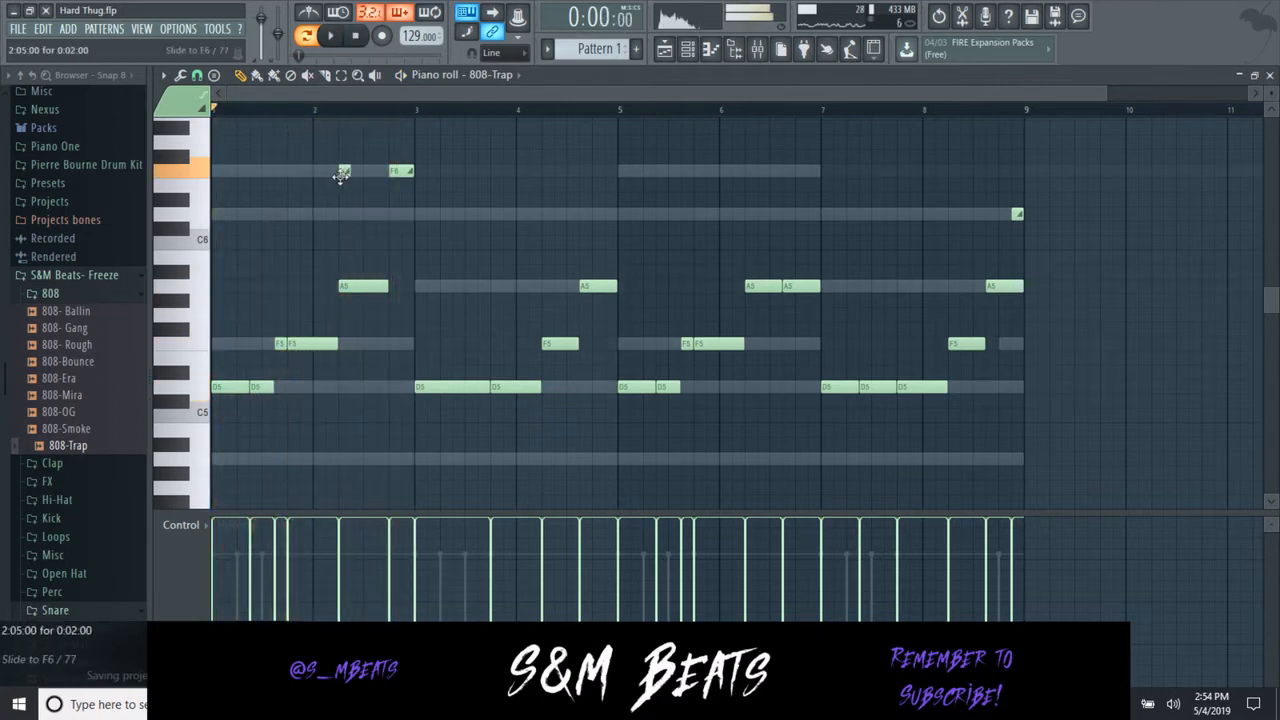
pyautogui.moveTo(308, 171); pyautogui.dragTo(419, 217)
pyautogui.press('space')
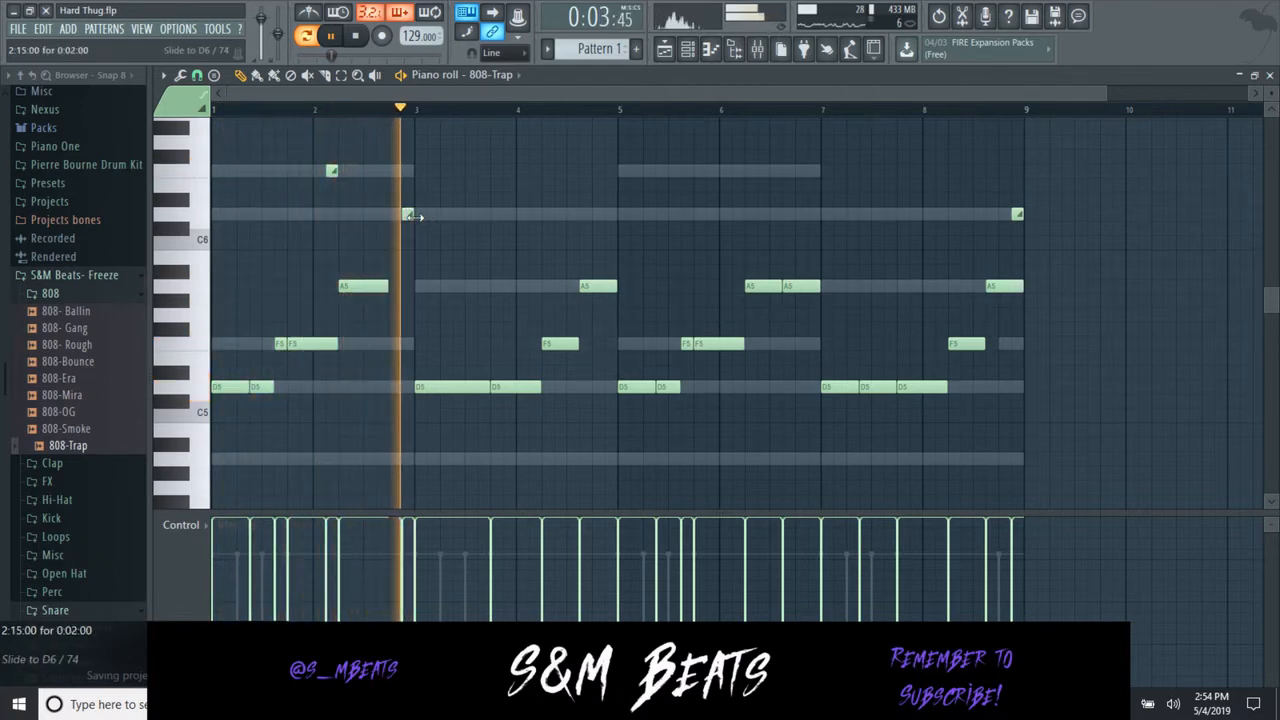
pyautogui.press('space')
# - Swap the D6 slide in bar 2 for a full-length A5 and add a matching F6 slide before the first A5 of bar 6
pyautogui.rightClick(408, 214)
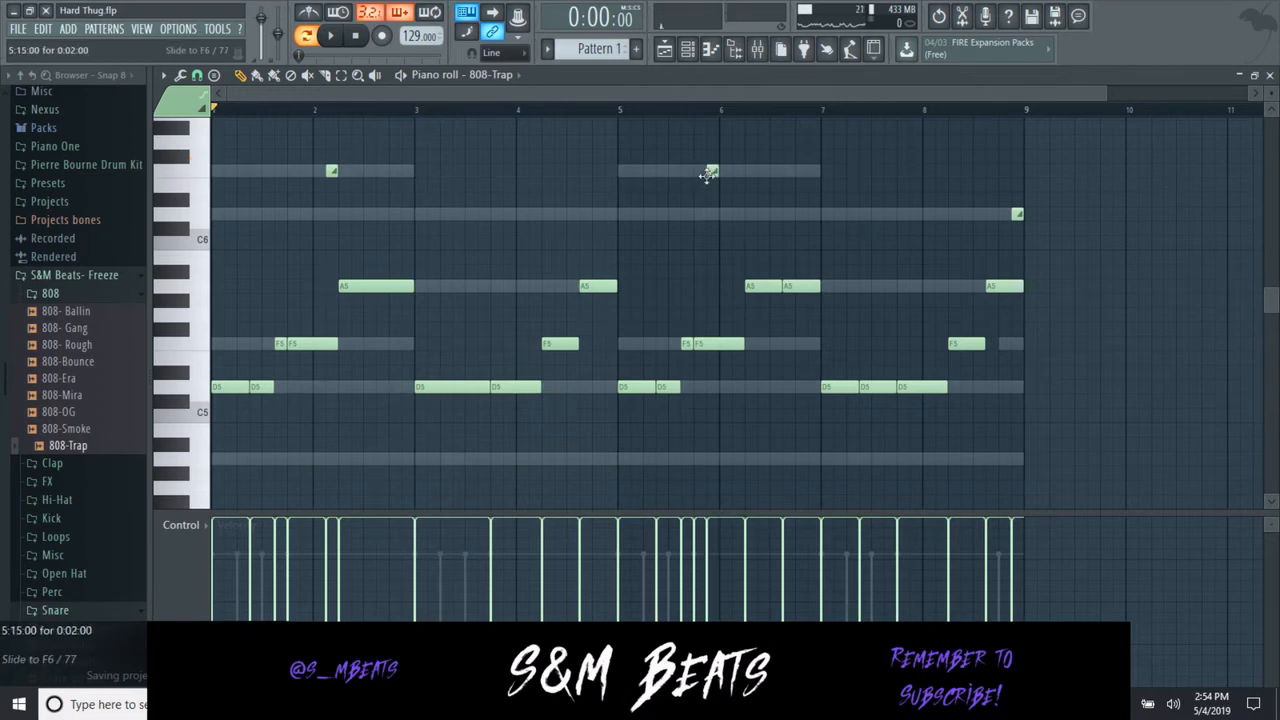
pyautogui.click(738, 172)
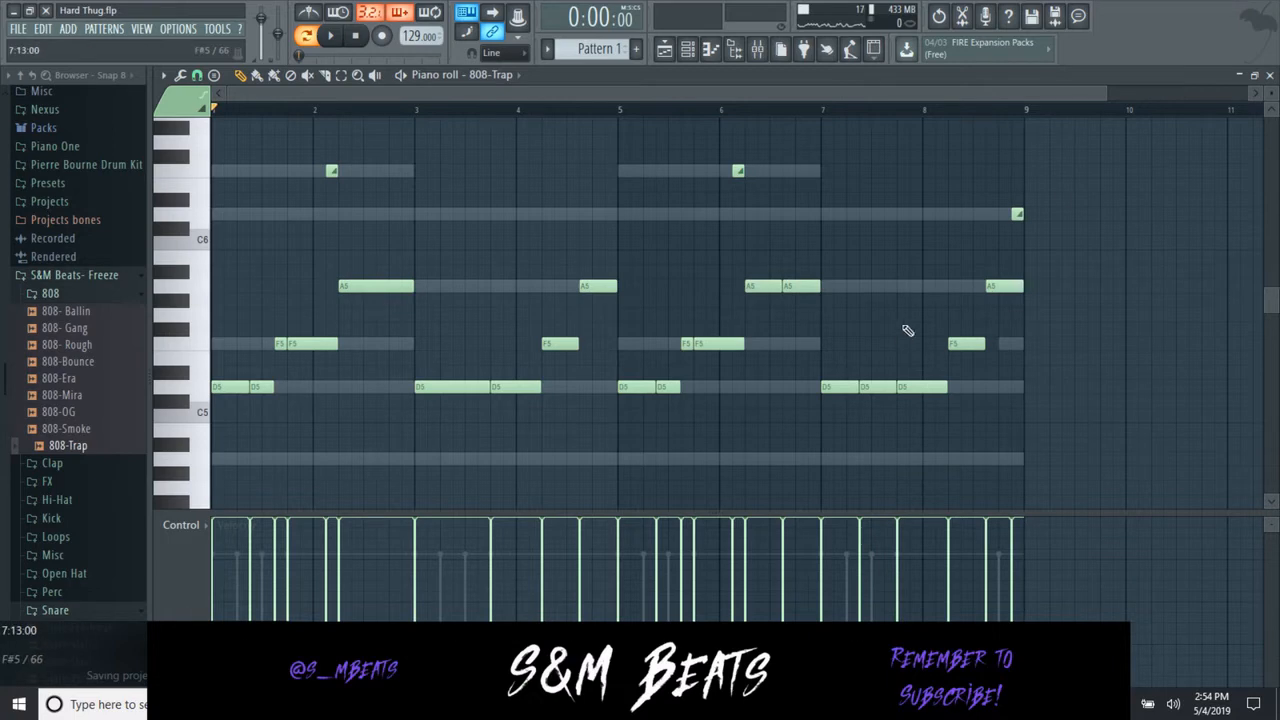
pyautogui.click(1269, 76)
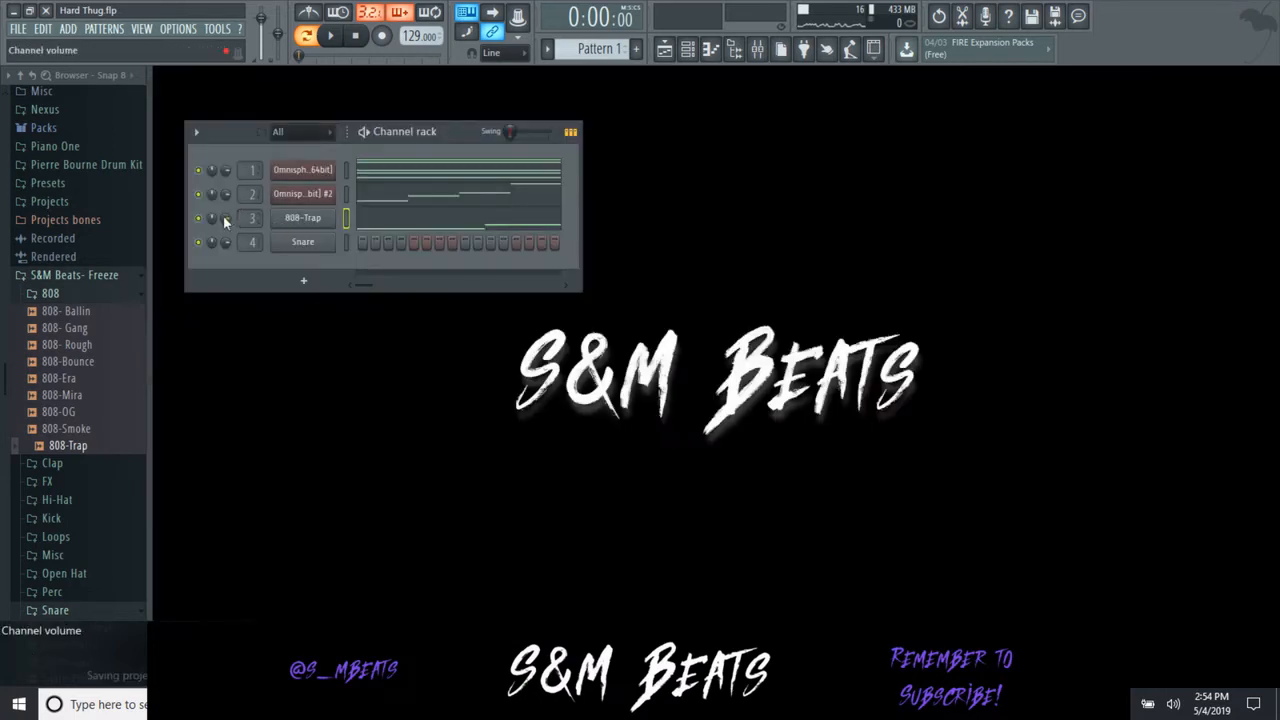
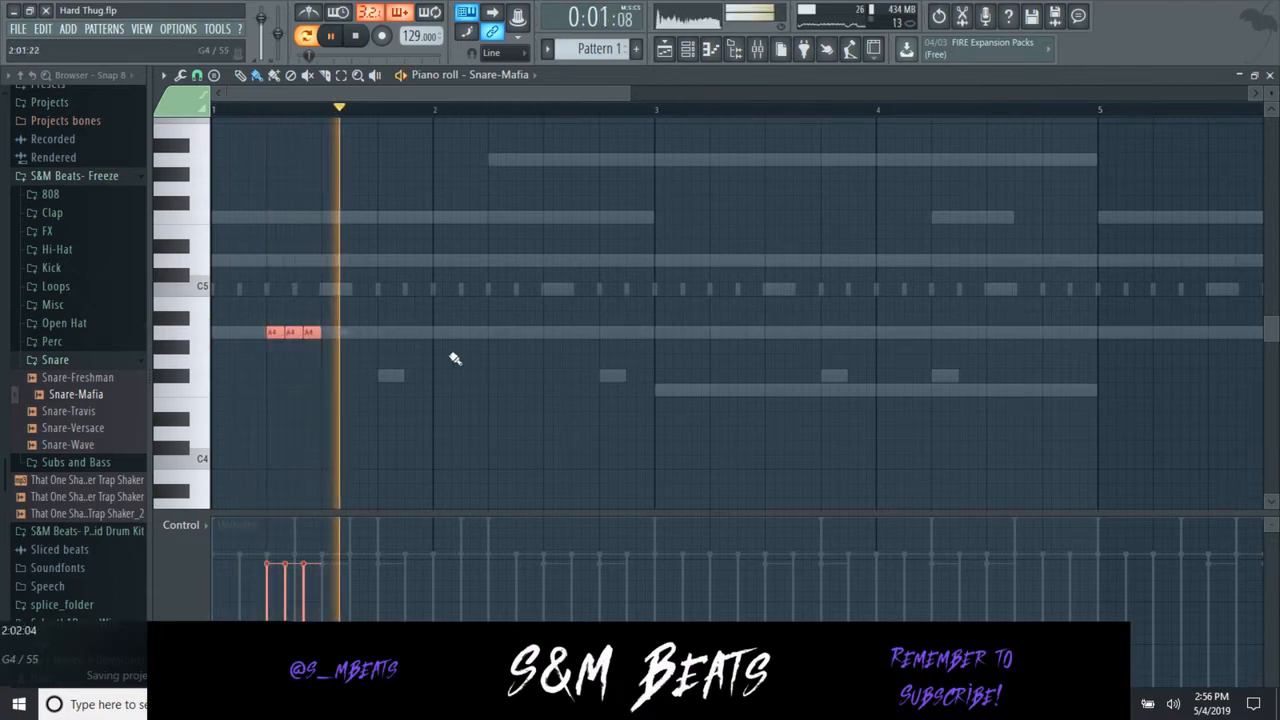
# - Add a Snare-Mafia roll of three short F4 notes just before beat 4 of bar 2
pyautogui.moveTo(575, 389); pyautogui.dragTo(684, 389)
pyautogui.rightClick(614, 390)
pyautogui.press('space')
pyautogui.click(580, 390)
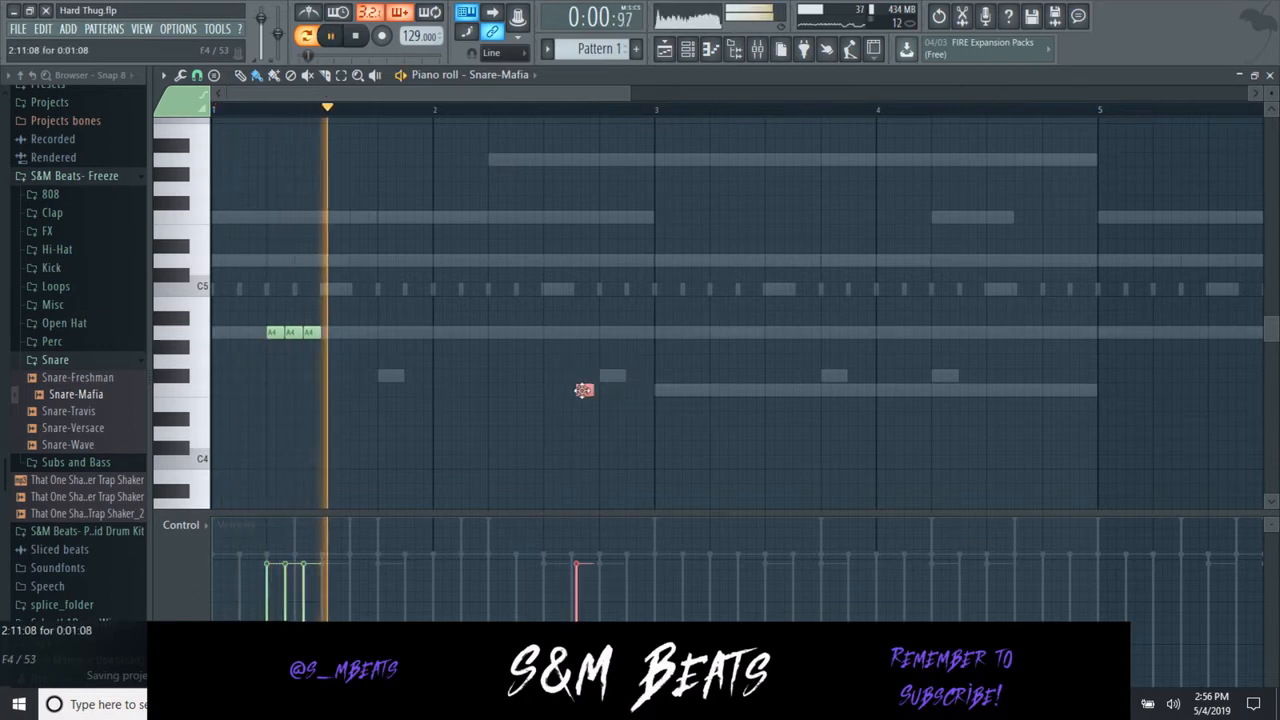
pyautogui.moveTo(579, 392)
pyautogui.mouseDown()
pyautogui.moveTo(598, 393)
pyautogui.moveTo(608, 426)
pyautogui.mouseUp()
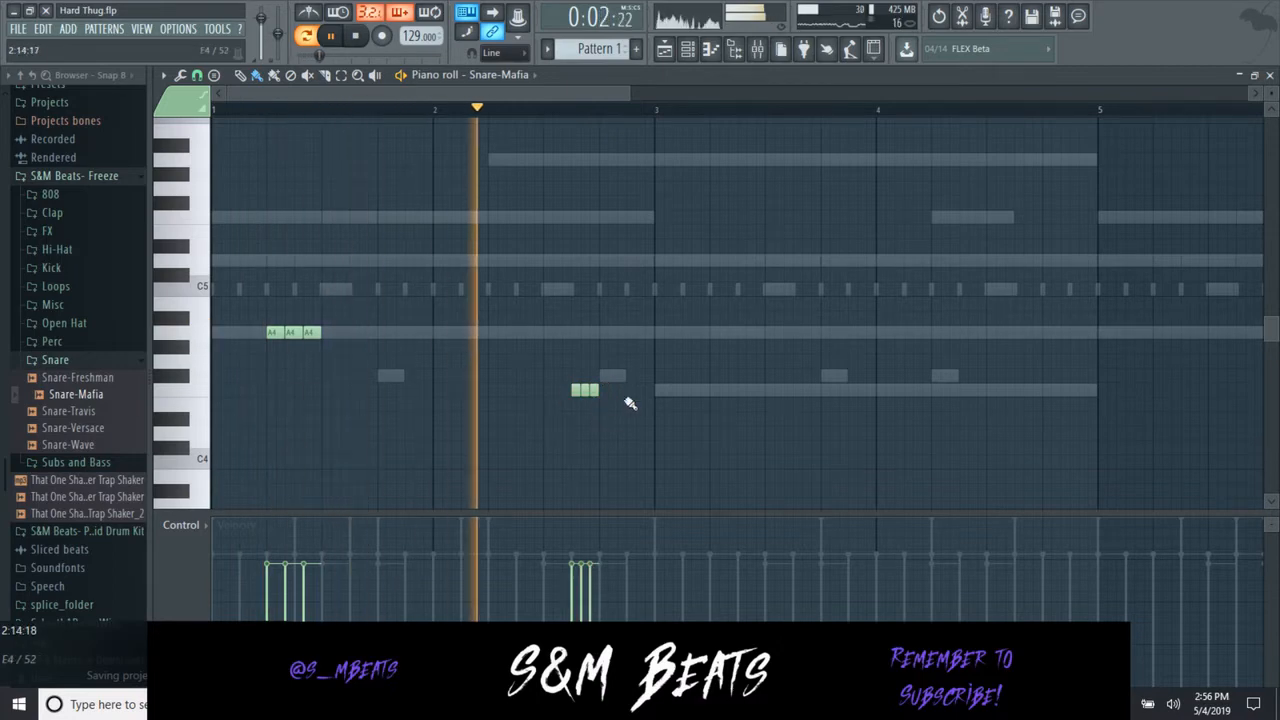
pyautogui.press('space')
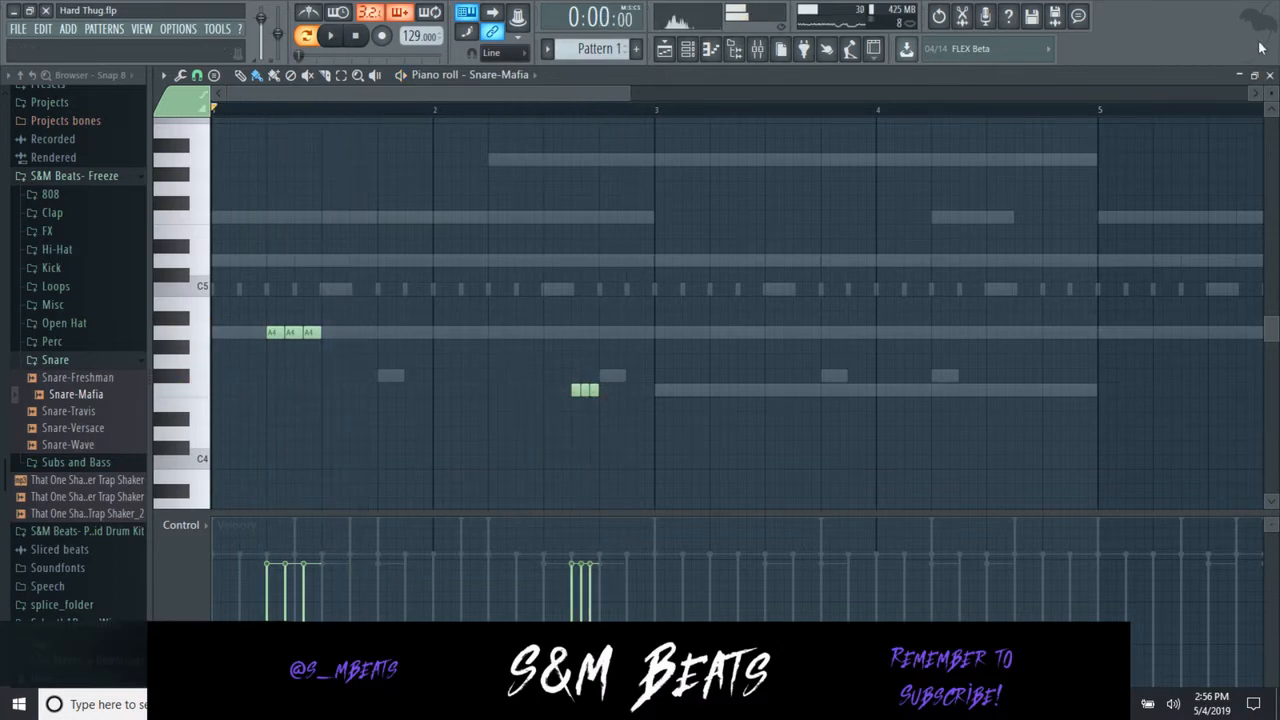
pyautogui.click(1270, 74)
# - Browse the snare samples in the Gunna drum kit and collapse the kit again
pyautogui.scroll(6, 44, 228)
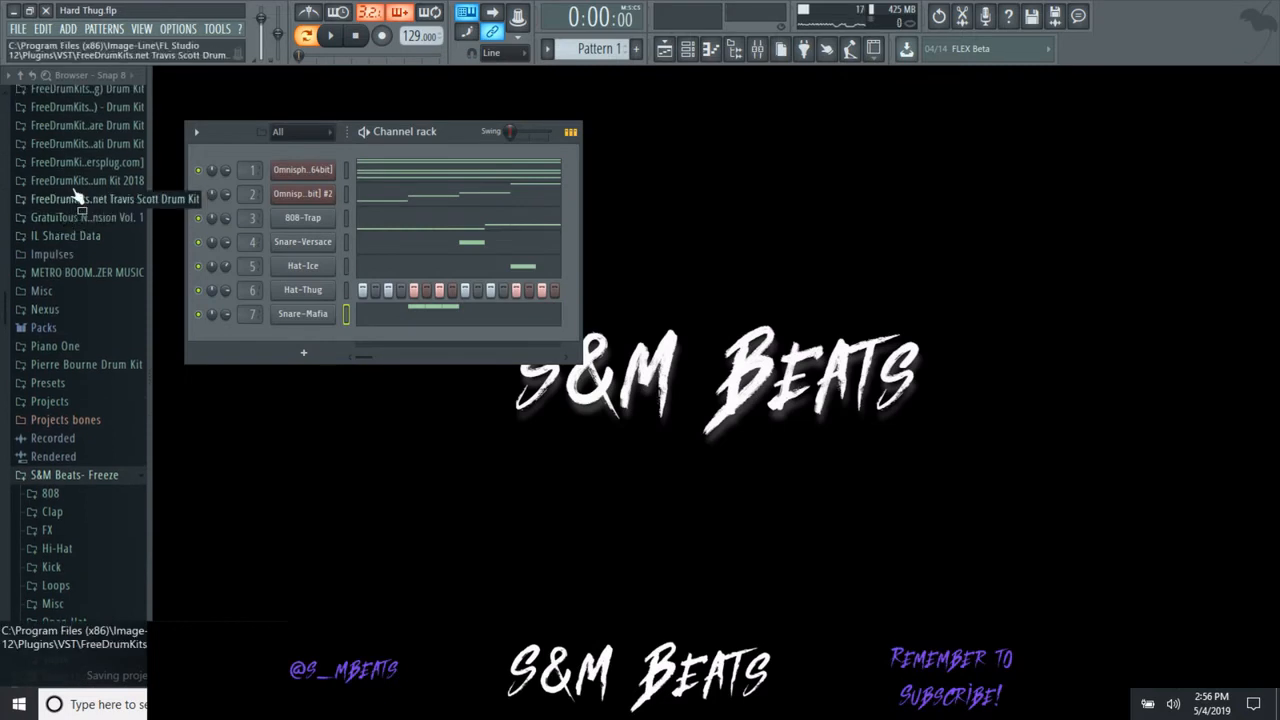
pyautogui.click(75, 165)
pyautogui.click(66, 328)
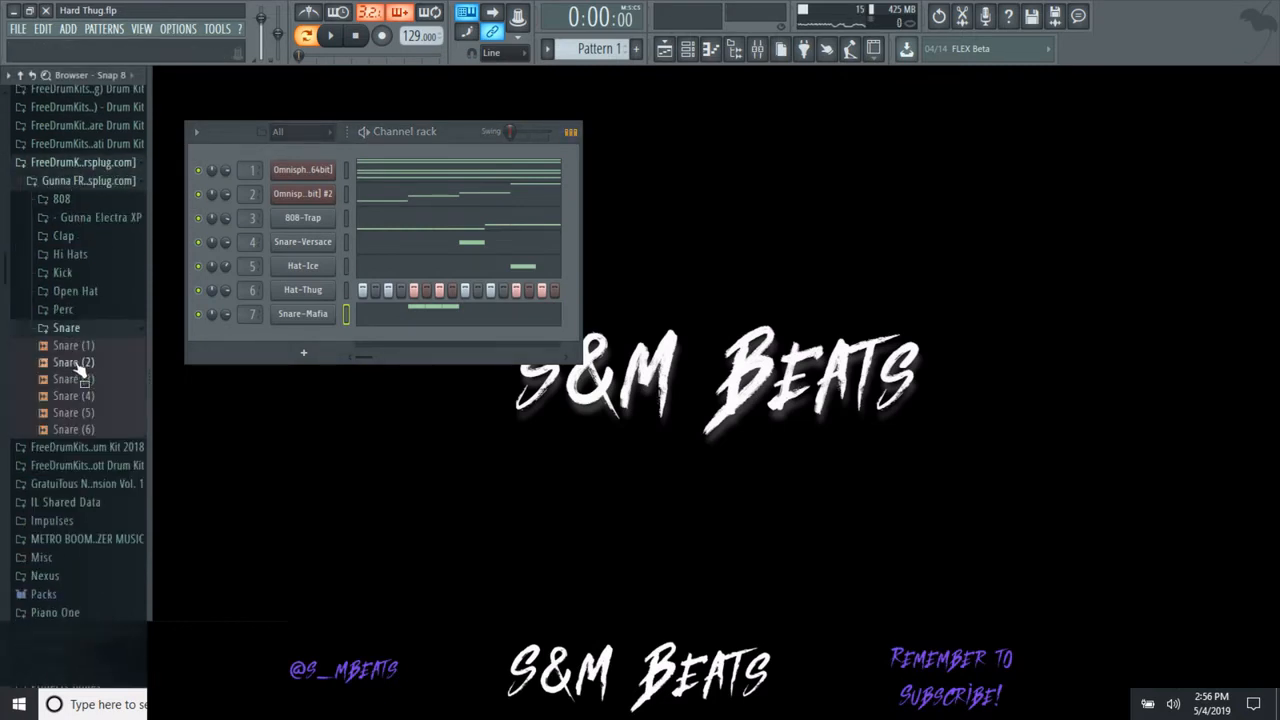
pyautogui.click(84, 330)
pyautogui.click(101, 164)
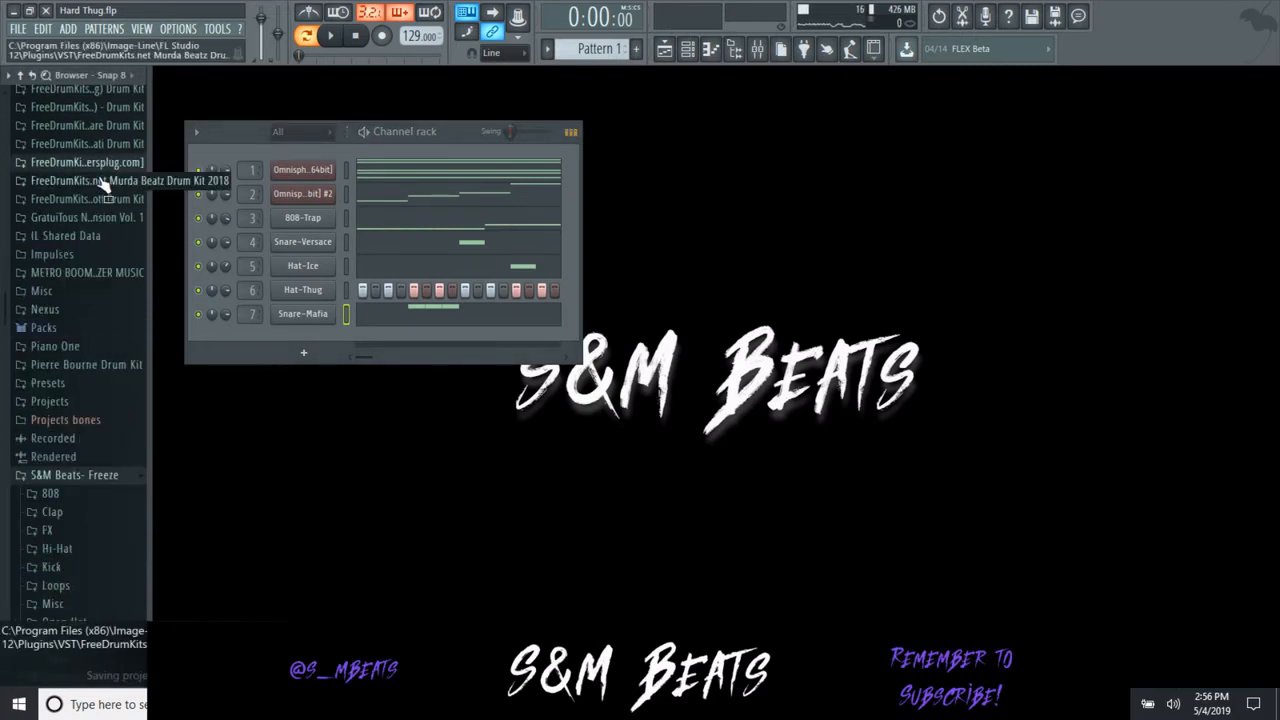
# - Replace the Snare-Mafia sample with Perc 10 from the Percs folder of the Travis Scott Drum Kit
pyautogui.click(104, 199)
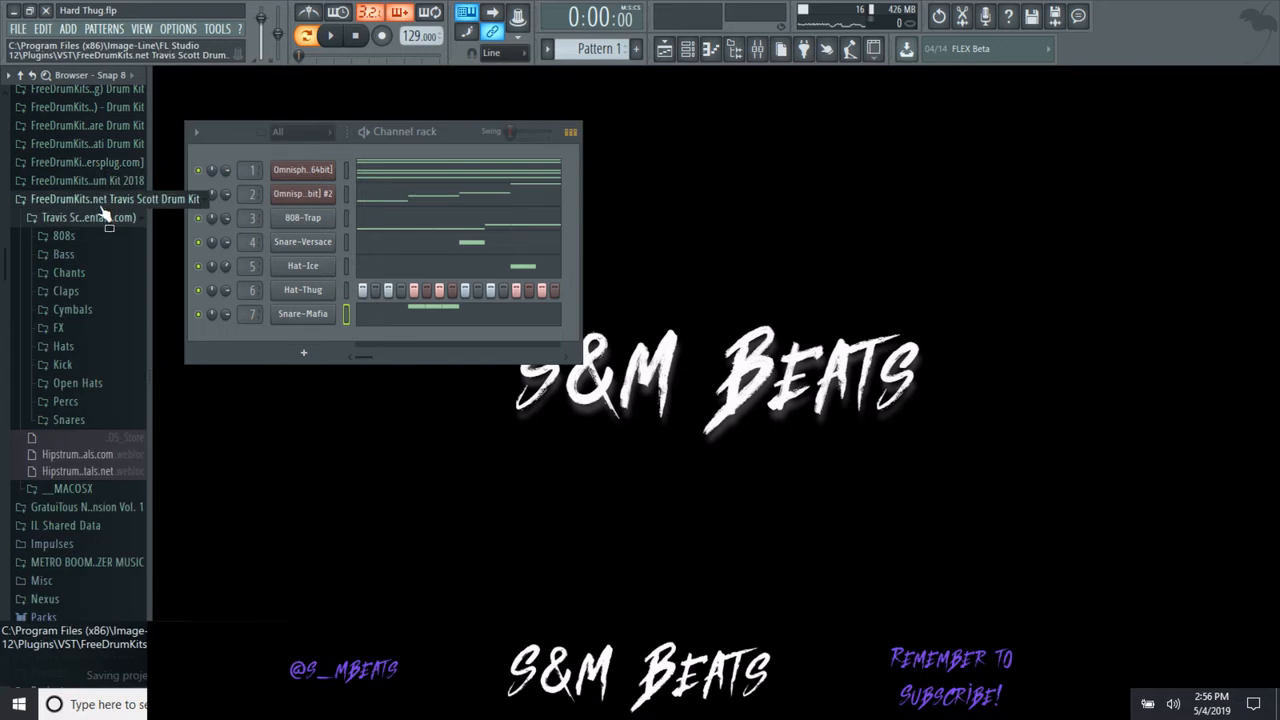
pyautogui.click(88, 421)
pyautogui.click(88, 421)
pyautogui.click(86, 403)
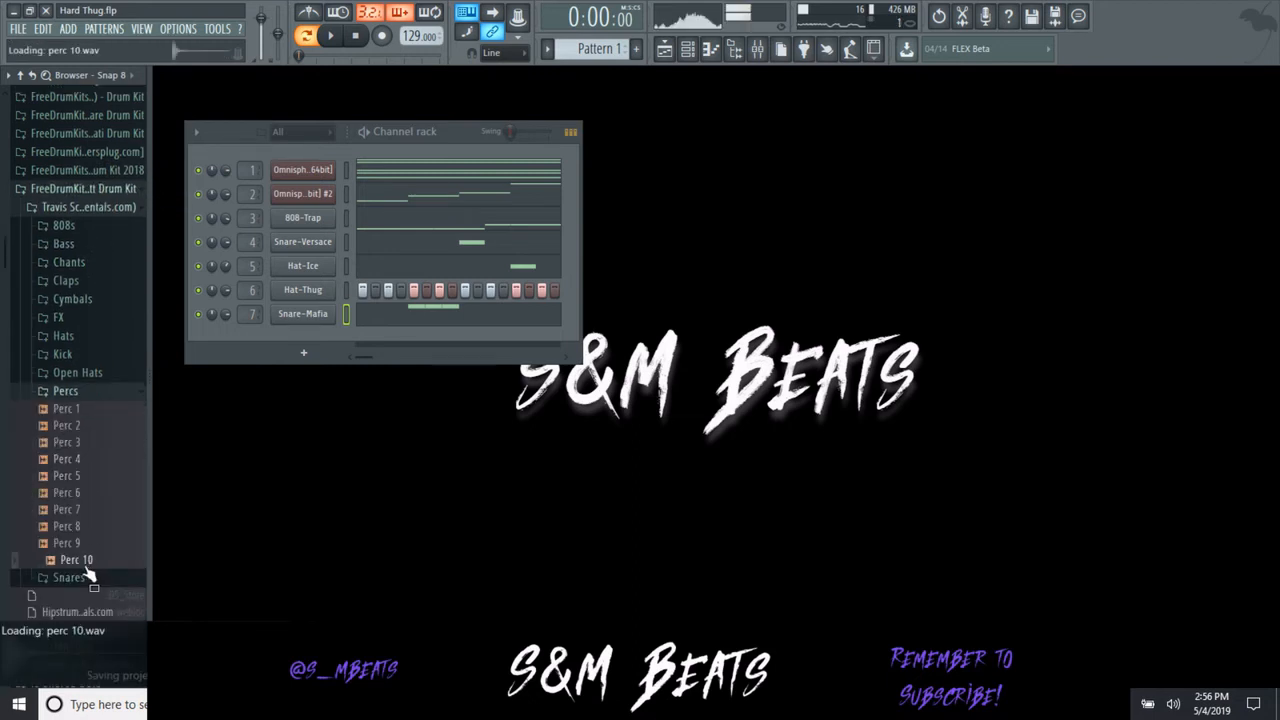
pyautogui.press('space')
# - Review the Perc 10 notes during playback and check the Hat-Thug sample settings
pyautogui.click(371, 314)
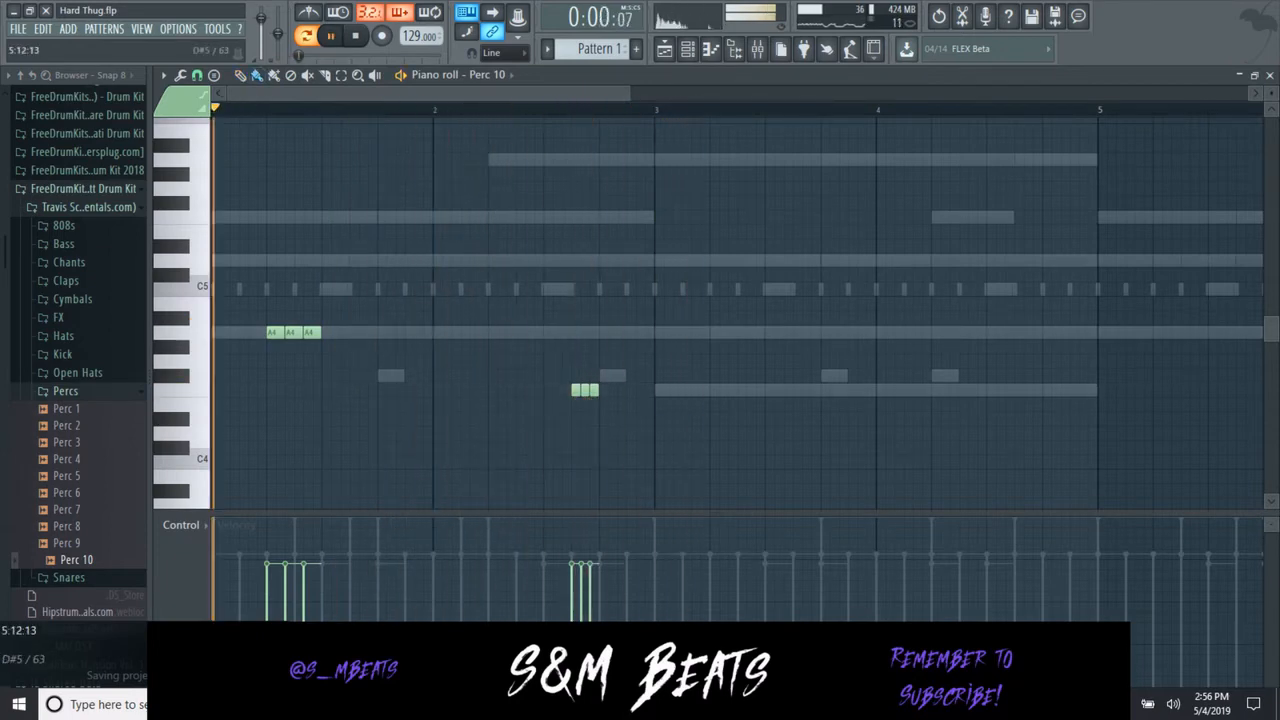
pyautogui.press('space')
pyautogui.click(1269, 76)
pyautogui.click(303, 291)
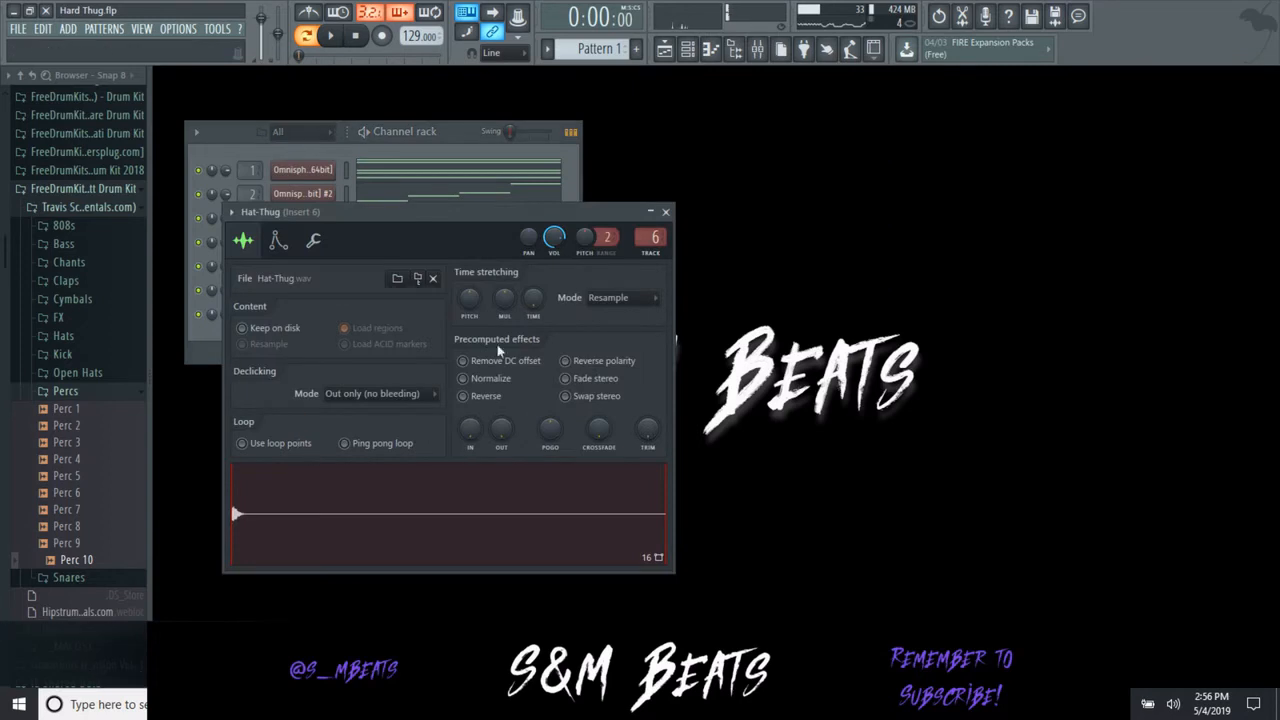
pyautogui.click(666, 213)
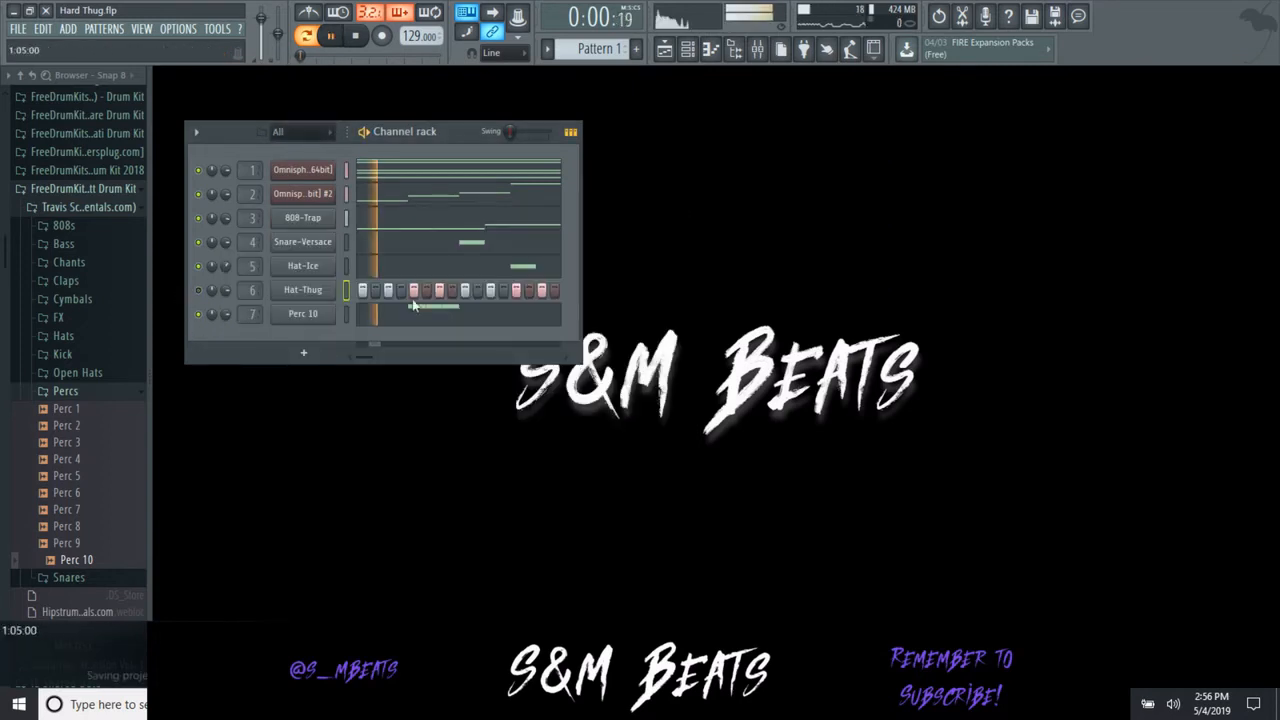
# - Reopen the Perc 10 piano roll and shift the three-note F4 roll in bar 2 to just before beat 3
pyautogui.click(434, 322)
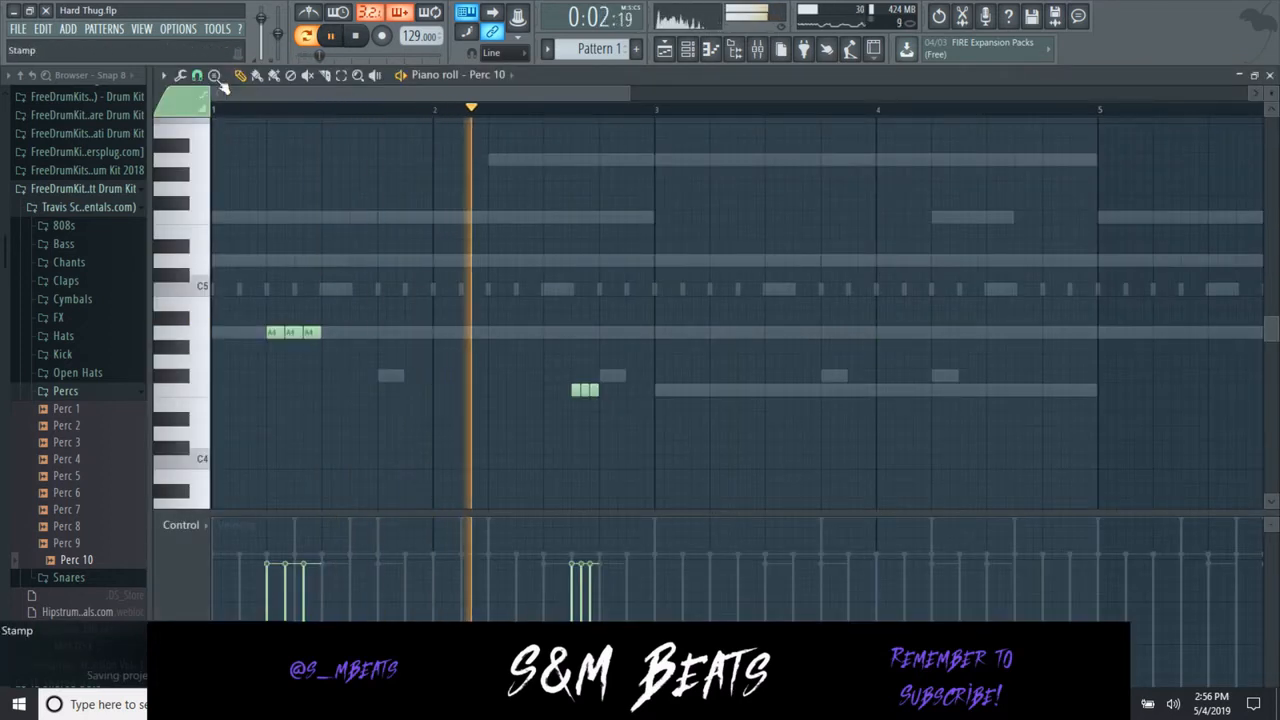
pyautogui.rightClick(576, 392)
pyautogui.moveTo(521, 392); pyautogui.dragTo(540, 392)
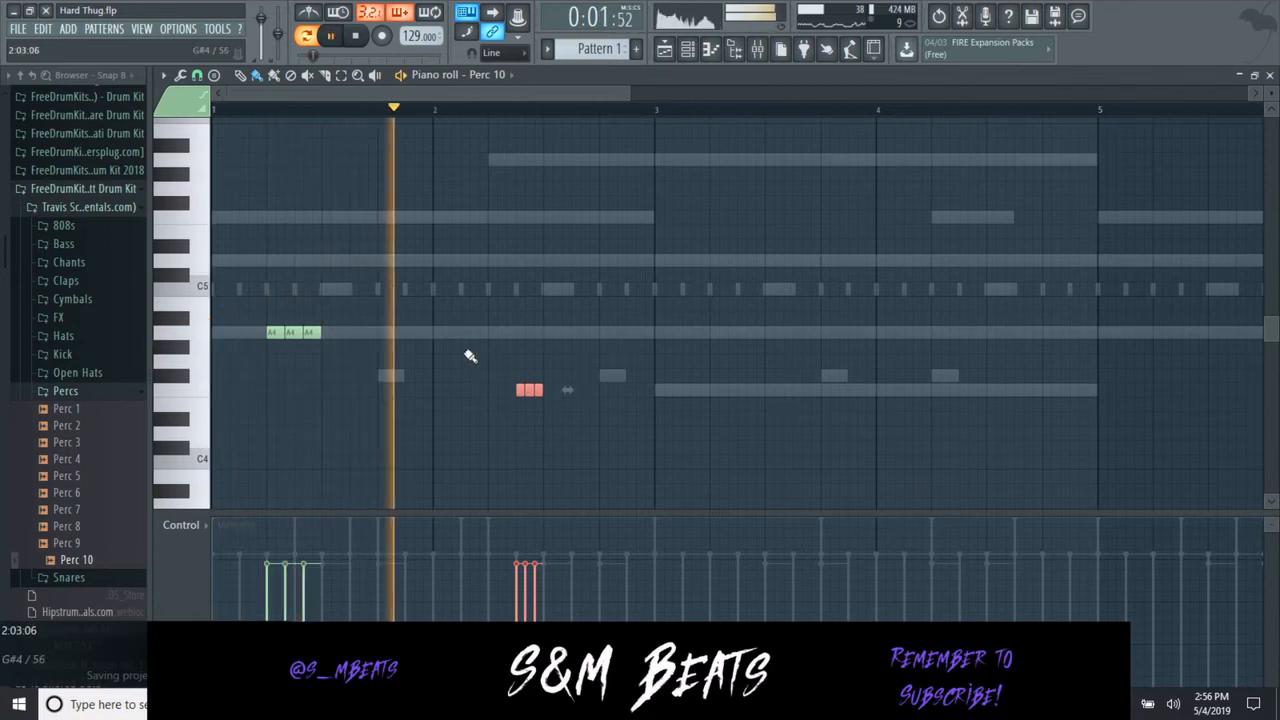
# - Paint a three-note G#4 roll early in bar 2 and a six-note G#4 roll on the last beat of bar 3
pyautogui.moveTo(465, 348); pyautogui.dragTo(487, 348)
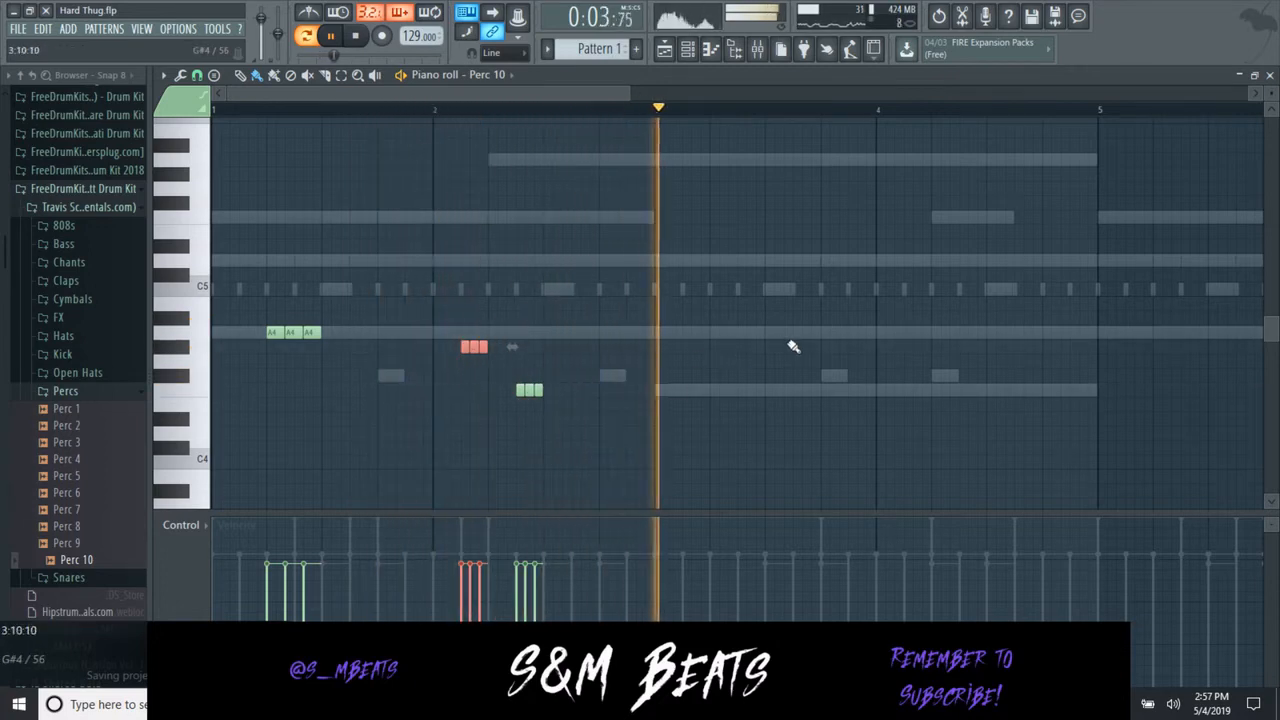
pyautogui.moveTo(824, 348); pyautogui.dragTo(876, 348)
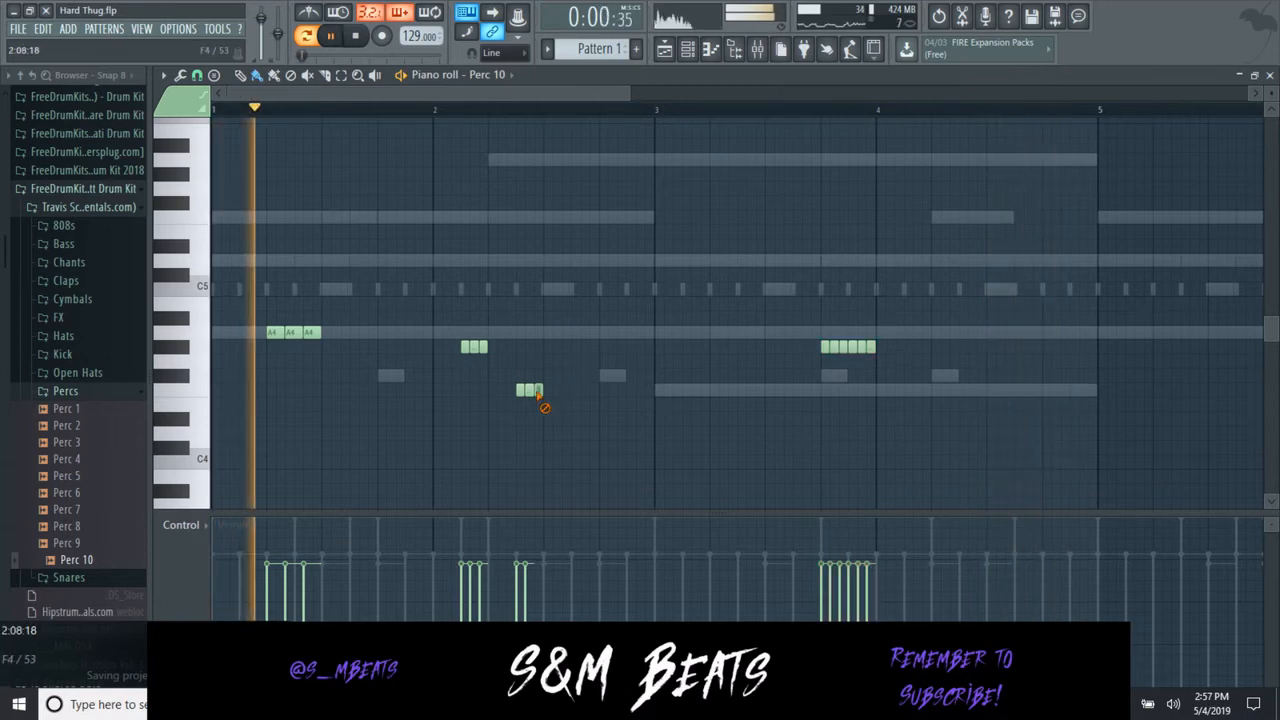
# - Replace the existing Perc 10 notes in bars 1 and 2 with a six-note A4 roll on the last beat of bar 1
pyautogui.rightClick(530, 390)
pyautogui.rightClick(478, 347)
pyautogui.rightClick(300, 332)
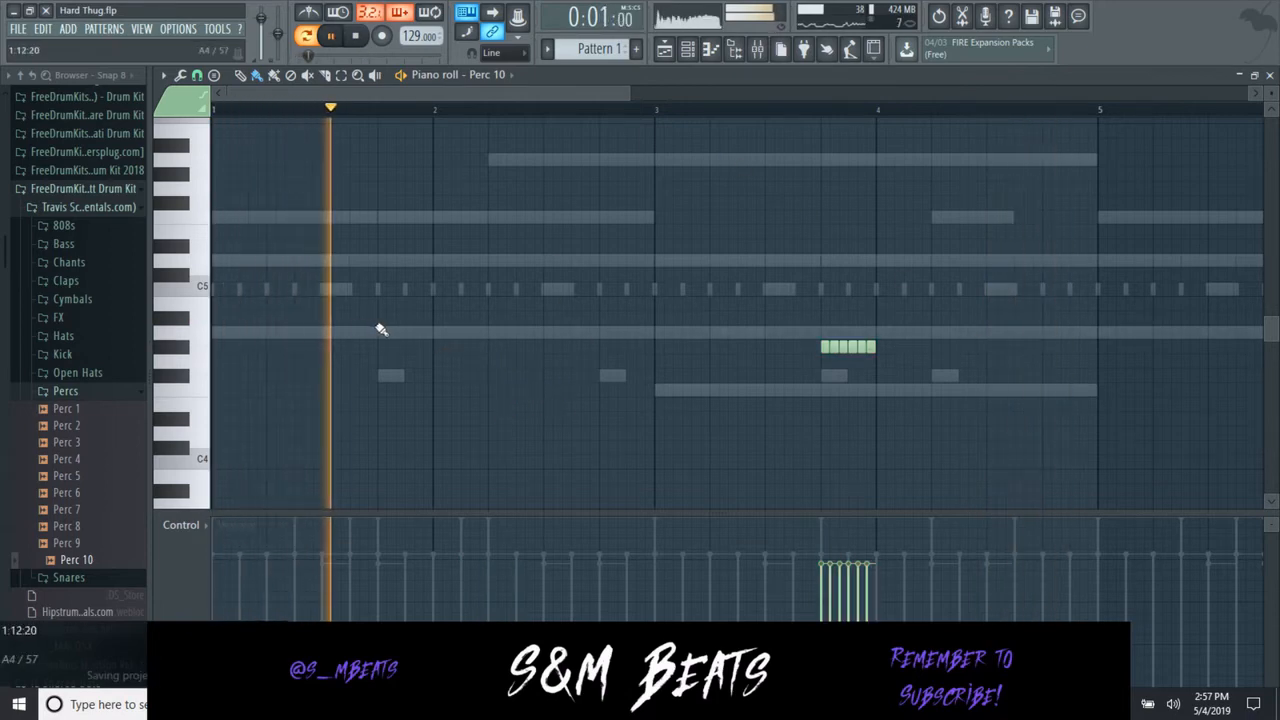
pyautogui.rightClick(438, 333)
pyautogui.press('space')
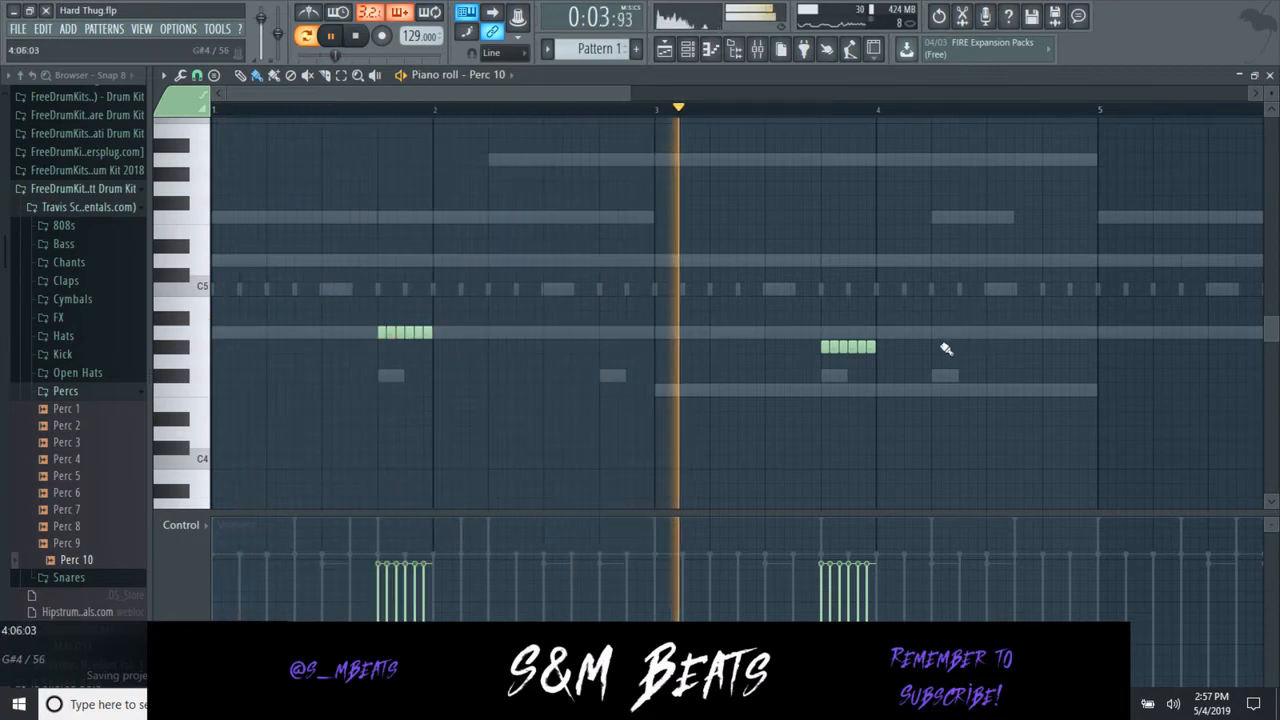
# - Try three-note rolls on A4 and F#4 in the second half of bar 4, and delete both again
pyautogui.moveTo(1046, 333); pyautogui.dragTo(1066, 333)
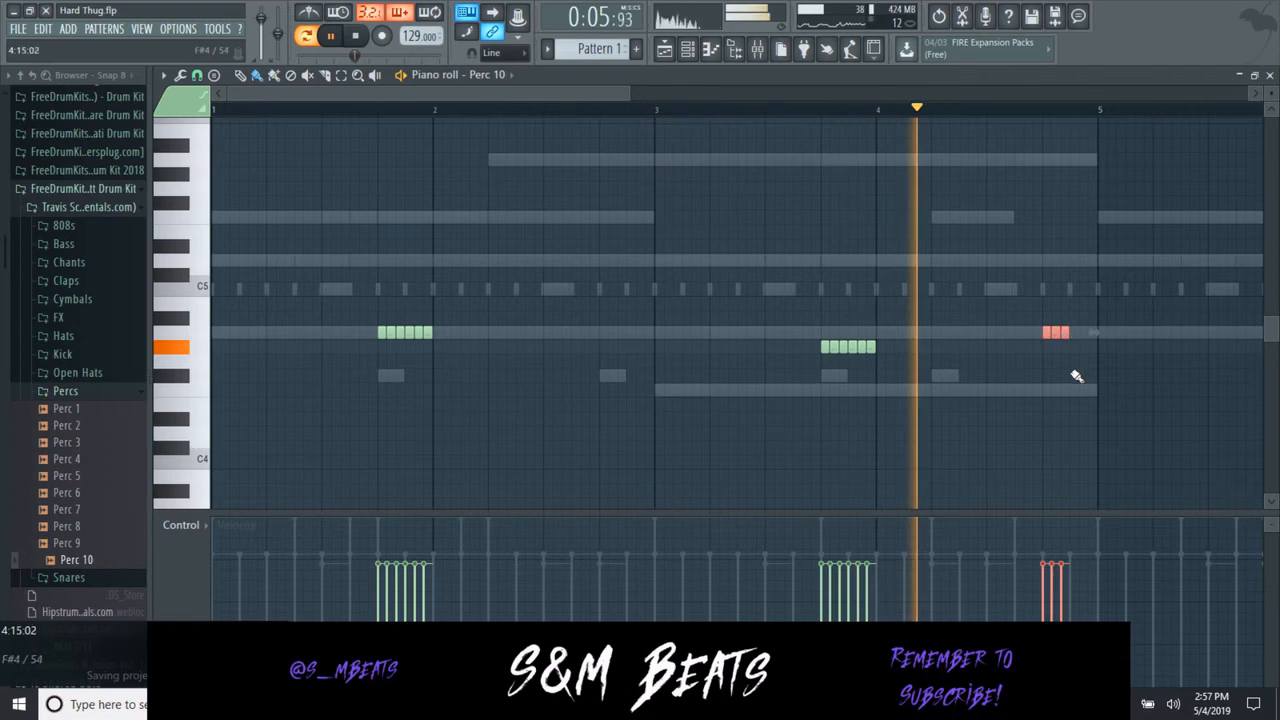
pyautogui.moveTo(1076, 376); pyautogui.dragTo(1090, 375)
pyautogui.press('space')
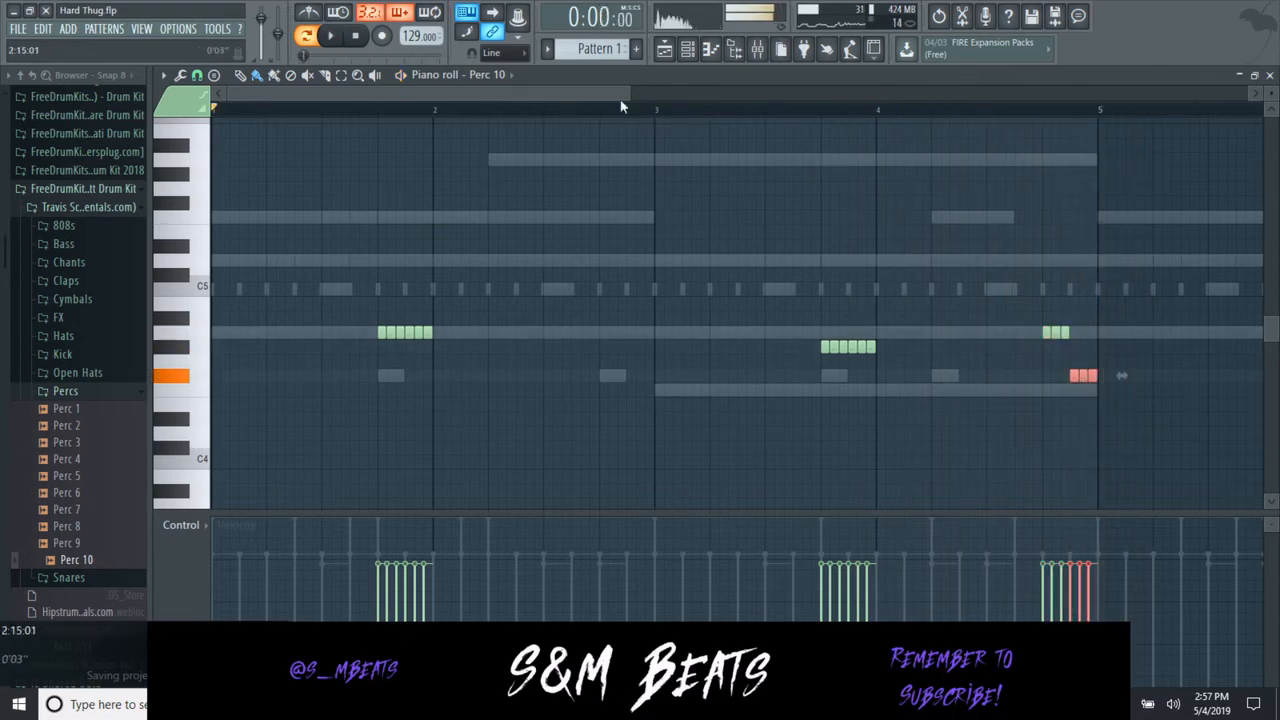
pyautogui.moveTo(645, 90); pyautogui.dragTo(855, 90)
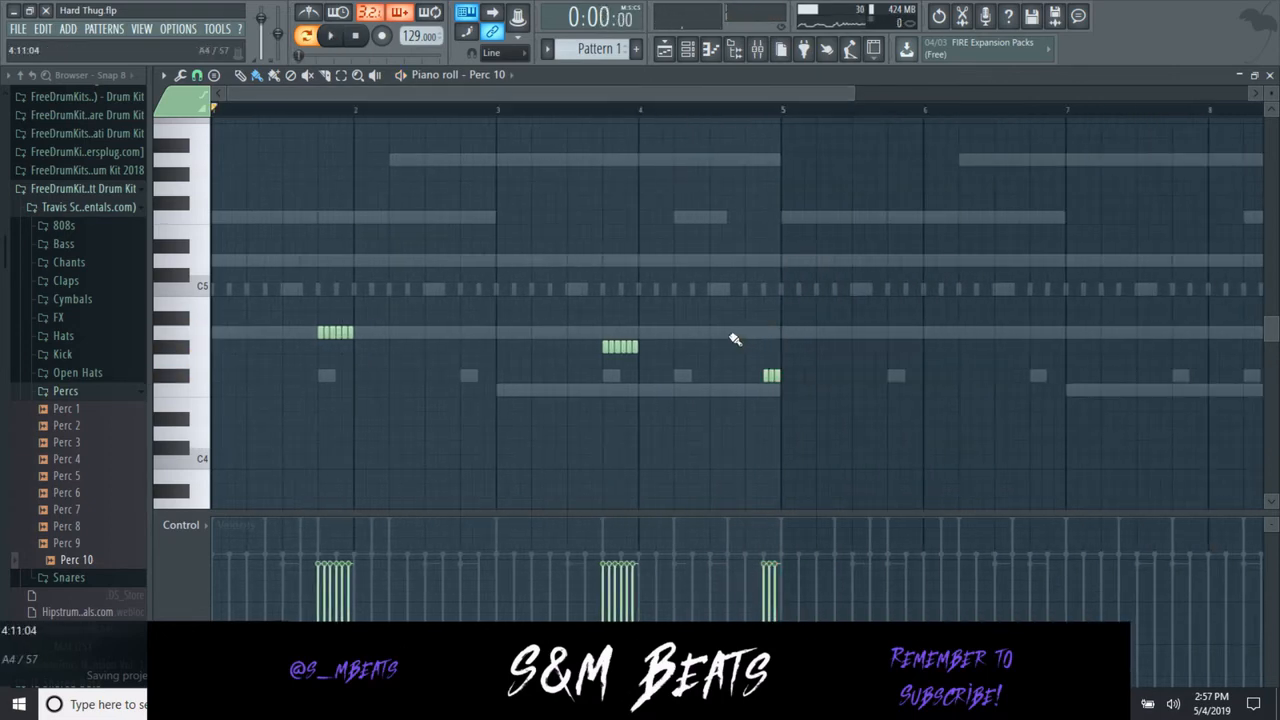
pyautogui.press('space')
pyautogui.rightClick(771, 378)
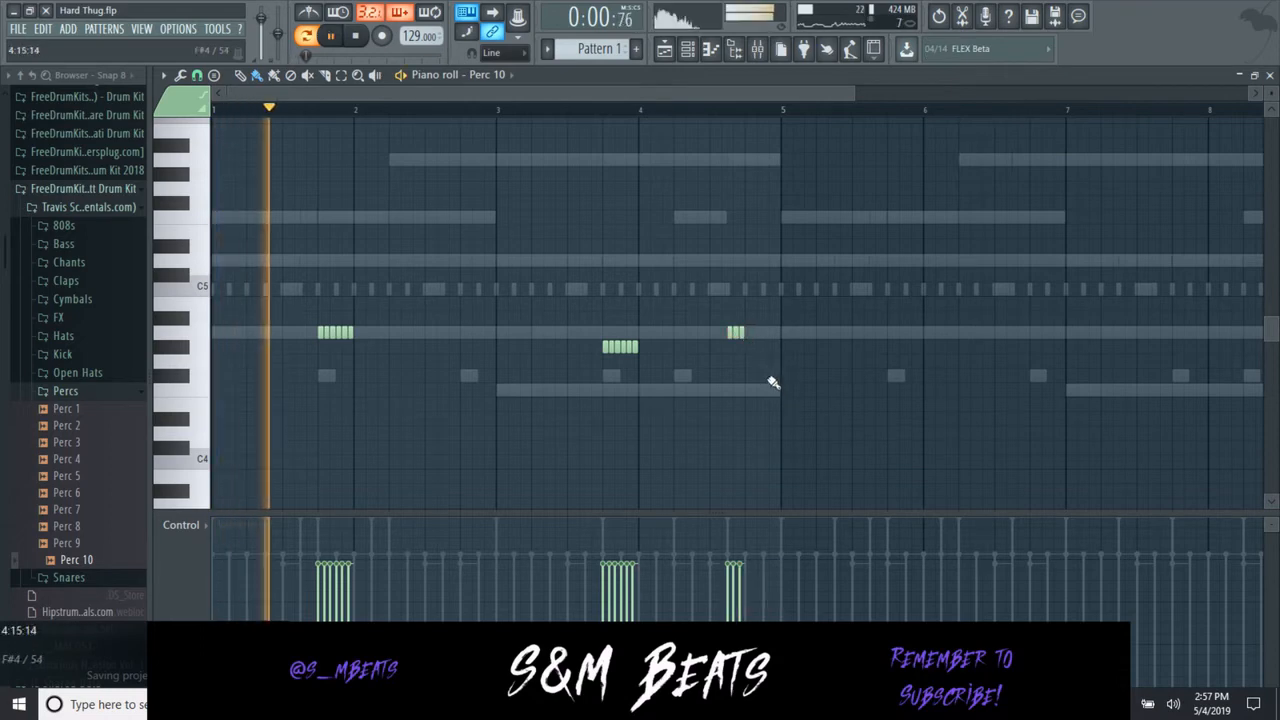
pyautogui.click(765, 377)
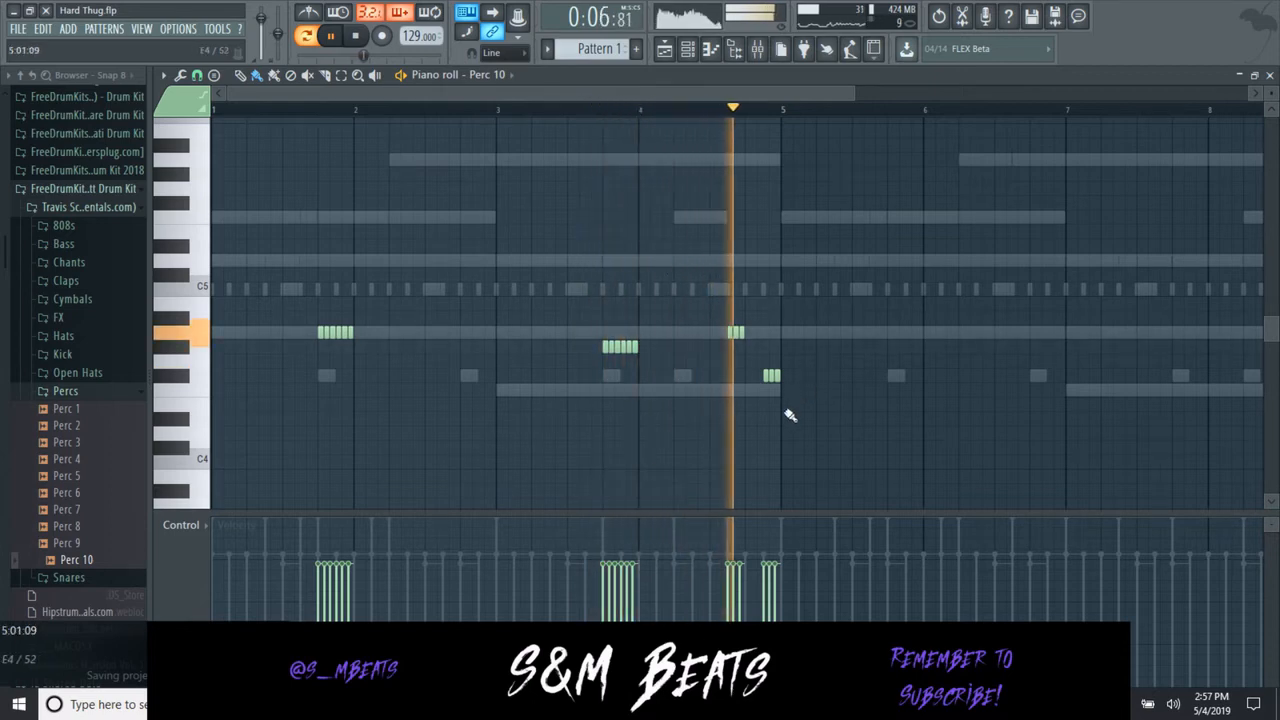
pyautogui.press('space')
pyautogui.rightClick(762, 380)
pyautogui.press('space')
pyautogui.rightClick(736, 333)
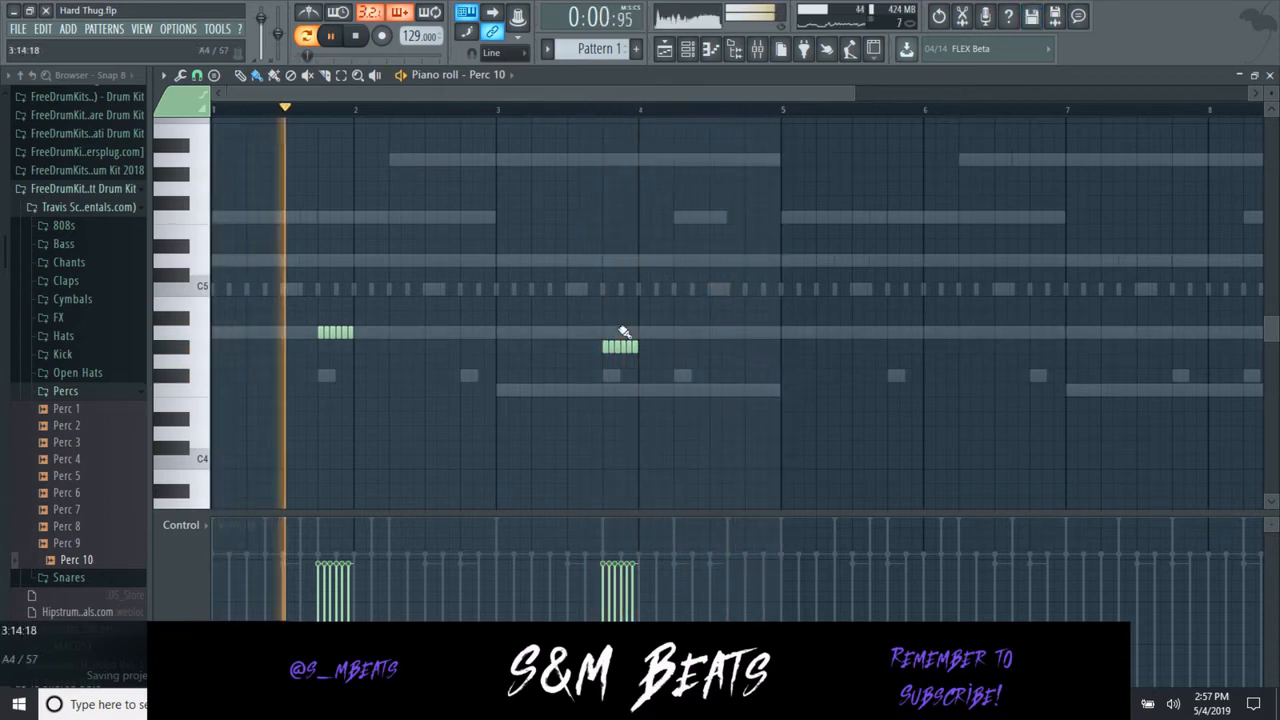
# - Paint three evenly spaced A4 notes across the last beat of bar 4
pyautogui.click(749, 333)
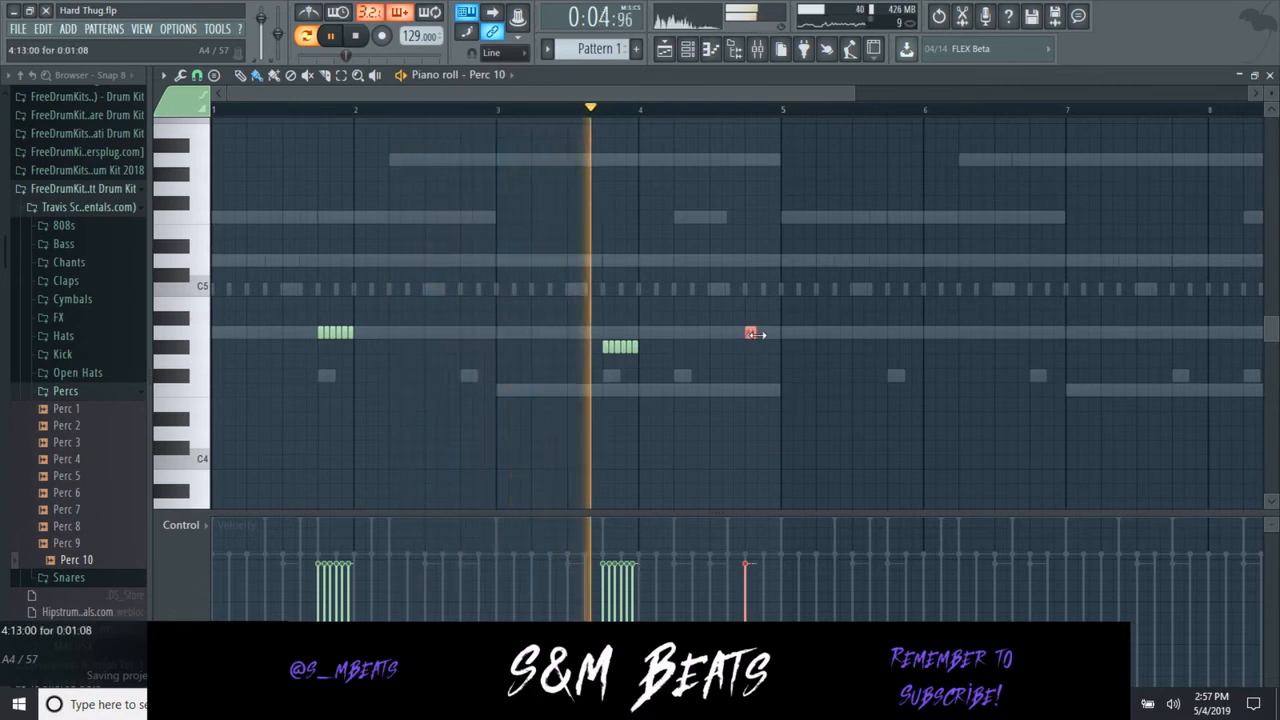
pyautogui.moveTo(752, 334); pyautogui.dragTo(773, 335)
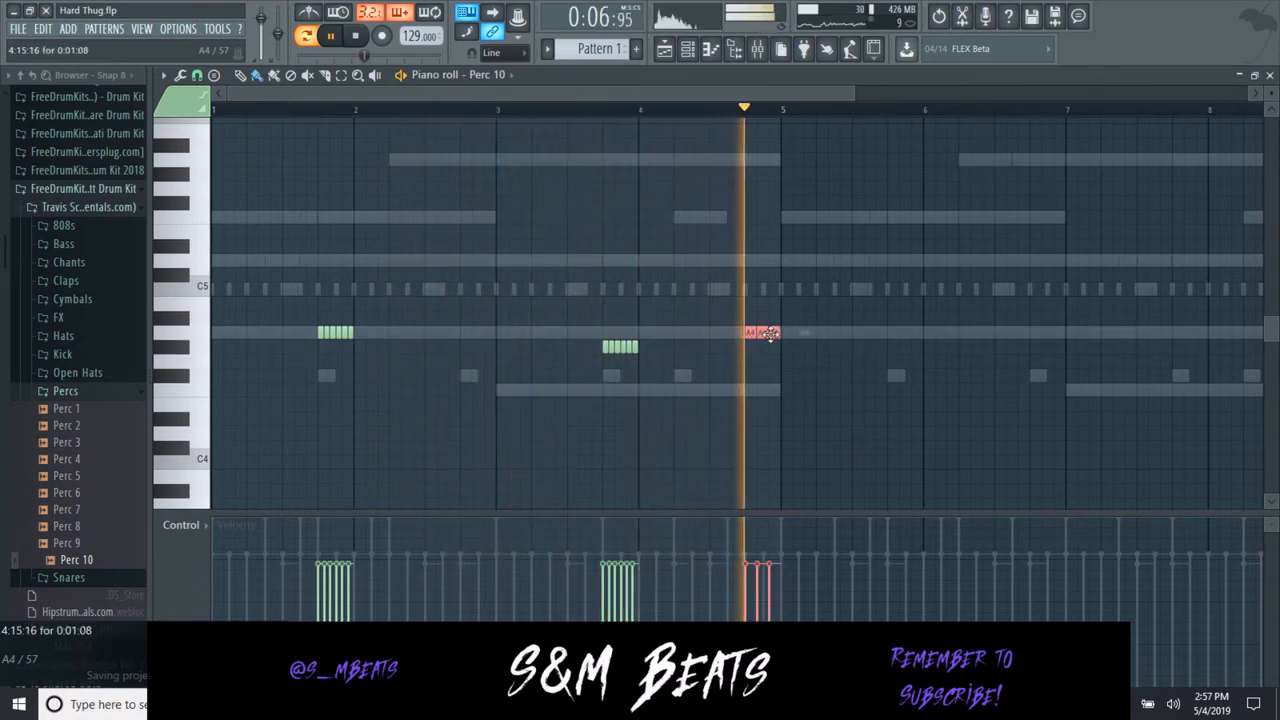
pyautogui.click(765, 363)
pyautogui.rightClick(764, 367)
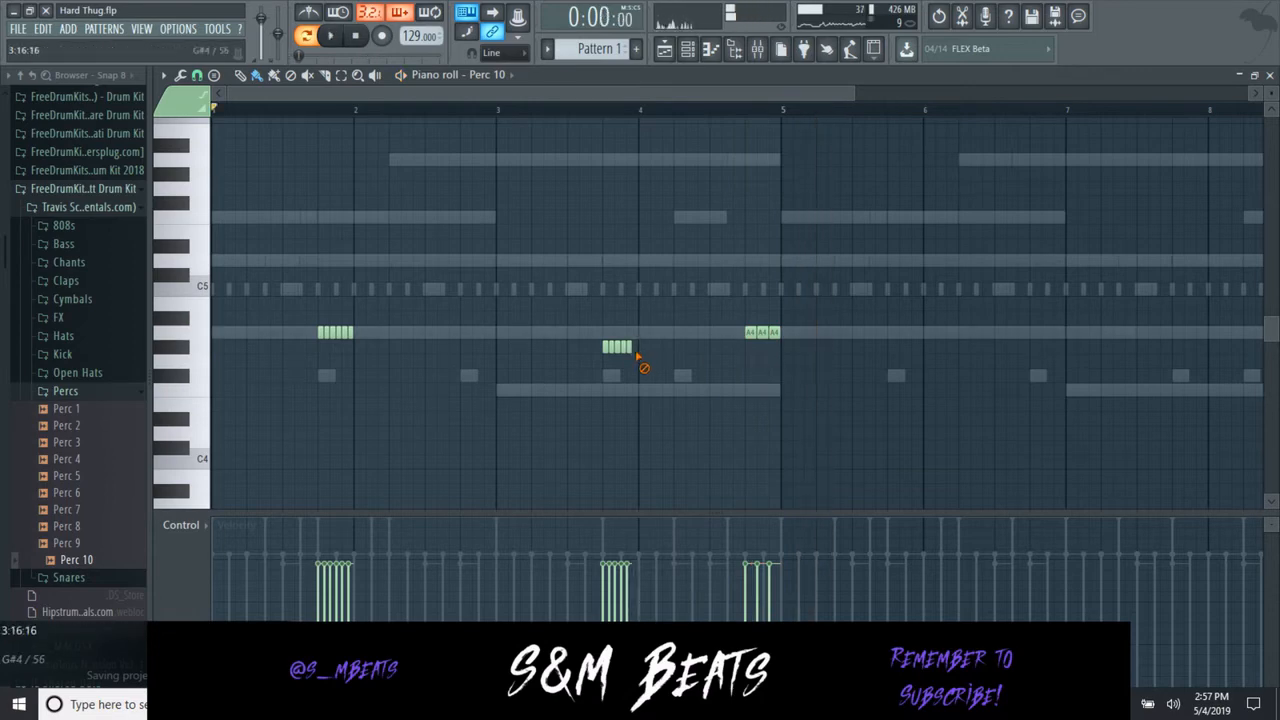
# - Shorten the G#4 roll in bar 3 and the A4 roll in bar 1 to four notes each
pyautogui.press('space')
pyautogui.rightClick(347, 333)
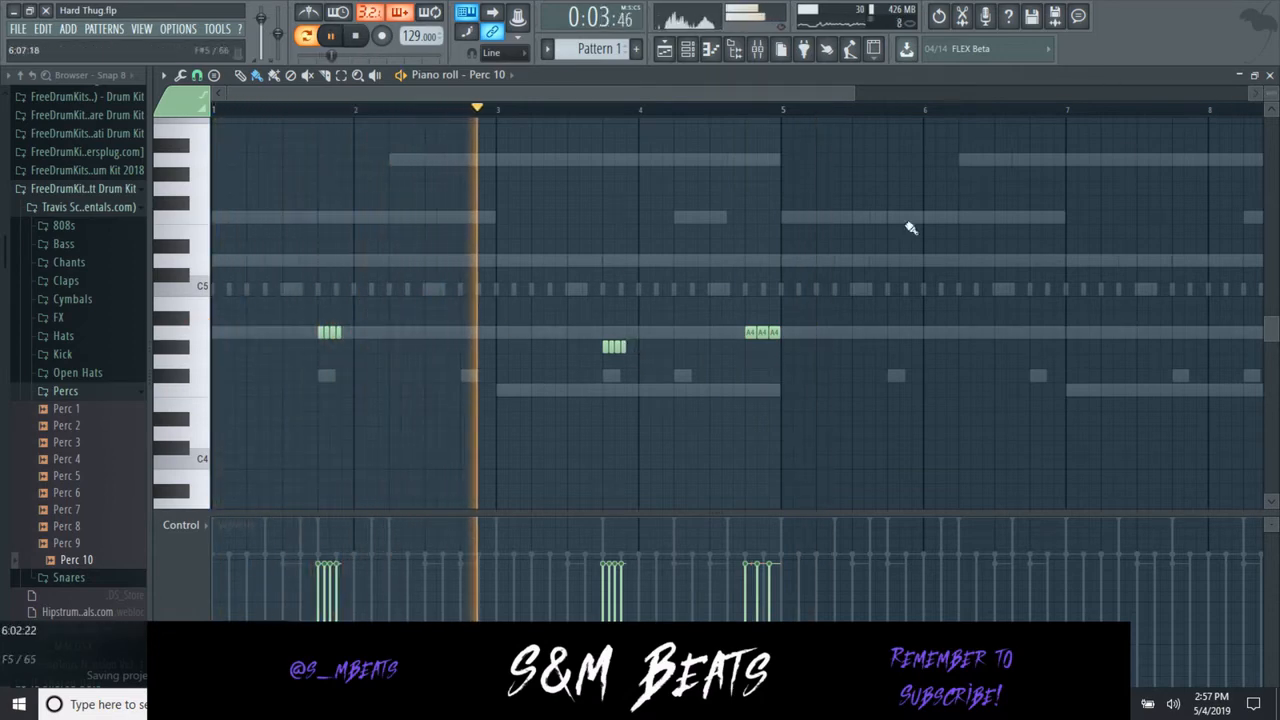
pyautogui.click(572, 231)
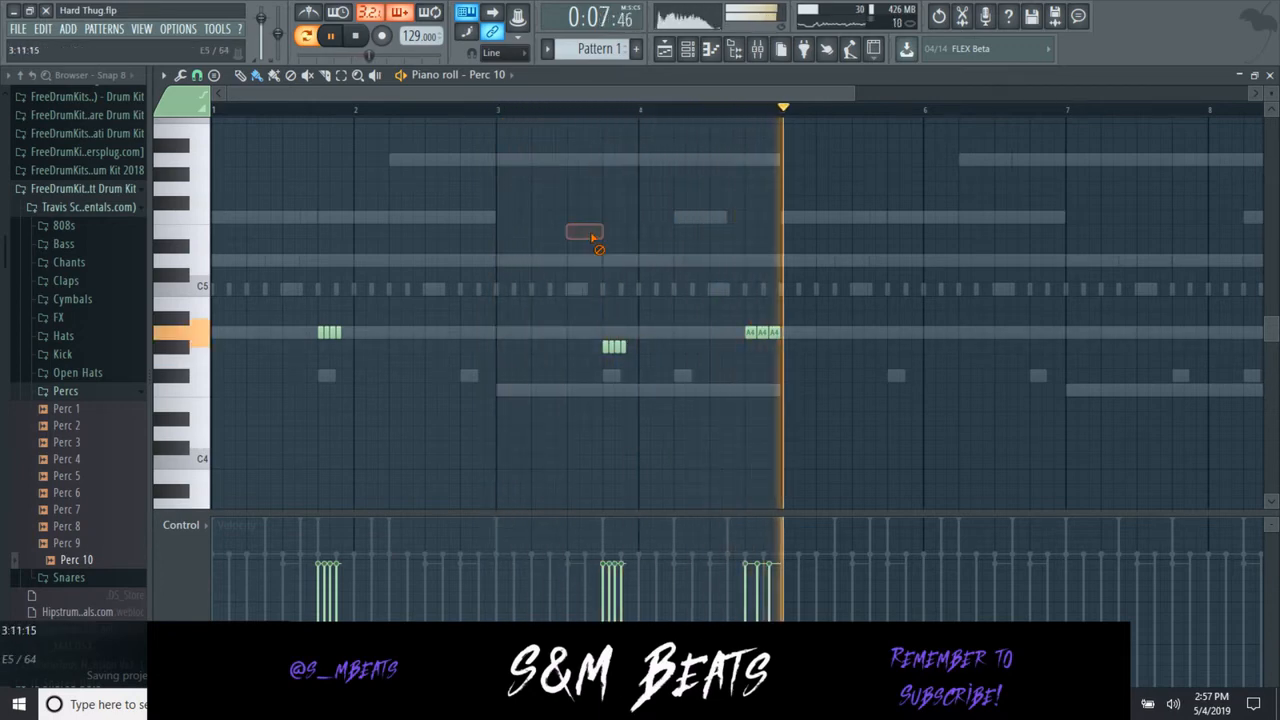
pyautogui.rightClick(590, 234)
pyautogui.press('space')
# - Duplicate the Perc 10 notes of bars 1 to 4 and shift the copy to the matching beats of bars 5 to 8
pyautogui.hotkey('ctrl', 'b')
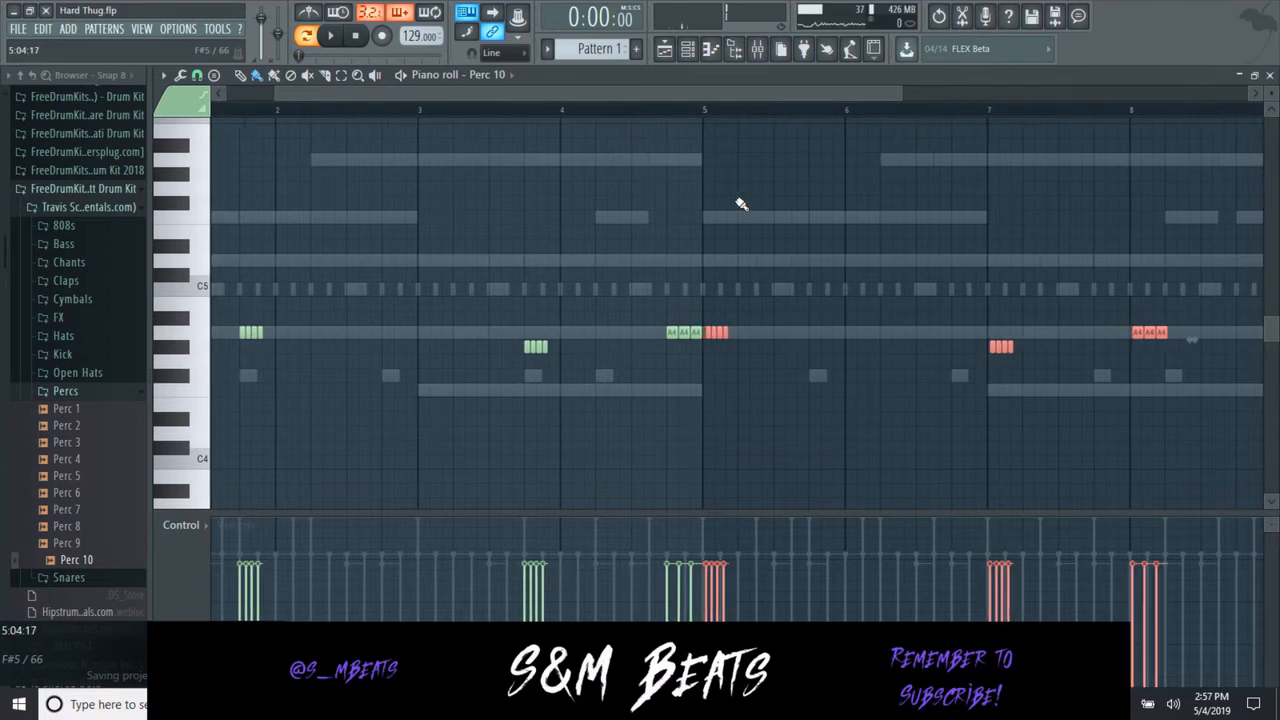
pyautogui.hotkey('shift', 'Right')
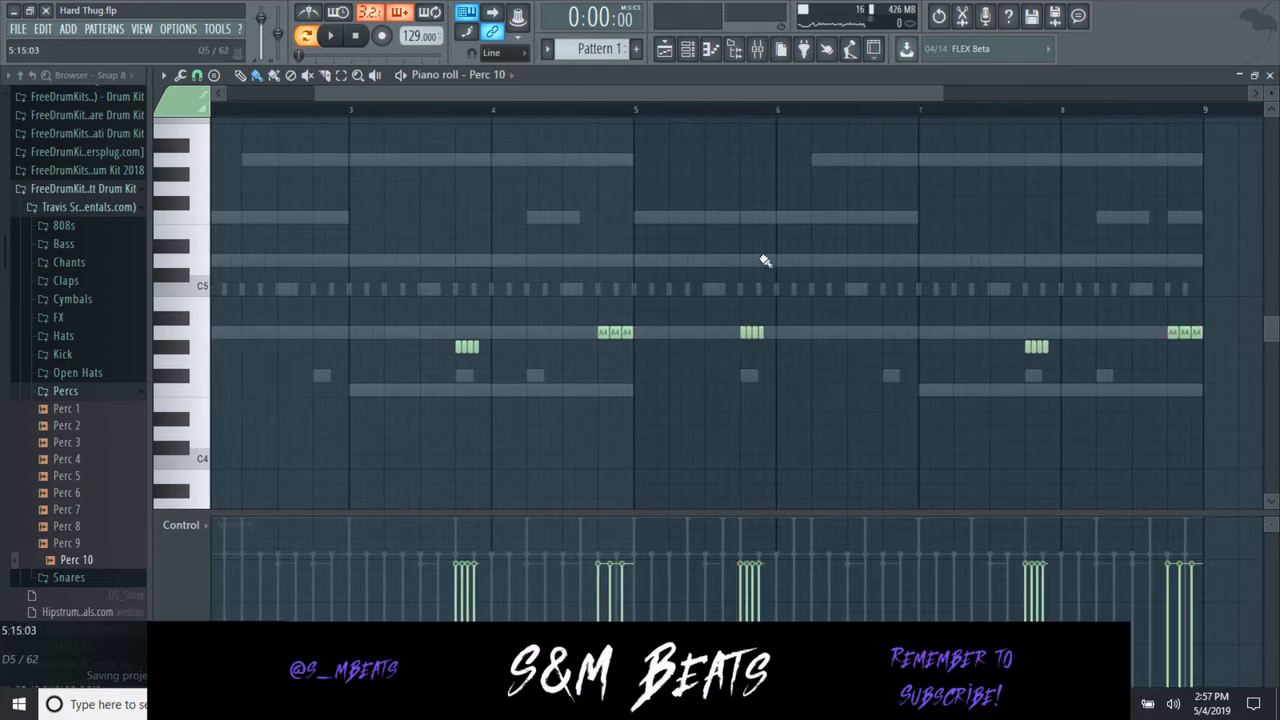
pyautogui.hotkey('ctrl', 'a')
pyautogui.scroll(1, 741, 246)
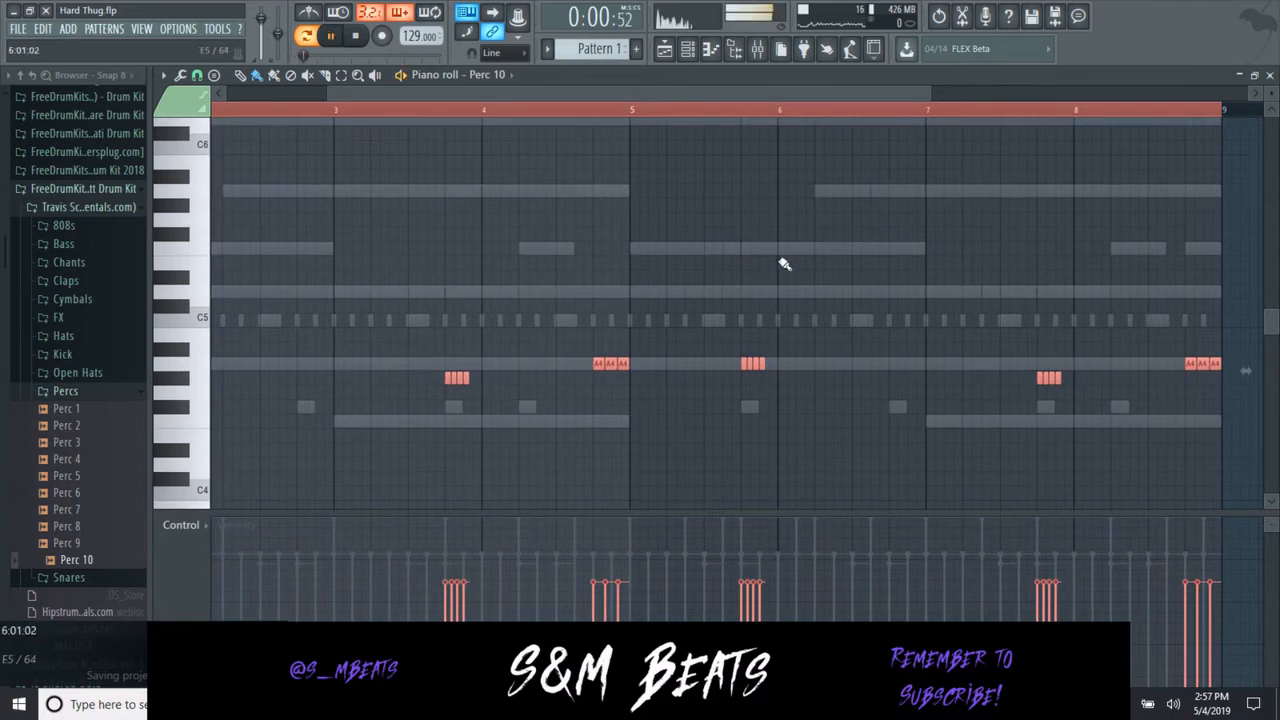
pyautogui.scroll(-1, 784, 264)
pyautogui.hotkey('ctrl', 'd')
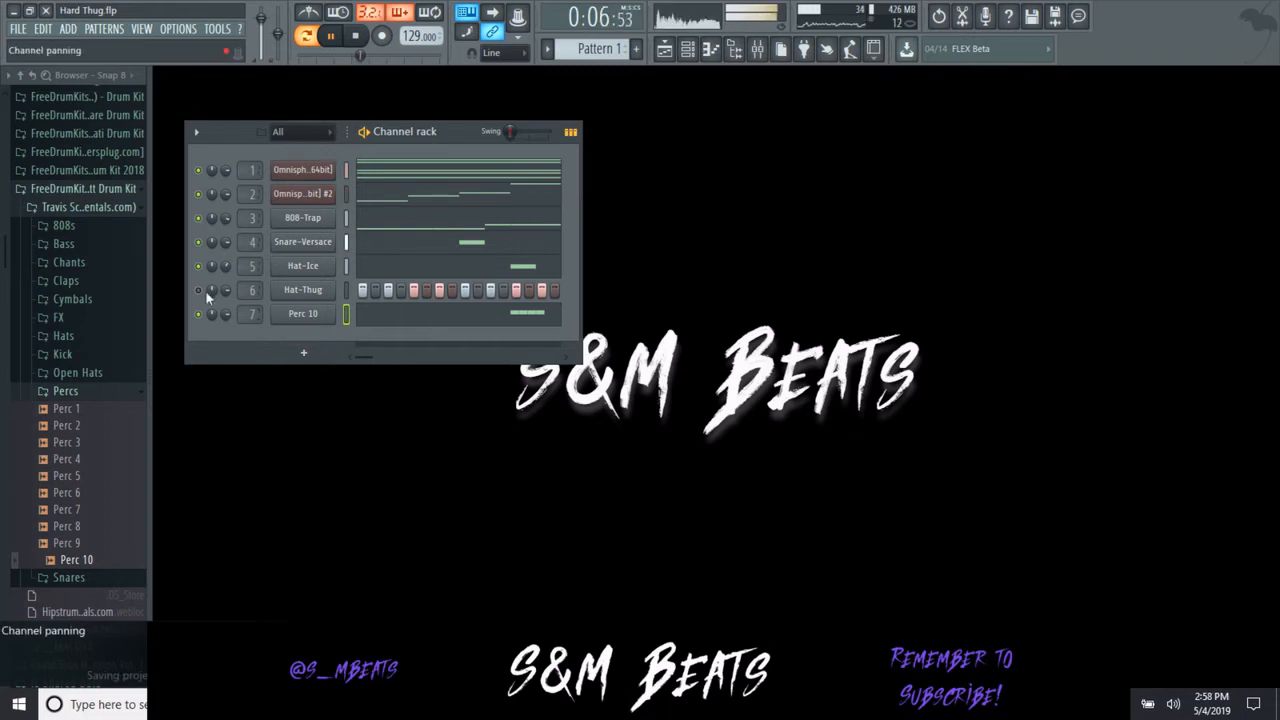
# - Collapse the Travis Scott Drum Kit and replace the Hat-Thug sample with Hat-Mafia from the S&M Beats- Freeze Hi-Hat folder
pyautogui.click(68, 392)
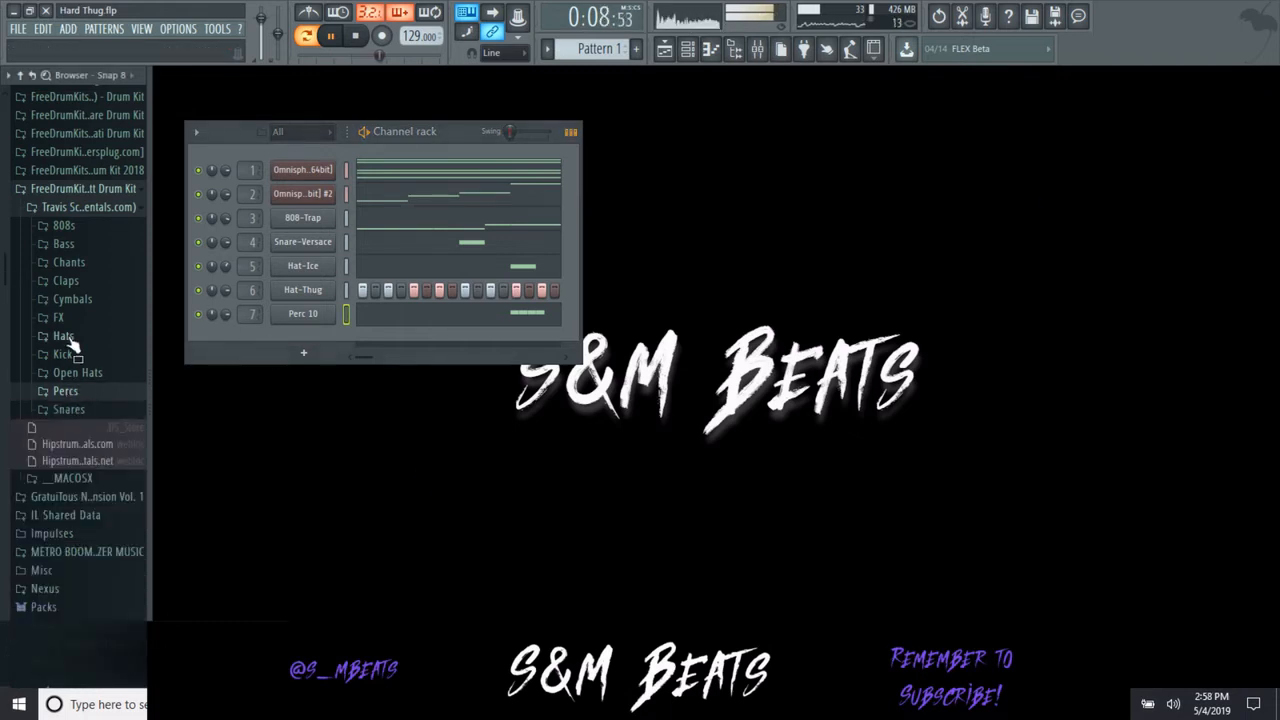
pyautogui.click(72, 205)
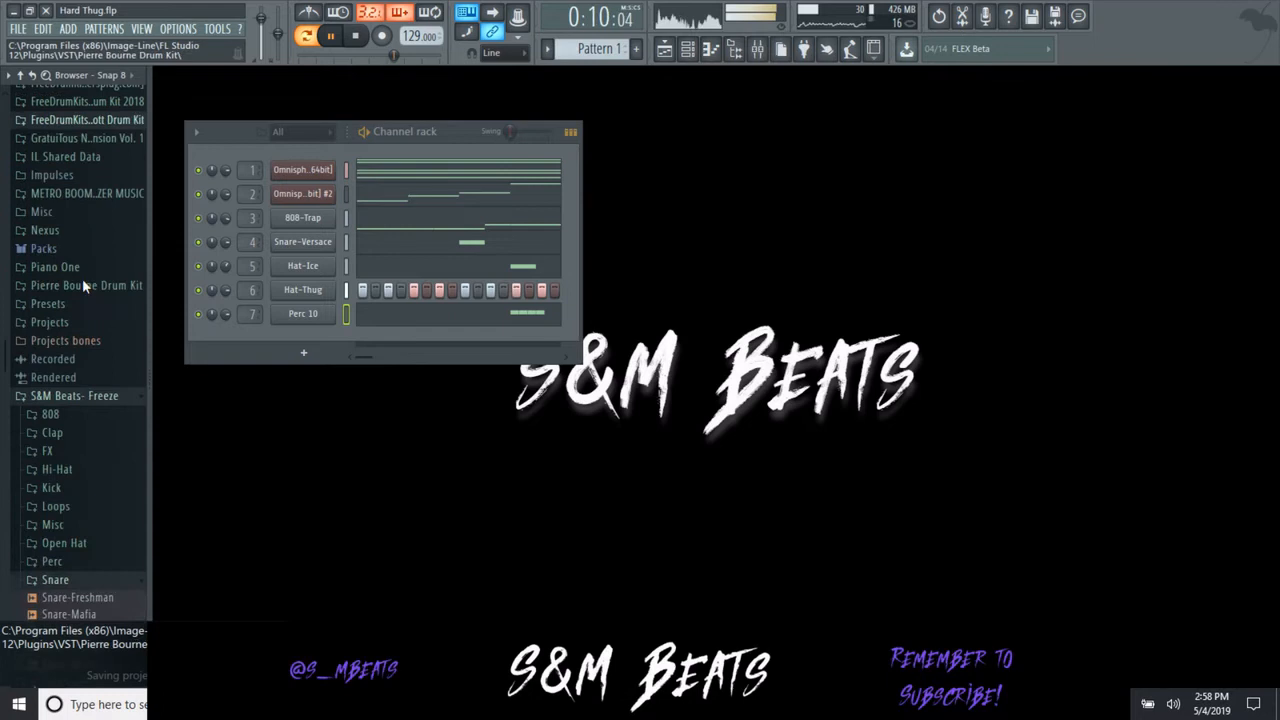
pyautogui.click(80, 465)
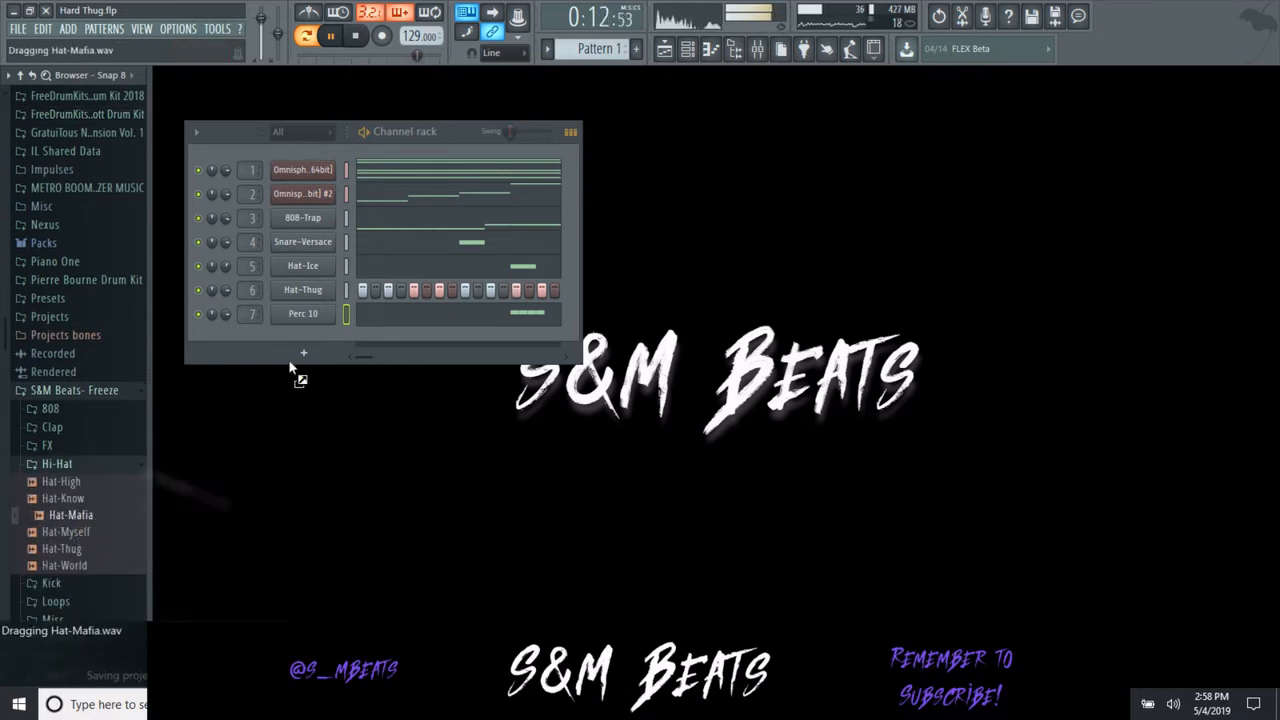
pyautogui.moveTo(303, 291); pyautogui.dragTo(303, 291)
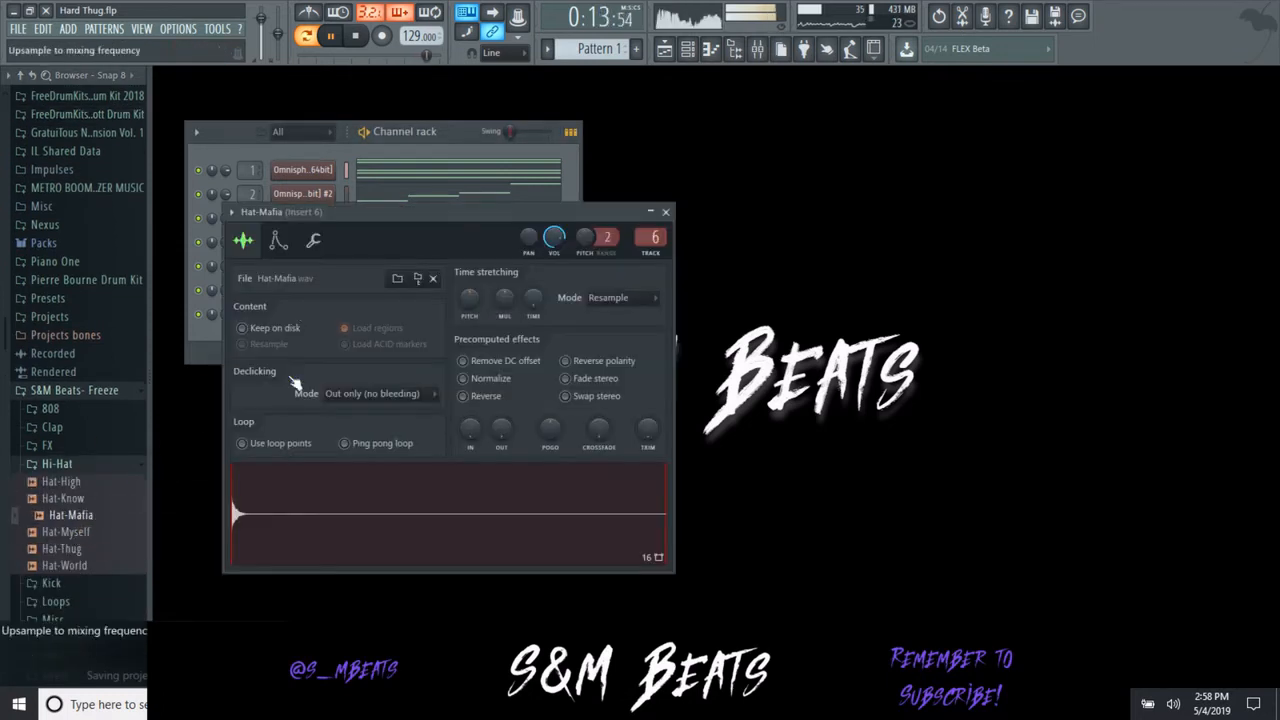
pyautogui.click(666, 212)
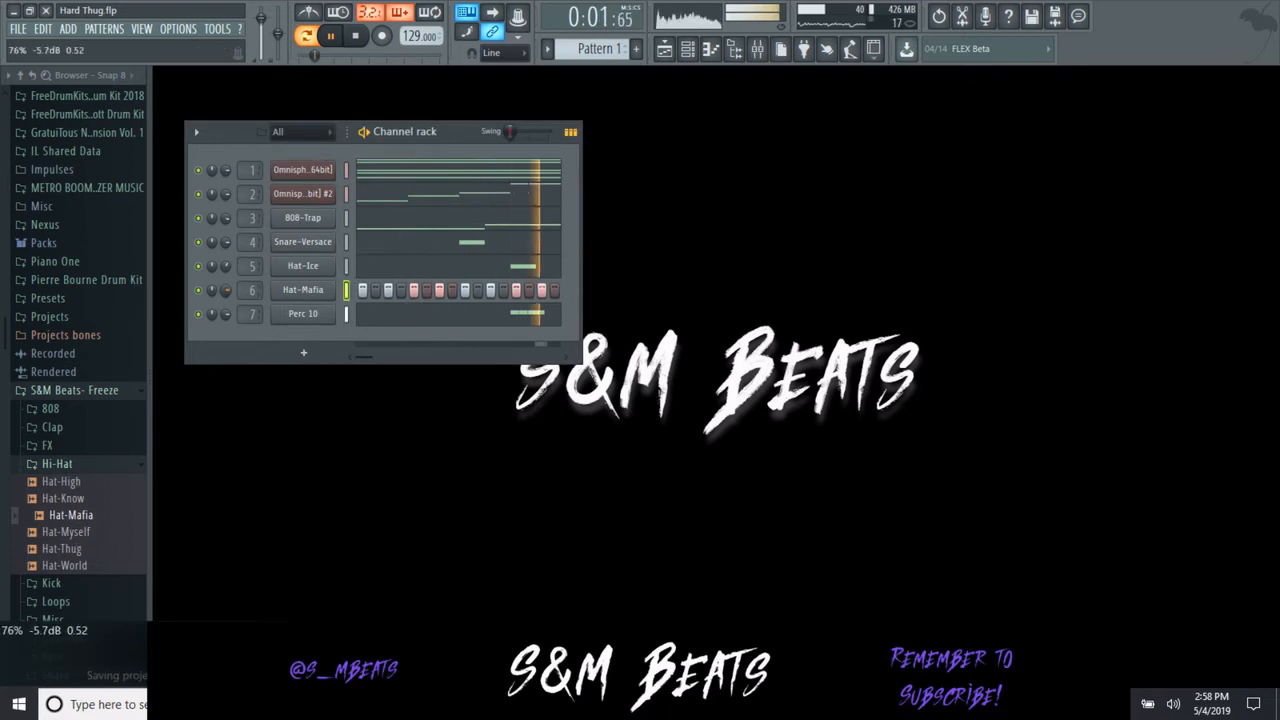
# - Delete all Hat-Mafia notes in its piano roll and collapse the S&M Beats- Freeze kit
pyautogui.rightClick(323, 302)
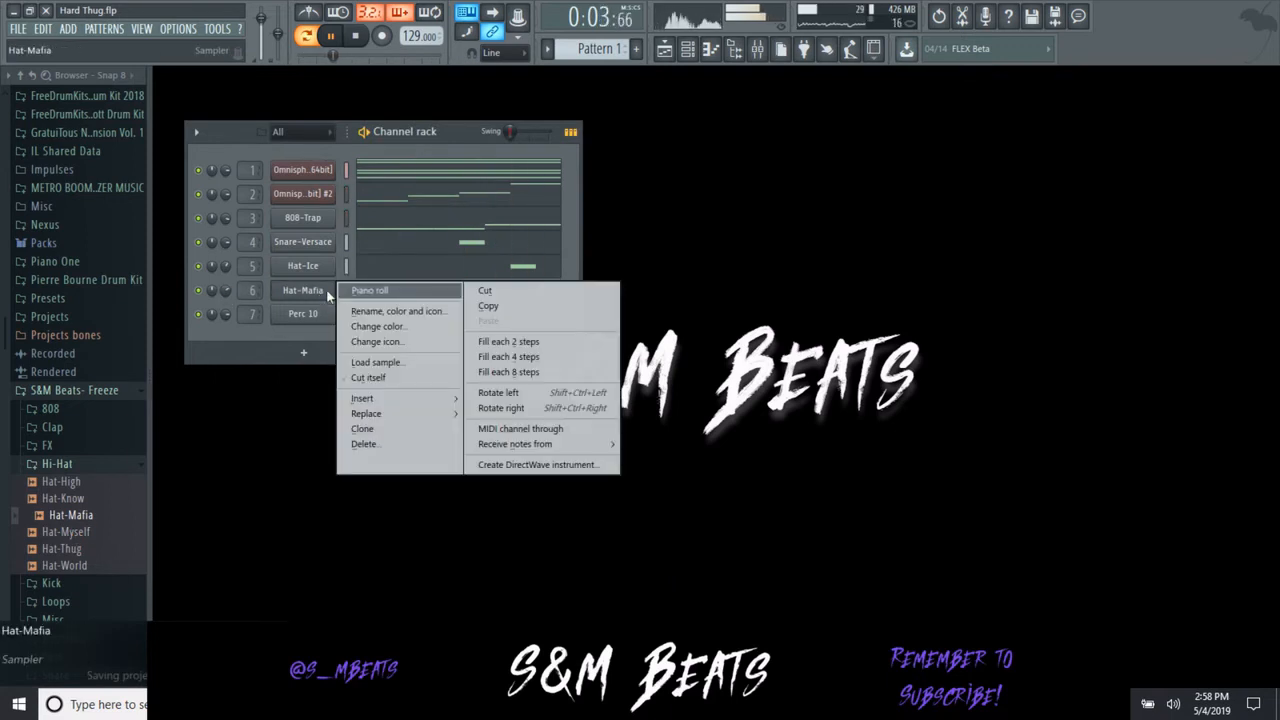
pyautogui.click(364, 292)
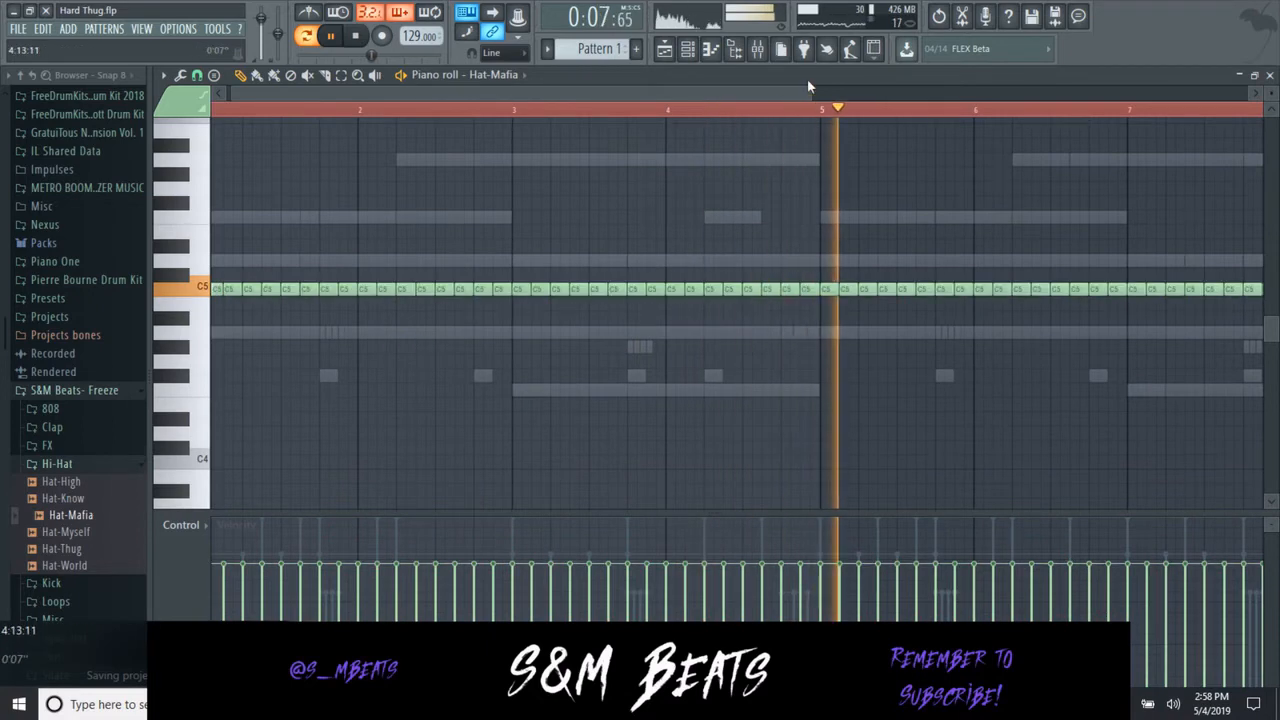
pyautogui.scroll(-2, 1057, 277)
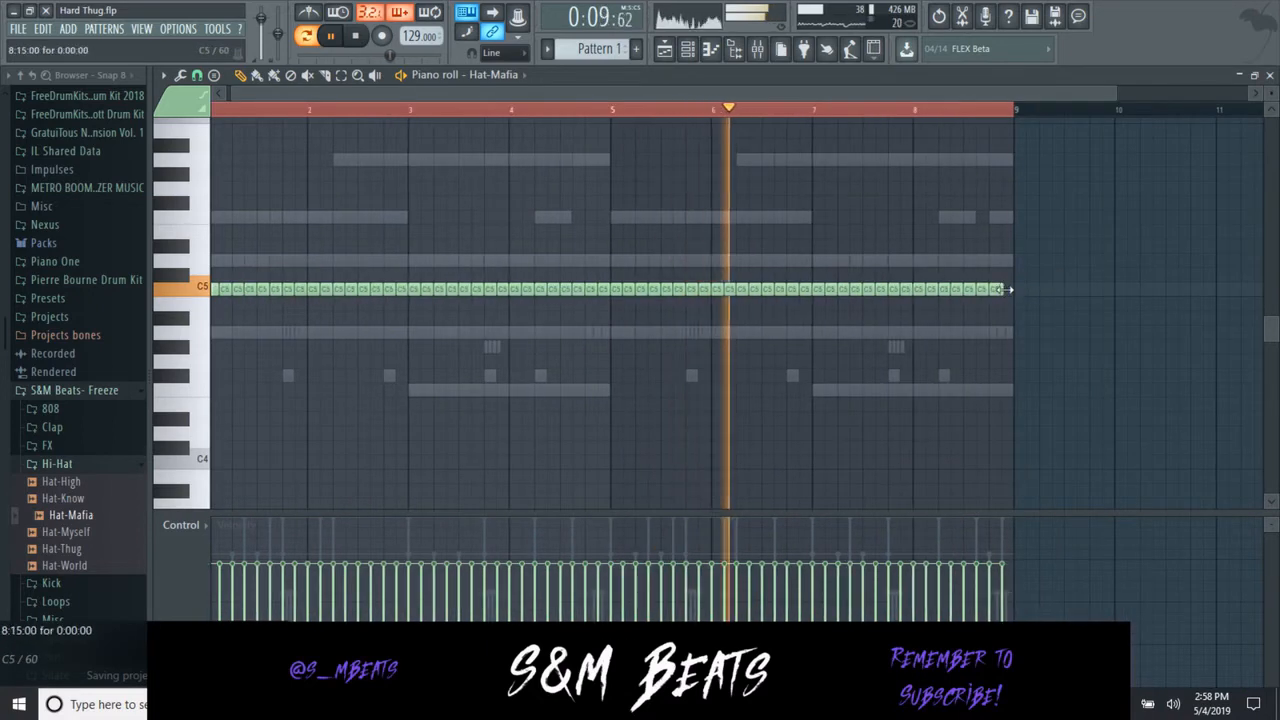
pyautogui.press('Delete')
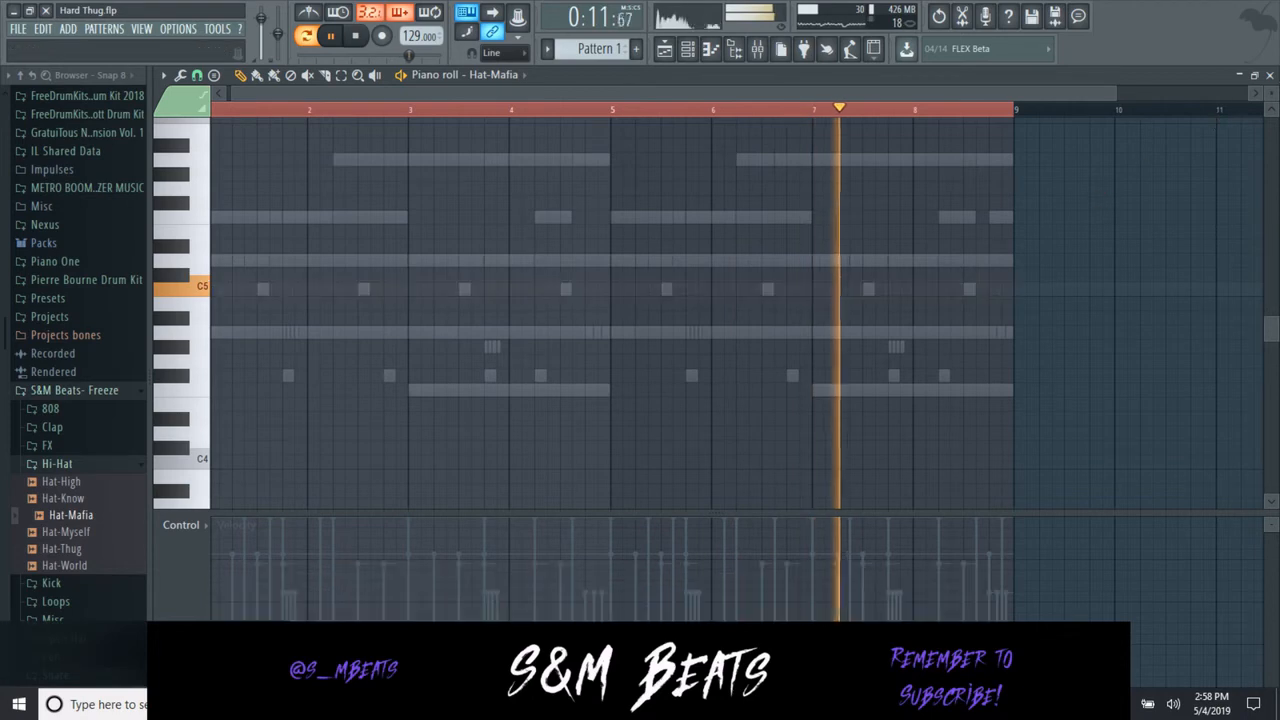
pyautogui.click(1270, 76)
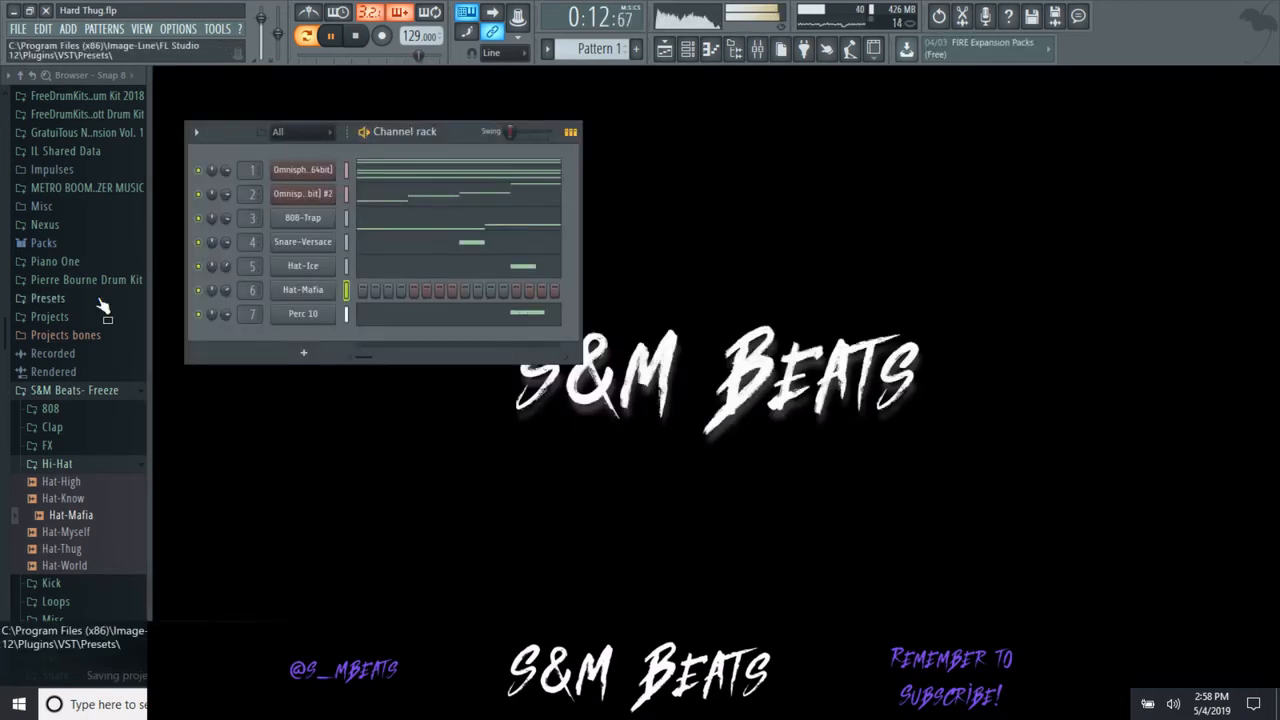
pyautogui.click(66, 468)
pyautogui.click(74, 391)
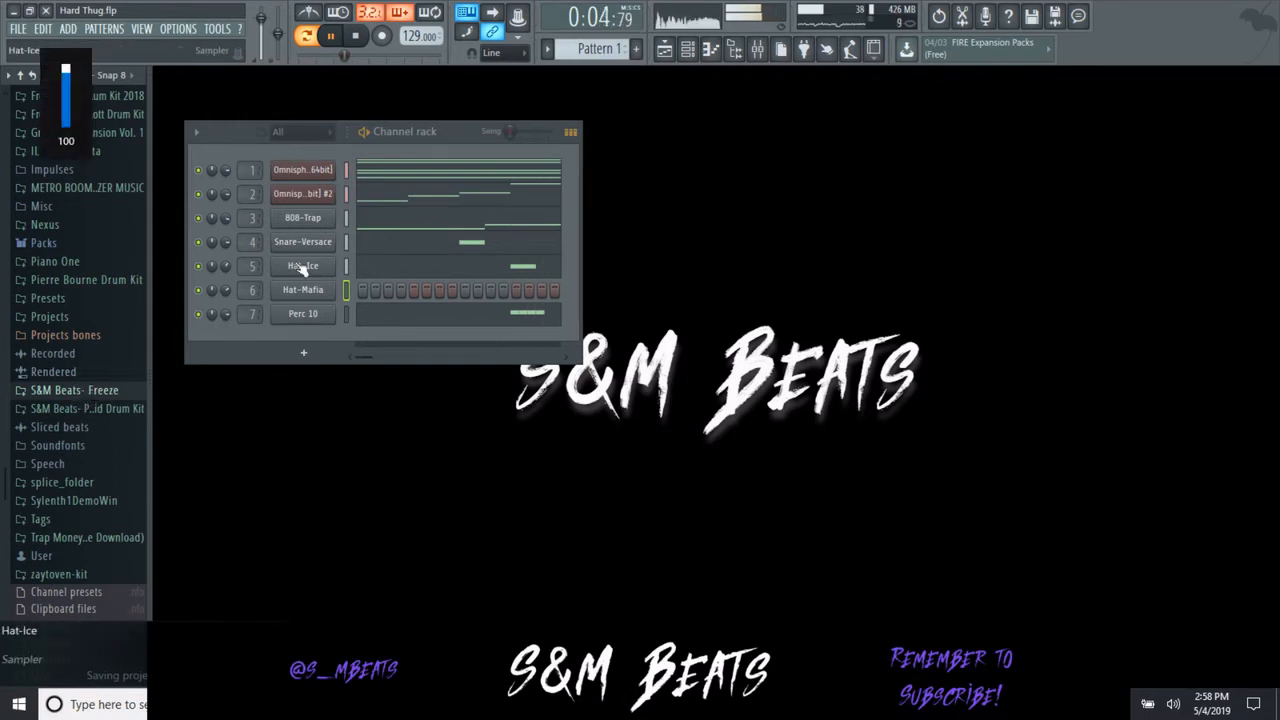
# - In the Omnisphere #2 melody, move the third note of bar 1 to A5 and the fourth note to F5
pyautogui.click(452, 197)
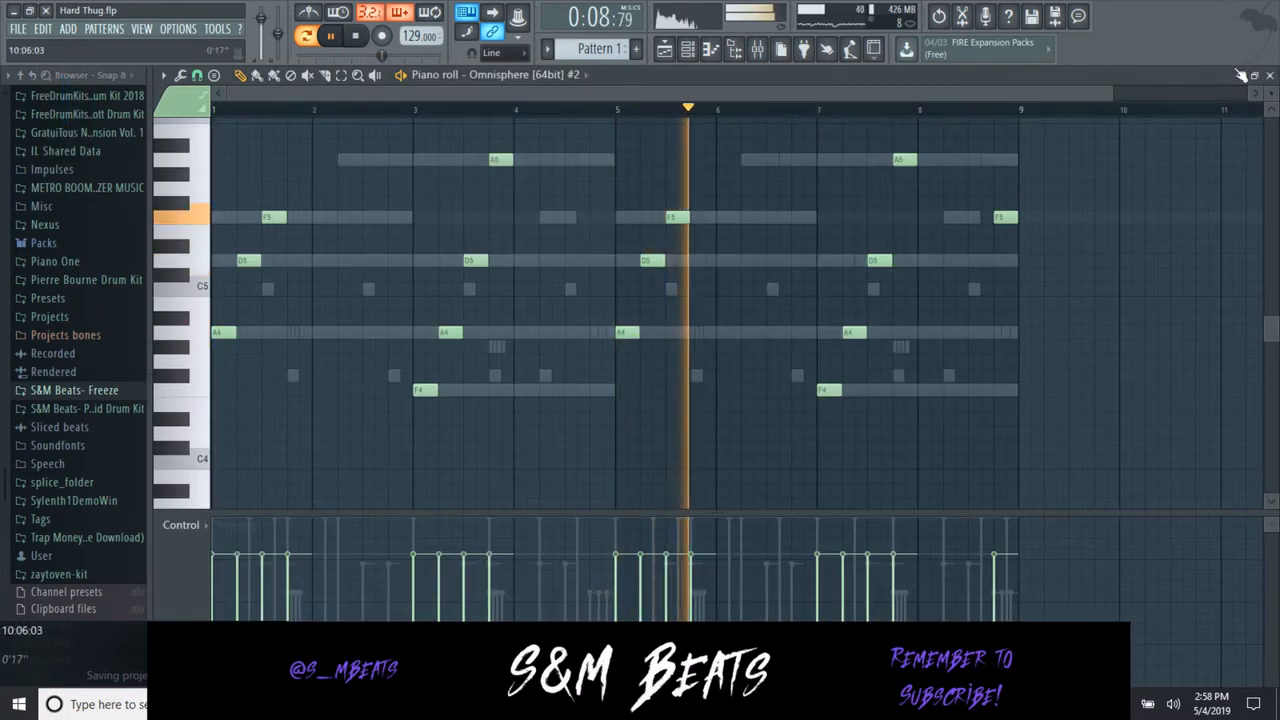
pyautogui.click(1270, 75)
pyautogui.click(493, 218)
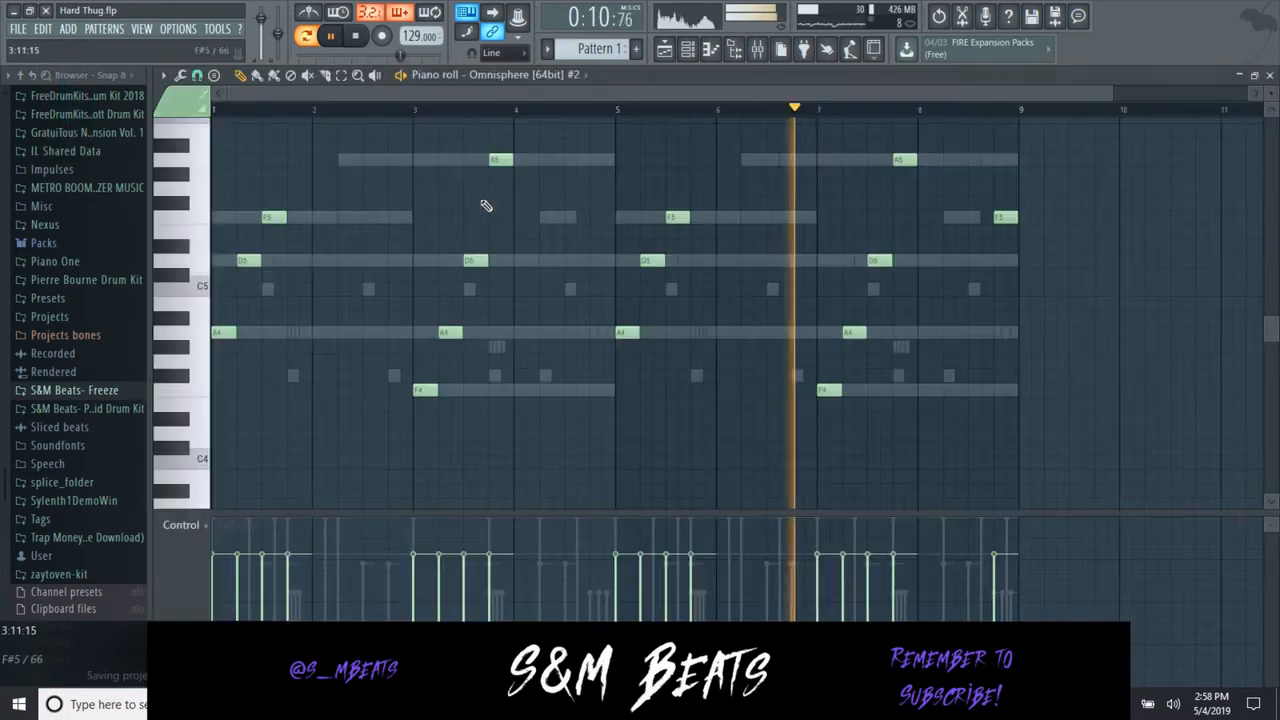
pyautogui.press('space')
pyautogui.scroll(1, 296, 193)
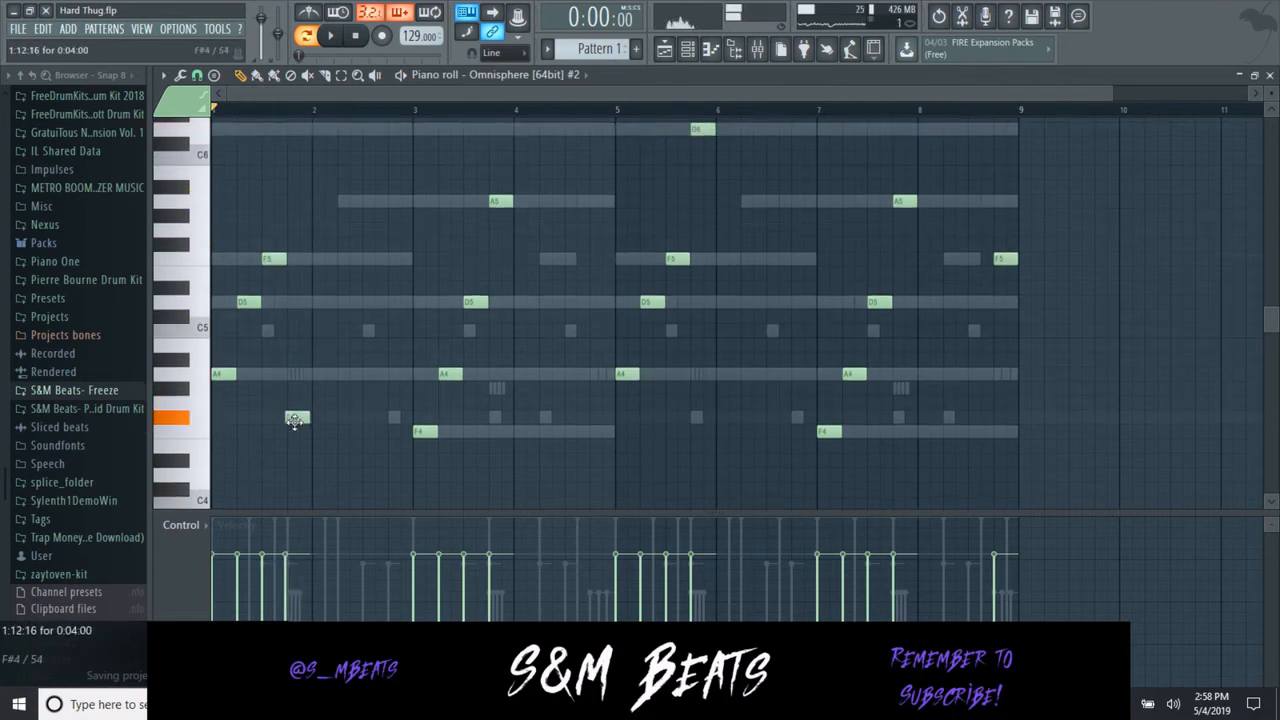
pyautogui.press('space')
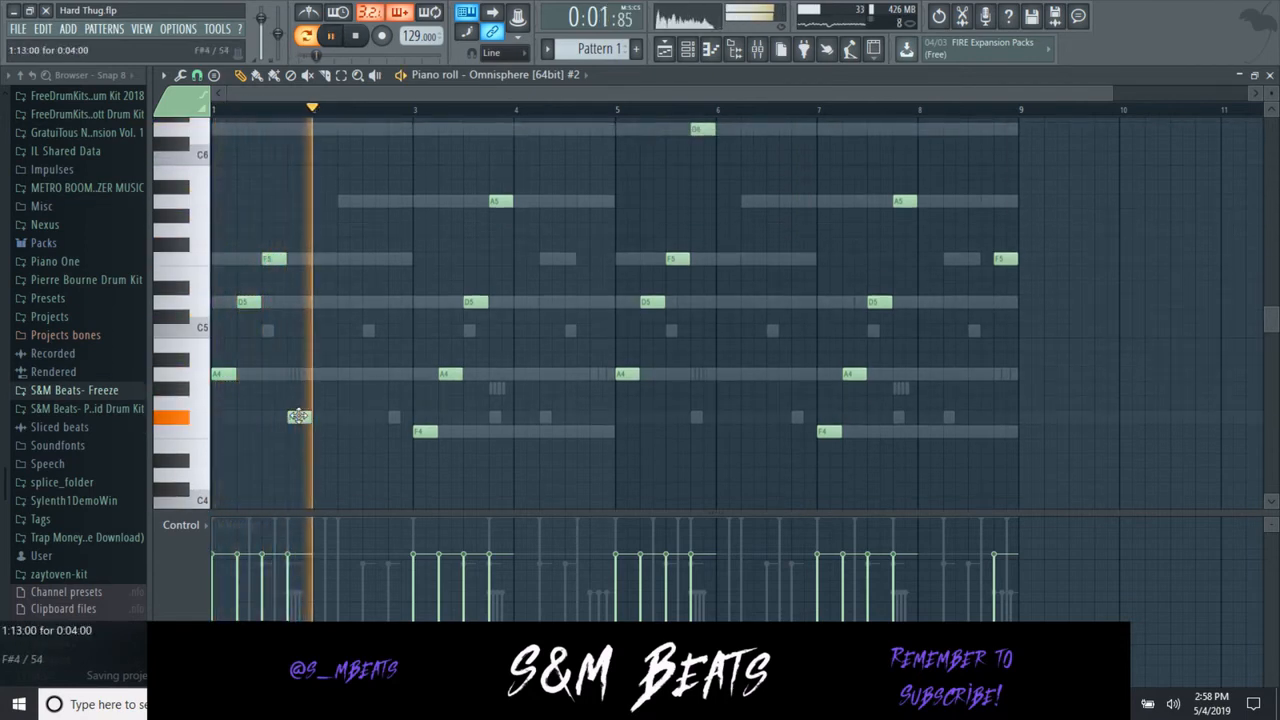
pyautogui.moveTo(298, 416); pyautogui.dragTo(297, 388)
pyautogui.press('space')
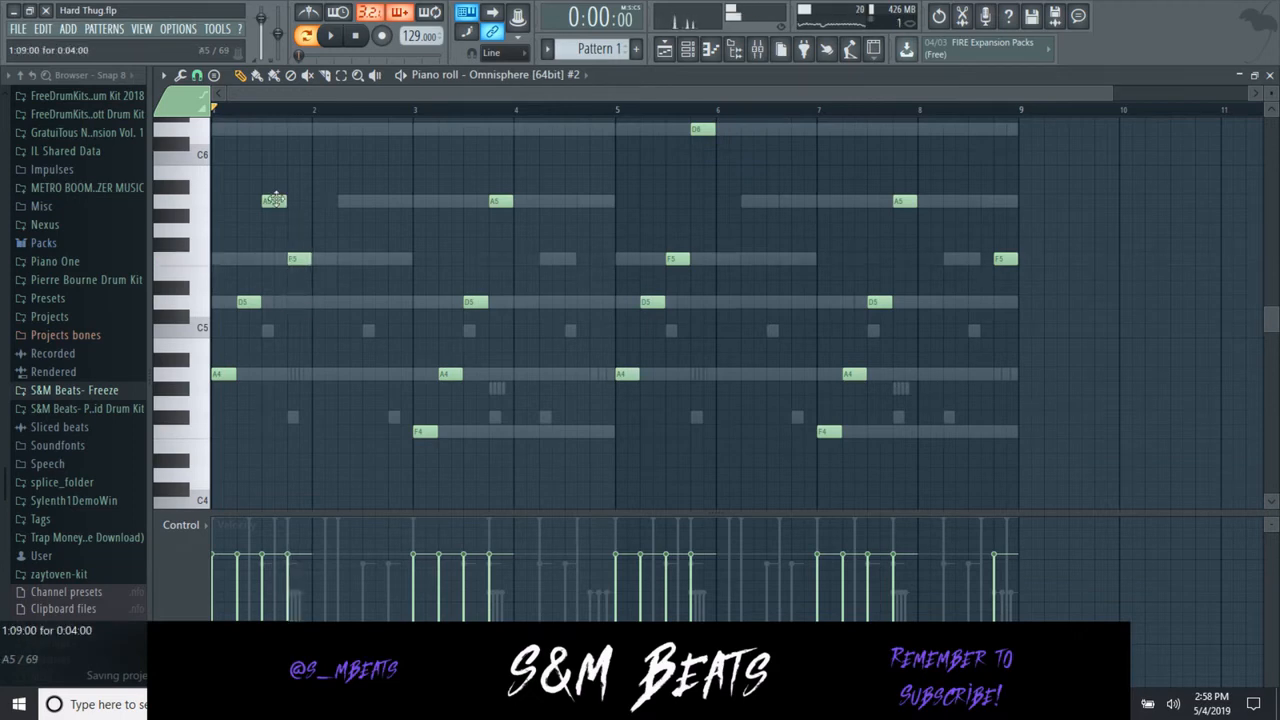
# - In bar 3 of the Omnisphere #2 melody, set the third note to A5 and the fourth note to D5
pyautogui.click(208, 78)
pyautogui.click(225, 228)
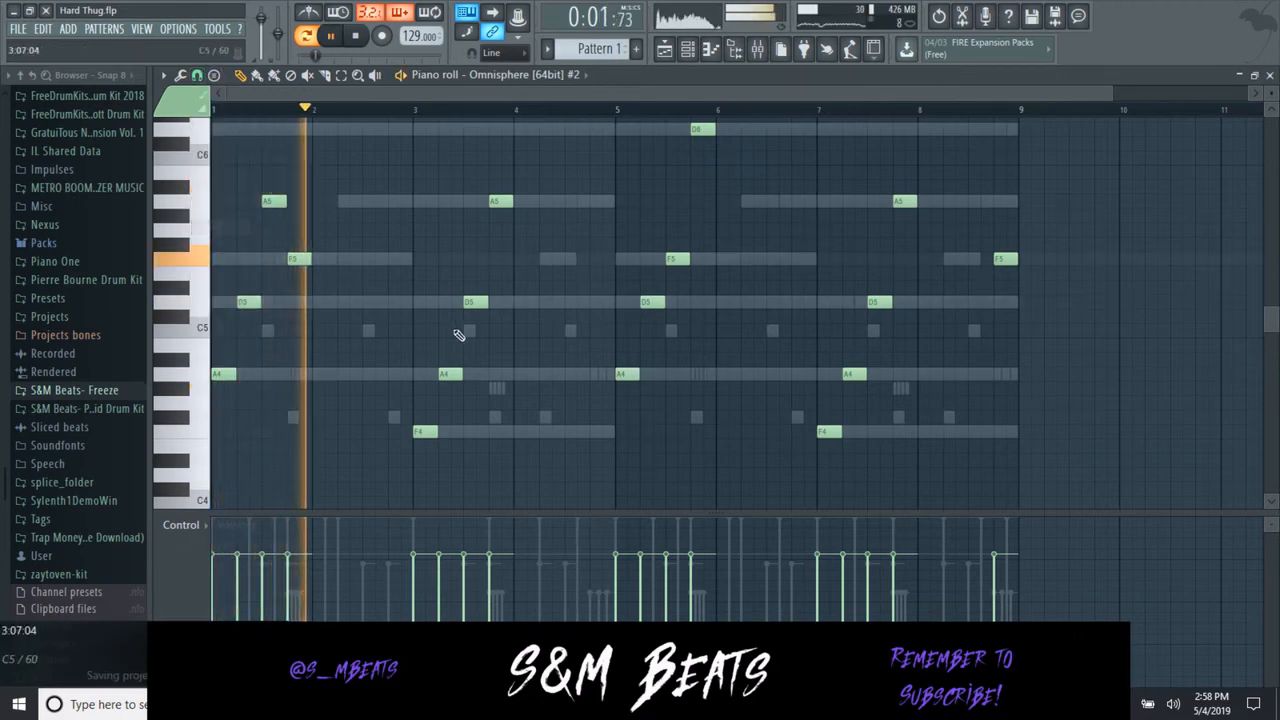
pyautogui.rightClick(475, 302)
pyautogui.moveTo(498, 202); pyautogui.dragTo(472, 203)
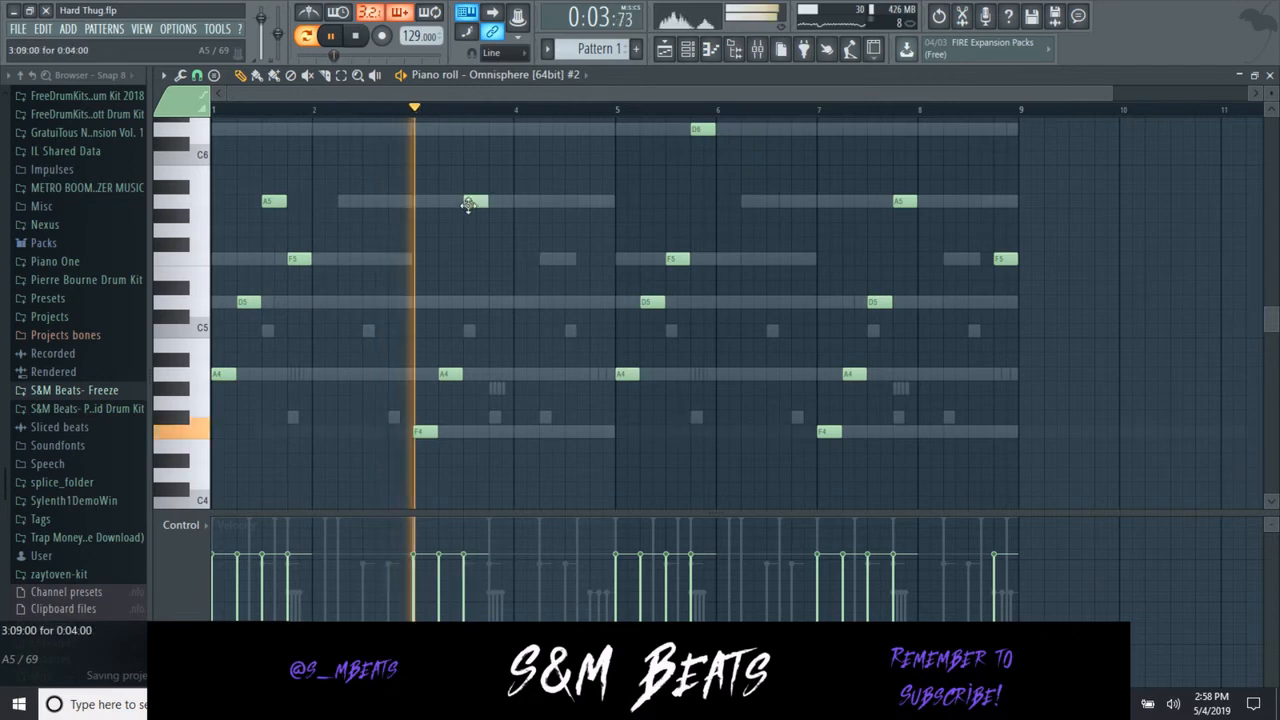
pyautogui.click(490, 302)
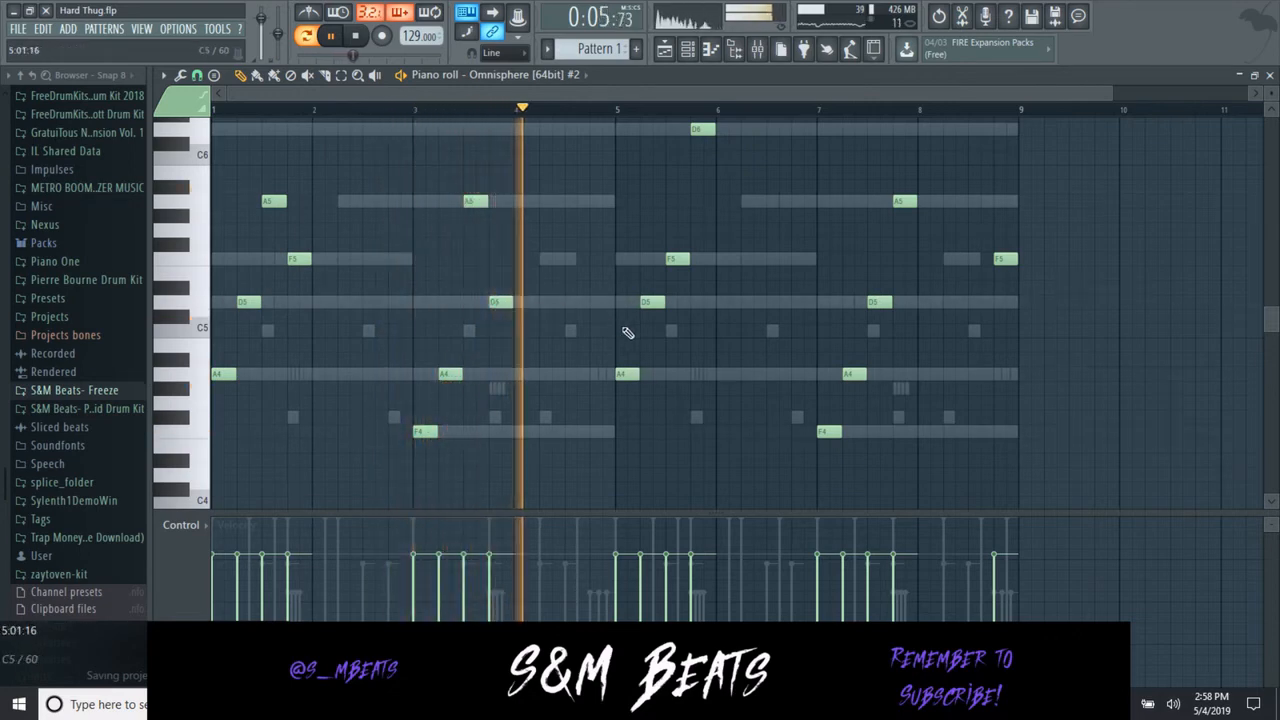
# - Set the third and fourth melody notes to D6 and F5 in bar 5, and to A5 and D5 in bar 7
pyautogui.rightClick(682, 262)
pyautogui.moveTo(711, 130); pyautogui.dragTo(686, 131)
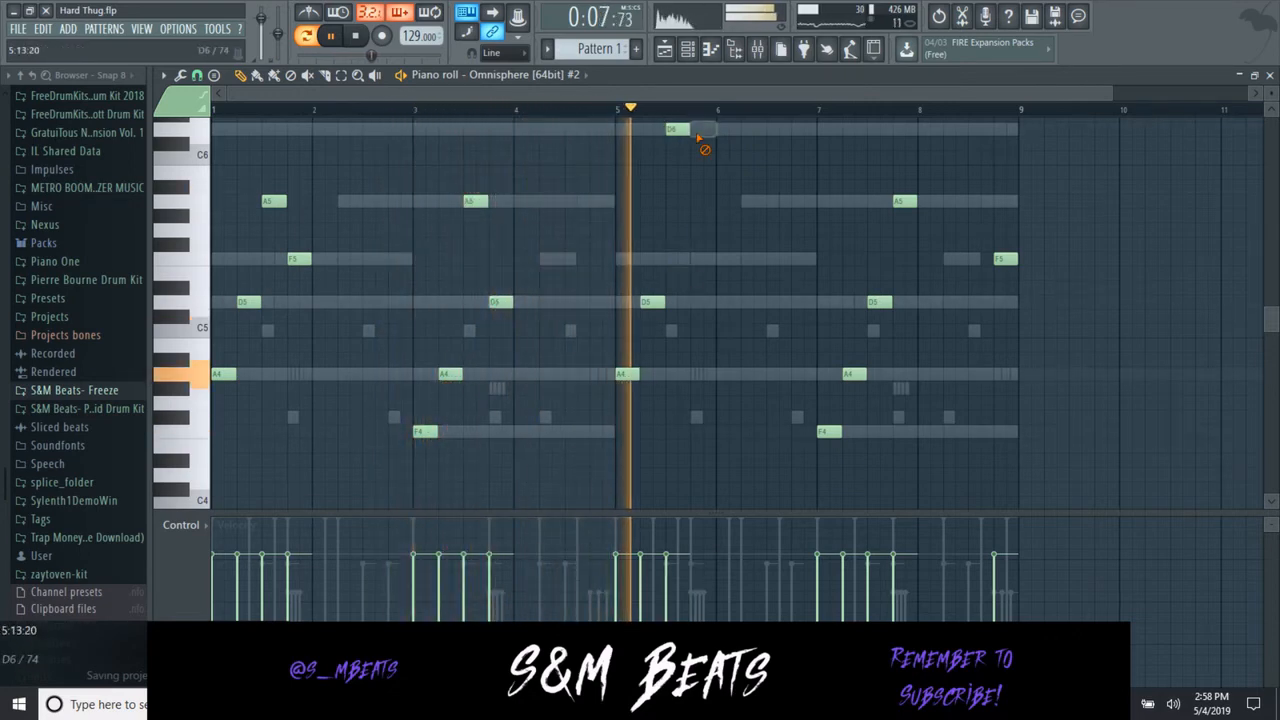
pyautogui.click(700, 259)
pyautogui.rightClick(880, 302)
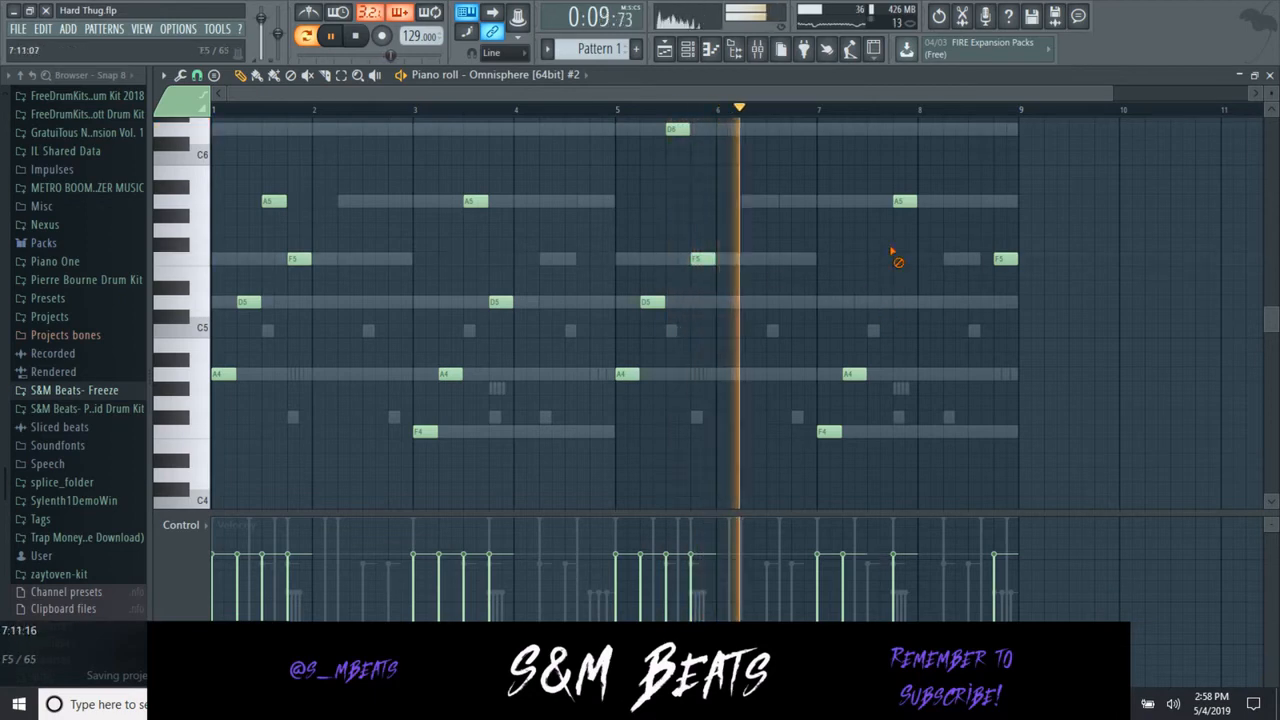
pyautogui.rightClick(902, 201)
pyautogui.click(873, 203)
pyautogui.click(903, 302)
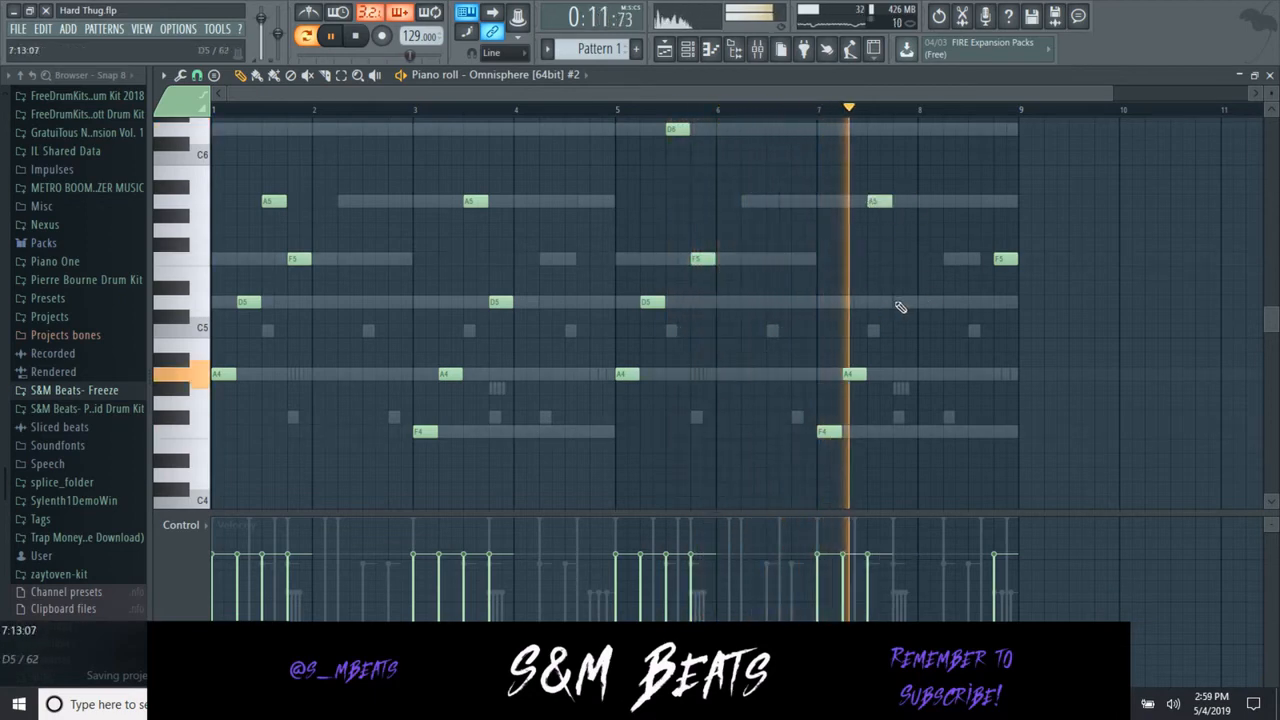
# - Replace the last melody note in bar 8 with an F4 and leave the piano roll
pyautogui.rightClick(1004, 260)
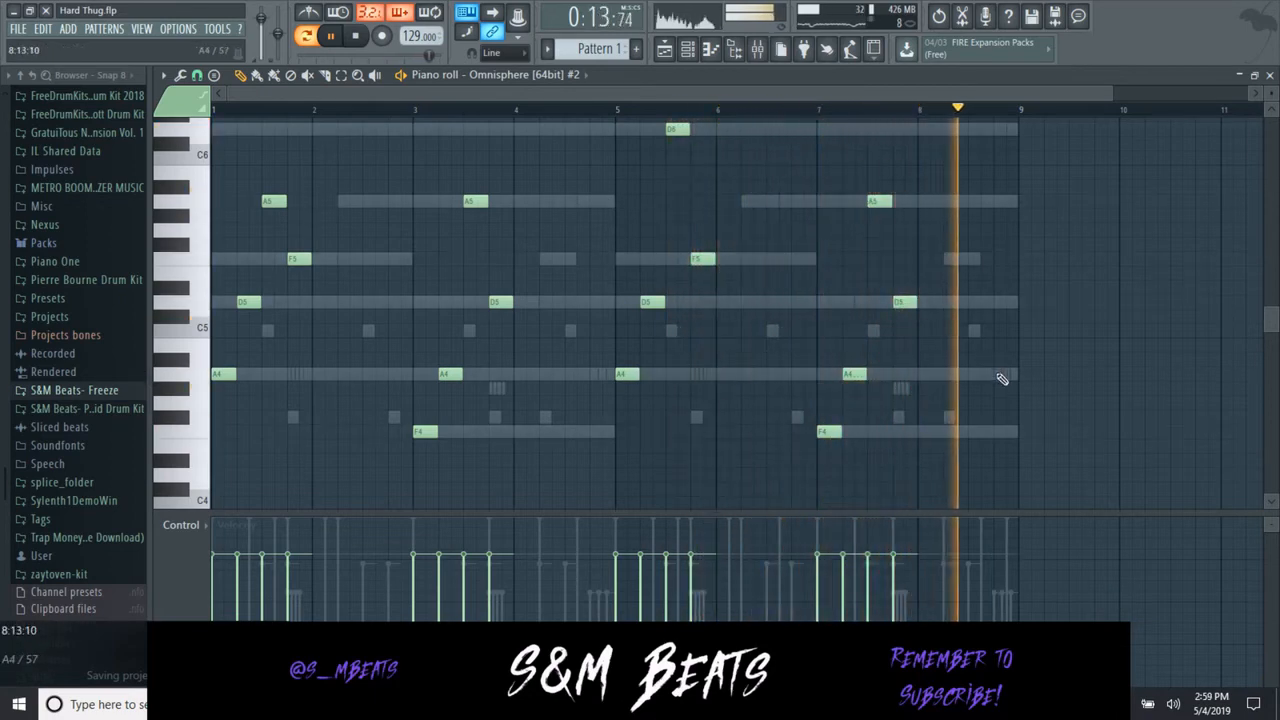
pyautogui.click(997, 375)
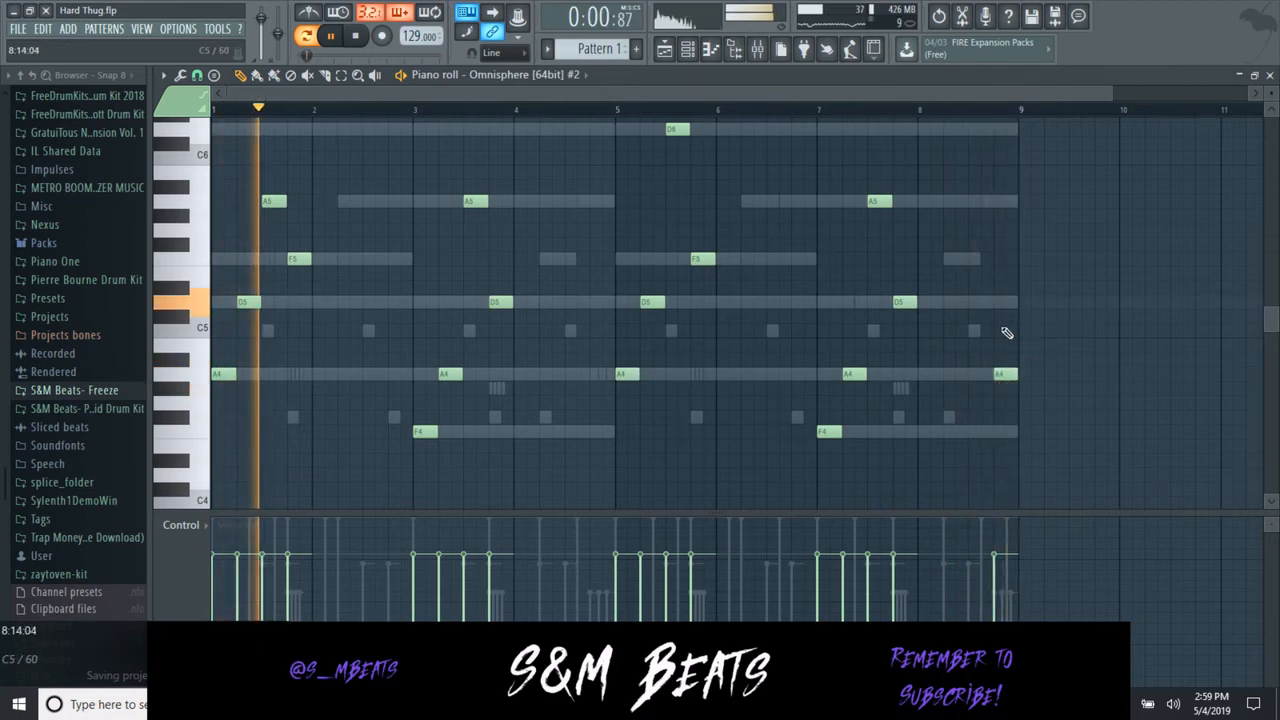
pyautogui.rightClick(1004, 374)
pyautogui.click(1000, 431)
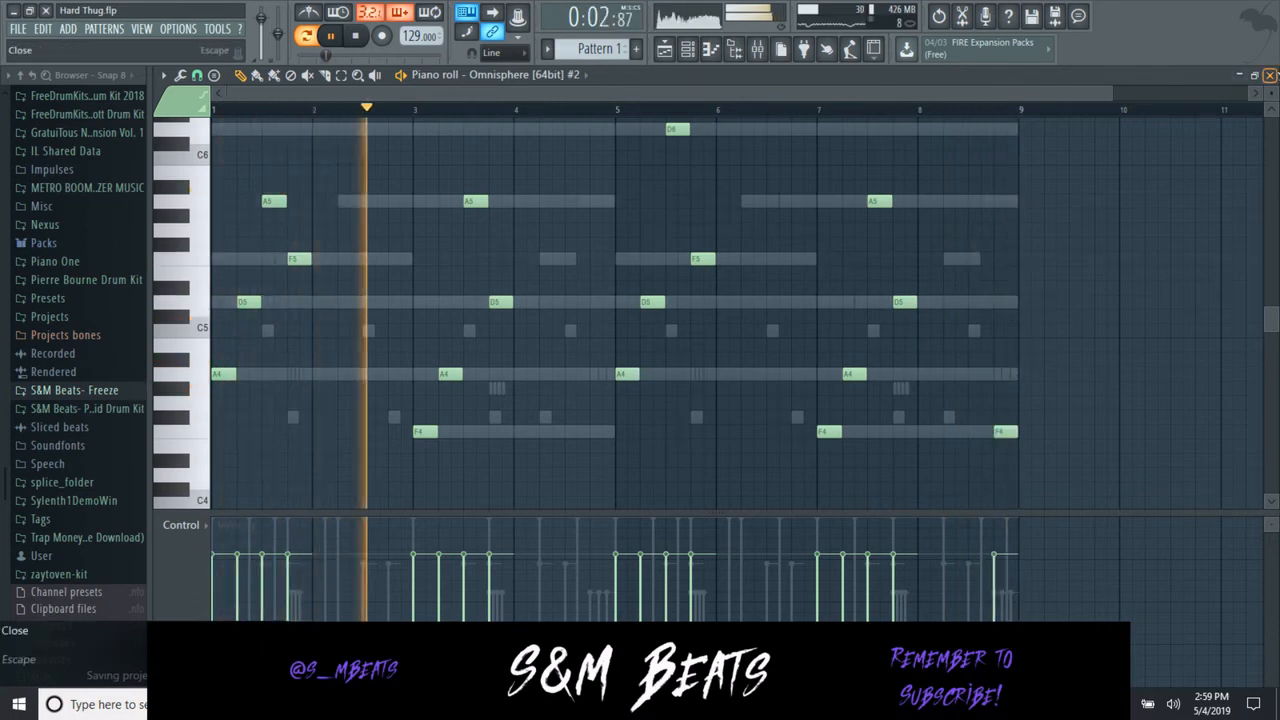
pyautogui.click(1266, 78)
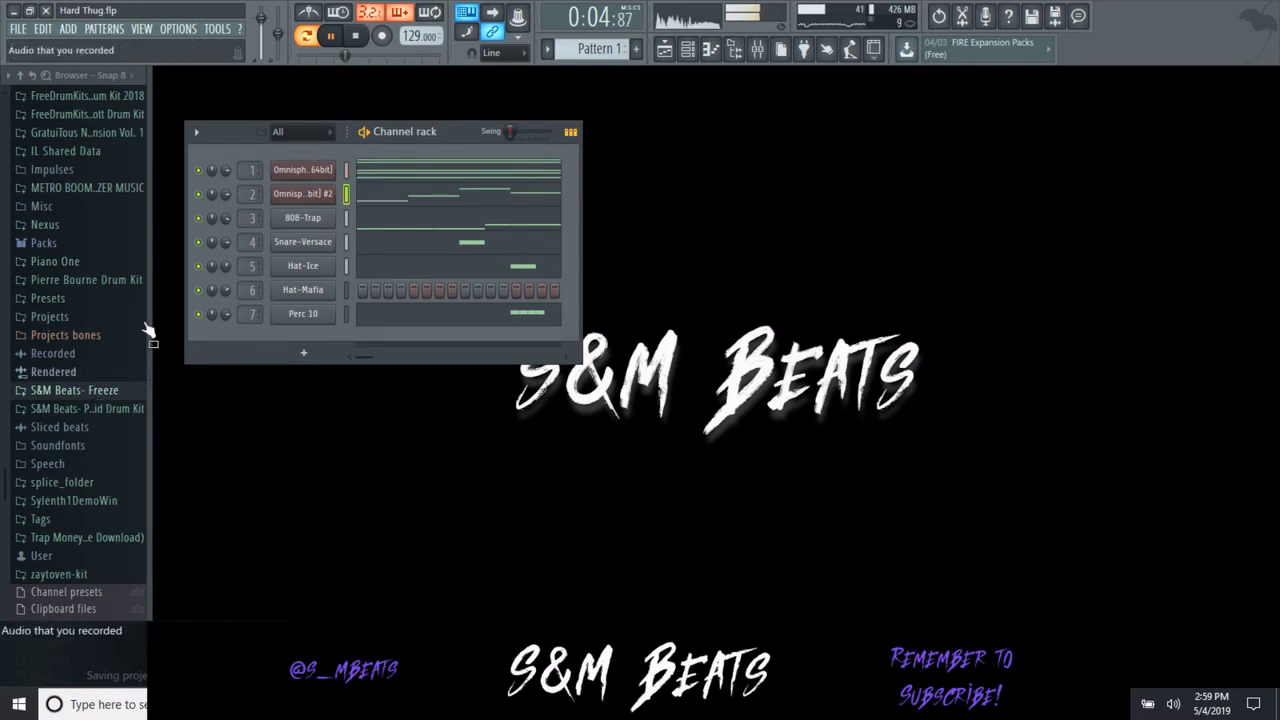
pyautogui.click(390, 205)
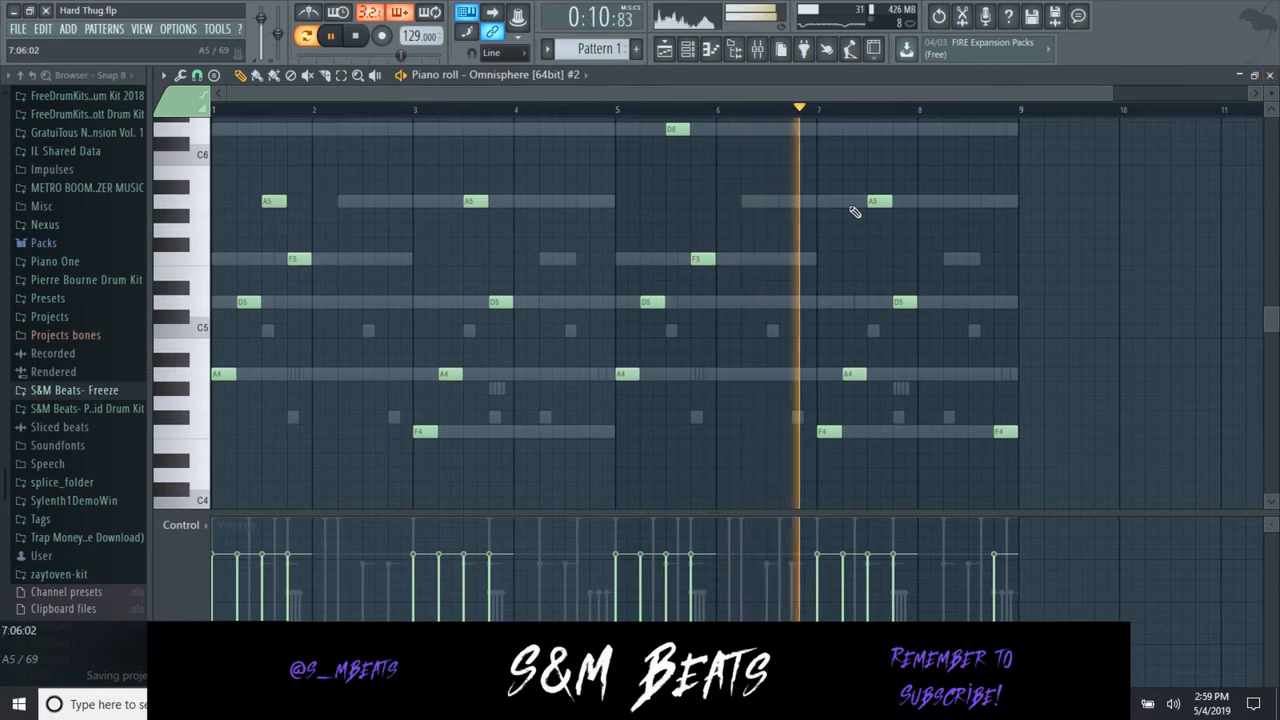
pyautogui.press('F7')
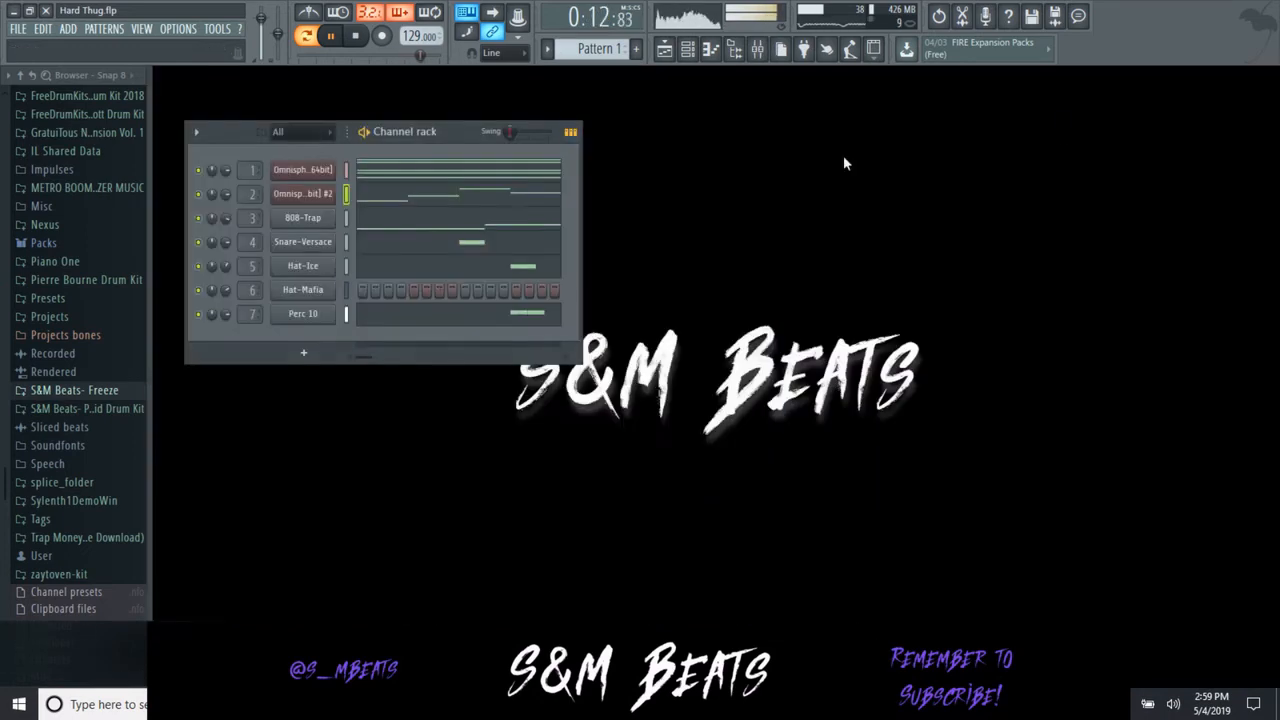
# - Add Kick-Forever from the S&M Beats- Freeze Kick folder as a new channel routed to mixer track 8
pyautogui.scroll(2, 95, 360)
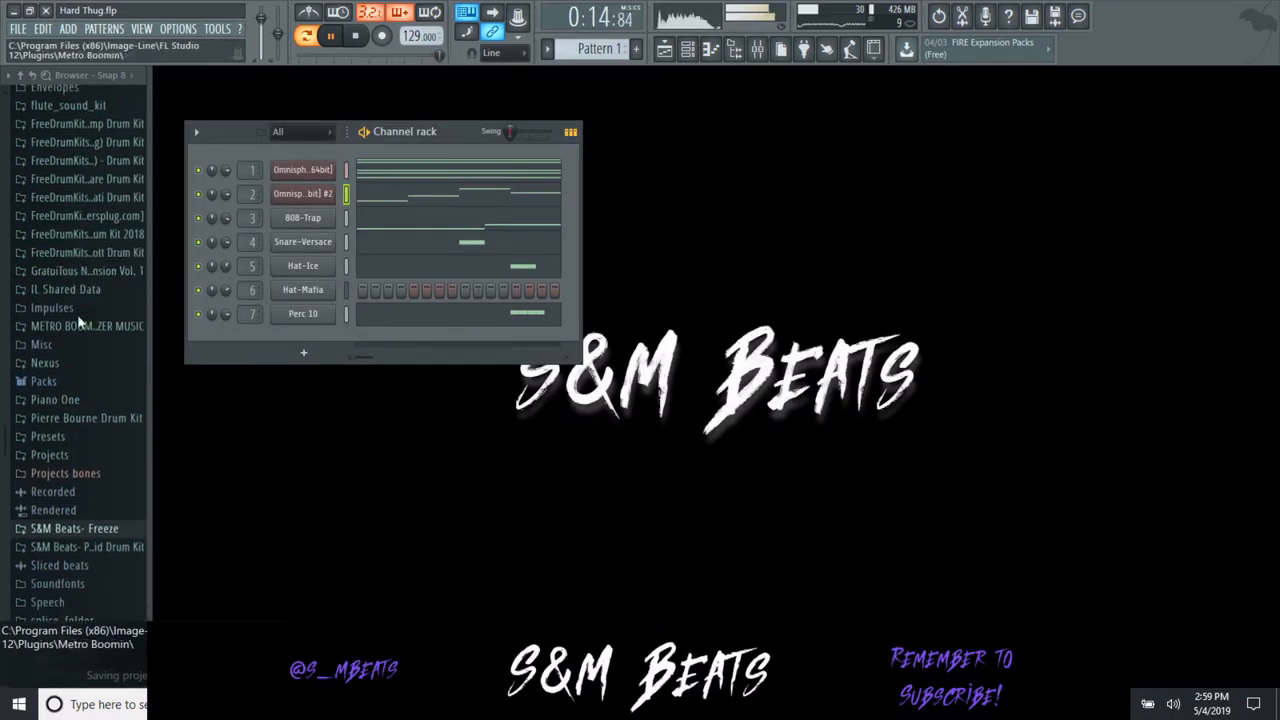
pyautogui.scroll(-3, 80, 320)
pyautogui.click(82, 320)
pyautogui.scroll(-3, 83, 330)
pyautogui.click(68, 310)
pyautogui.press('space')
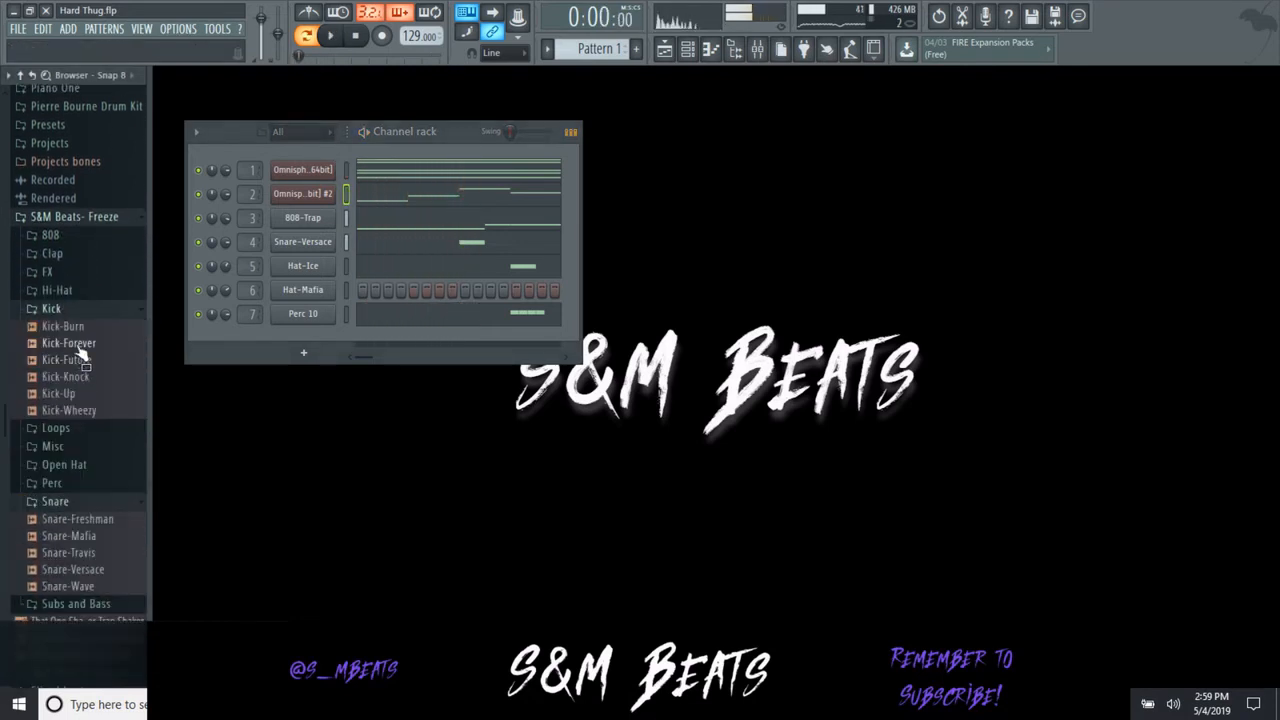
pyautogui.moveTo(285, 340); pyautogui.dragTo(268, 340)
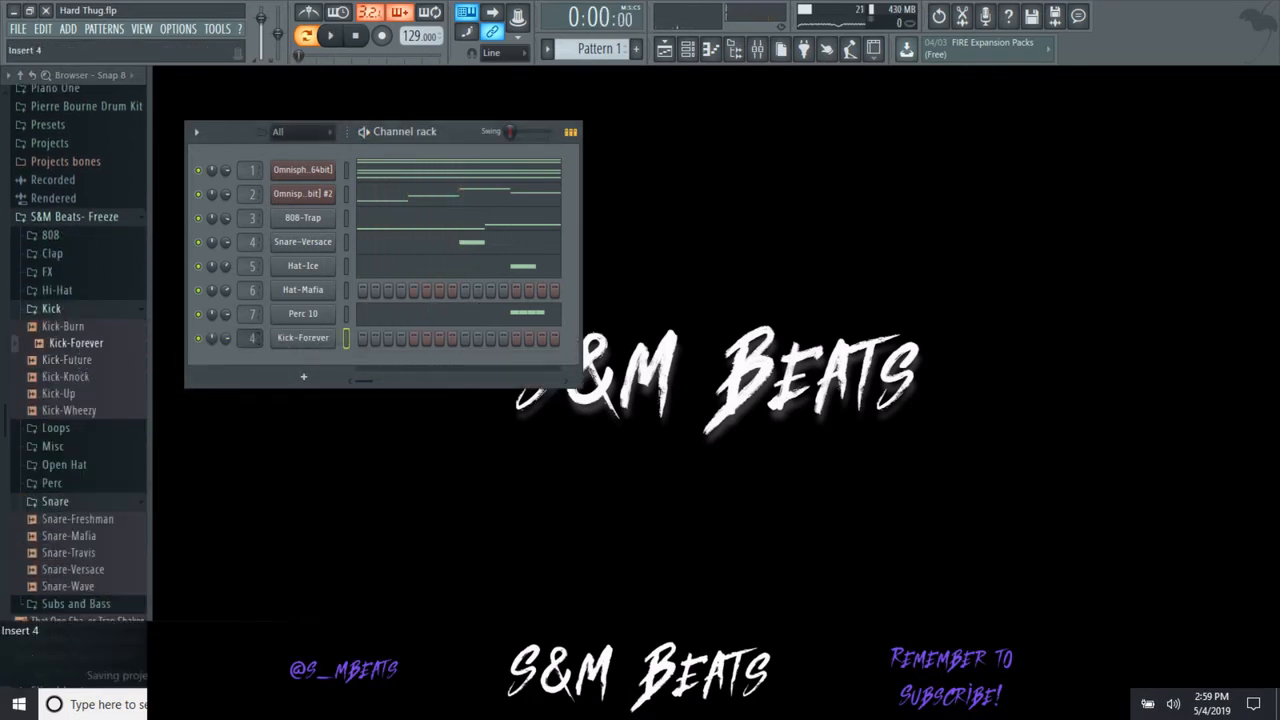
# - In the Kick-Forever piano roll, place C5 kicks on beats 1 and 4 of bar 1, beat 2 of bar 2 and a triple from its beat 4
pyautogui.rightClick(285, 340)
pyautogui.click(292, 339)
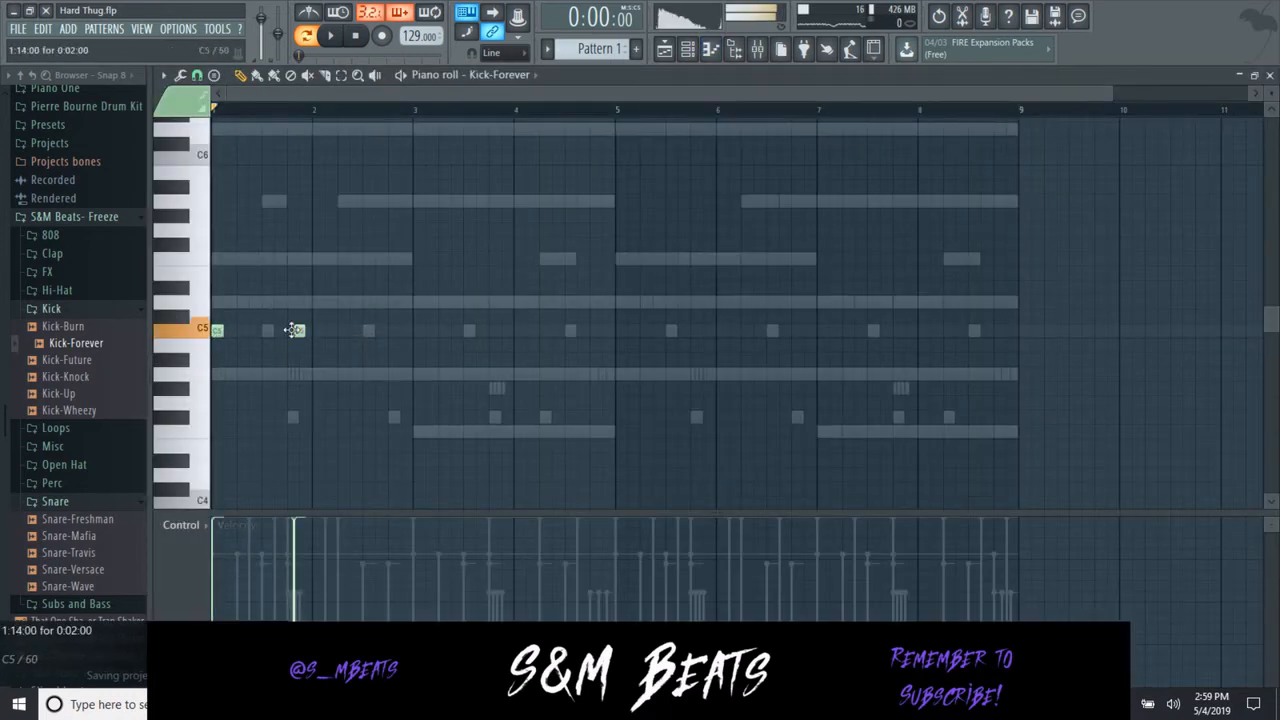
pyautogui.click(343, 331)
pyautogui.click(393, 331)
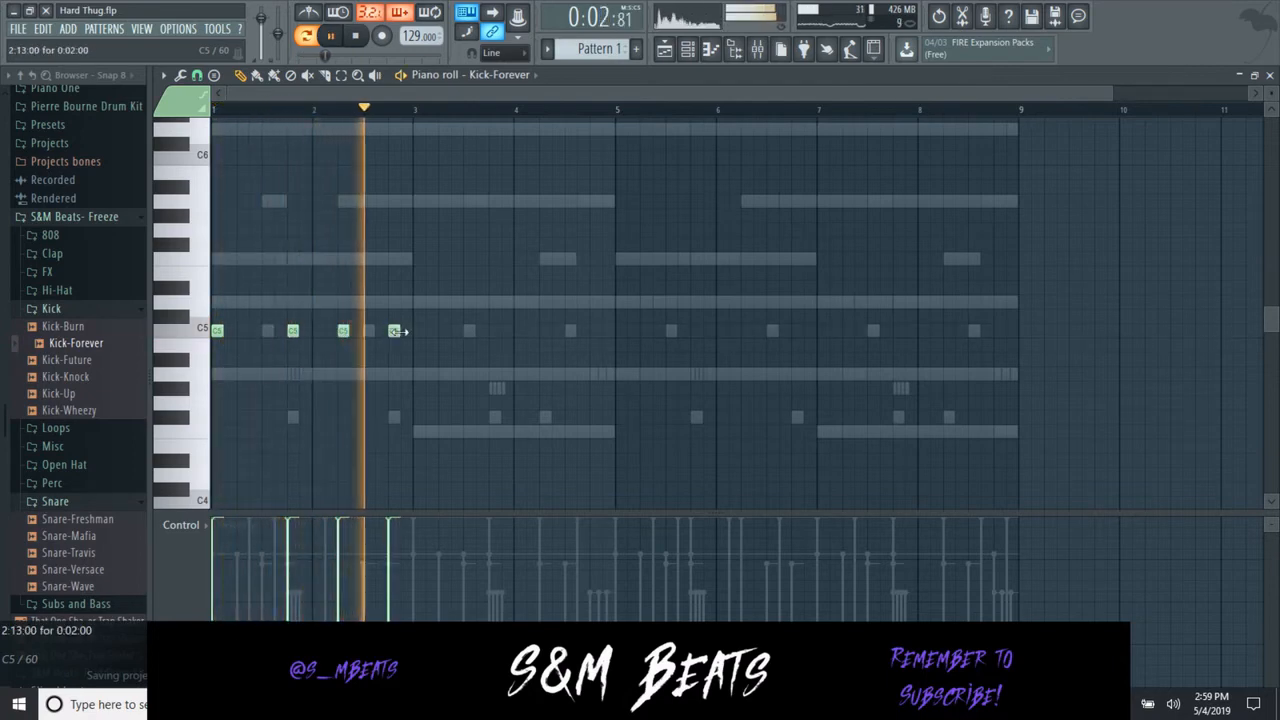
pyautogui.press('space')
pyautogui.click(399, 331)
pyautogui.click(405, 331)
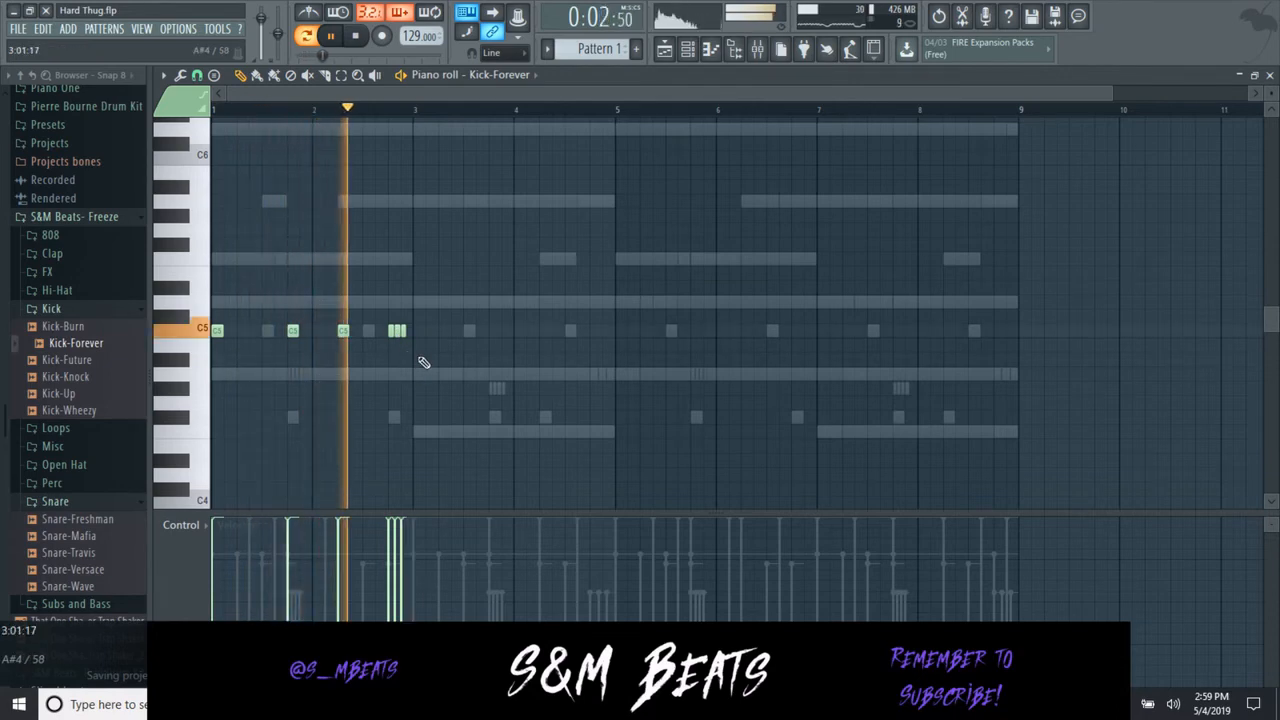
# - Place C5 kicks on beat 4 of bar 3, beat 2 of bar 4 and a pair around its beat 4, removing the early kick in bar 3
pyautogui.click(442, 331)
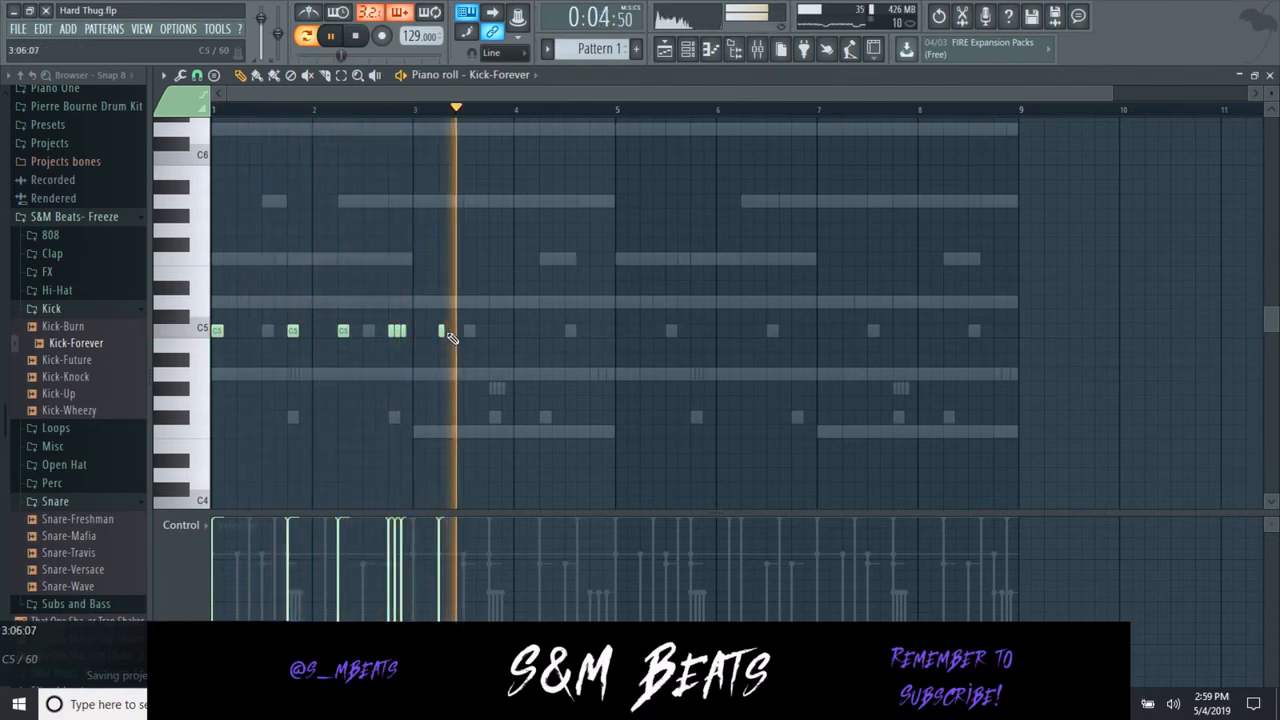
pyautogui.moveTo(446, 331); pyautogui.dragTo(433, 332)
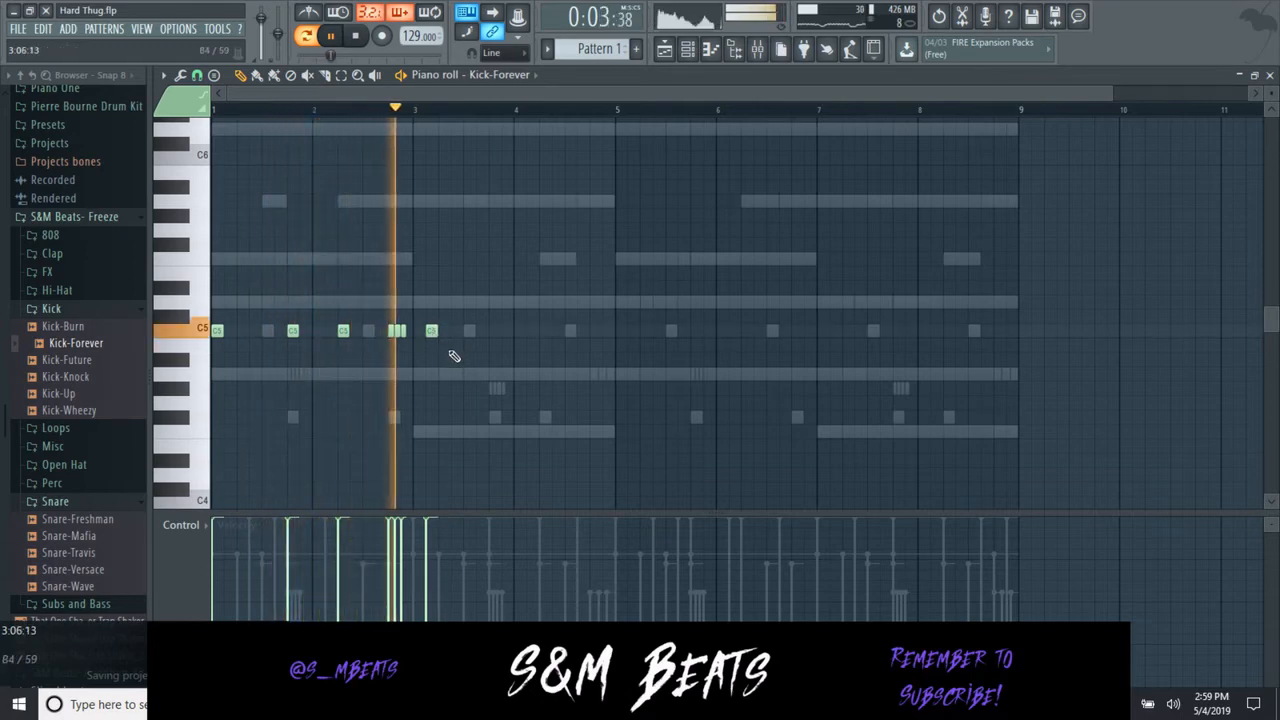
pyautogui.click(494, 331)
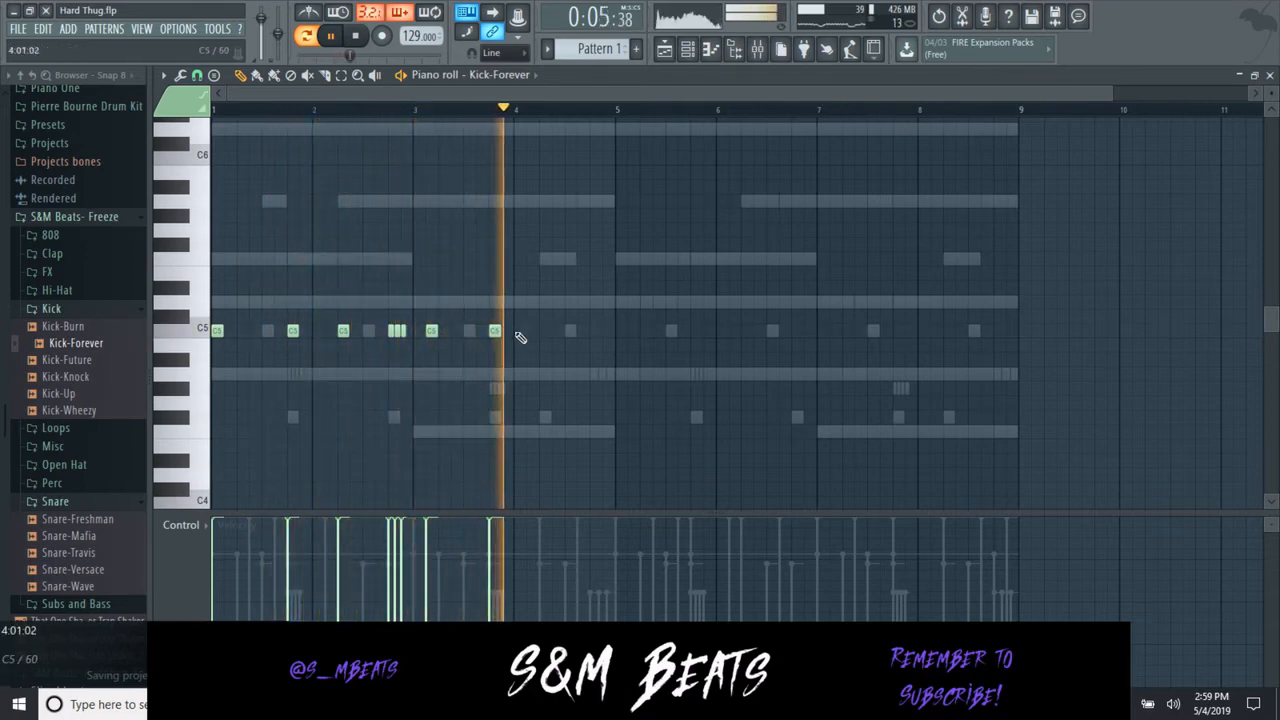
pyautogui.click(545, 331)
pyautogui.click(583, 331)
pyautogui.click(596, 331)
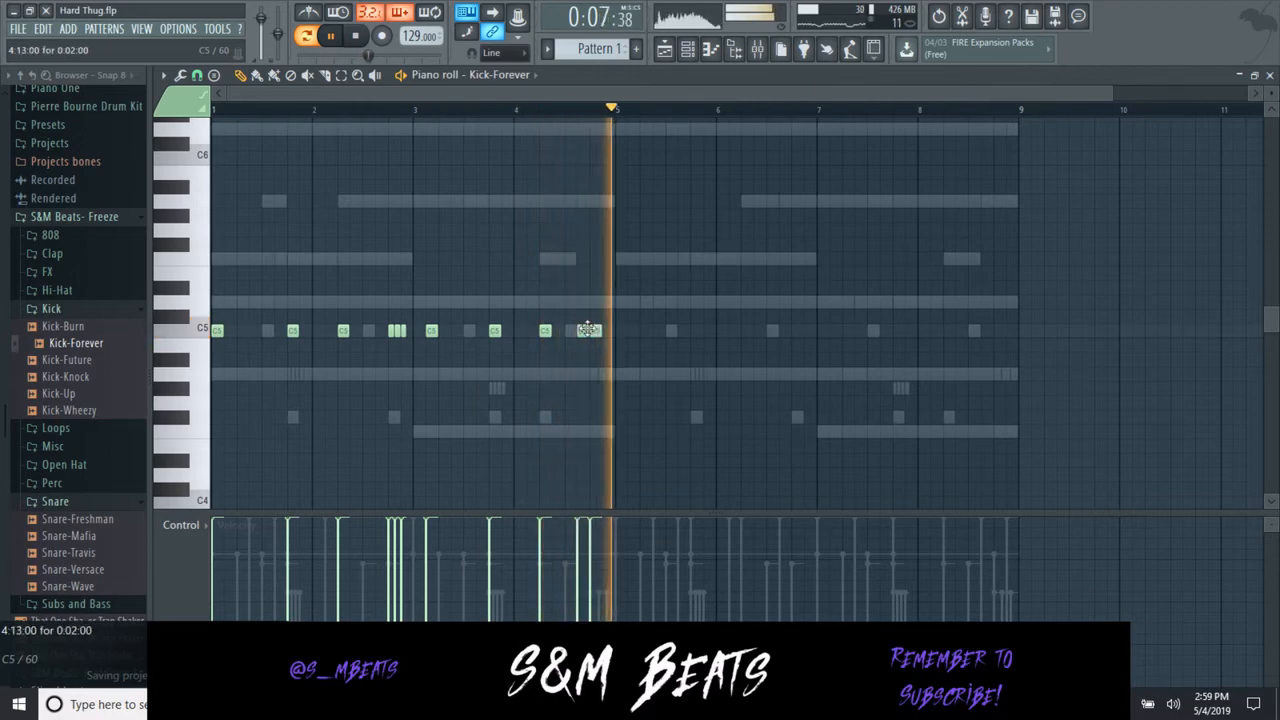
pyautogui.rightClick(431, 331)
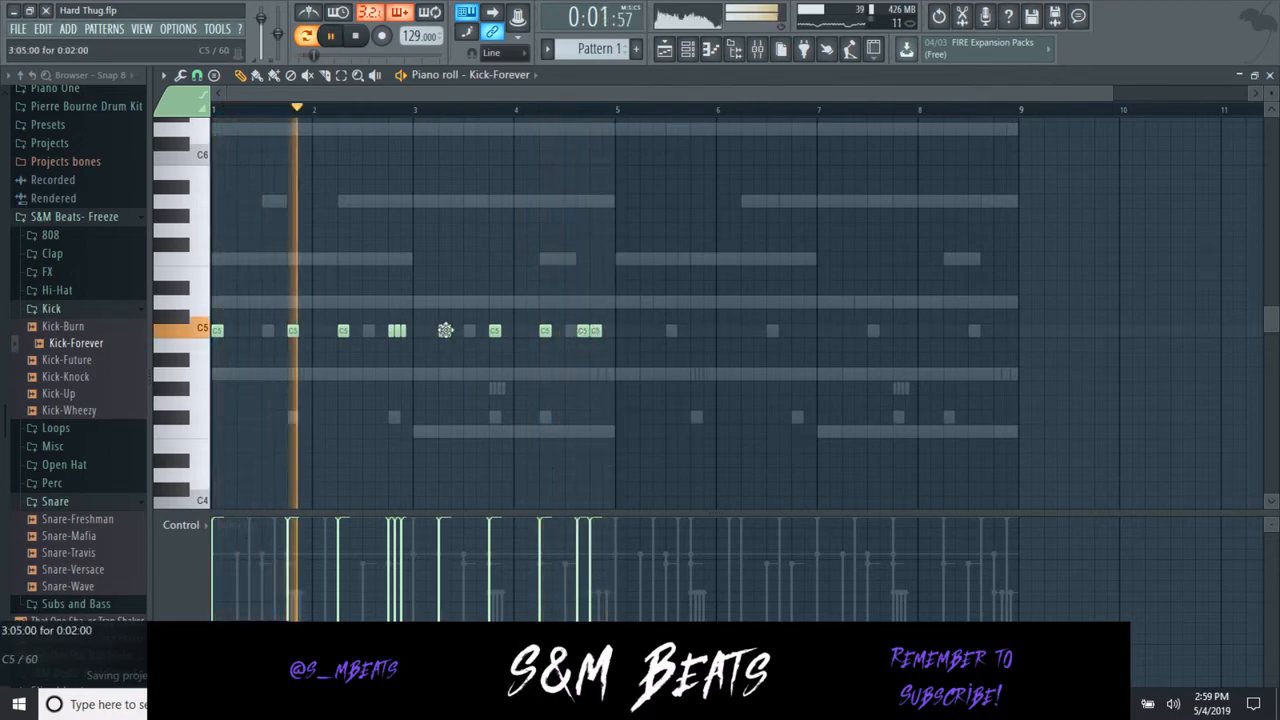
# - Duplicate the four-bar kick pattern into bars 5 to 8 and add a C5 kick at the start of bar 7
pyautogui.hotkey('ctrl', 'b')
pyautogui.moveTo(608, 337); pyautogui.dragTo(620, 336)
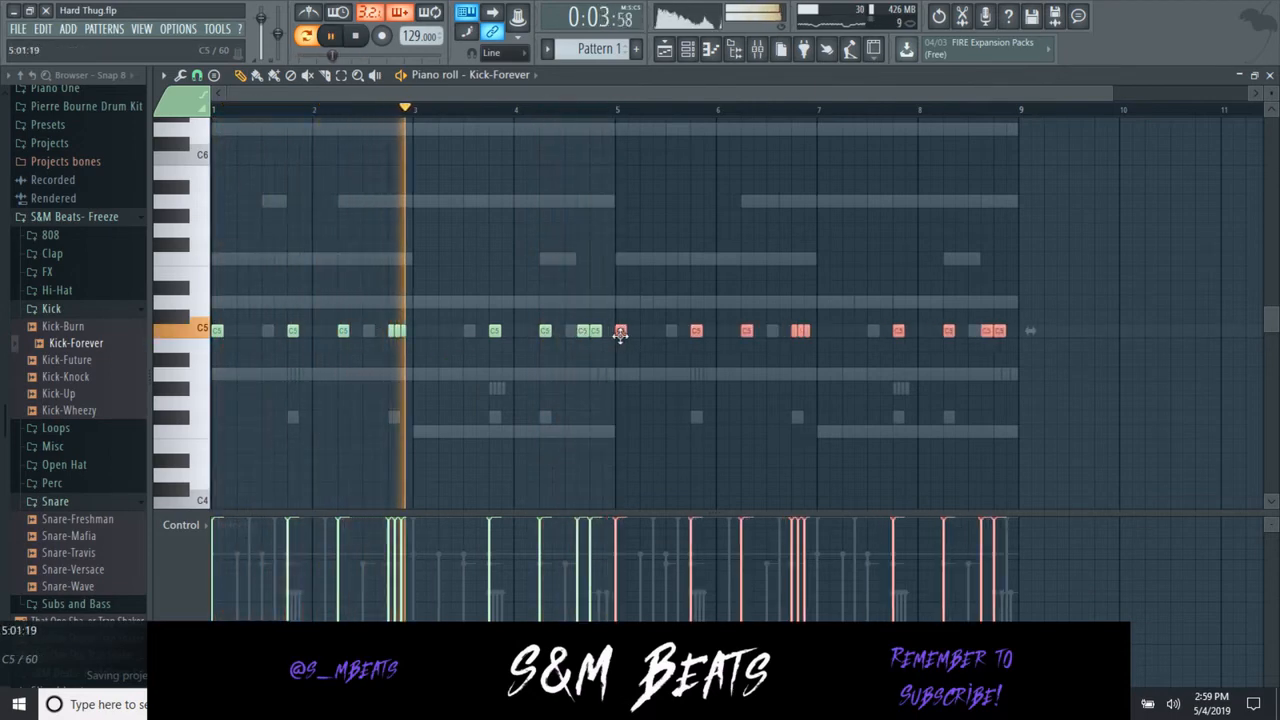
pyautogui.keyDown('ctrl'); pyautogui.click(645, 358); pyautogui.keyUp('ctrl')
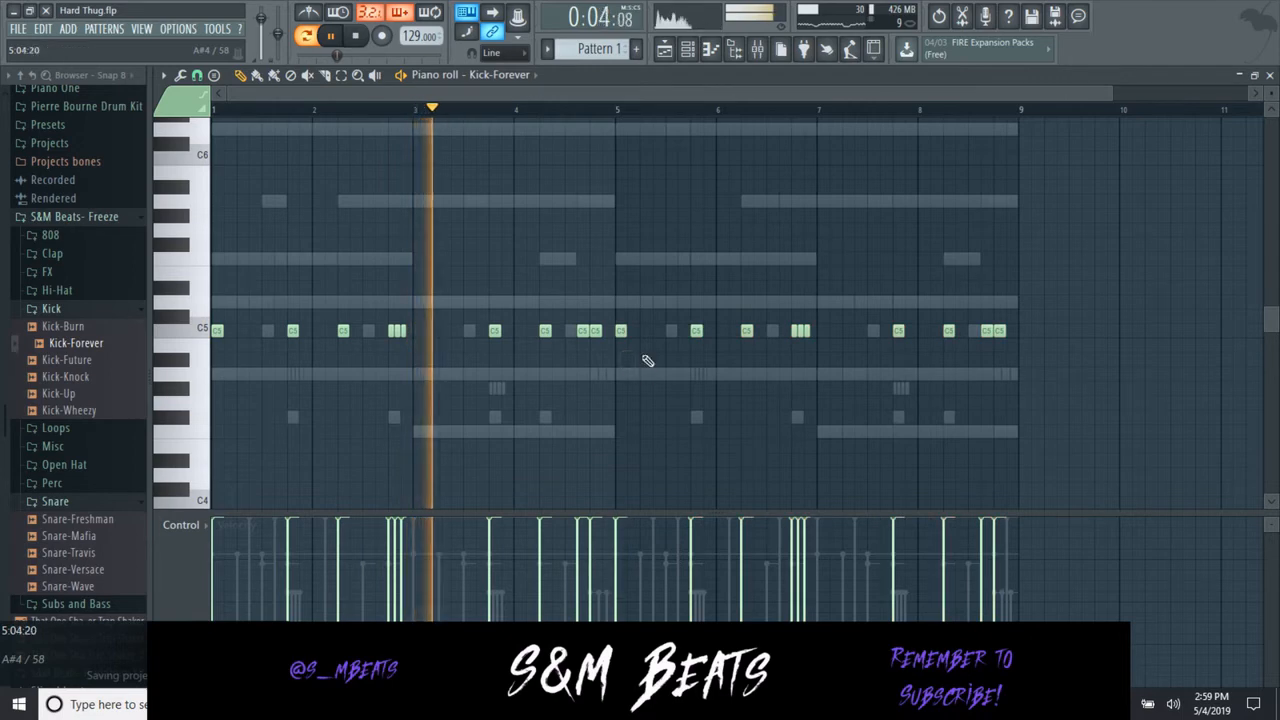
pyautogui.click(823, 331)
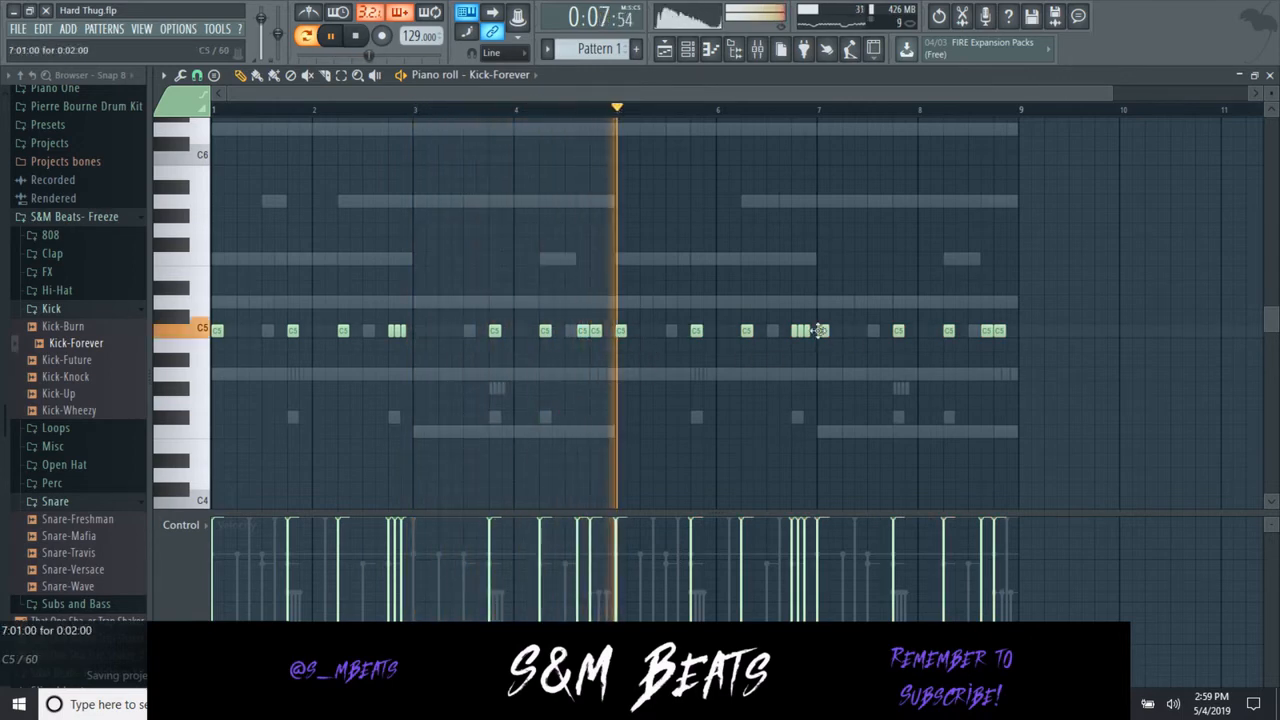
pyautogui.click(656, 331)
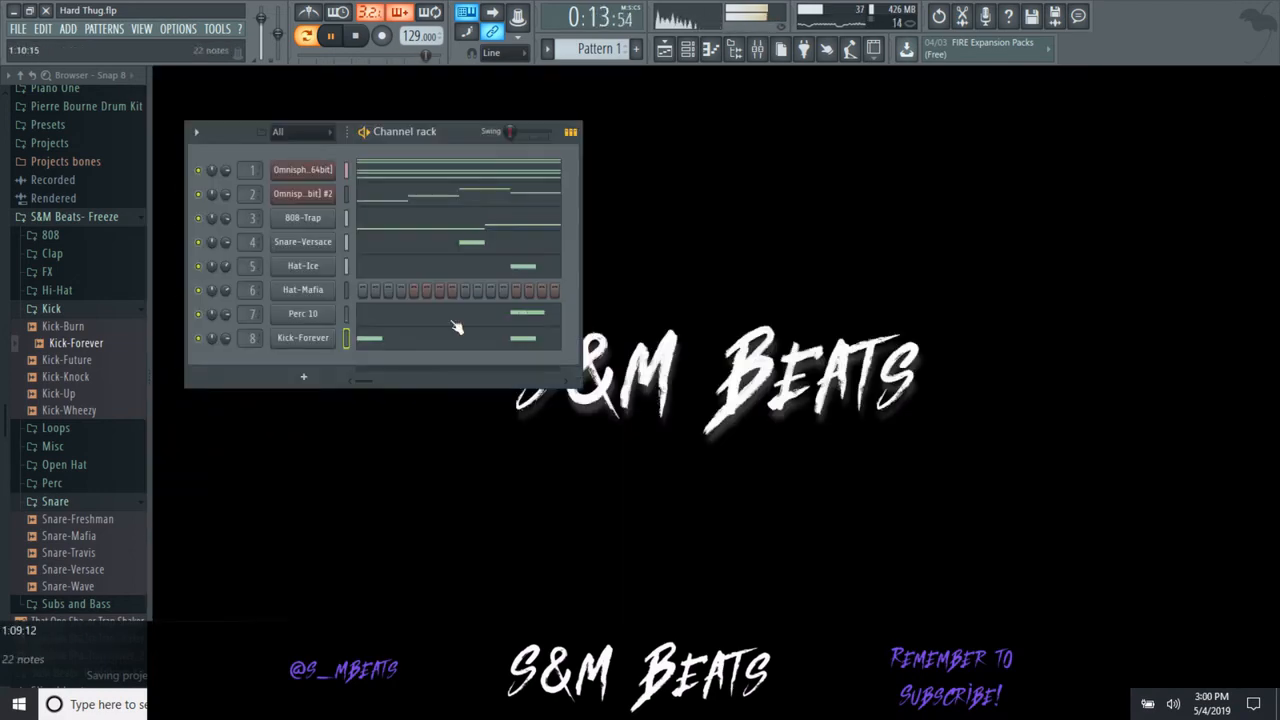
# - Collapse the Kick sample folder and load Fruity Soft Clipper in slot 1 of the Master mixer track
pyautogui.click(85, 310)
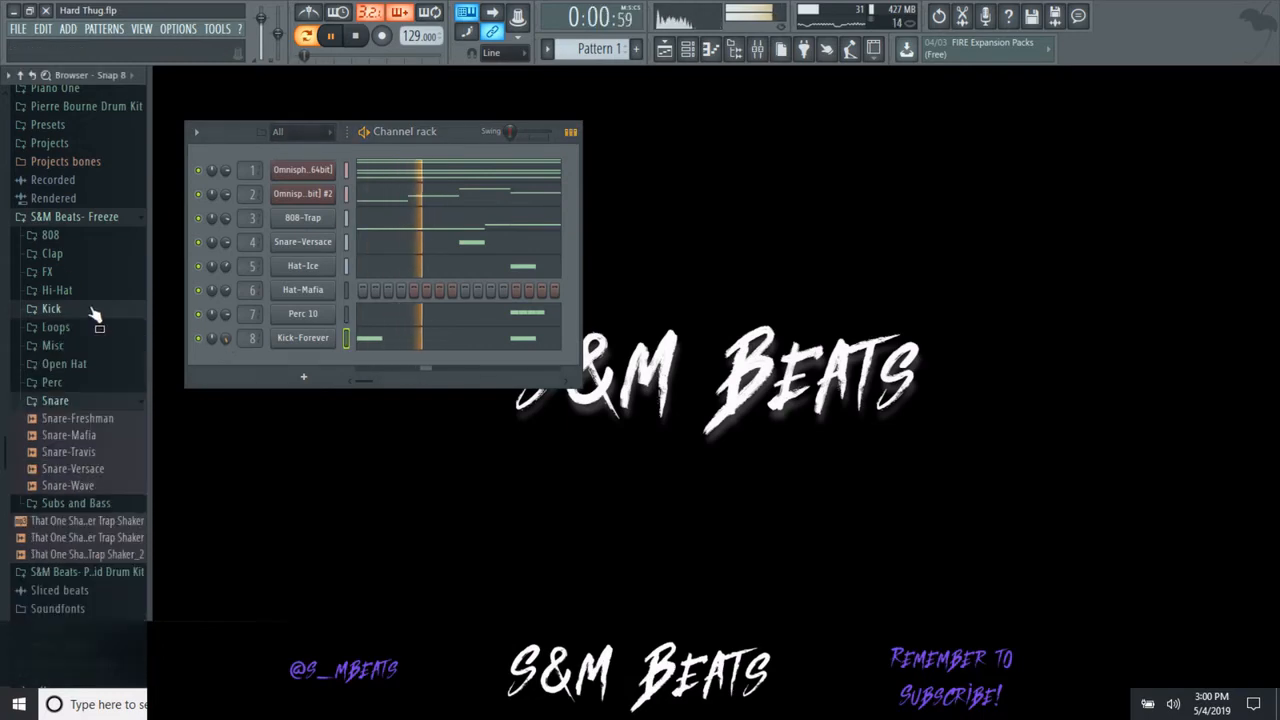
pyautogui.click(766, 55)
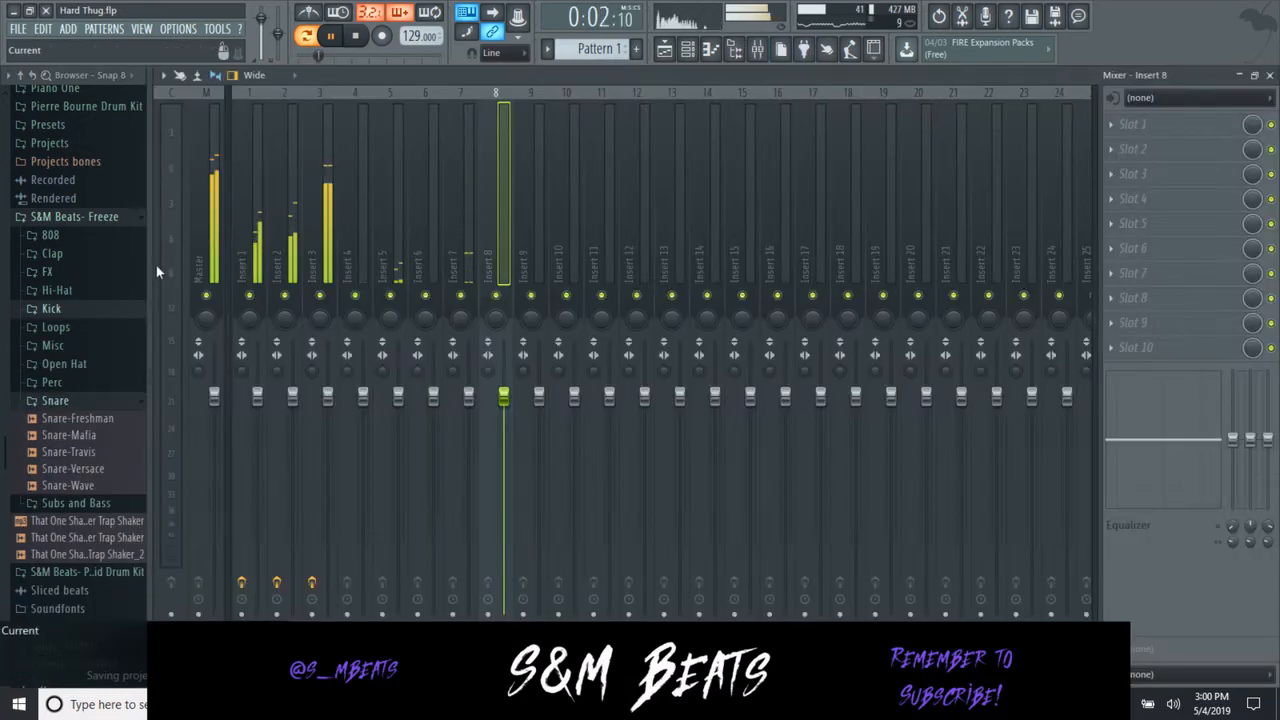
pyautogui.click(213, 268)
pyautogui.click(1133, 124)
pyautogui.click(900, 278)
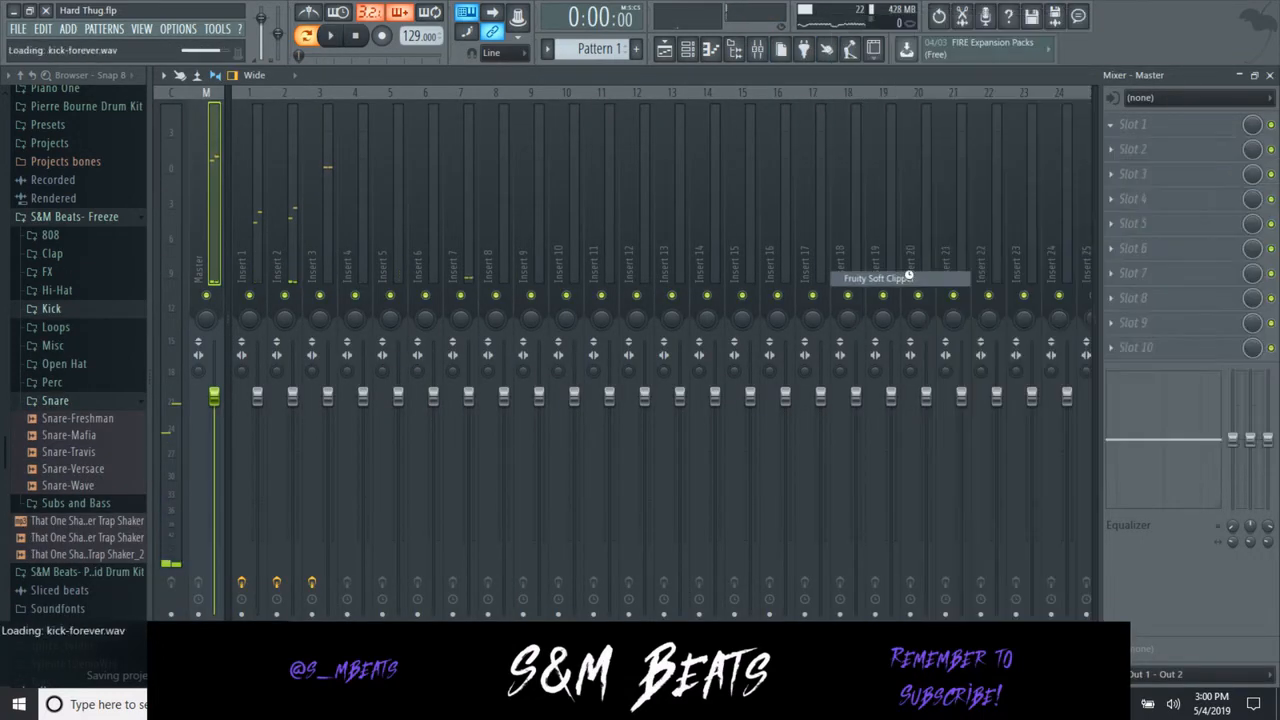
pyautogui.click(417, 192)
pyautogui.press('space')
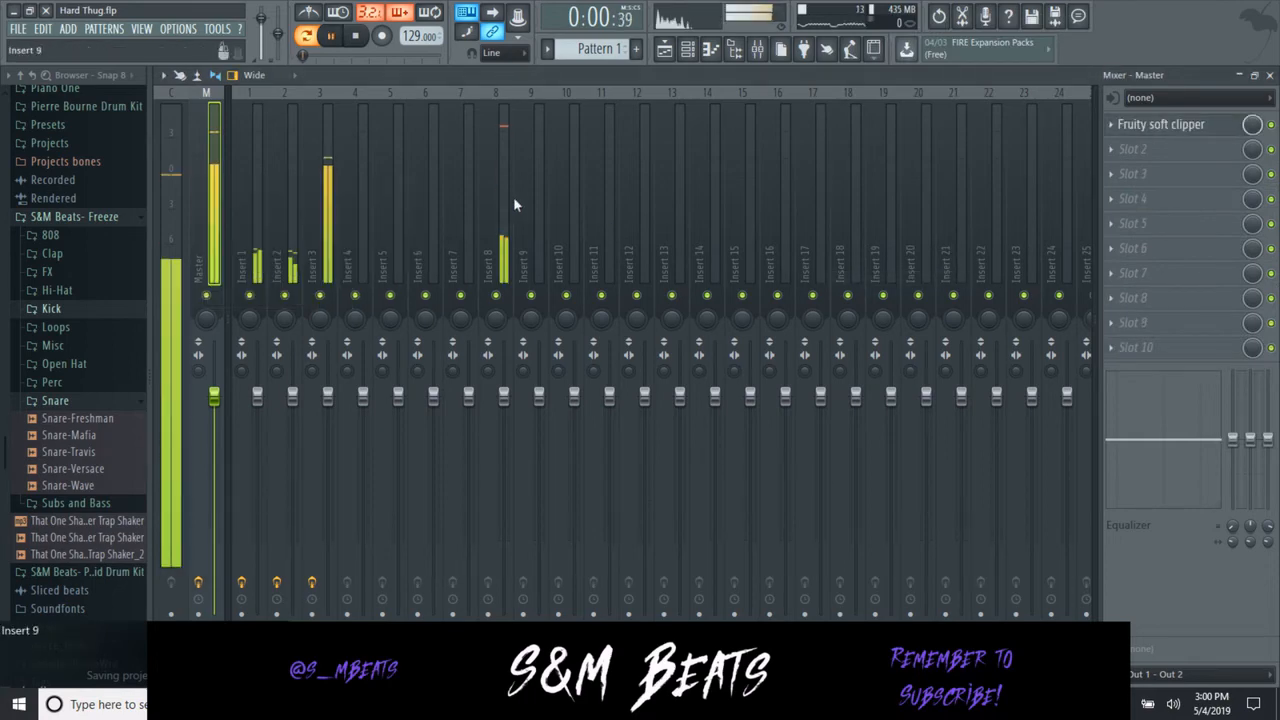
# - Load Fruity Soft Clipper in slot 1 of the kick's mixer track, Insert 8, and close the plugin window
pyautogui.click(501, 193)
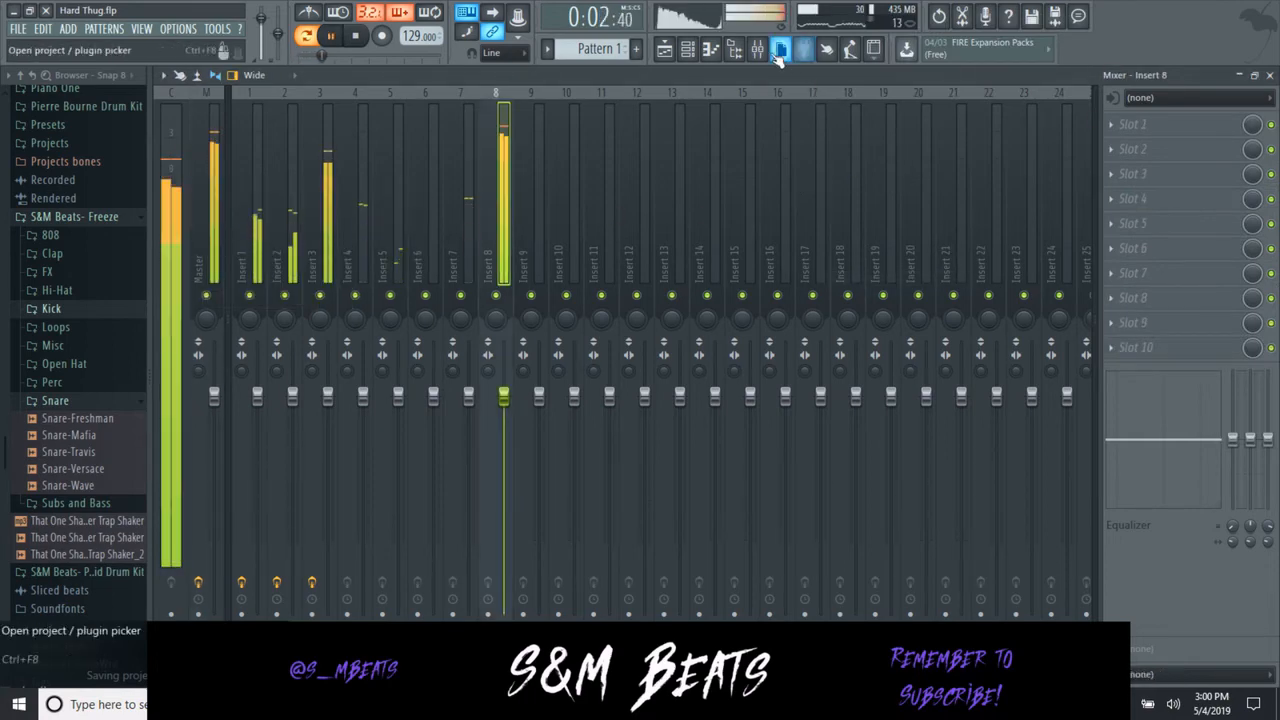
pyautogui.rightClick(1125, 124)
pyautogui.moveTo(1120, 150)
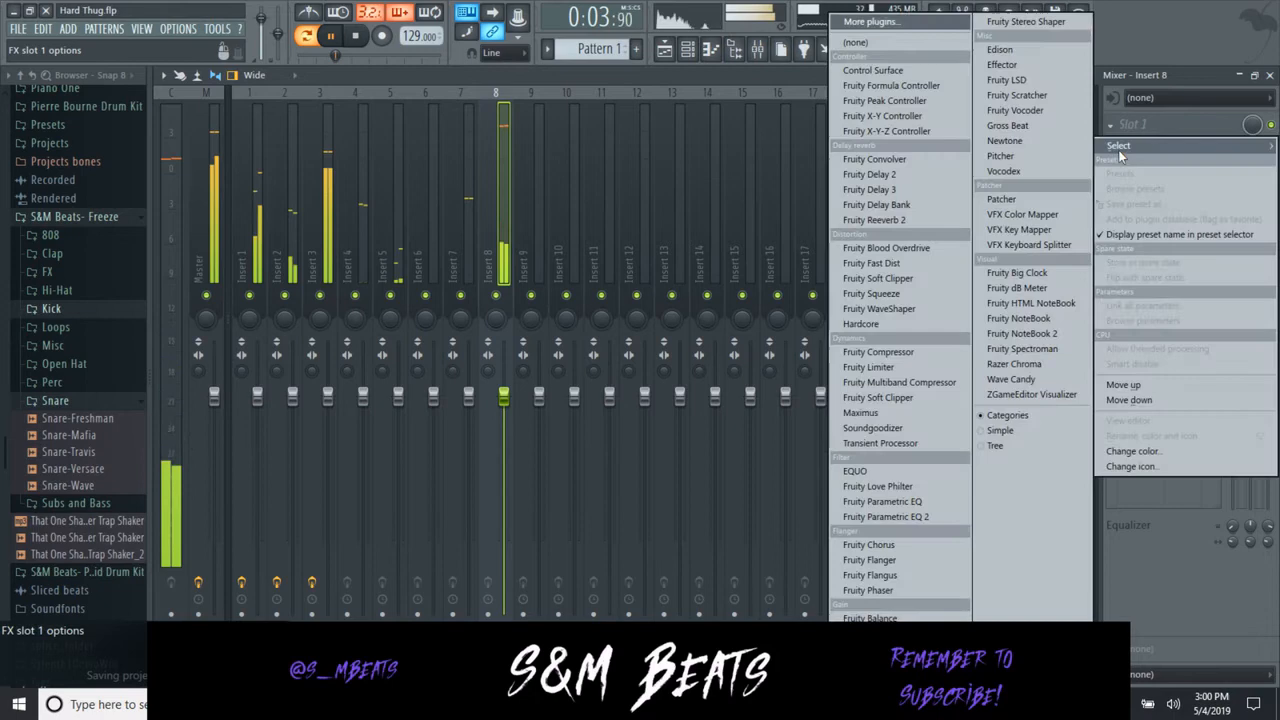
pyautogui.click(921, 280)
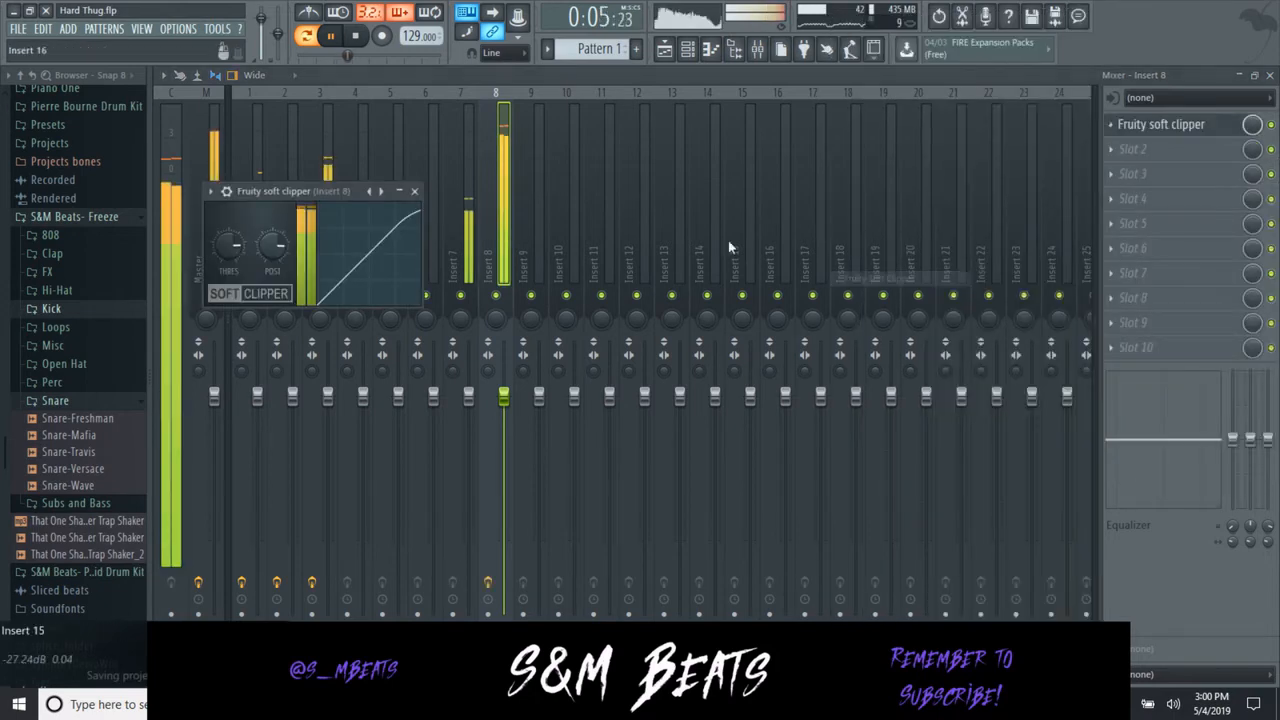
pyautogui.click(415, 192)
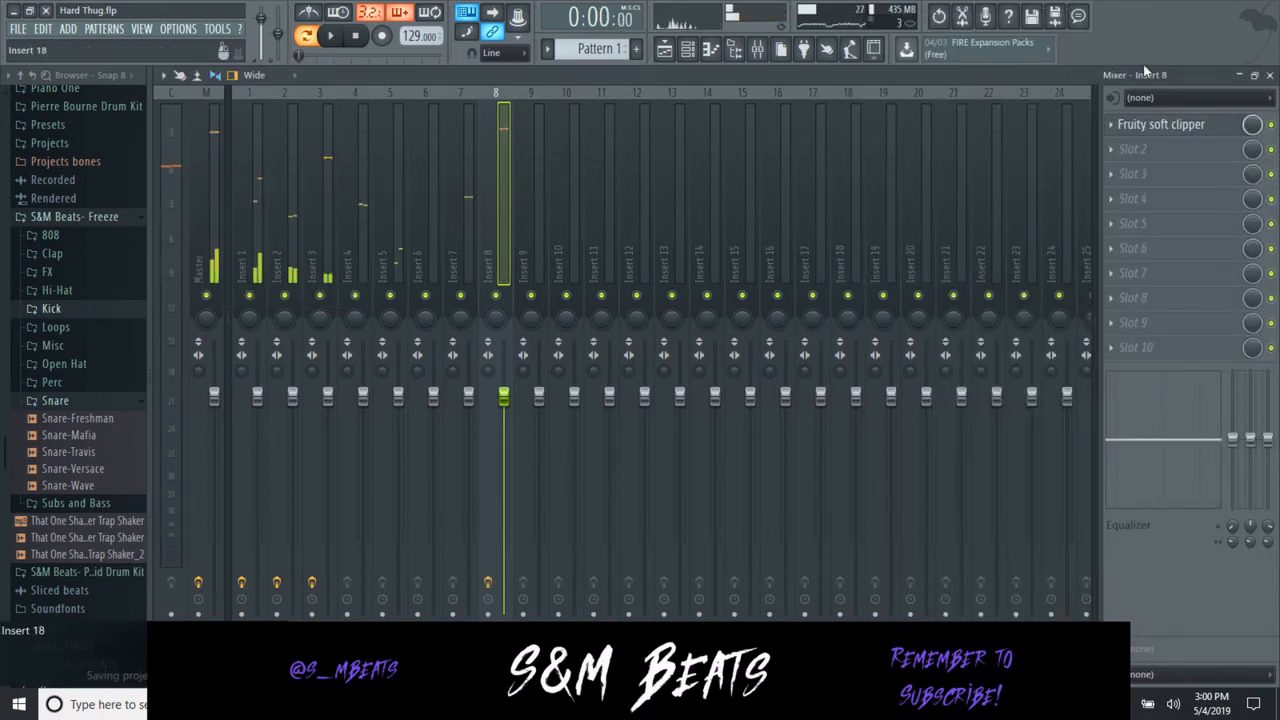
# - Open the Hat-Mafia channel's piano roll and set its grid snap to 1/3 step
pyautogui.click(1270, 76)
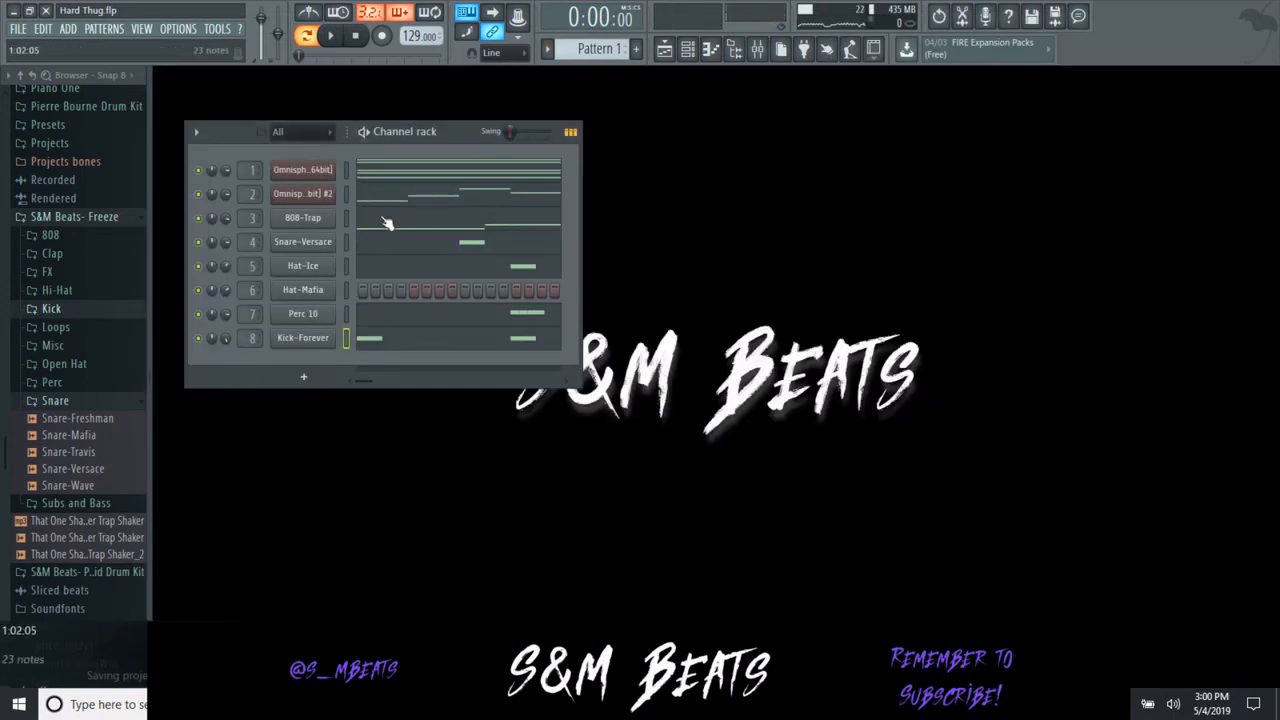
pyautogui.click(75, 217)
pyautogui.rightClick(305, 290)
pyautogui.click(355, 292)
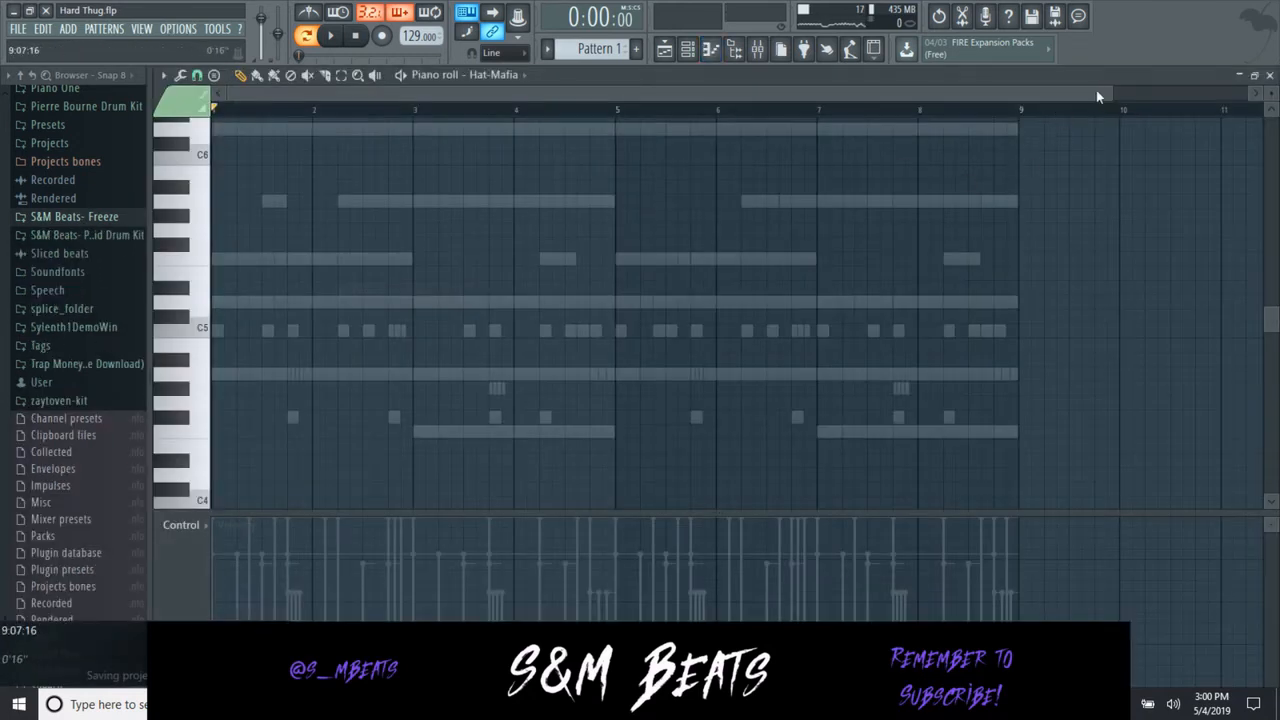
pyautogui.moveTo(1097, 93); pyautogui.dragTo(672, 101)
pyautogui.click(199, 77)
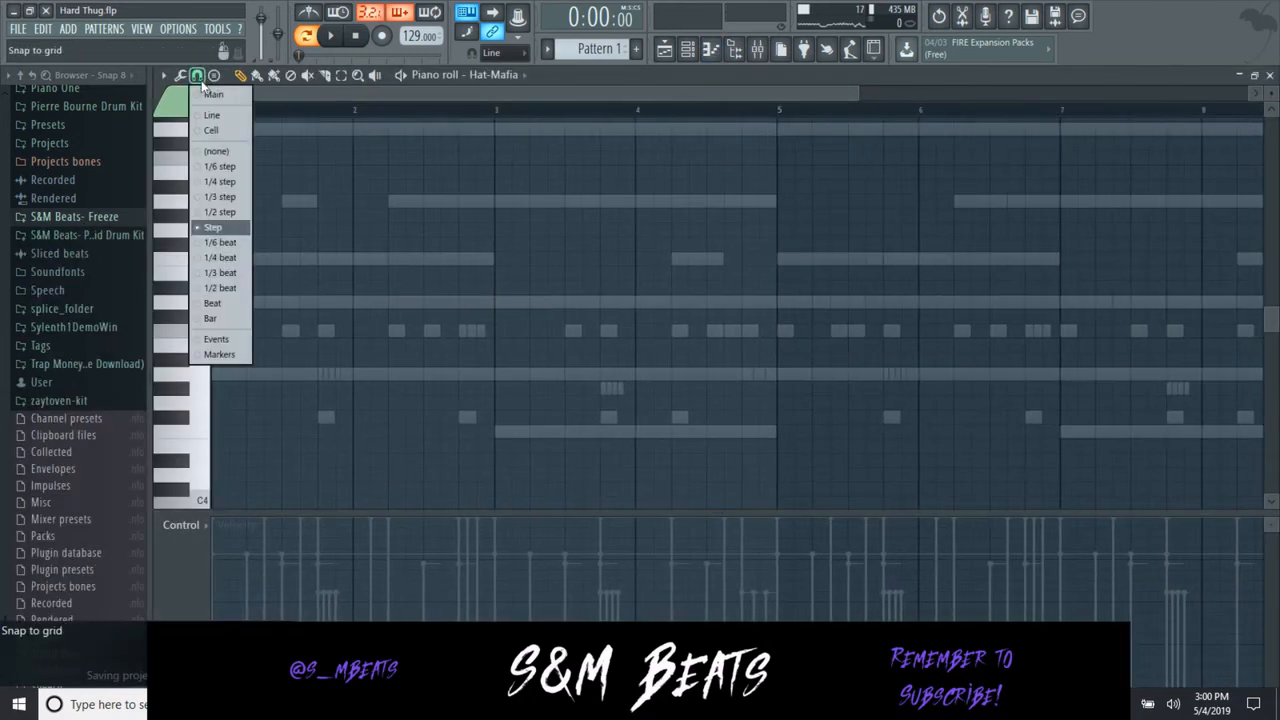
pyautogui.click(219, 197)
# - Place C5 hats at the start of bar 1 and halfway between its beats 2 and 3, plus a four-note roll starting bar 2
pyautogui.press('space')
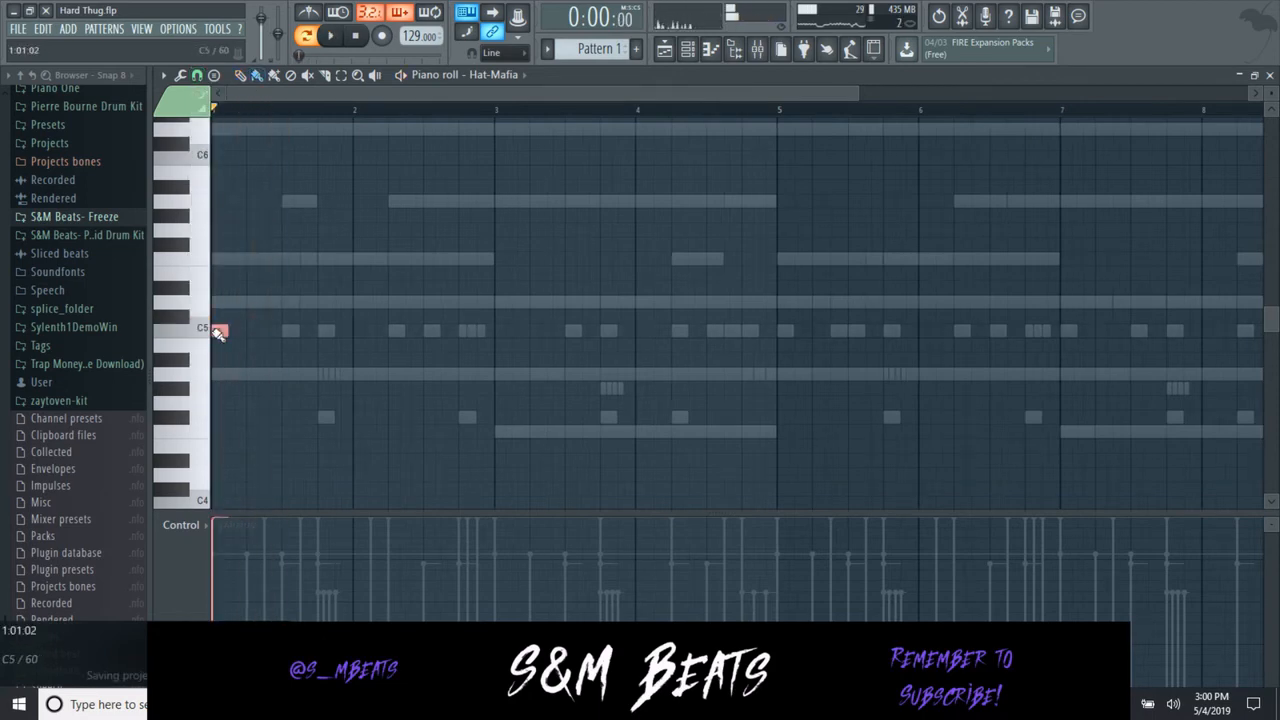
pyautogui.press('space')
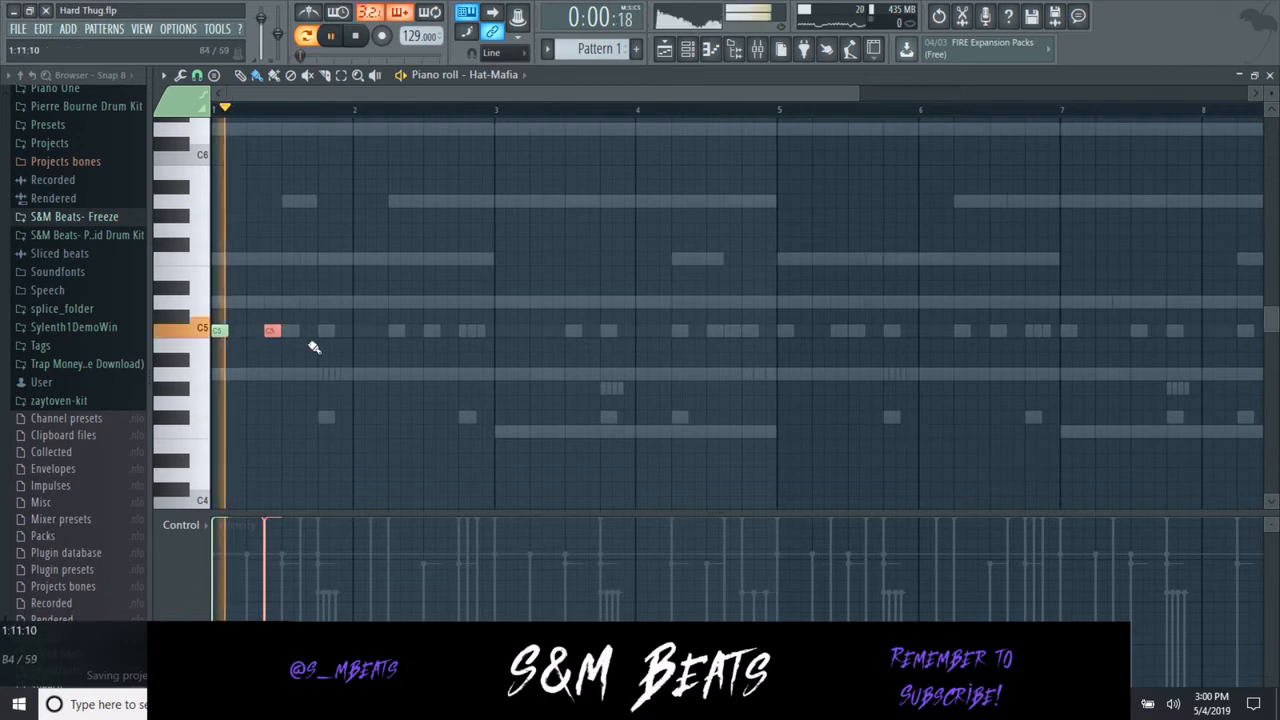
pyautogui.click(358, 332)
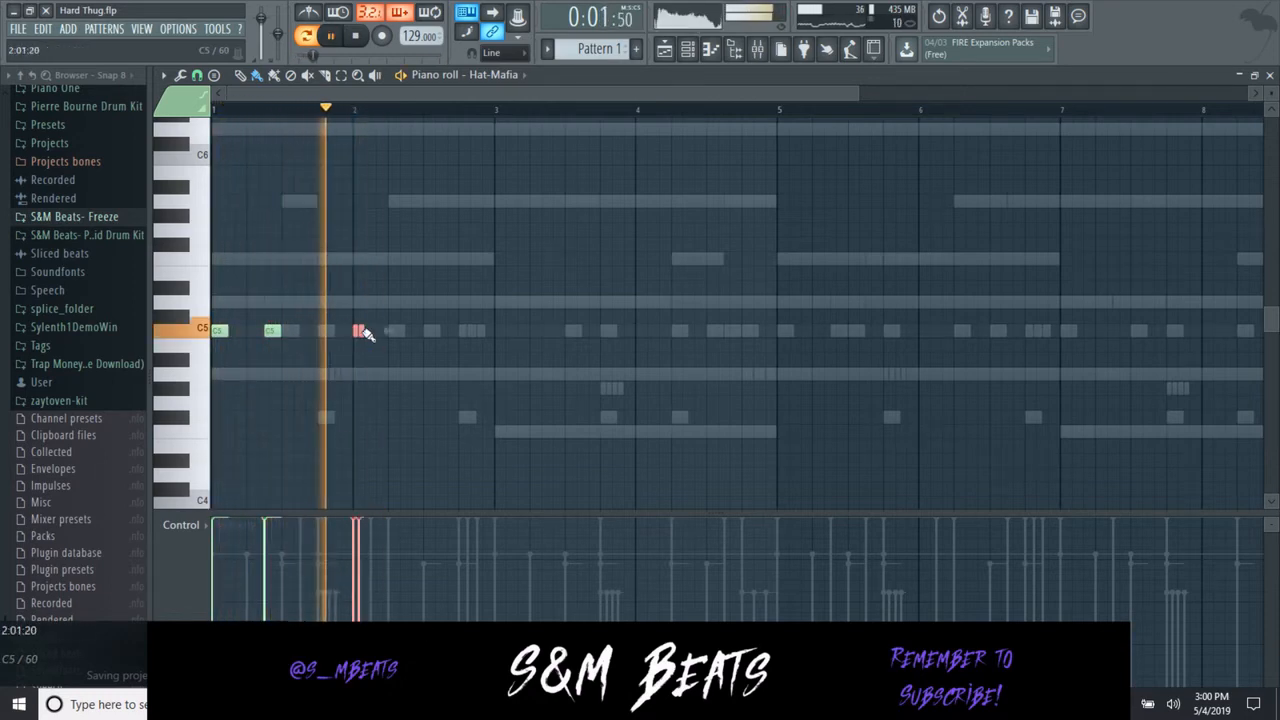
pyautogui.moveTo(357, 331); pyautogui.dragTo(378, 331)
pyautogui.click(462, 388)
pyautogui.rightClick(466, 392)
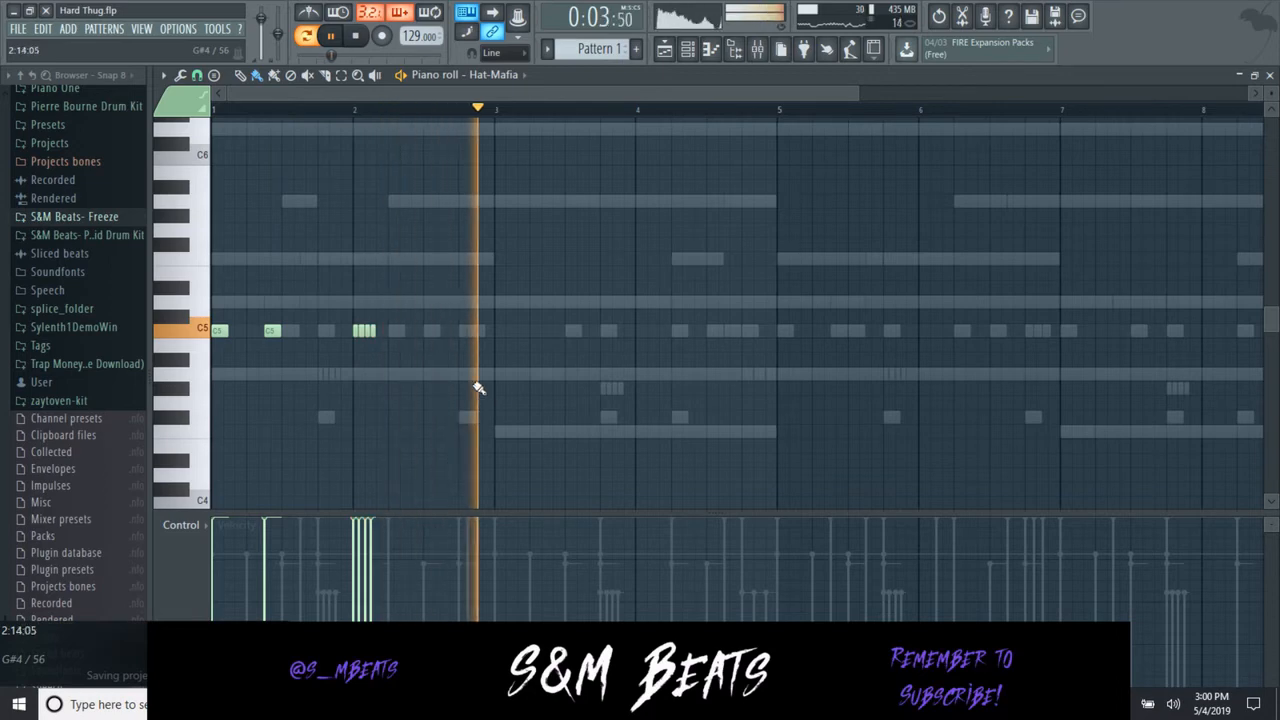
# - Lower the velocity of all the Hat-Mafia notes and clear the selection
pyautogui.hotkey('ctrl', 'a')
pyautogui.scroll(1, 484, 375)
pyautogui.press('space')
pyautogui.press('space')
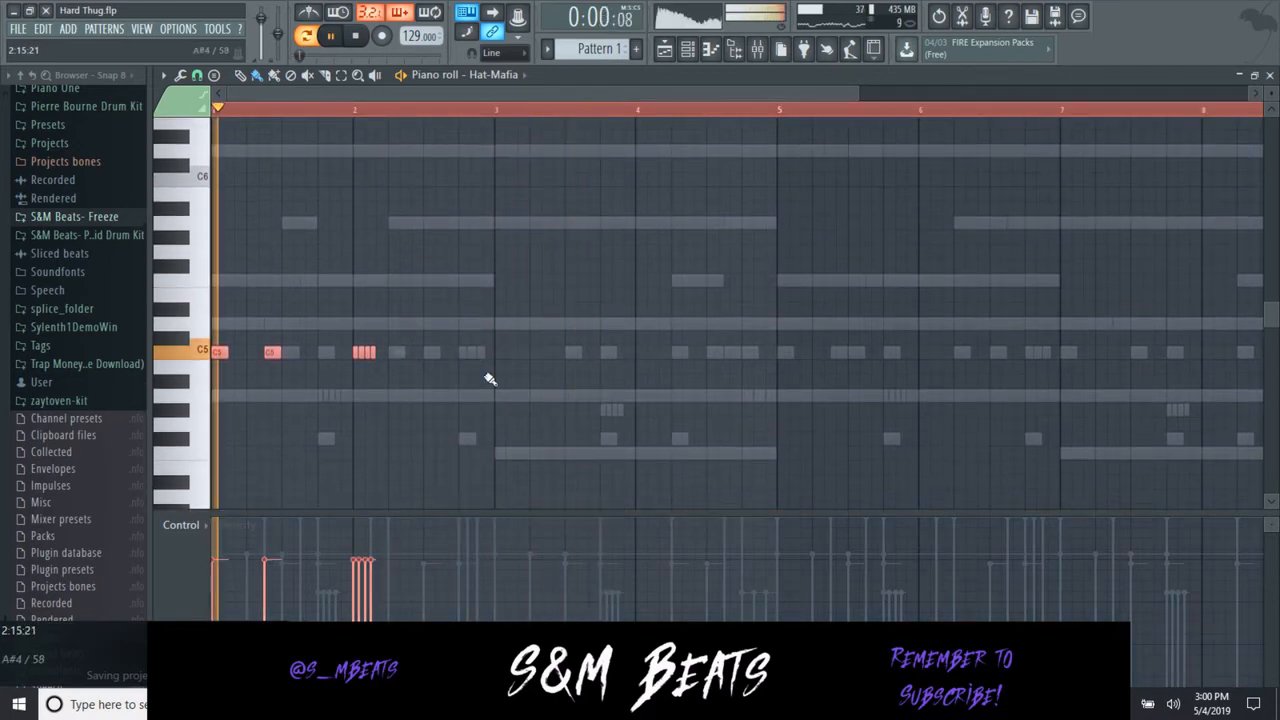
pyautogui.keyDown('ctrl'); pyautogui.click(487, 380); pyautogui.keyUp('ctrl')
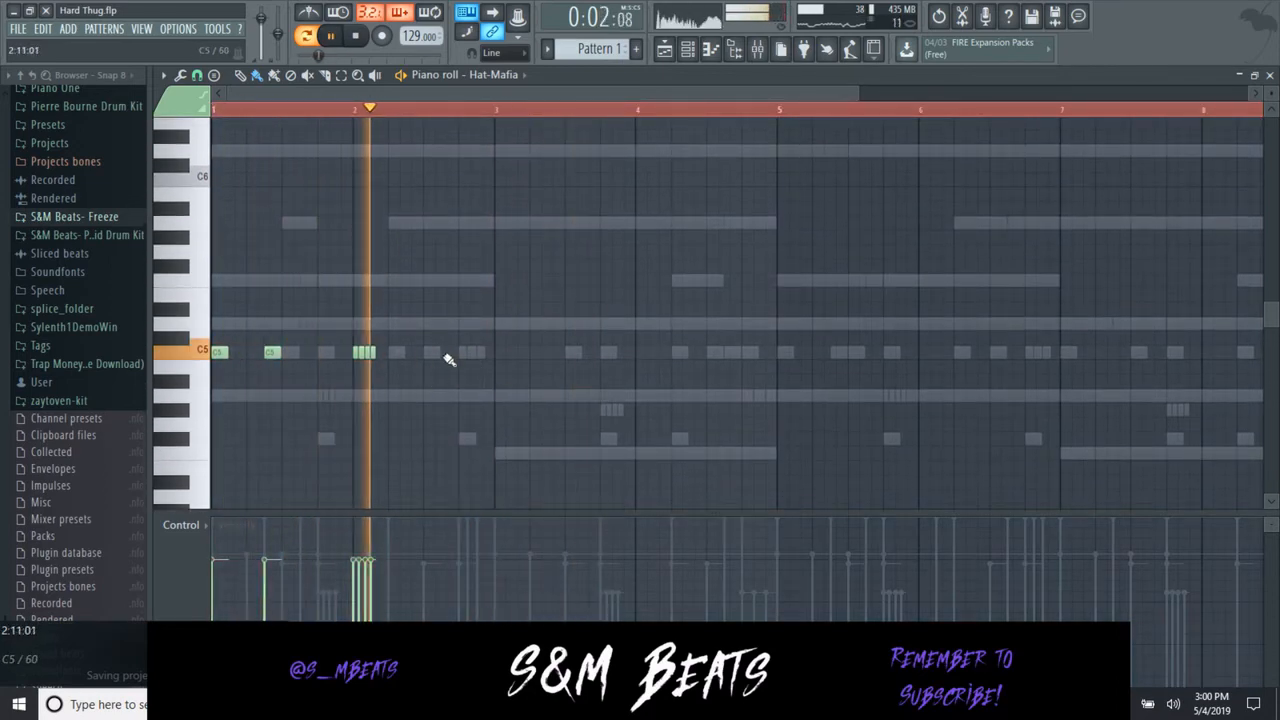
# - Add short C5 hats on beats 1 and 2 of bar 3 and a three-note C5 run at the start of bar 4
pyautogui.click(500, 352)
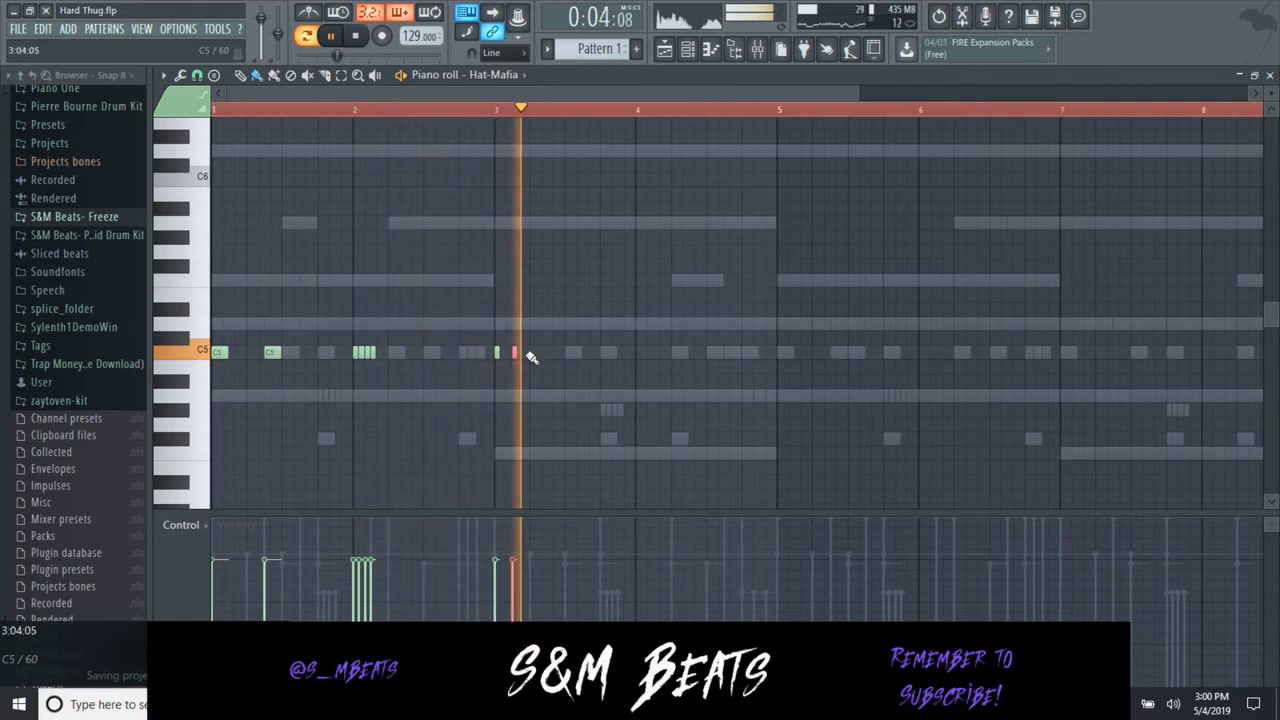
pyautogui.click(530, 352)
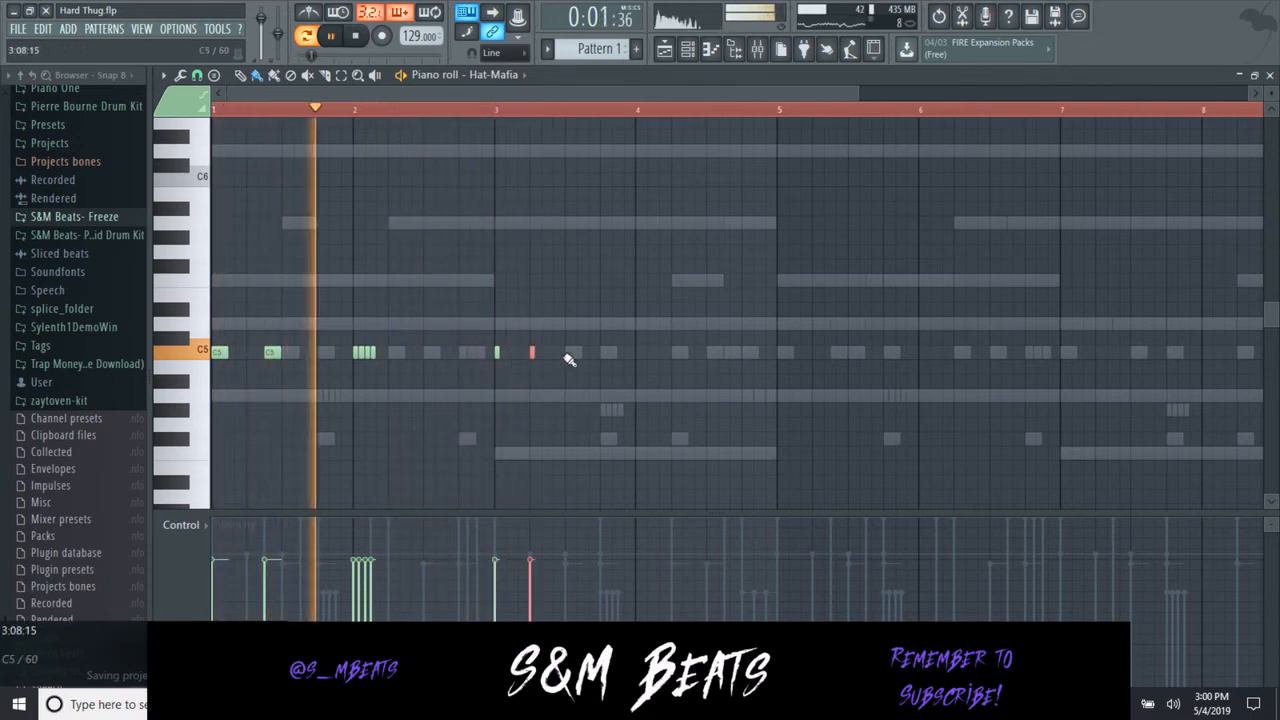
pyautogui.click(638, 353)
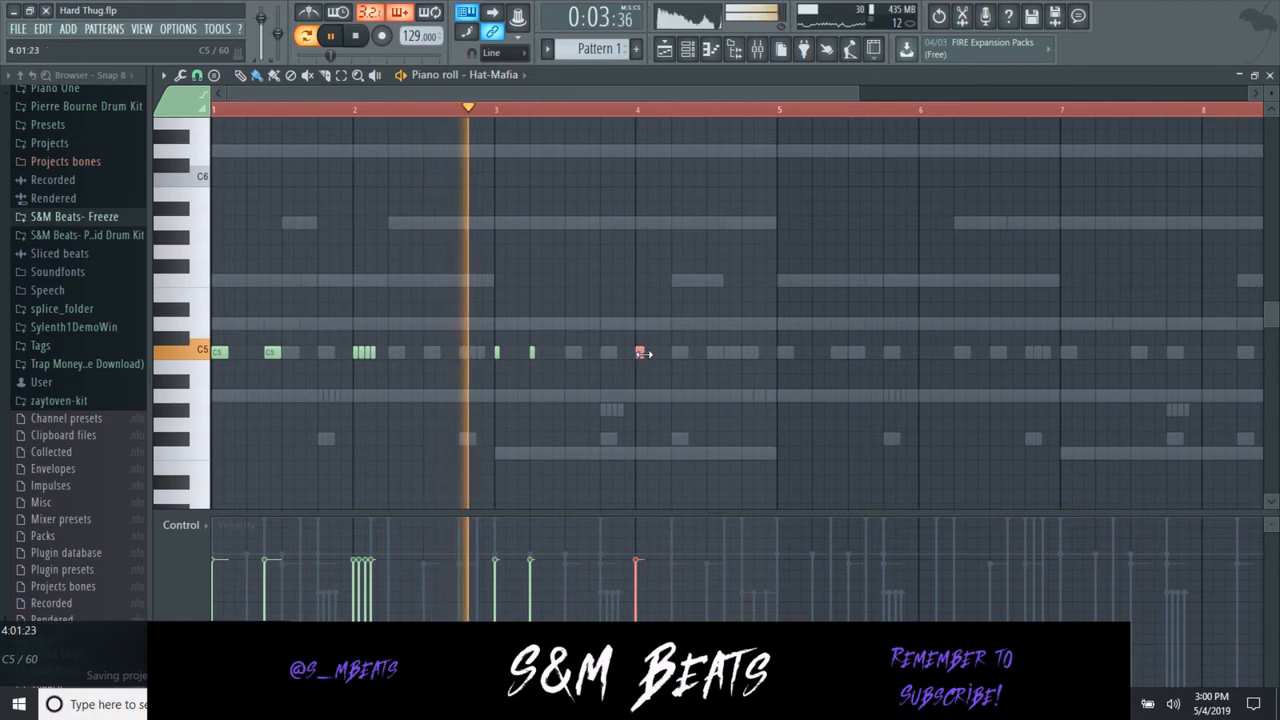
pyautogui.rightClick(640, 354)
pyautogui.moveTo(641, 353); pyautogui.dragTo(672, 353)
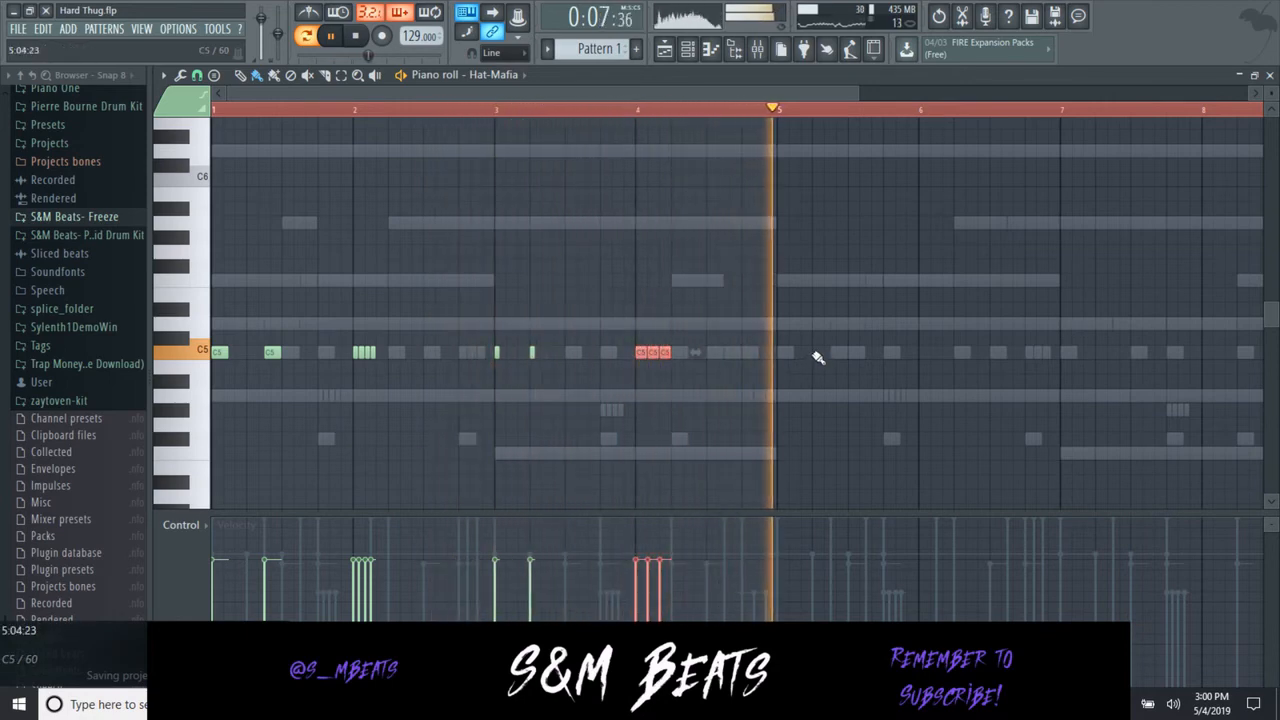
# - Transpose all the Hat-Mafia notes down to A4 and play the pattern from the start
pyautogui.press('space')
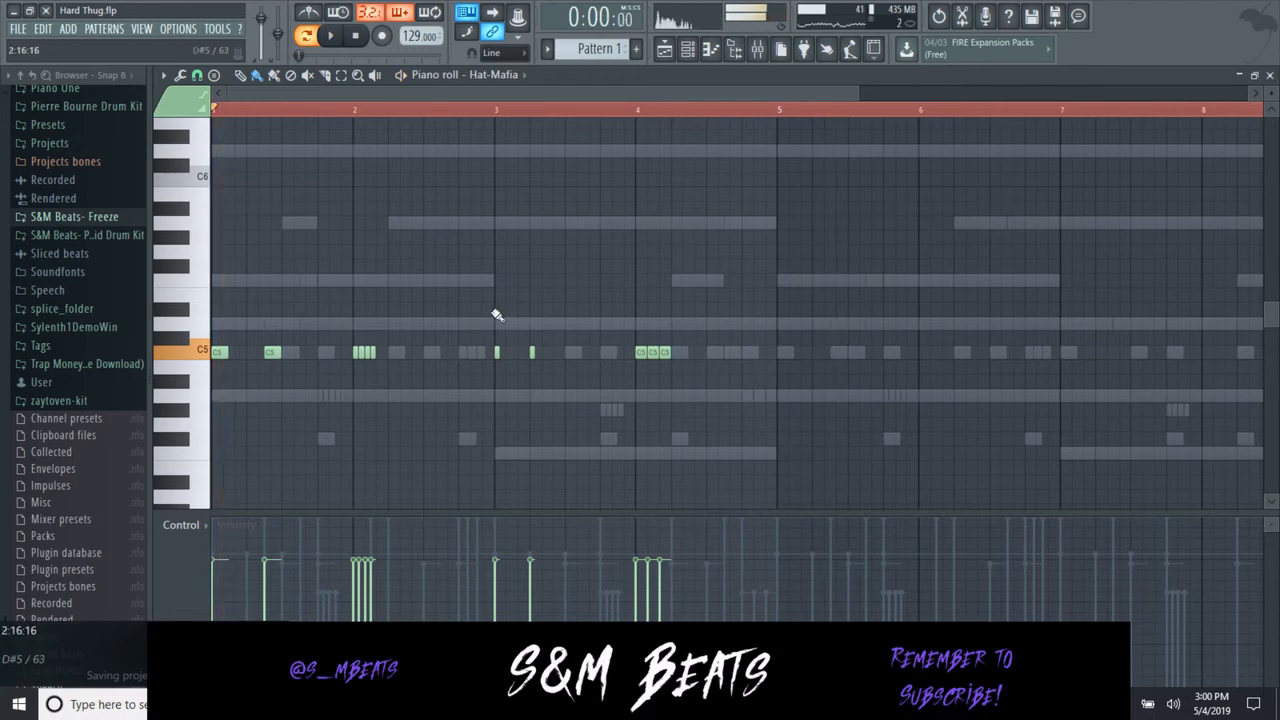
pyautogui.press('space')
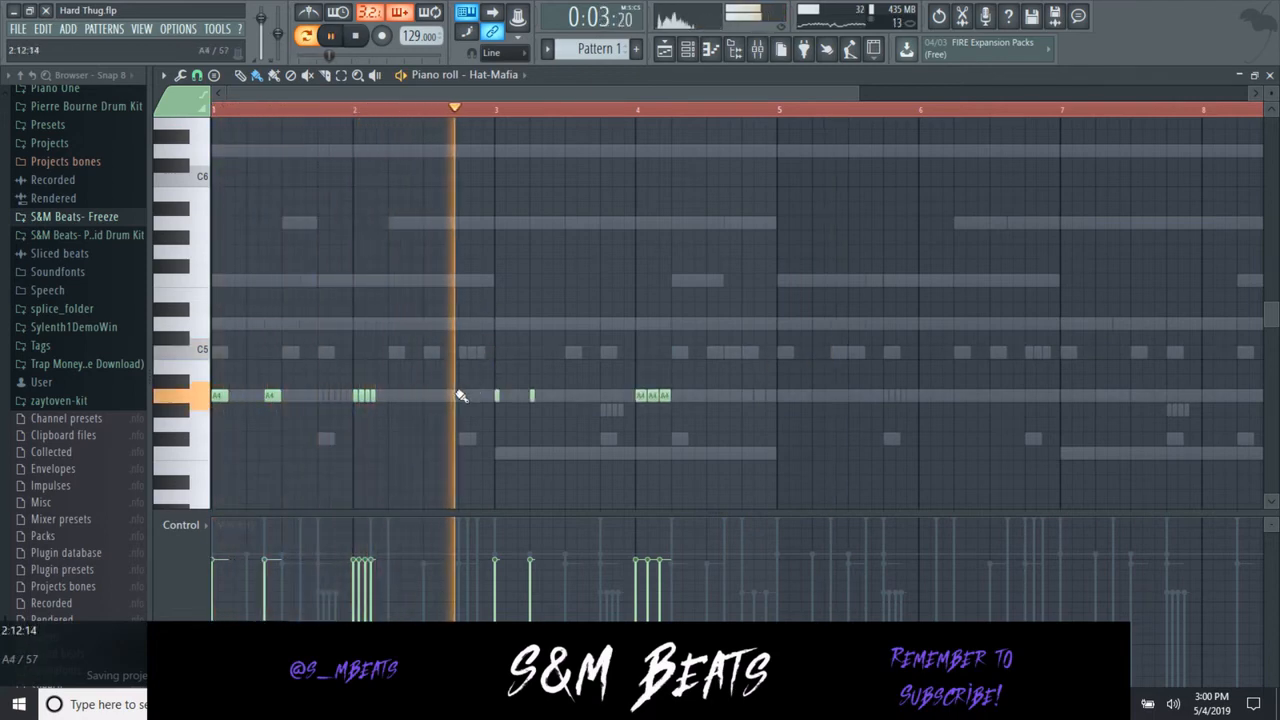
# - Replace bar 3's beat 2 hat with one half a beat later, and add A4 hats at bar 3 beat 4 and bar 2 beat 3.5
pyautogui.click(604, 396)
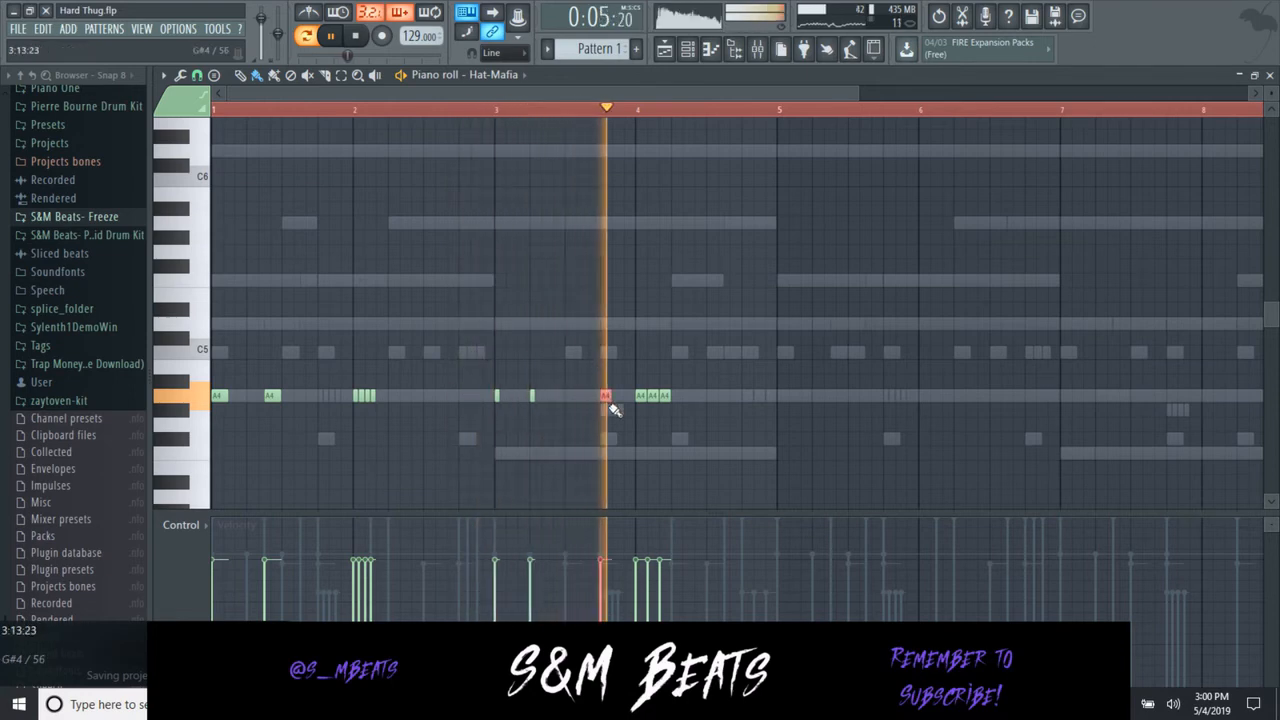
pyautogui.rightClick(532, 396)
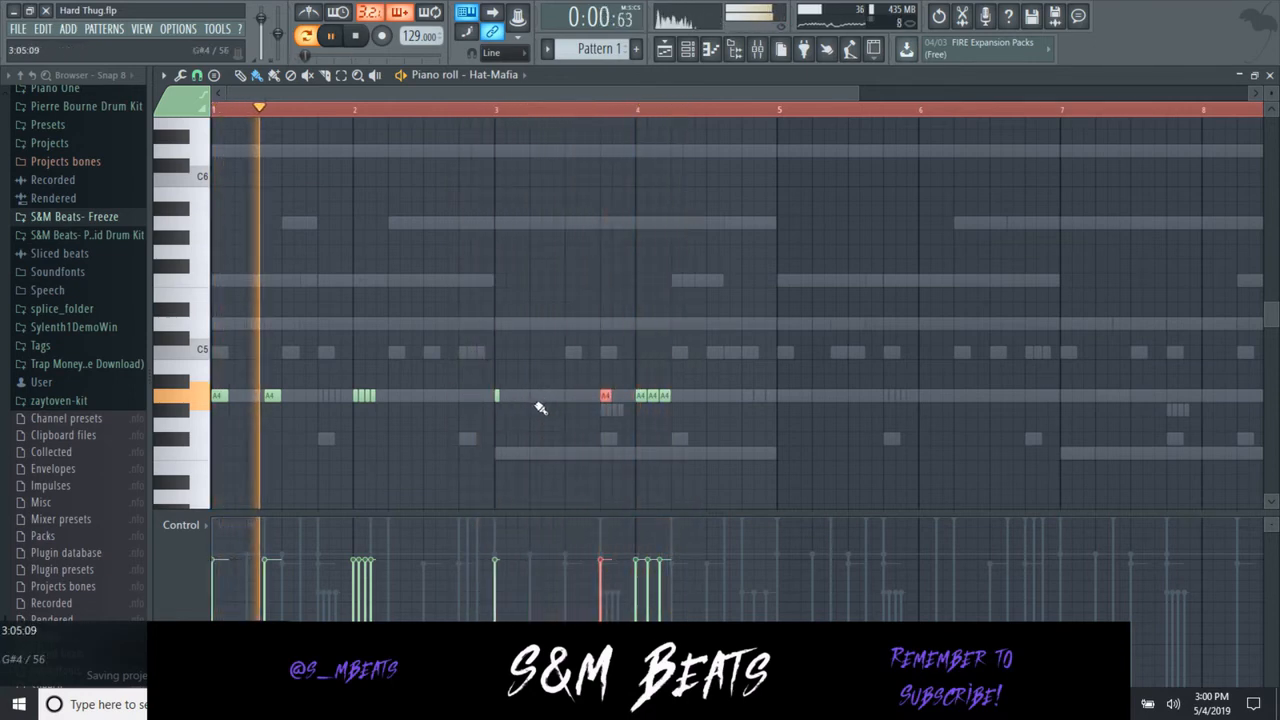
pyautogui.click(552, 396)
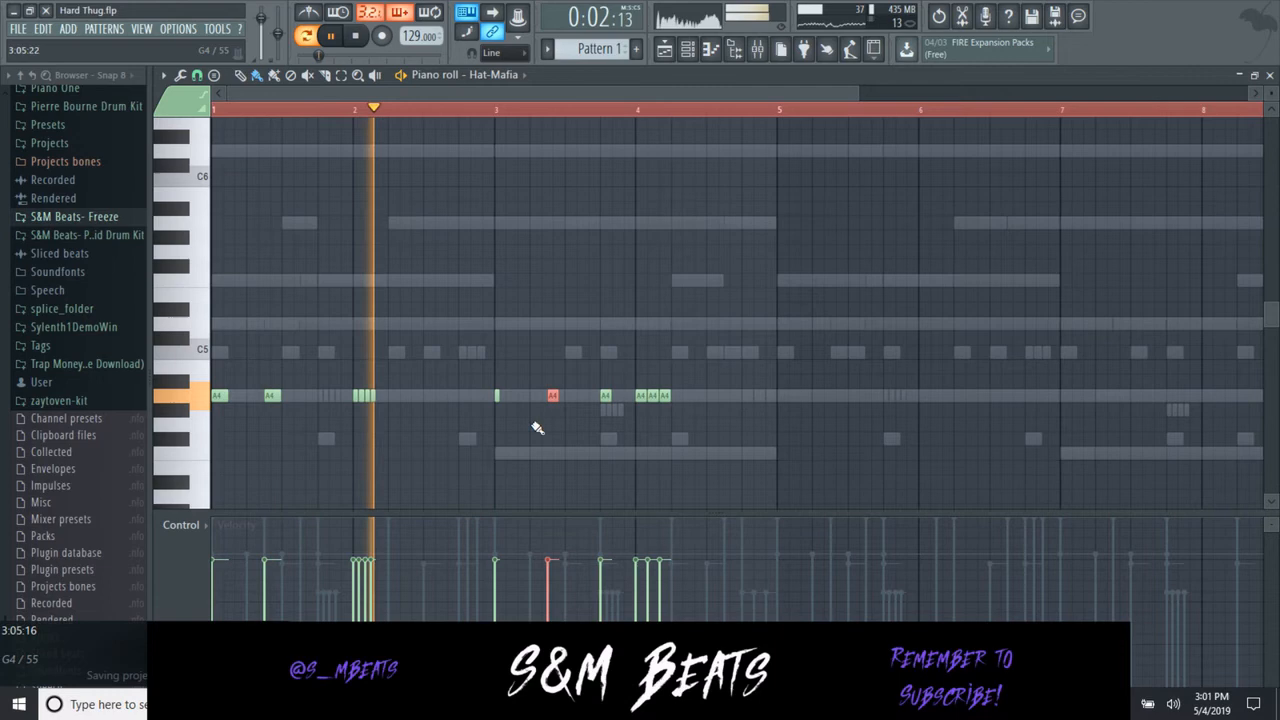
pyautogui.click(447, 396)
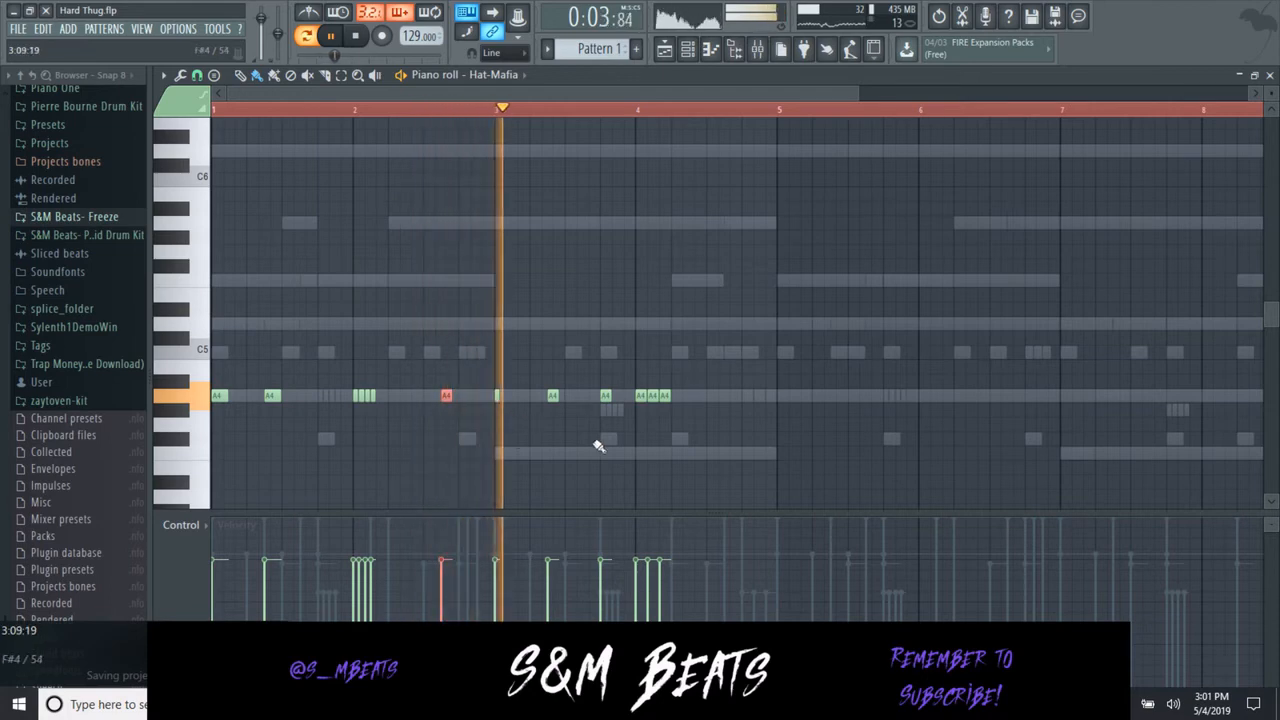
# - Try a run of A4 hats from beat 3 to beat 4 of bar 4, keeping only a single one on beat 4
pyautogui.click(746, 398)
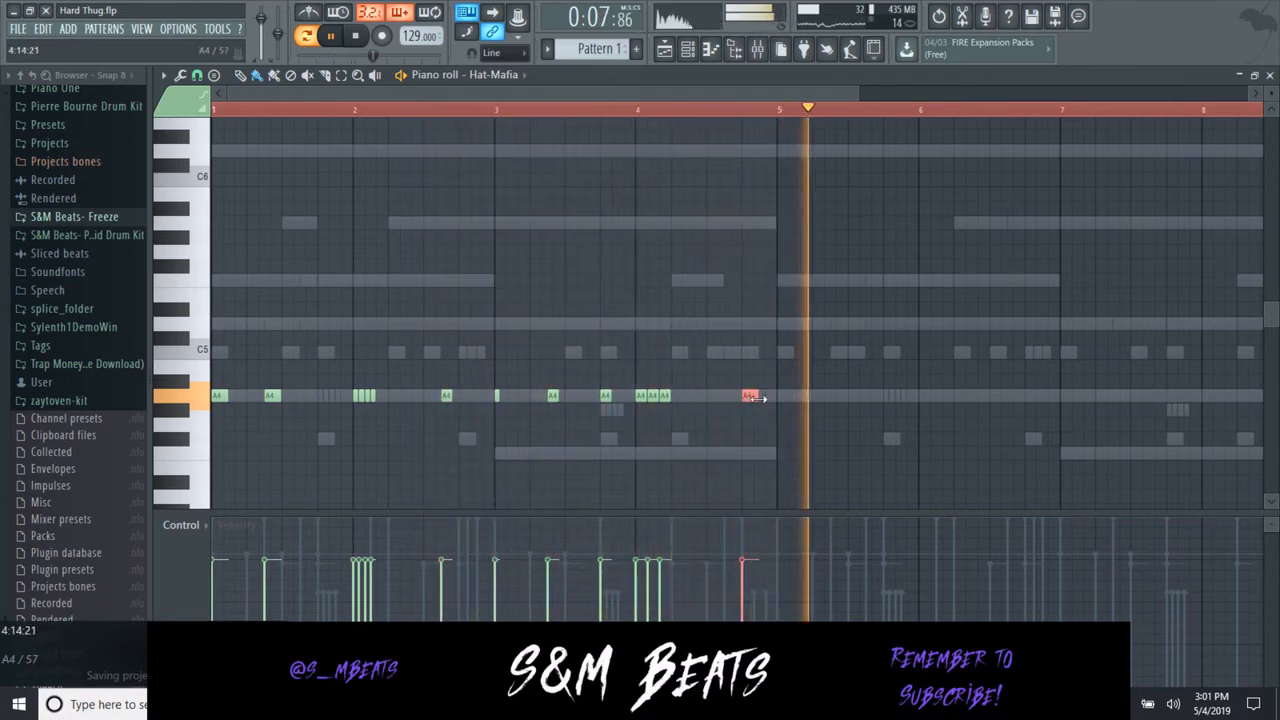
pyautogui.rightClick(751, 398)
pyautogui.press('space')
pyautogui.press('space')
pyautogui.click(731, 398)
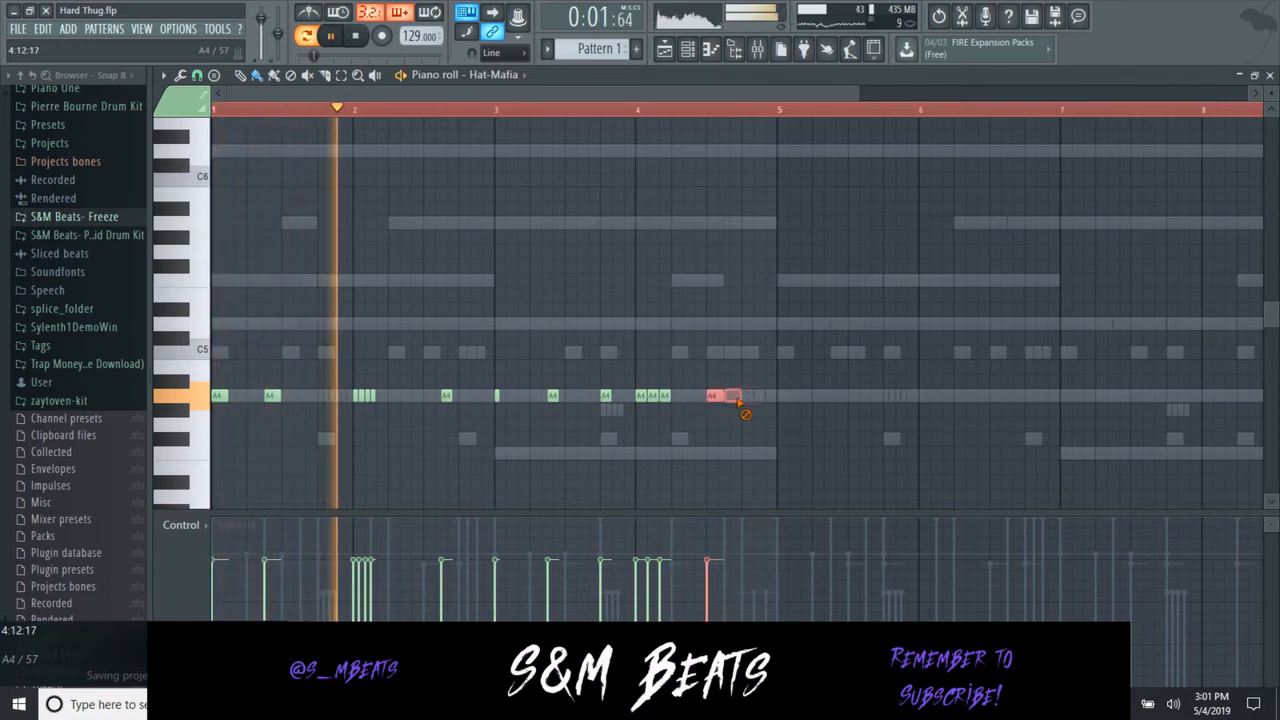
pyautogui.click(731, 398)
pyautogui.click(749, 398)
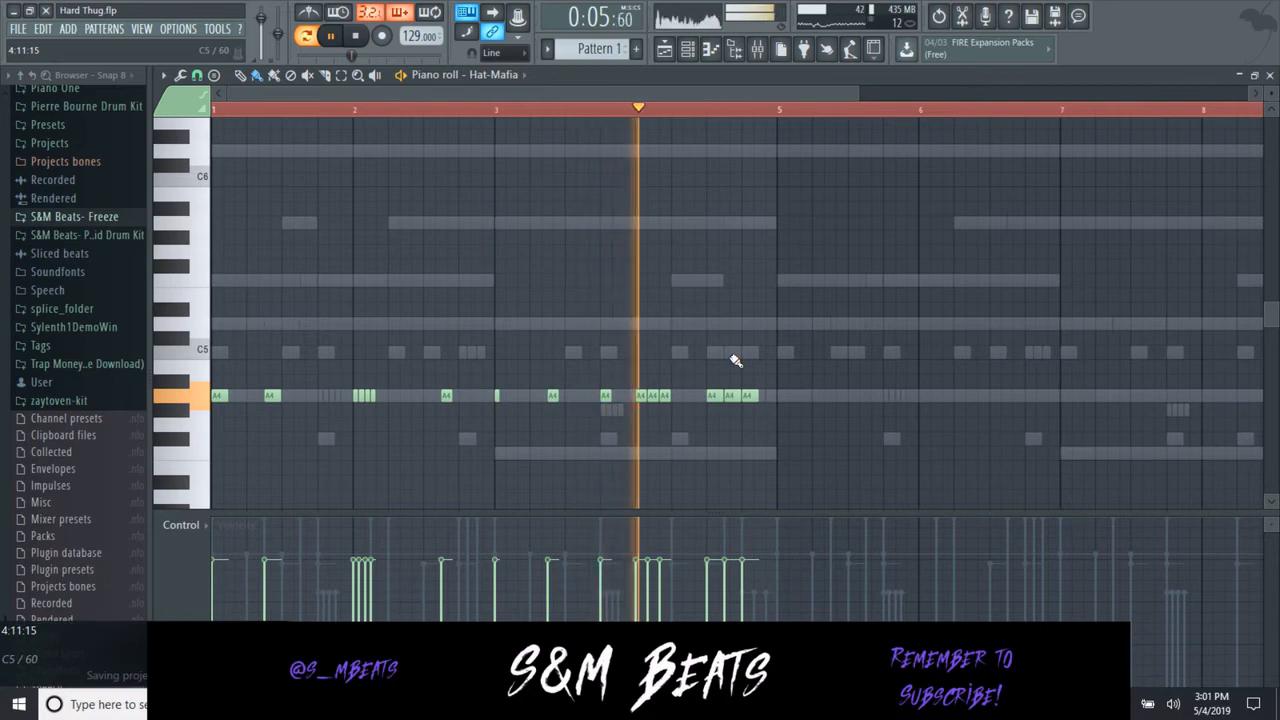
pyautogui.press('space')
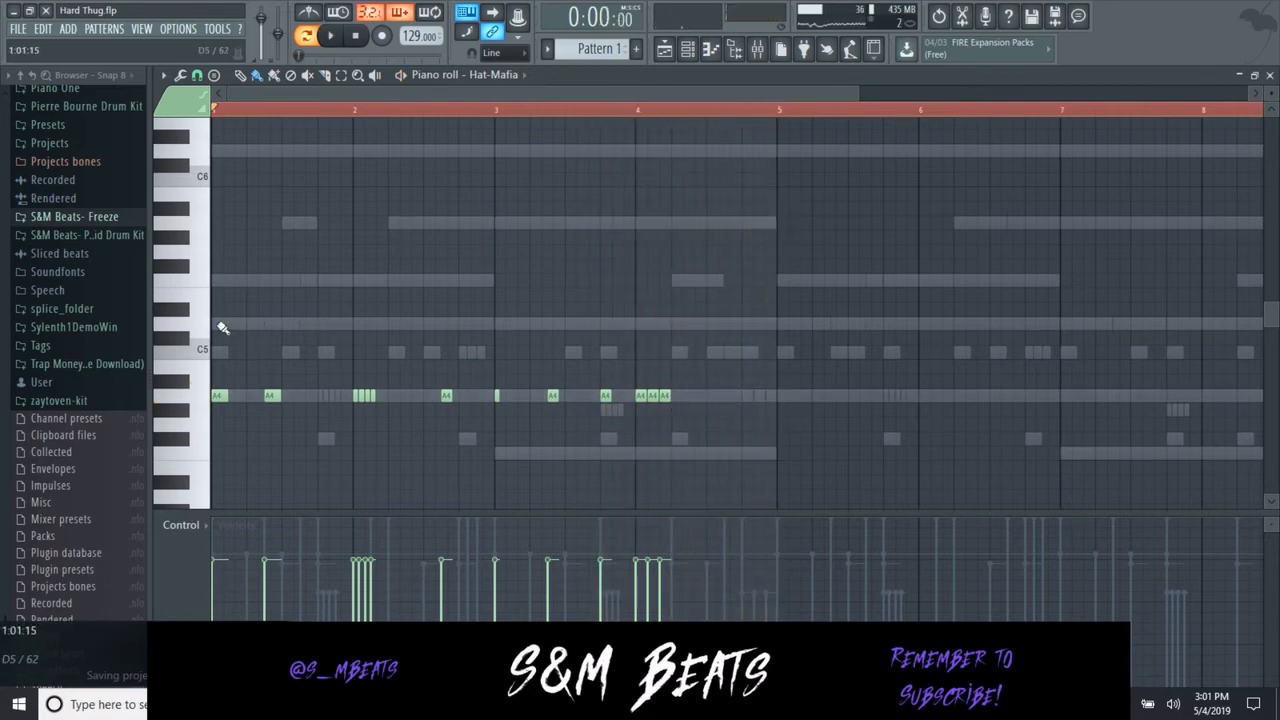
pyautogui.press('space')
pyautogui.press('space')
pyautogui.click(749, 396)
pyautogui.press('space')
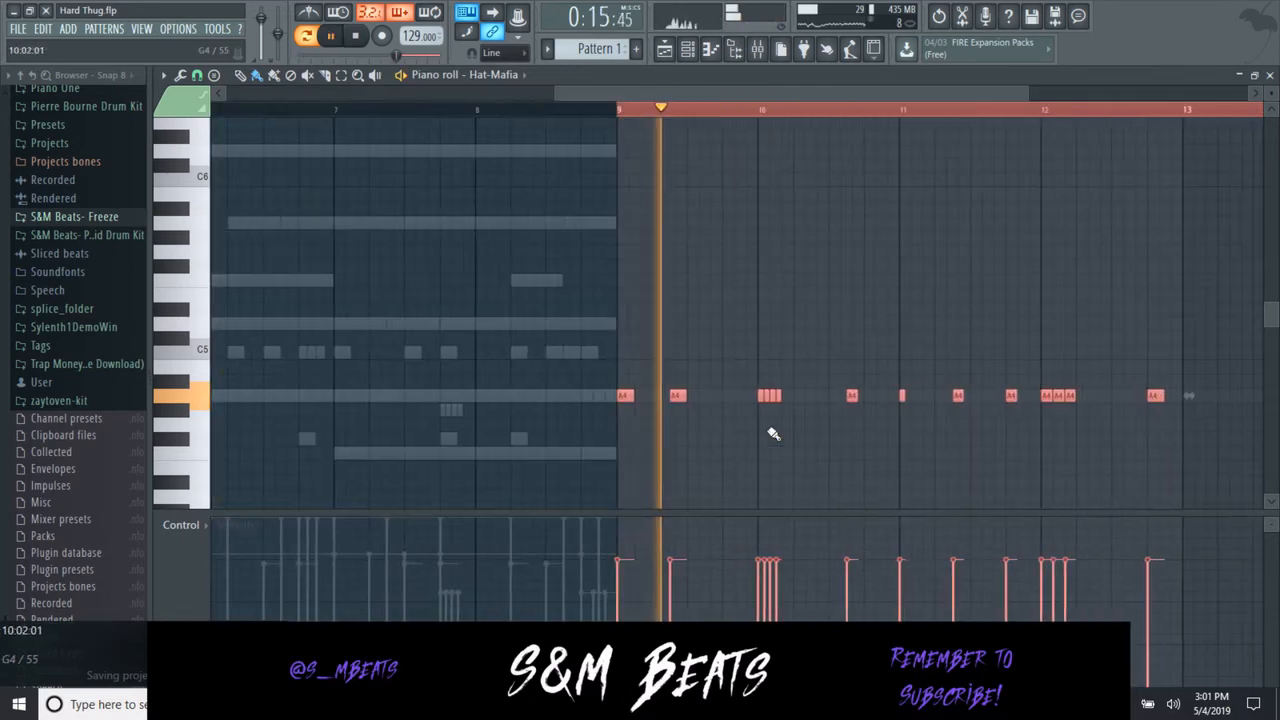
pyautogui.press('space')
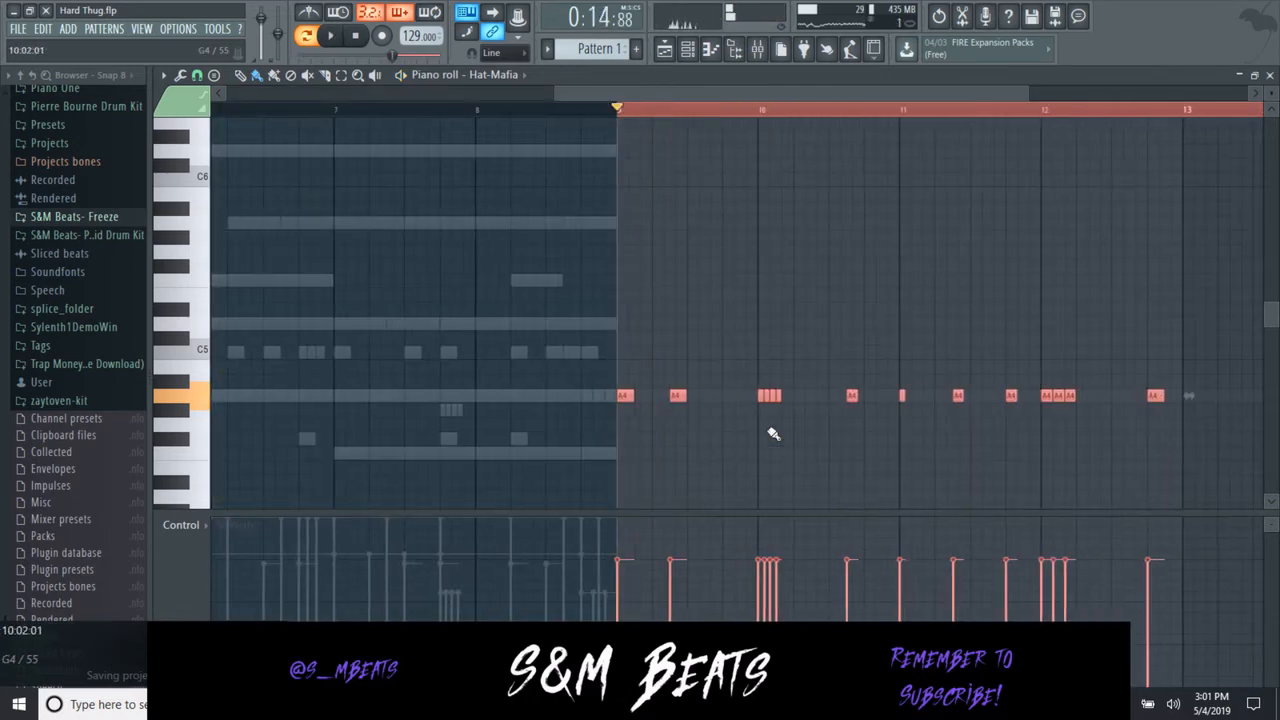
pyautogui.press('Delete')
pyautogui.click(619, 111)
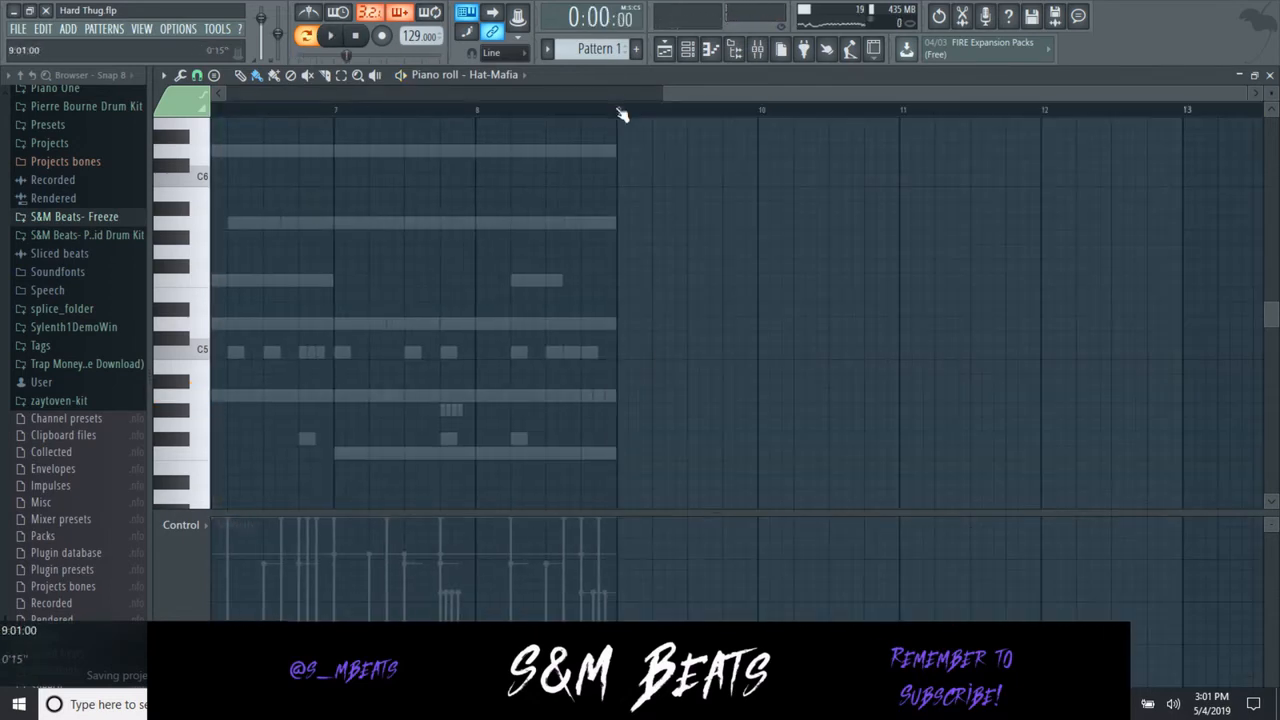
# - Duplicate the four-bar Hat-Mafia pattern and align the copy to fill bars 5 to 8
pyautogui.moveTo(619, 111); pyautogui.dragTo(2, 161)
pyautogui.hotkey('ctrl', 'b')
pyautogui.hotkey('shift', 'Right')
pyautogui.hotkey('shift', 'Right')
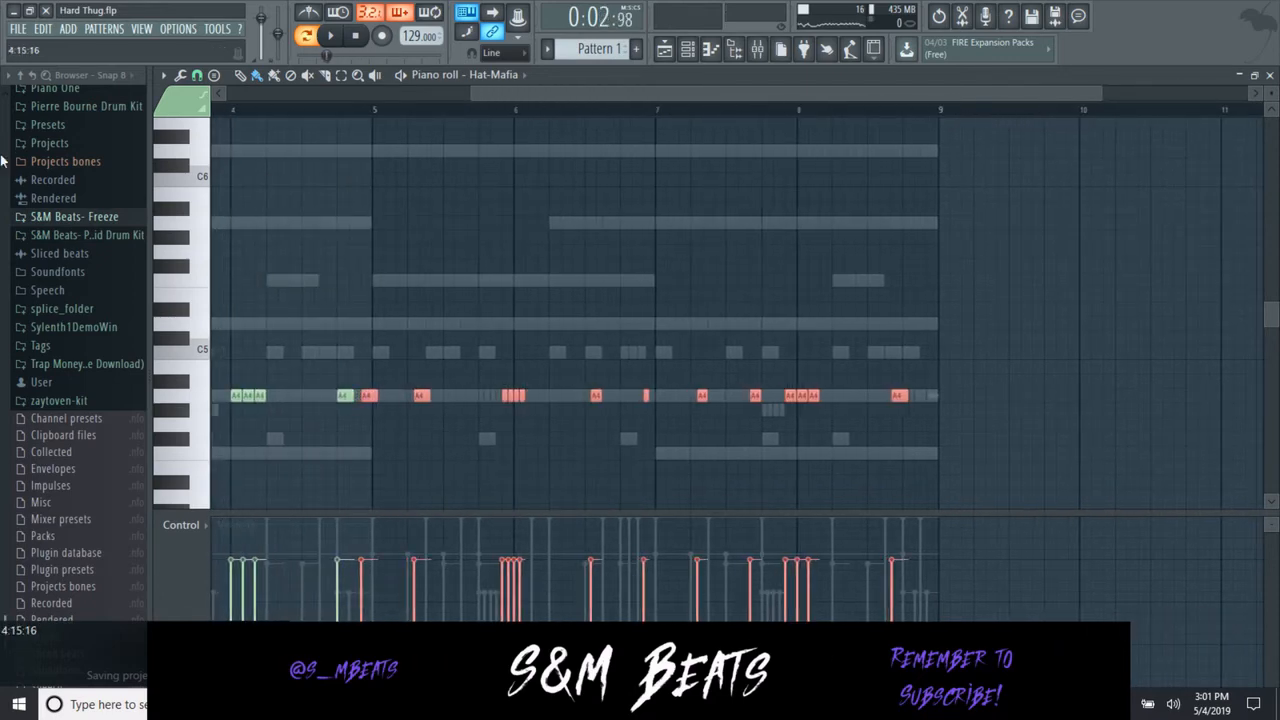
pyautogui.click(538, 219)
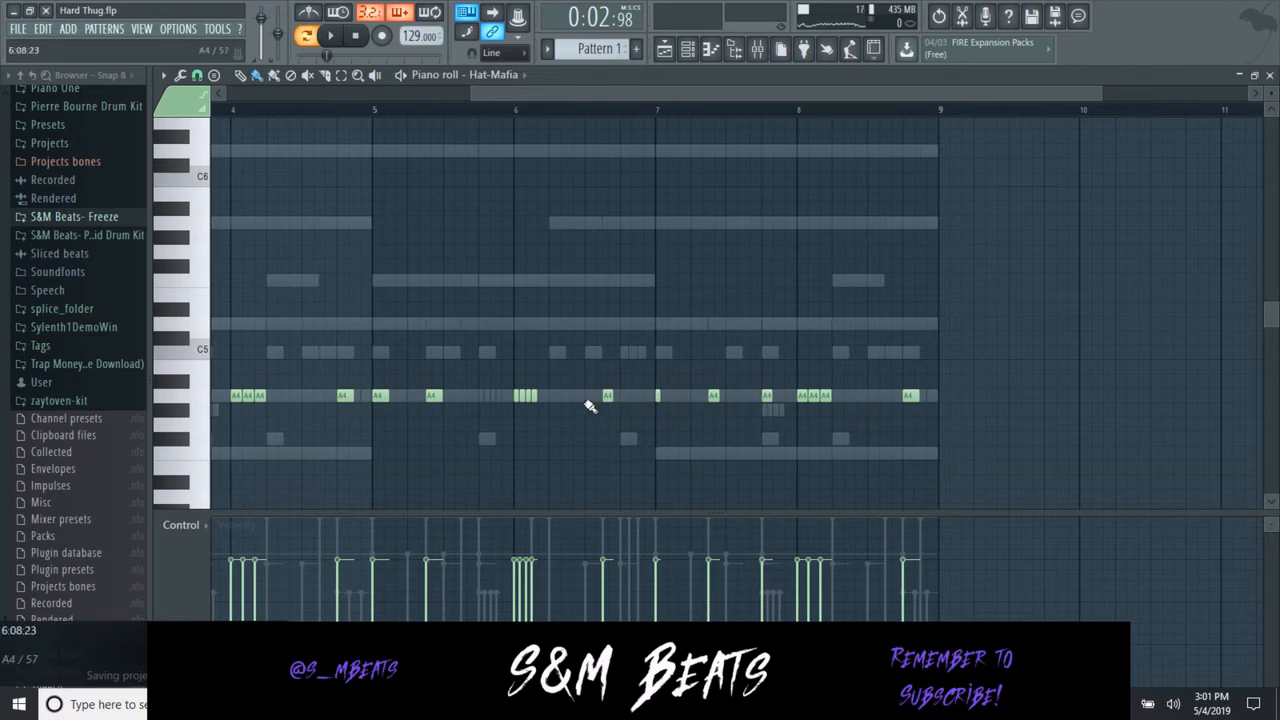
# - Add an A4 hat on beat 3 of bar 6, and audition the beat with the second Omnisphere channel muted
pyautogui.press('space')
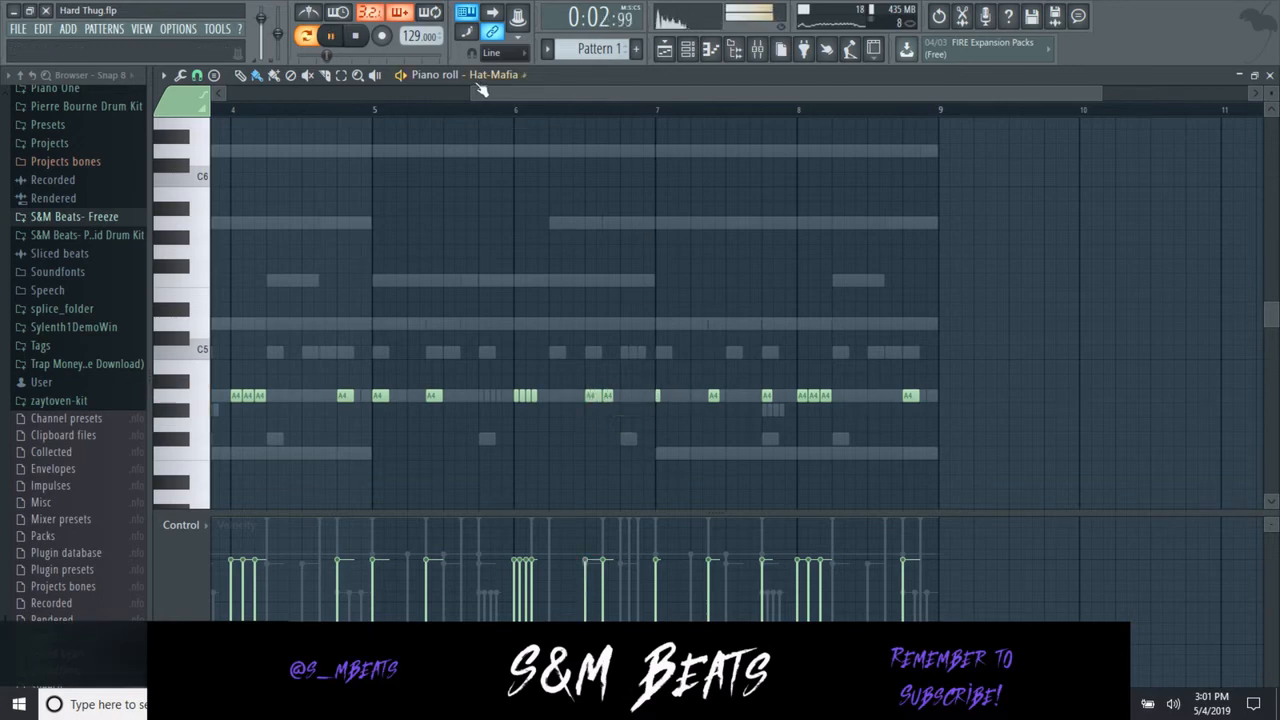
pyautogui.click(355, 36)
pyautogui.click(331, 36)
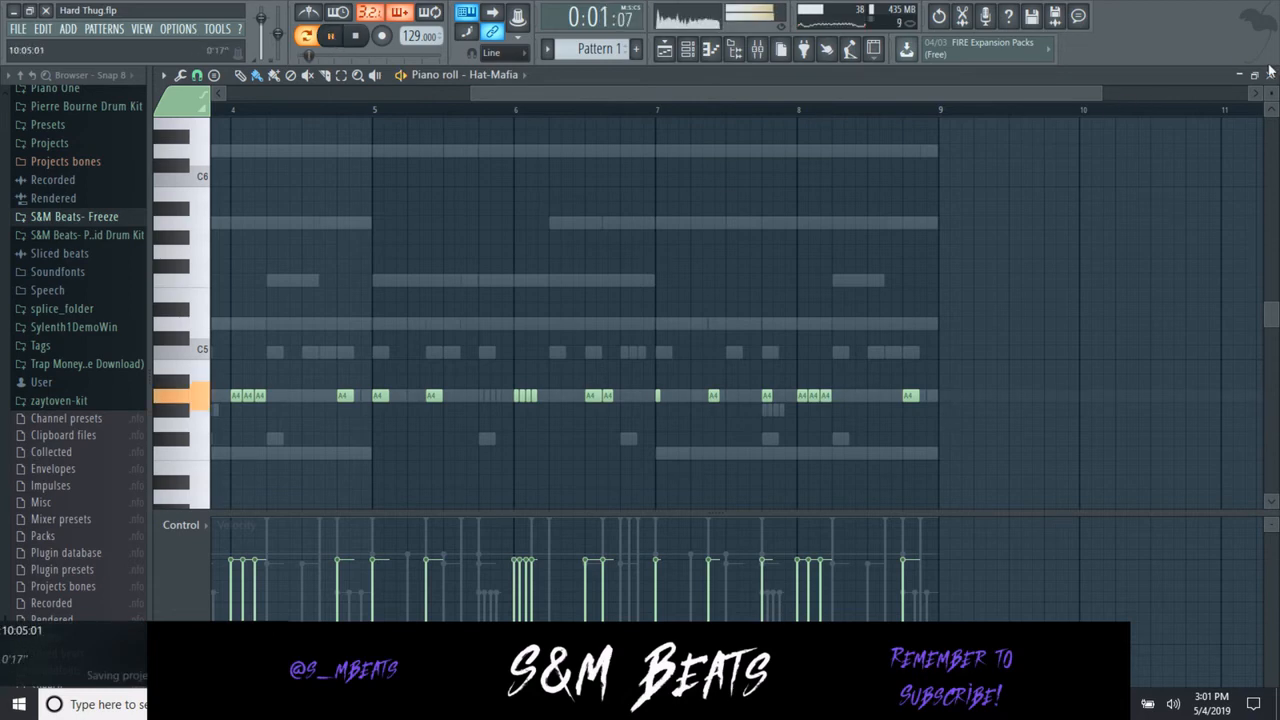
pyautogui.click(1268, 73)
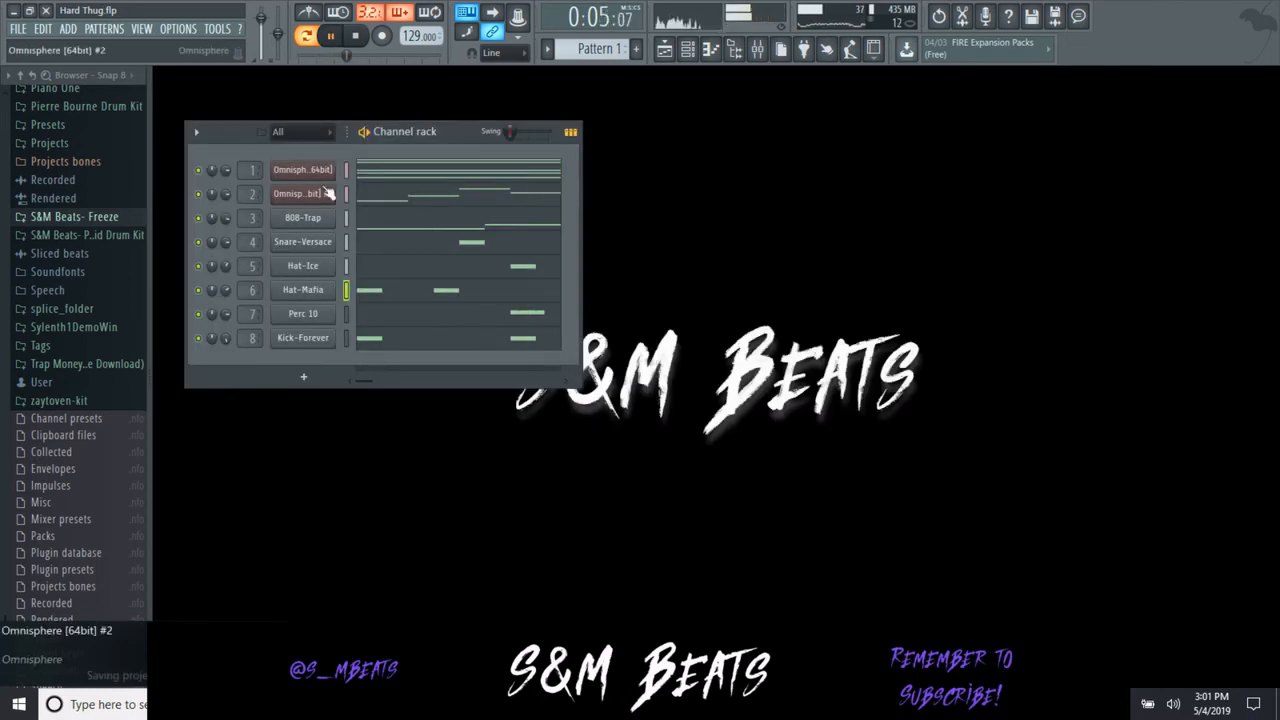
pyautogui.press('space')
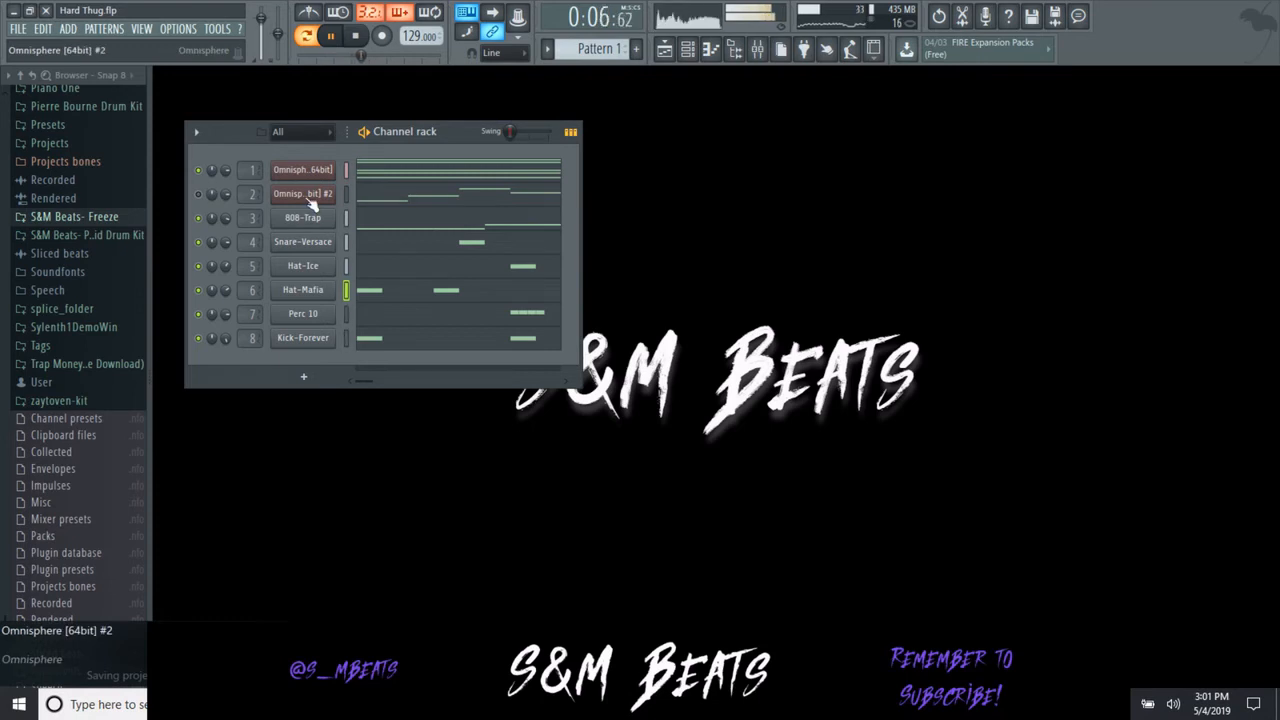
pyautogui.press('XF86AudioRaiseVolume')
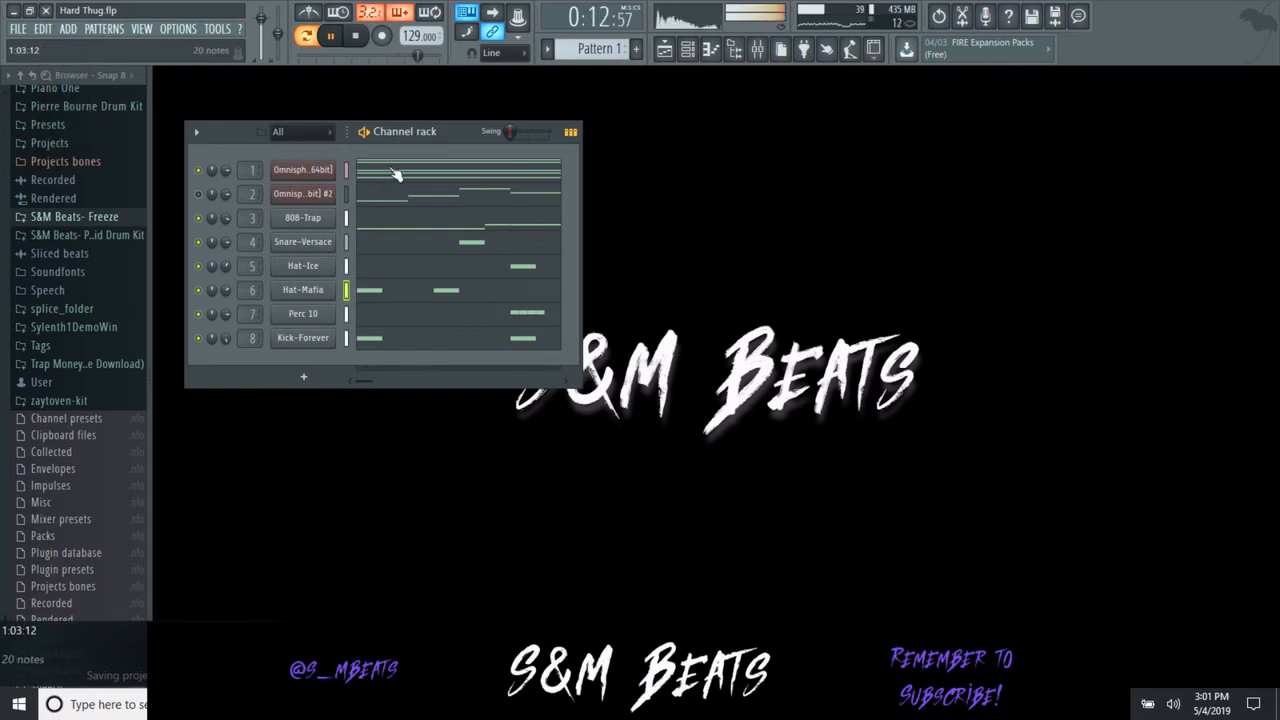
# - Split Pattern 1 by channel and place the first Omnisphere pattern twice in a row on playlist Track 1, covering bars 1 to 16
pyautogui.click(549, 52)
pyautogui.click(740, 276)
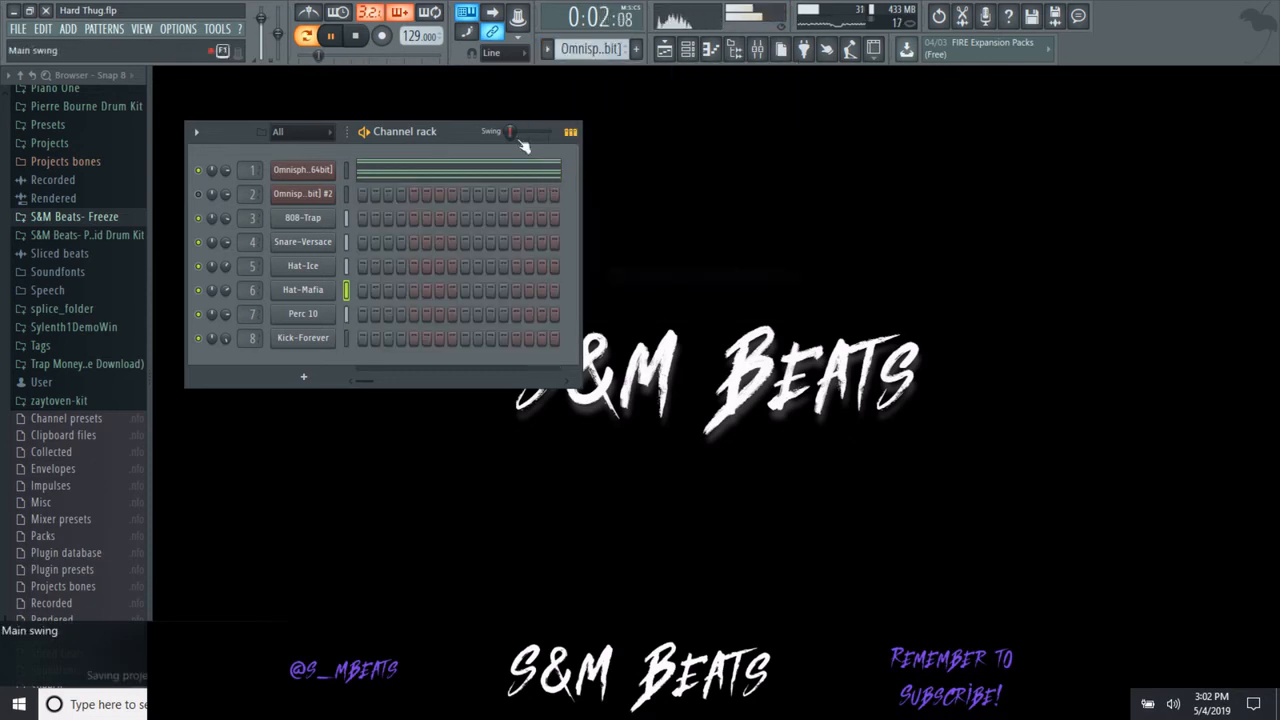
pyautogui.click(664, 52)
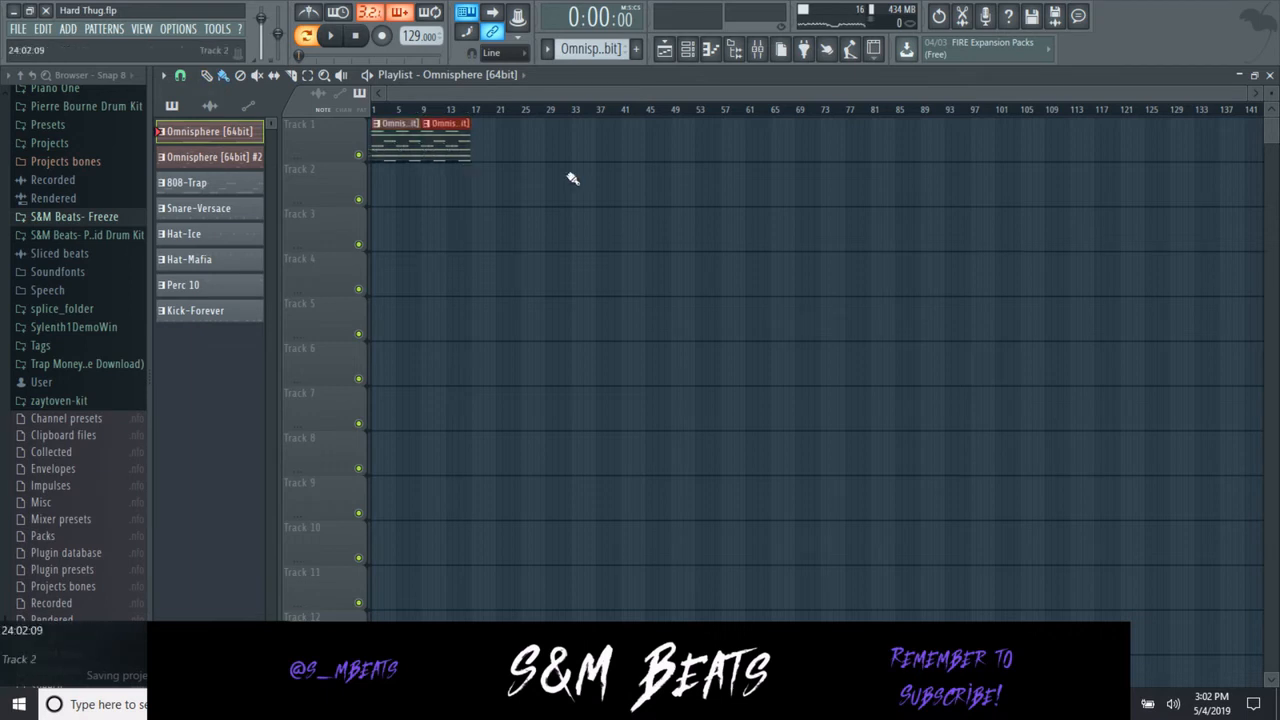
# - Continue the first Omnisphere pattern along Track 1 through bar 56 and quick-render that pattern as an audio clip
pyautogui.moveTo(572, 178); pyautogui.dragTo(702, 177)
pyautogui.rightClick(218, 140)
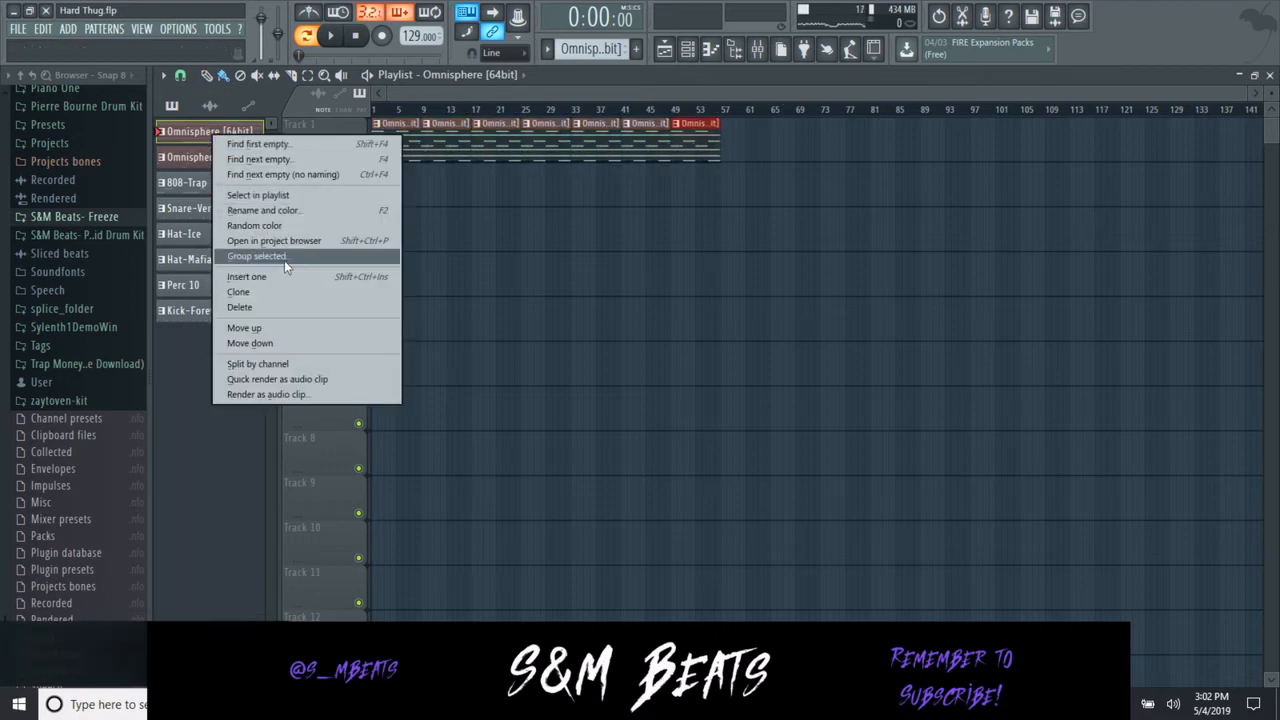
pyautogui.click(300, 379)
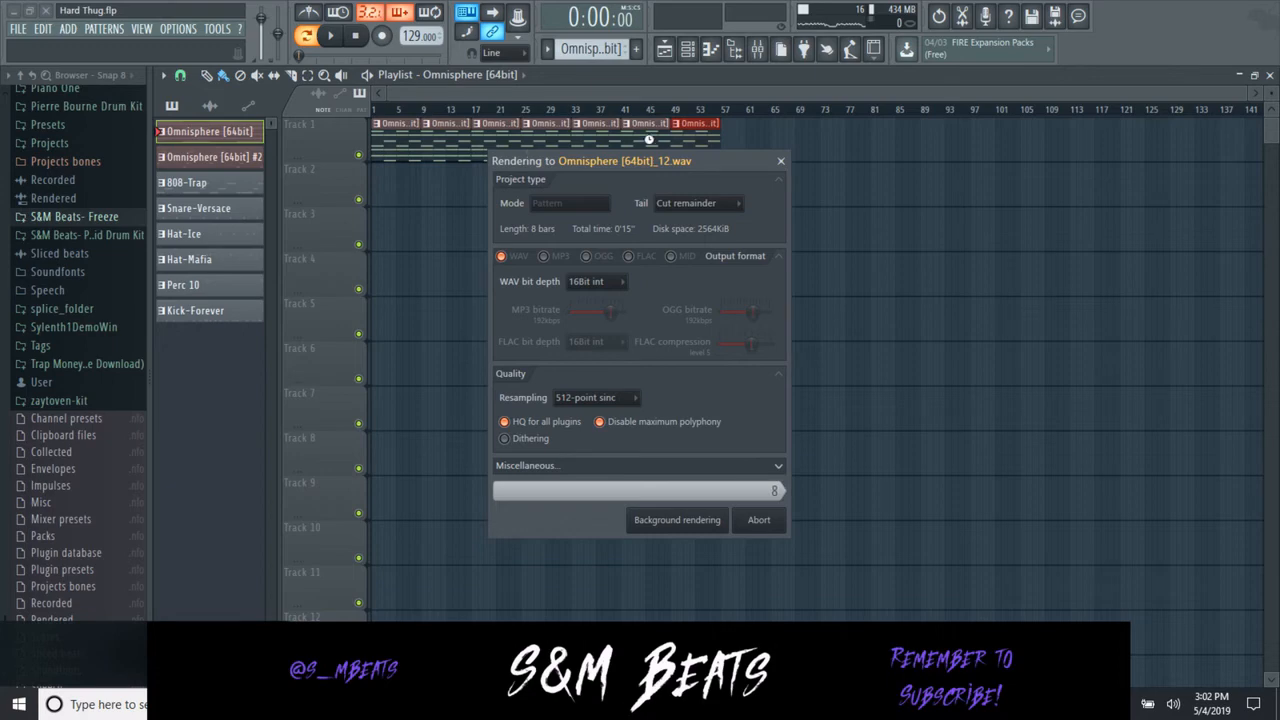
pyautogui.click(758, 52)
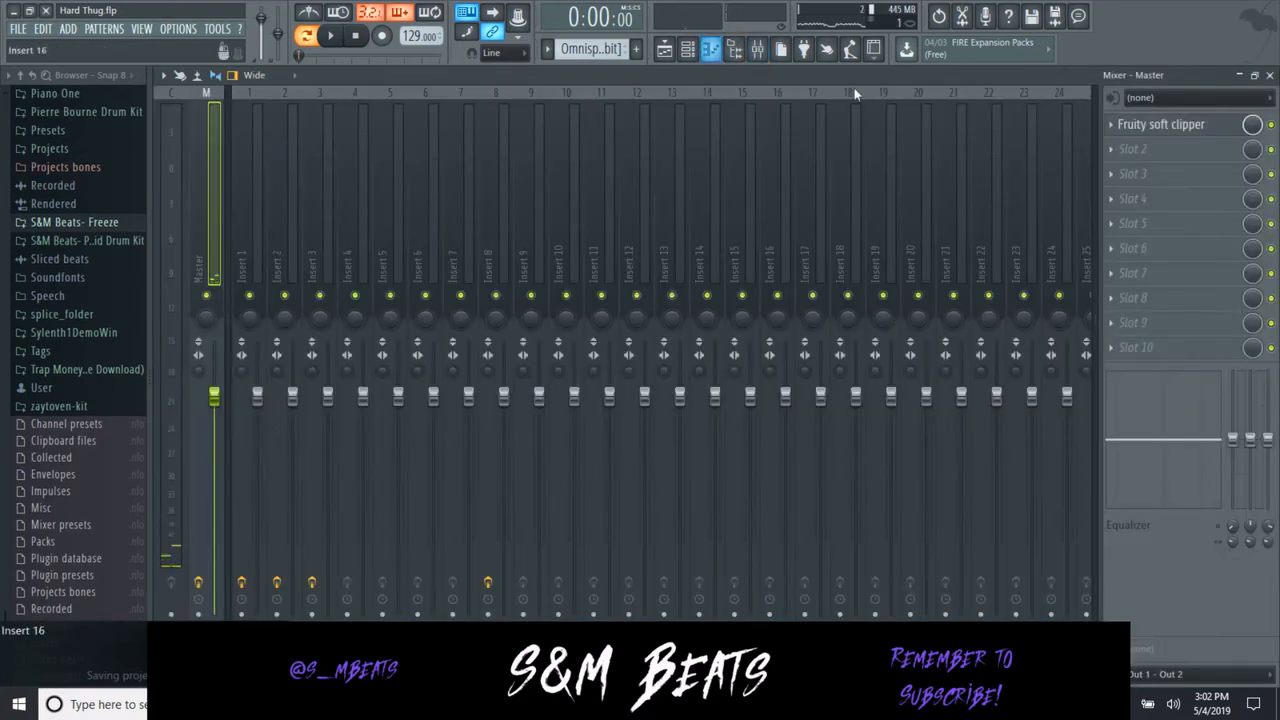
pyautogui.click(1271, 76)
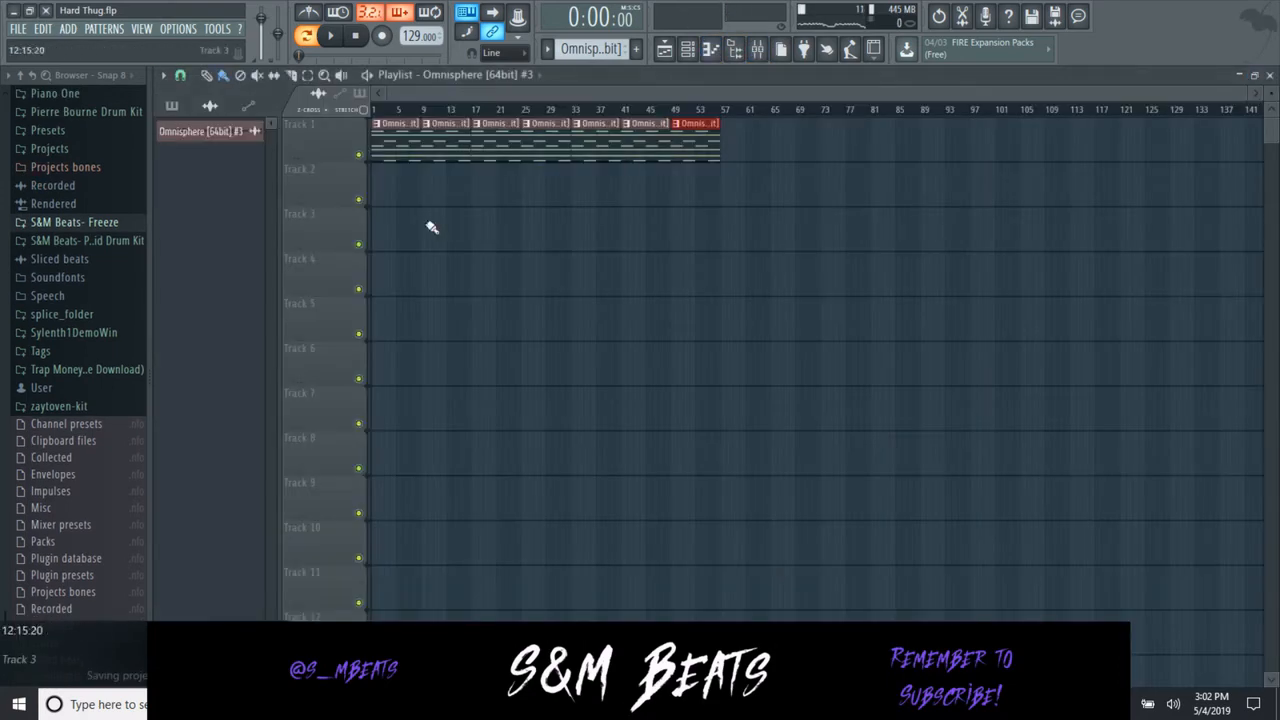
# - Place the rendered Omnisphere audio clip on Track 2 over bars 9 to 24 and 33 to 40, and end Track 1 after bar 48
pyautogui.click(687, 51)
pyautogui.click(458, 110)
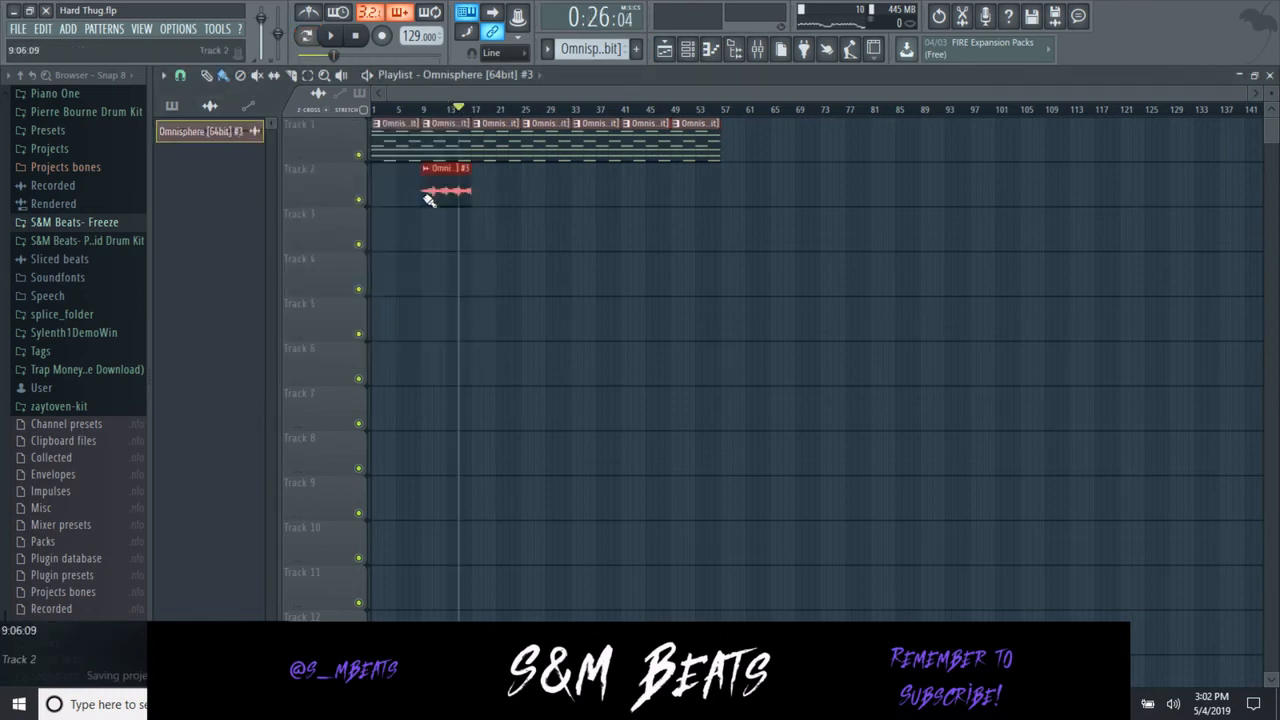
pyautogui.click(572, 181)
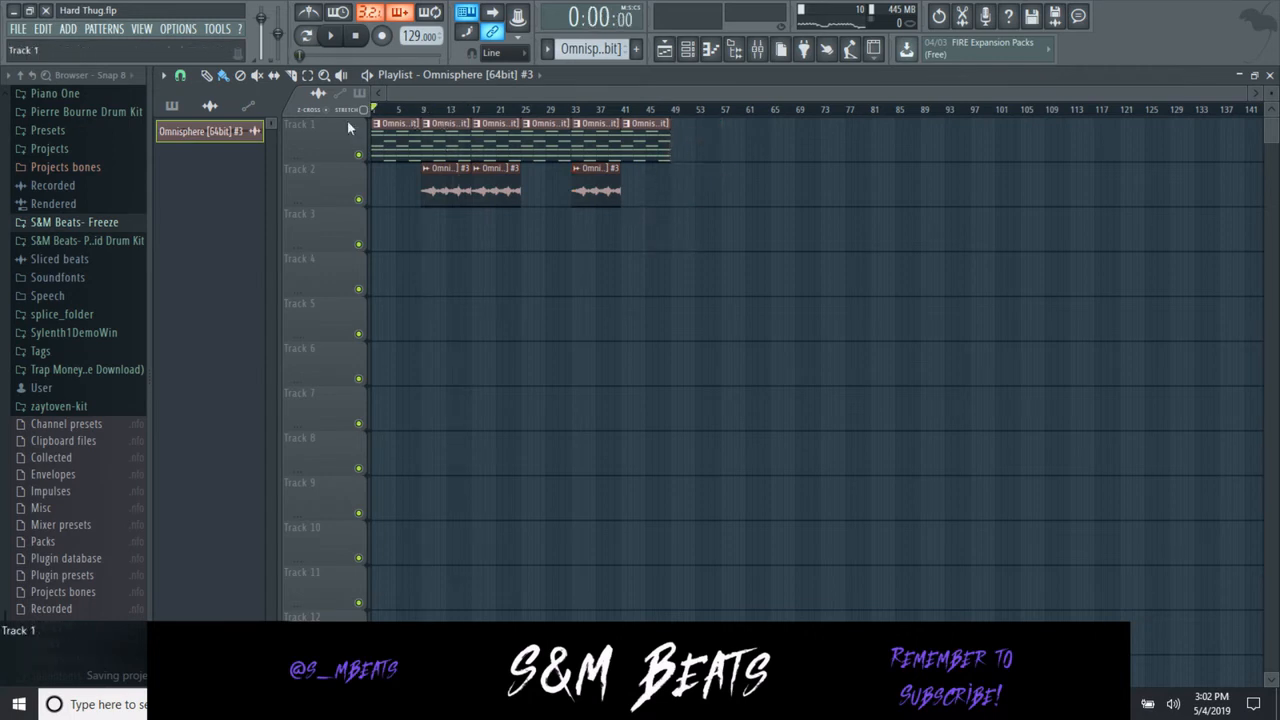
pyautogui.doubleClick(455, 189)
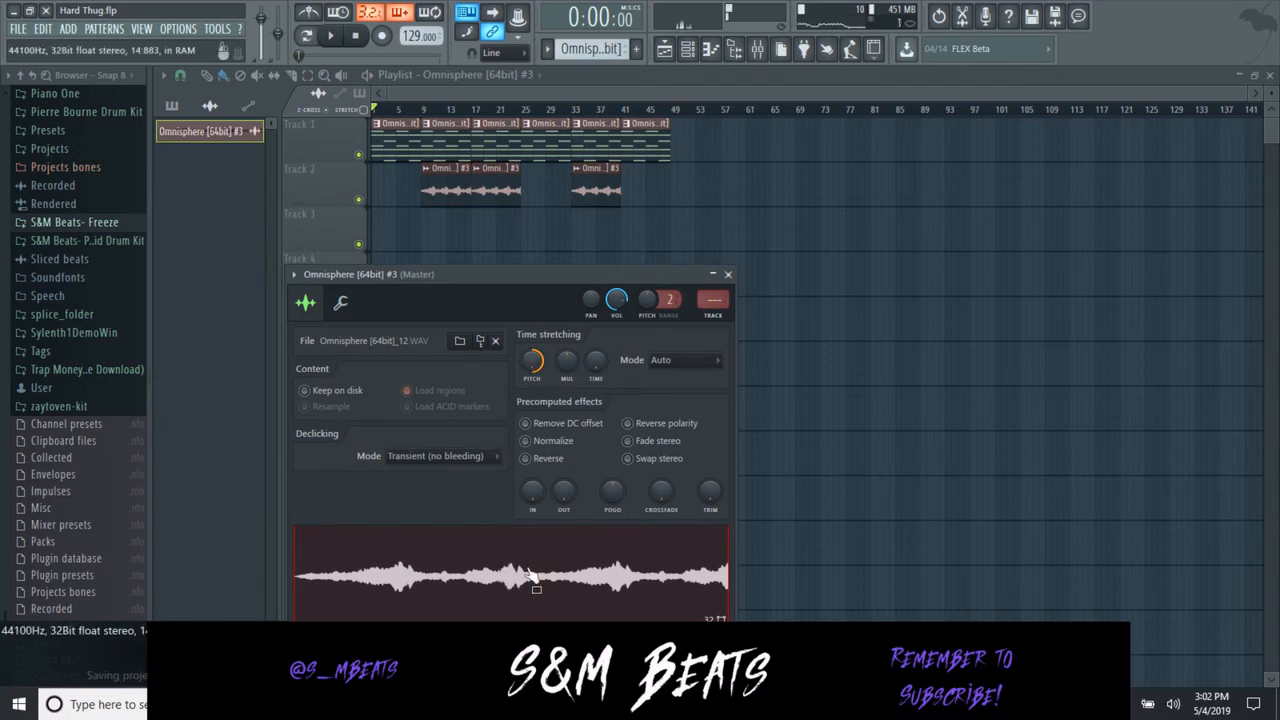
pyautogui.click(730, 274)
# - Place the 808-Trap pattern on Track 3 over bars 9 to 48, removing the stray copy from Track 5
pyautogui.click(172, 105)
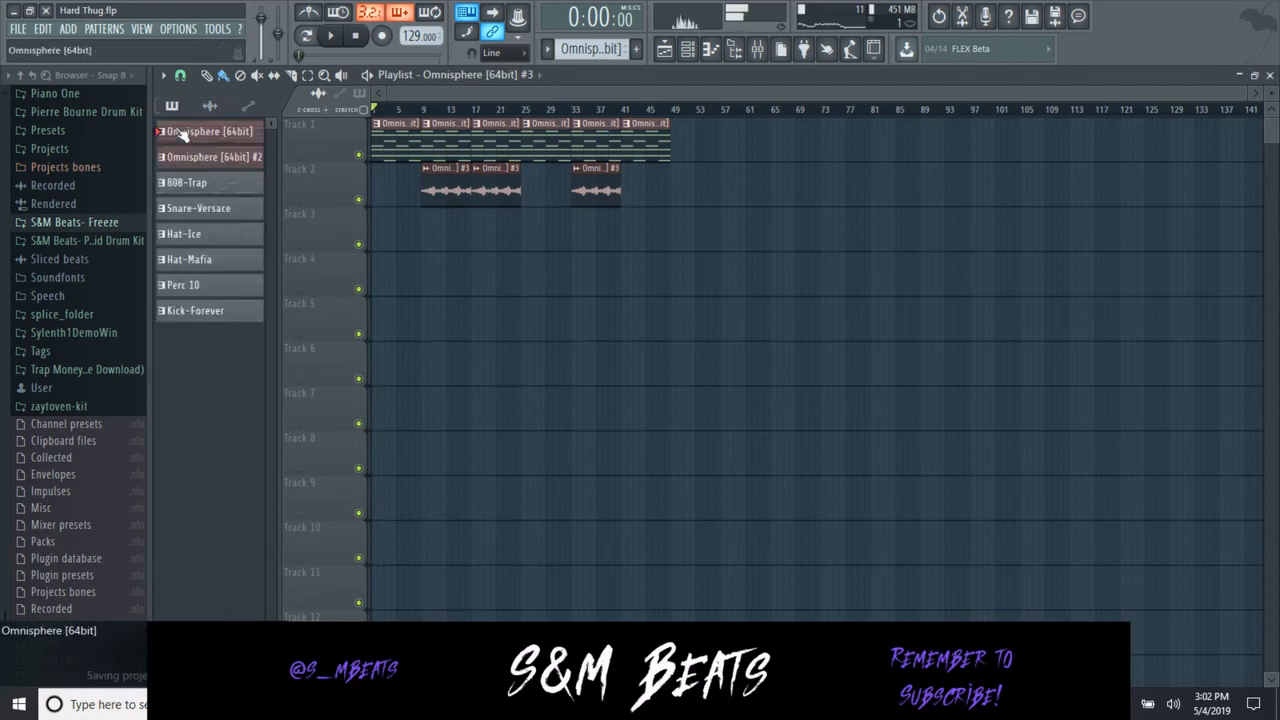
pyautogui.click(196, 182)
pyautogui.press('space')
pyautogui.moveTo(428, 241); pyautogui.dragTo(640, 243)
pyautogui.doubleClick(609, 304)
pyautogui.click(650, 334)
pyautogui.press('space')
pyautogui.rightClick(634, 318)
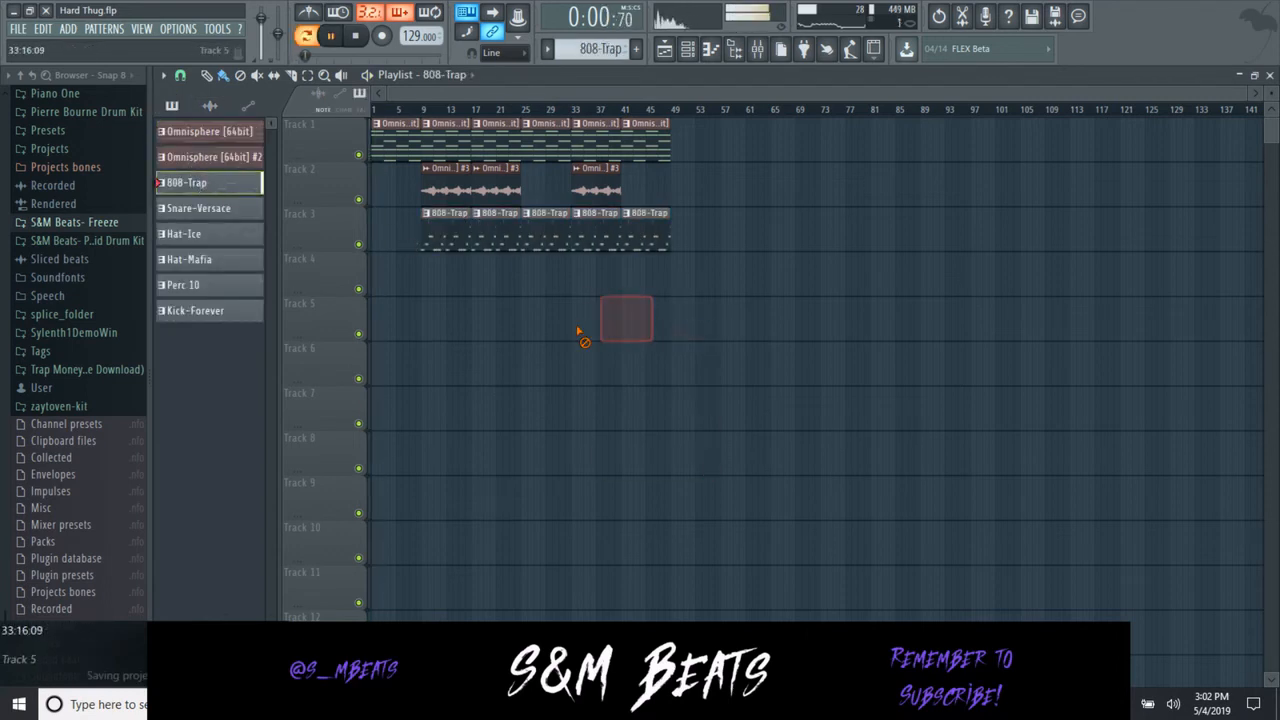
pyautogui.press('space')
# - Place the Snare-Versace pattern on Track 4 over bars 9 to 48, removing the stray copy from Track 6
pyautogui.click(198, 208)
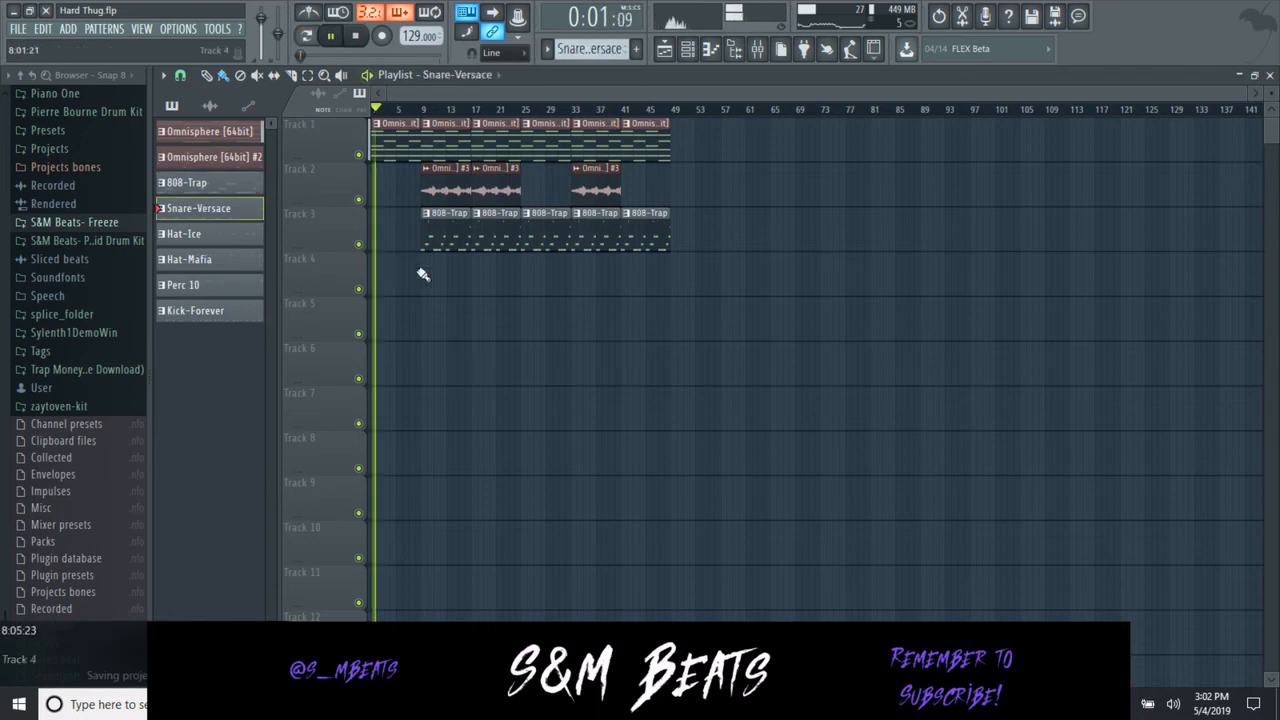
pyautogui.moveTo(428, 280); pyautogui.dragTo(645, 306)
pyautogui.doubleClick(605, 346)
pyautogui.click(534, 363)
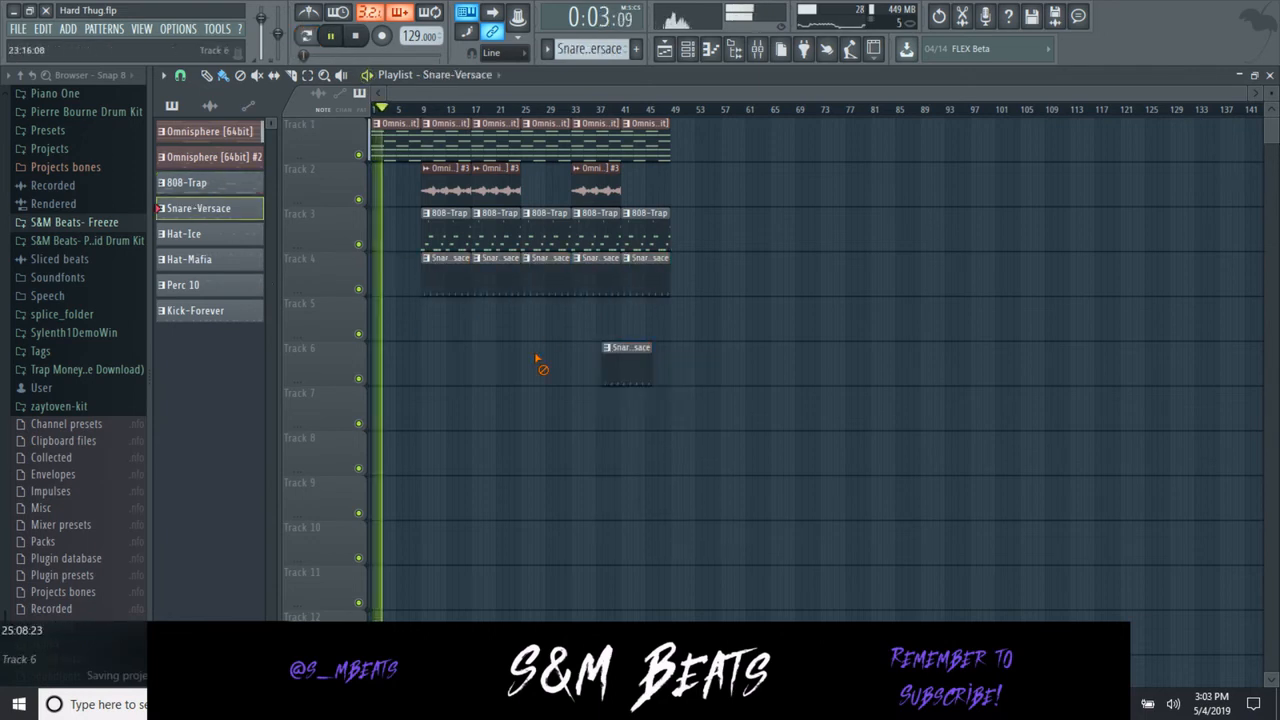
pyautogui.rightClick(620, 346)
# - Place the Hat-Ice pattern on Track 6 over bars 17 to 24 and 33 to 48, removing the stray copy from Track 7
pyautogui.click(186, 233)
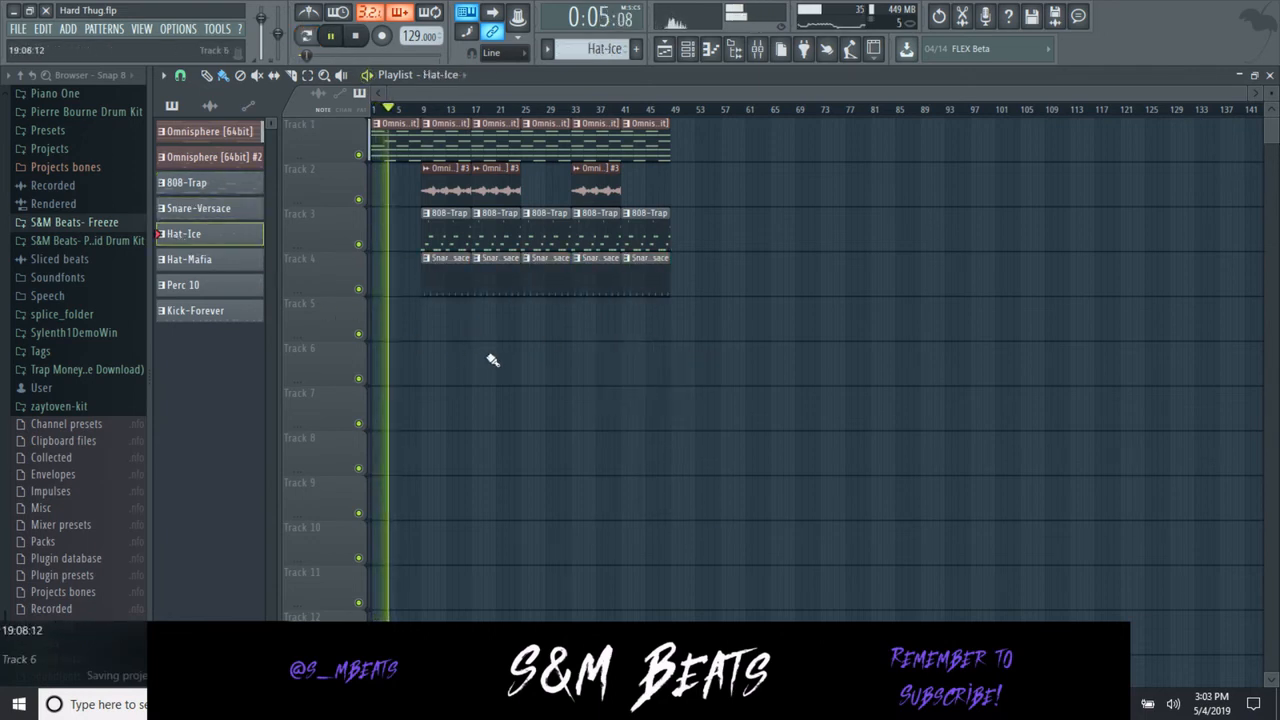
pyautogui.click(478, 360)
pyautogui.moveTo(578, 370); pyautogui.dragTo(665, 366)
pyautogui.click(609, 420)
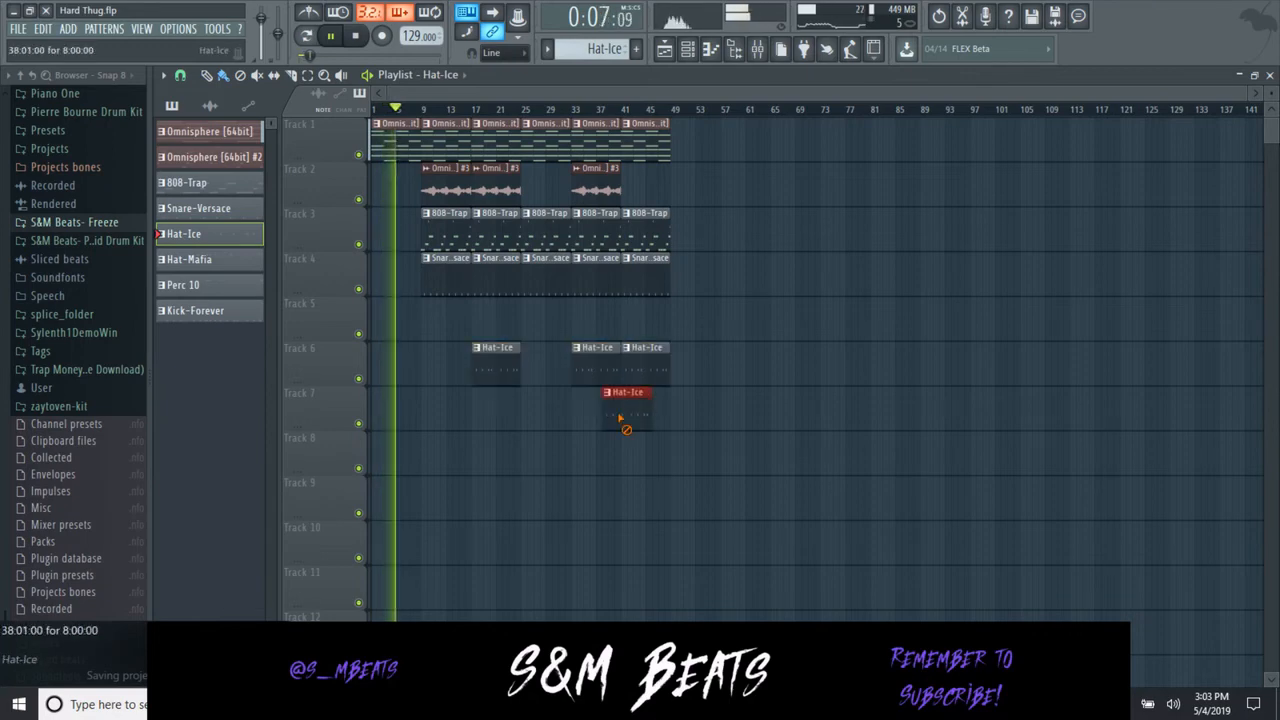
pyautogui.rightClick(620, 424)
# - Place the Hat-Mafia pattern on Track 5 and the Kick-Forever pattern on Track 7, both over bars 9 to 48
pyautogui.click(195, 259)
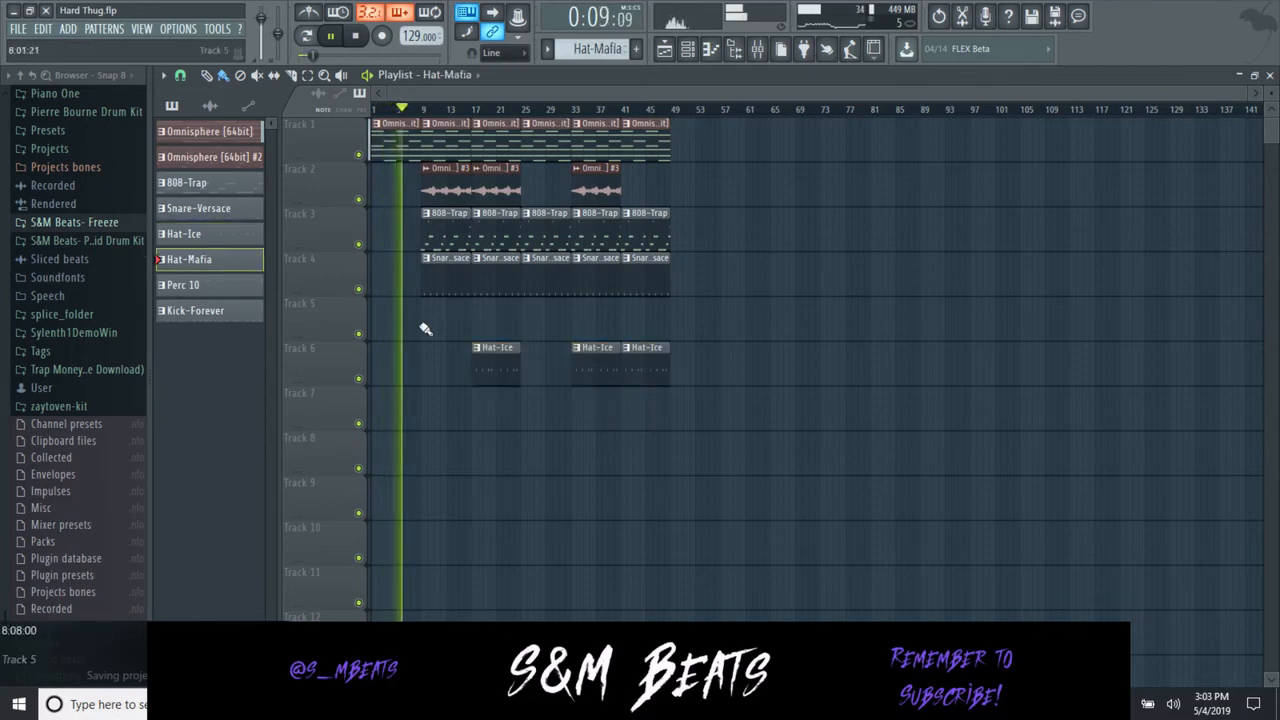
pyautogui.moveTo(424, 328); pyautogui.dragTo(644, 327)
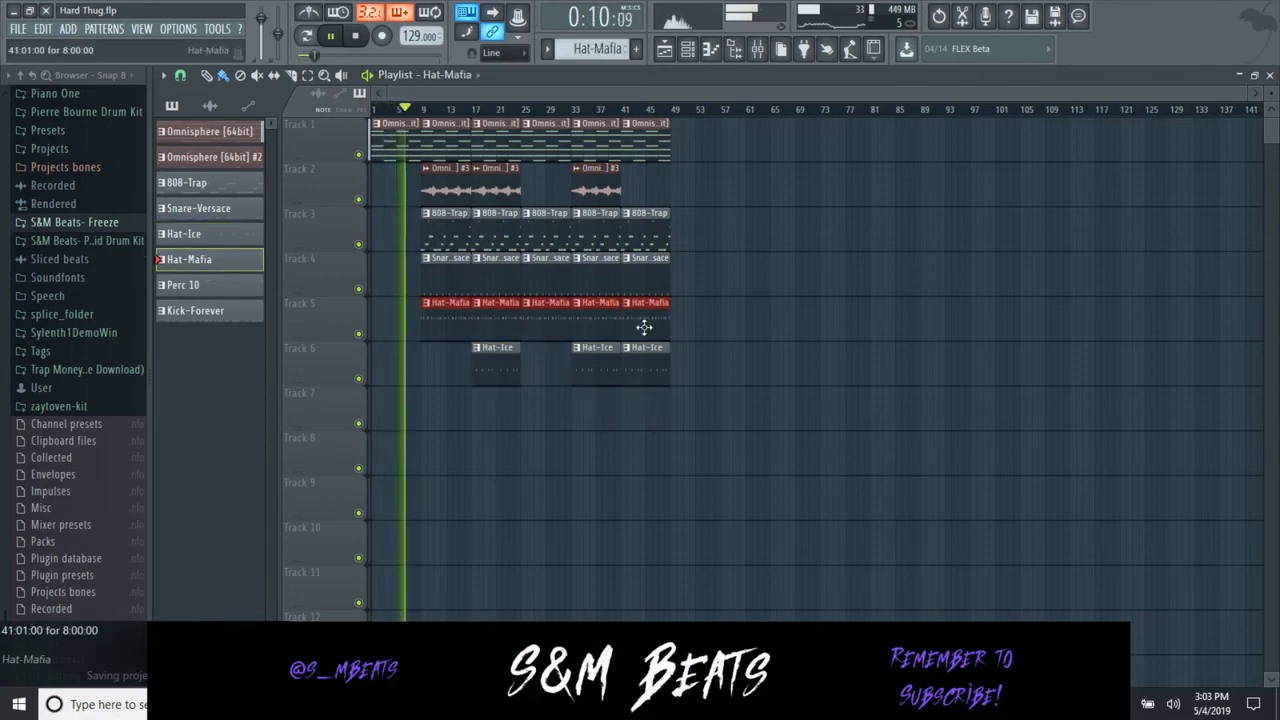
pyautogui.click(212, 310)
pyautogui.moveTo(423, 400); pyautogui.dragTo(629, 420)
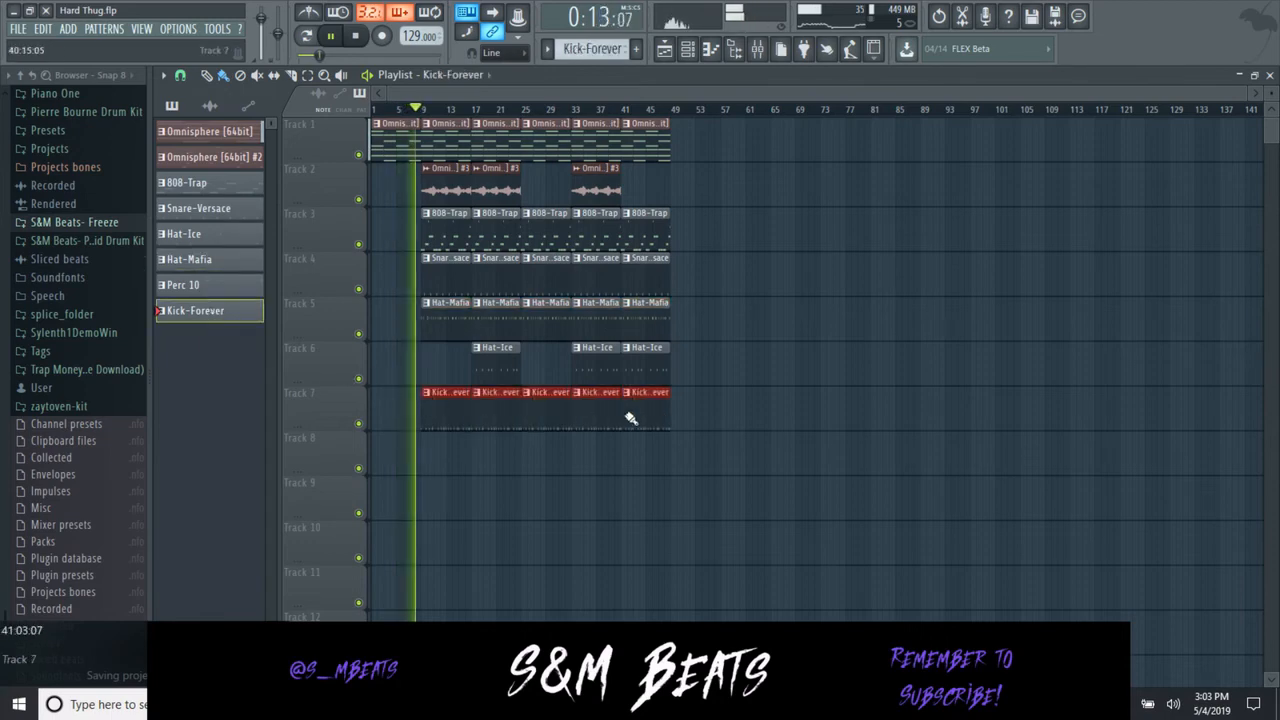
# - Place a single Perc 10 pattern on Track 8 over bars 9 to 16
pyautogui.click(195, 285)
pyautogui.click(416, 443)
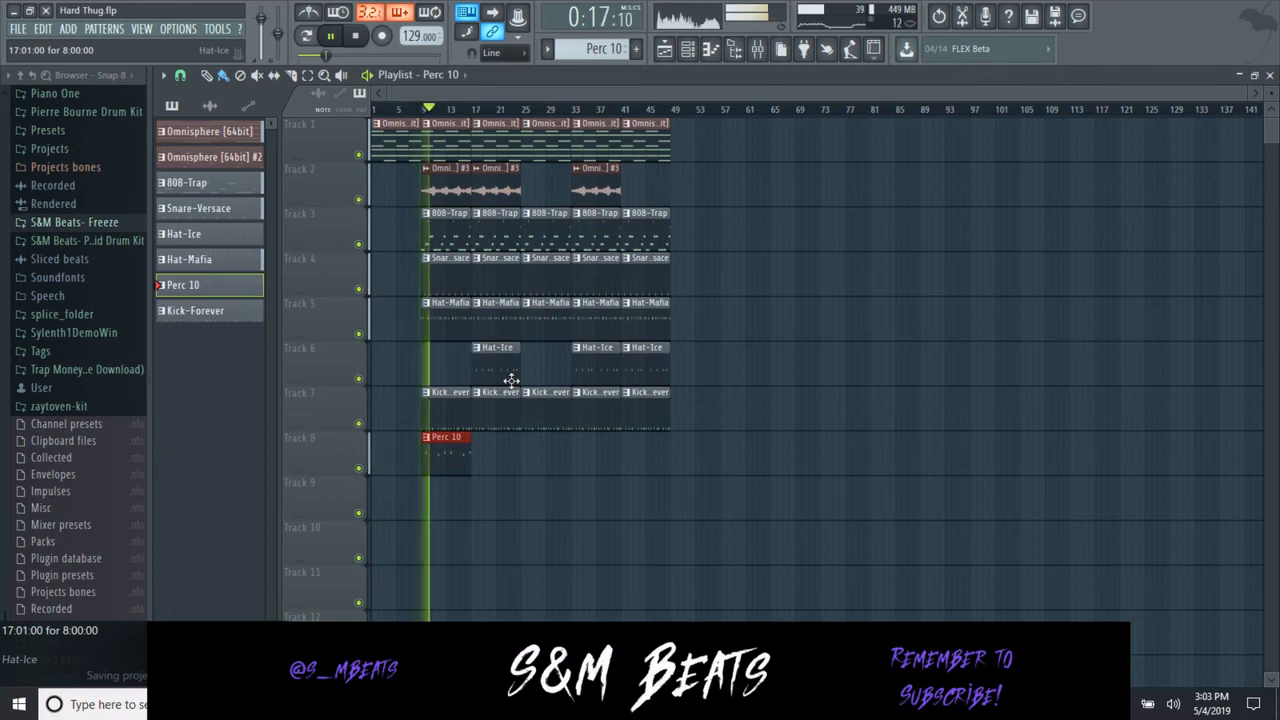
# - Route the rendered Omnisphere audio clip to mixer track 13
pyautogui.click(596, 168)
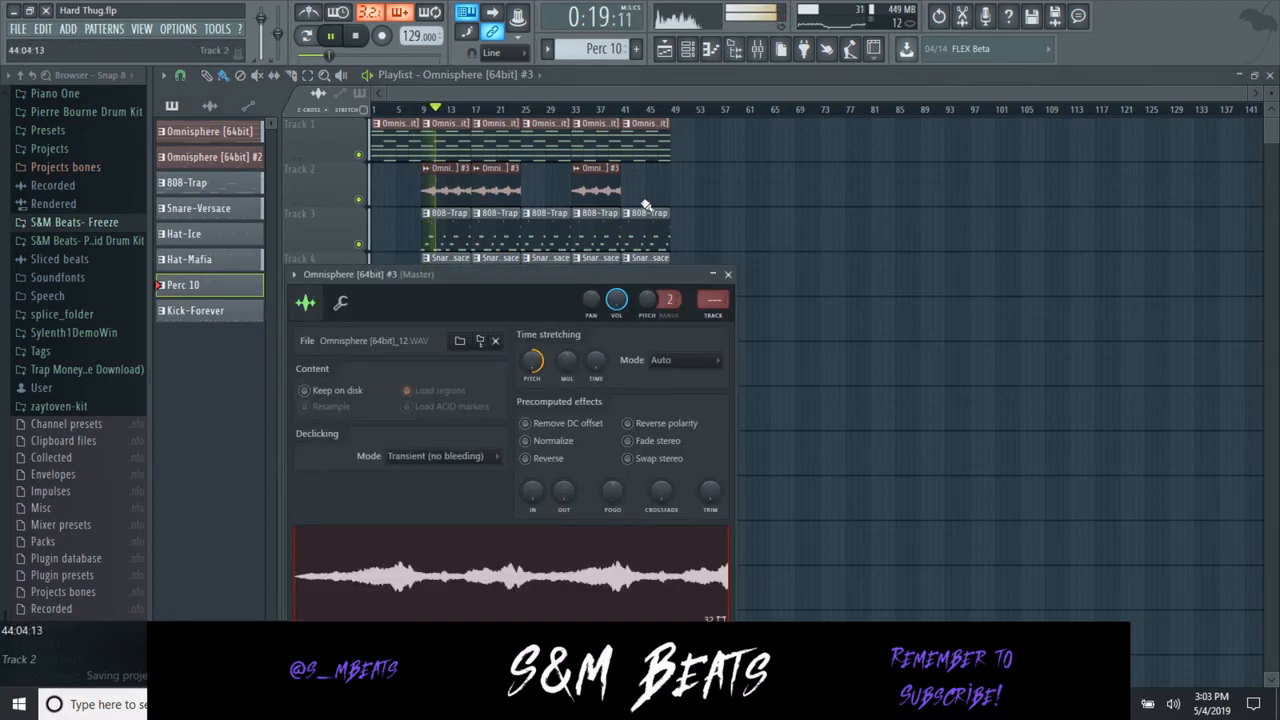
pyautogui.press('space')
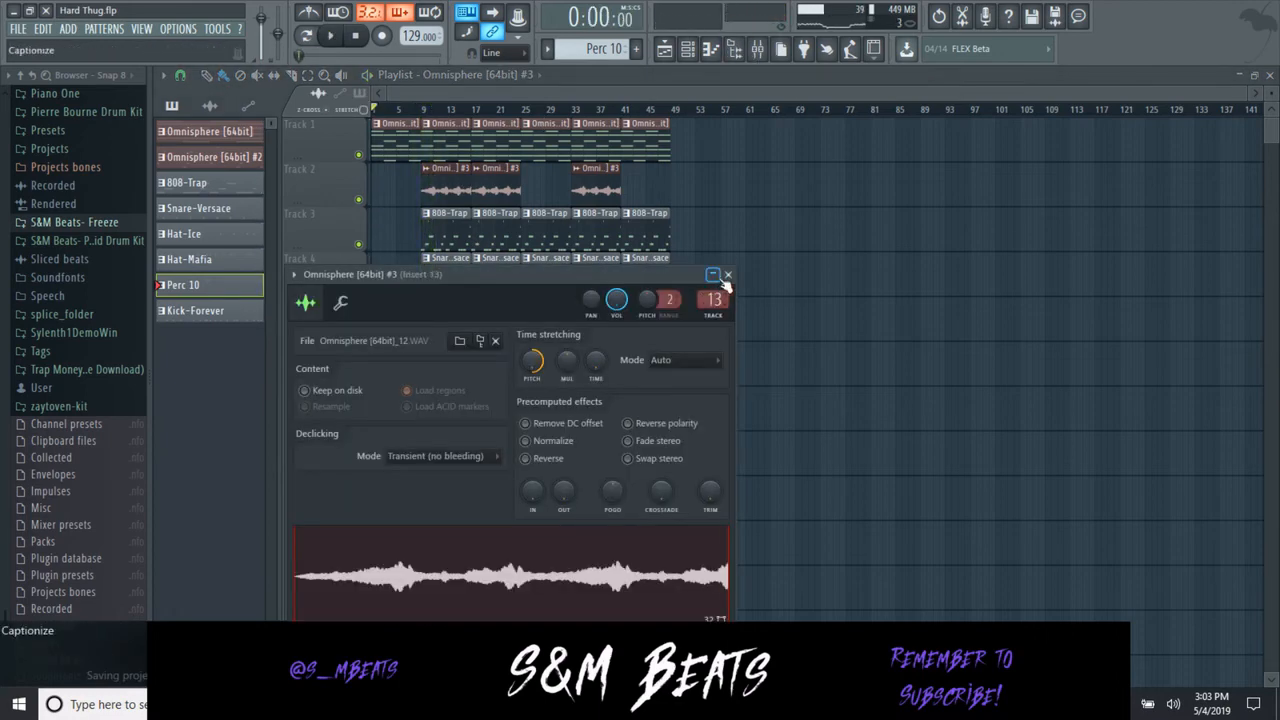
pyautogui.click(727, 274)
# - Add Fruity Parametric EQ 2 to the first effect slot of Insert 13 and load its Melody preset
pyautogui.click(757, 48)
pyautogui.press('space')
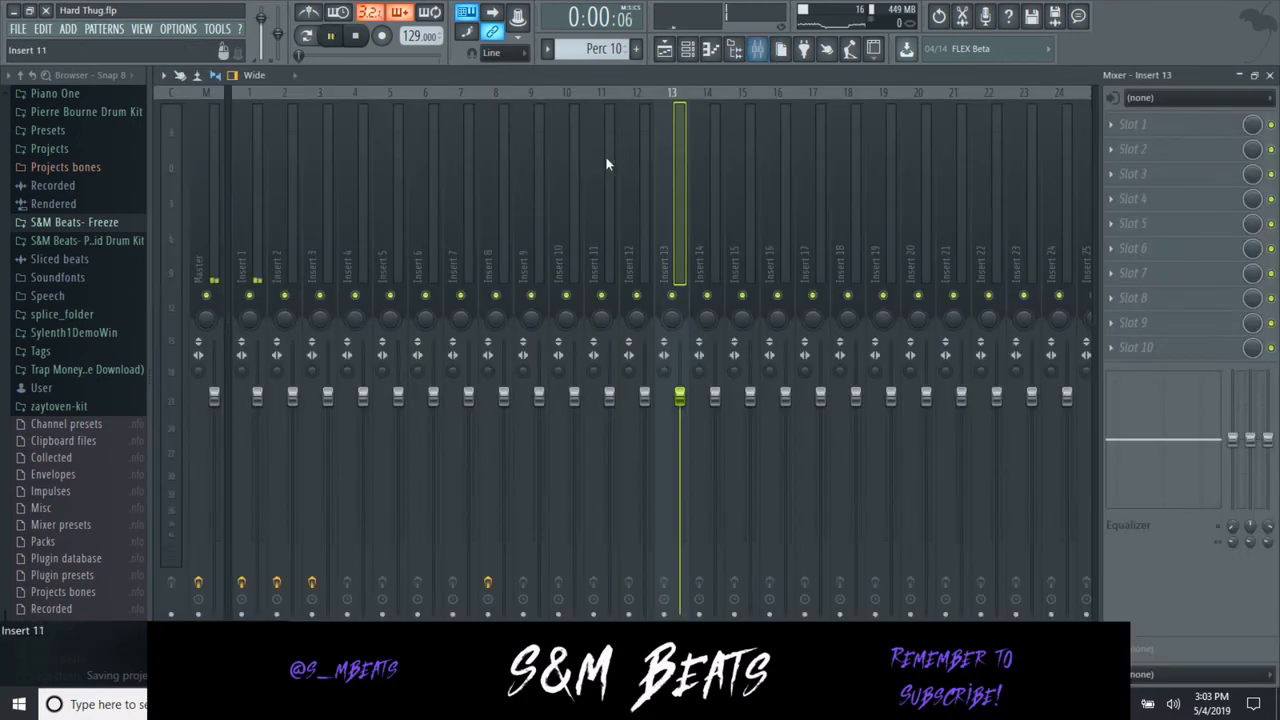
pyautogui.click(1133, 124)
pyautogui.click(880, 495)
pyautogui.press('space')
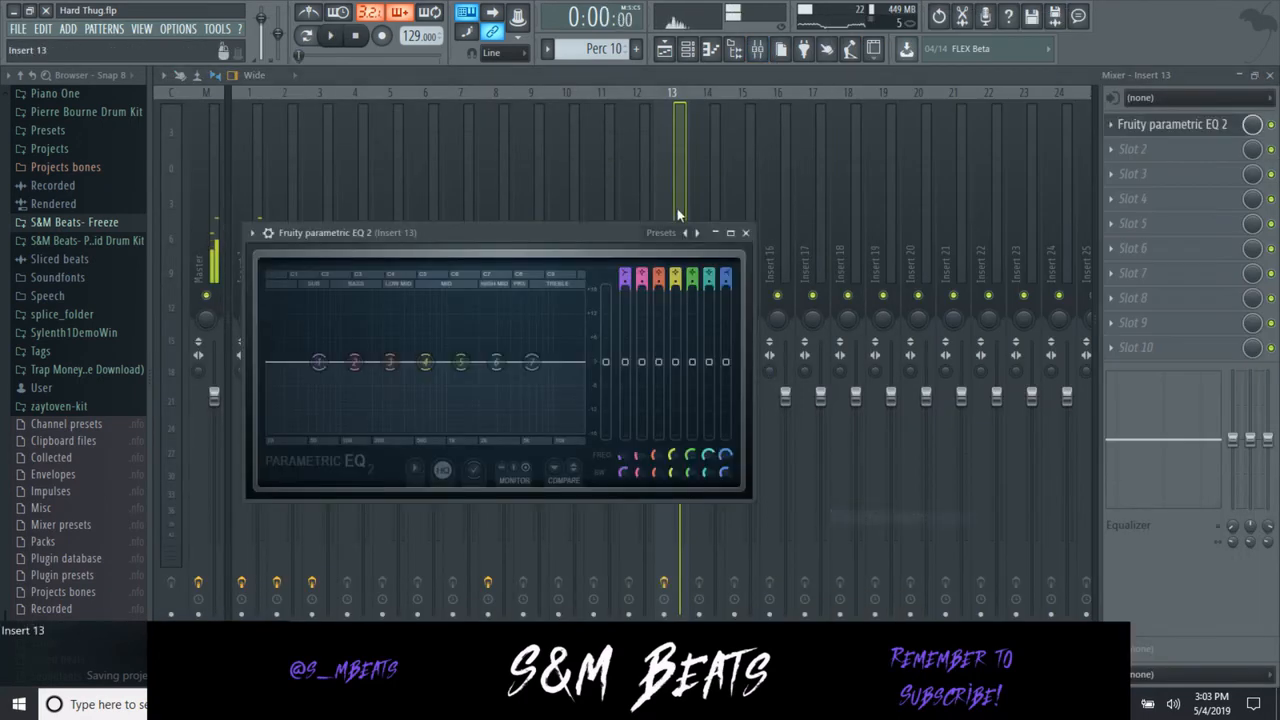
pyautogui.click(662, 232)
pyautogui.click(690, 262)
pyautogui.press('space')
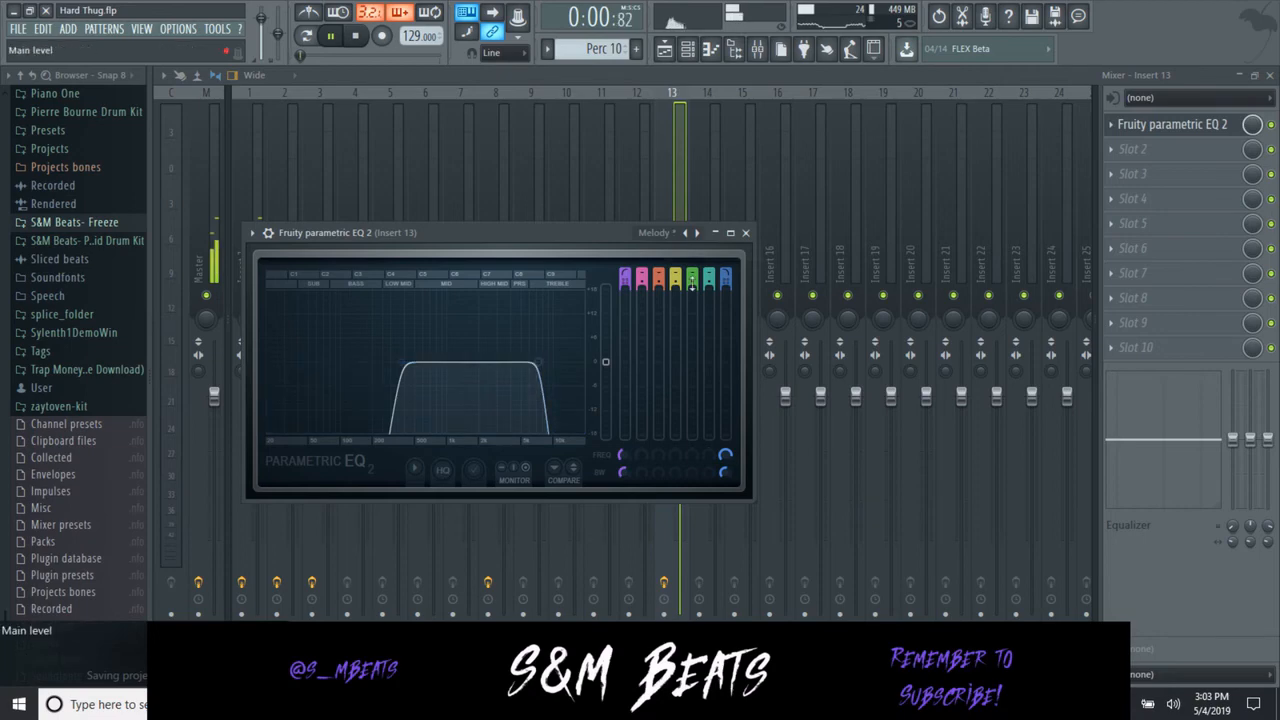
pyautogui.click(745, 232)
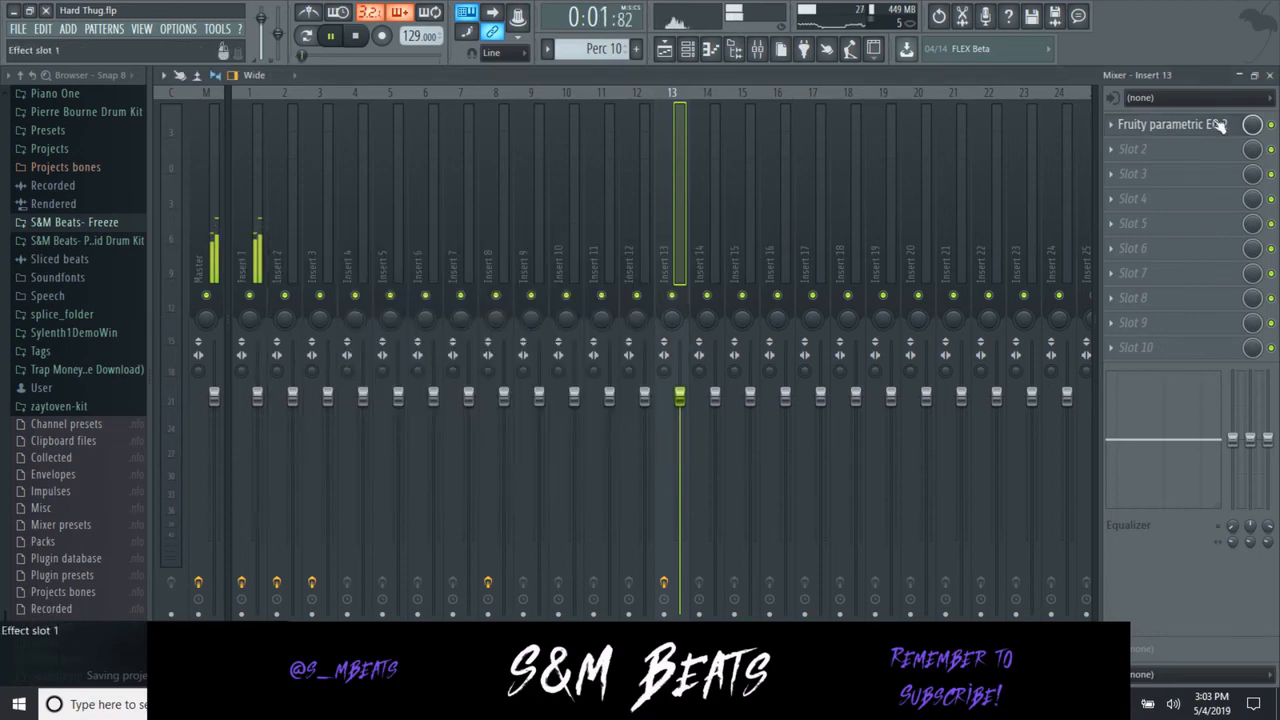
# - Solo playlist Track 2, play the rendered Omnisphere clip from bar 9, and check its level in the mixer
pyautogui.click(1270, 76)
pyautogui.rightClick(360, 163)
pyautogui.rightClick(363, 203)
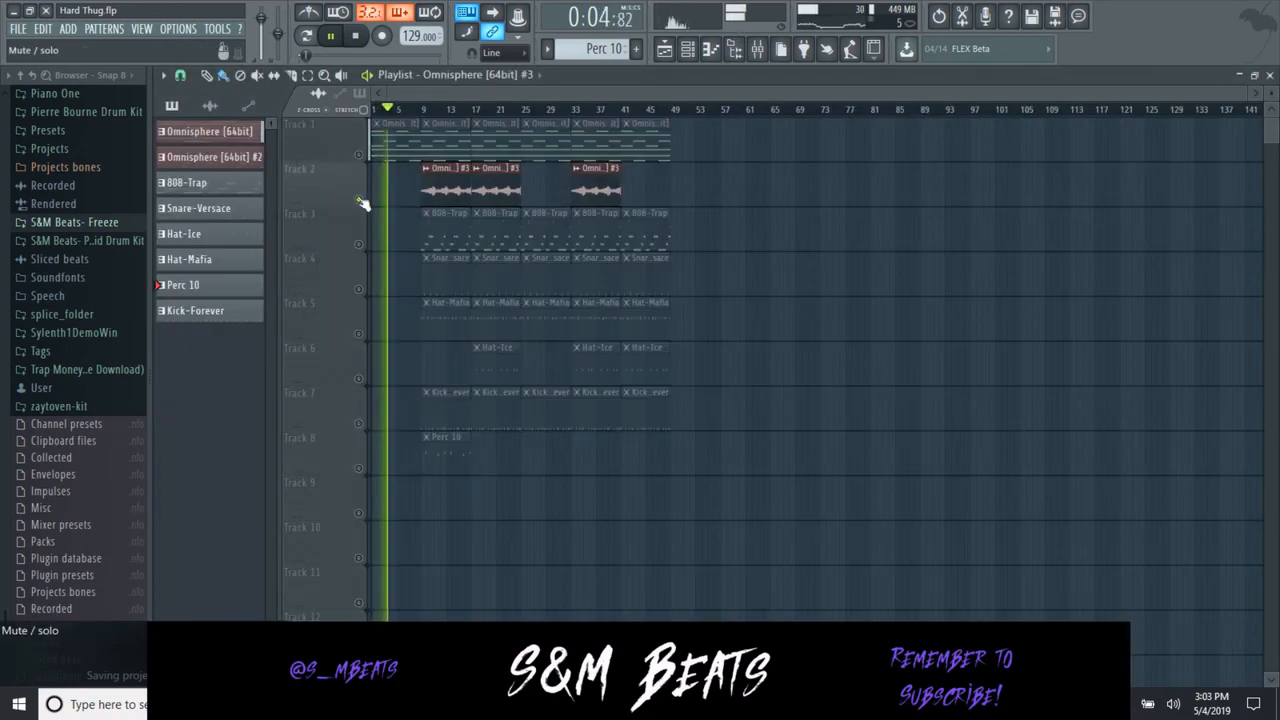
pyautogui.click(424, 110)
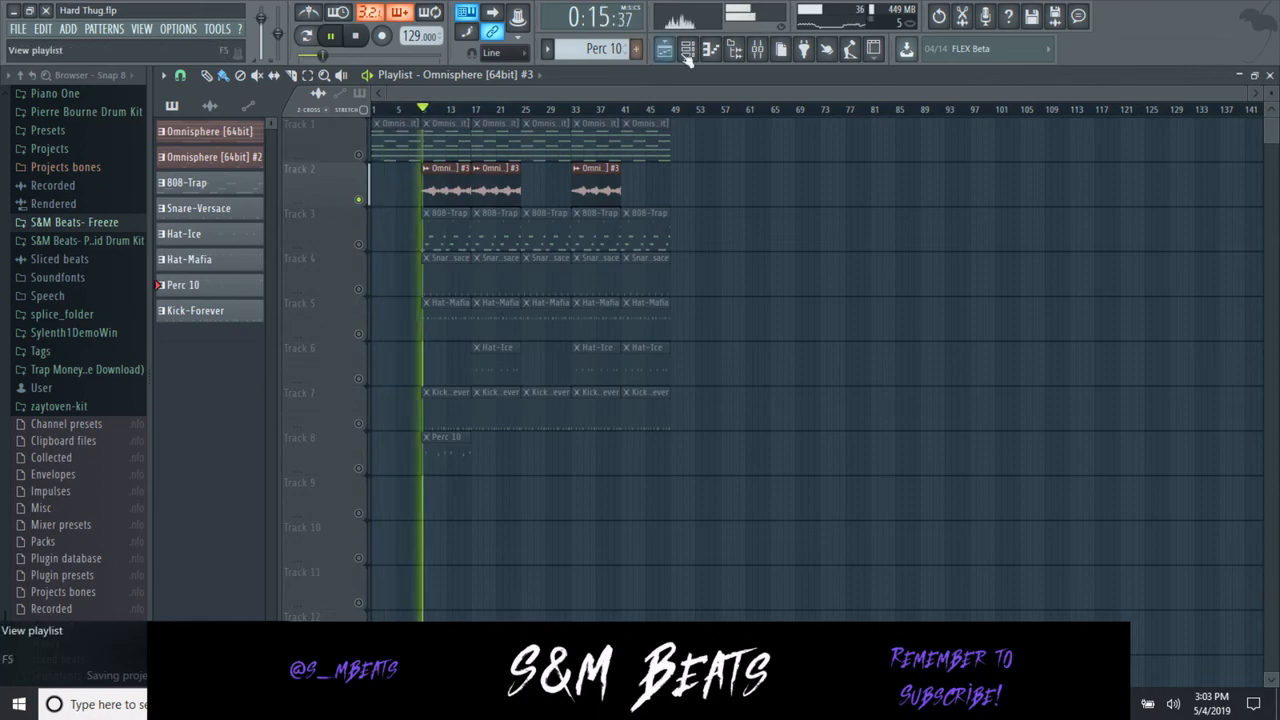
pyautogui.click(757, 52)
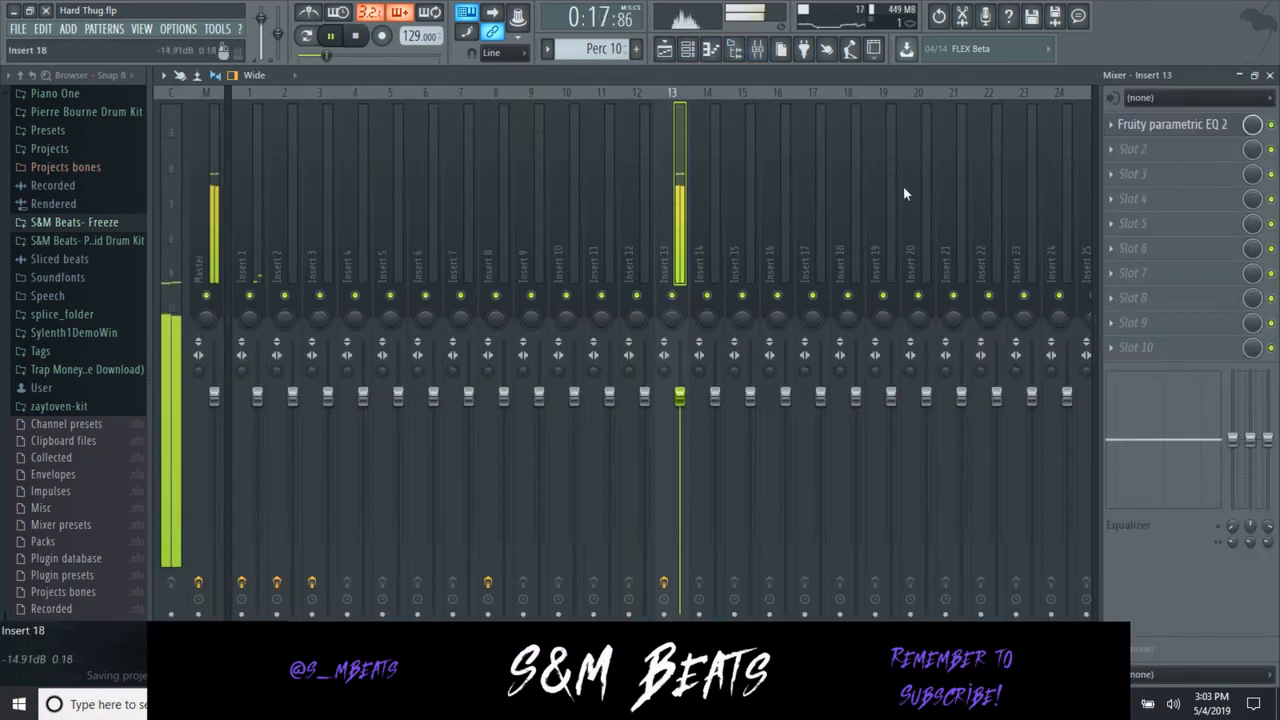
pyautogui.click(1270, 76)
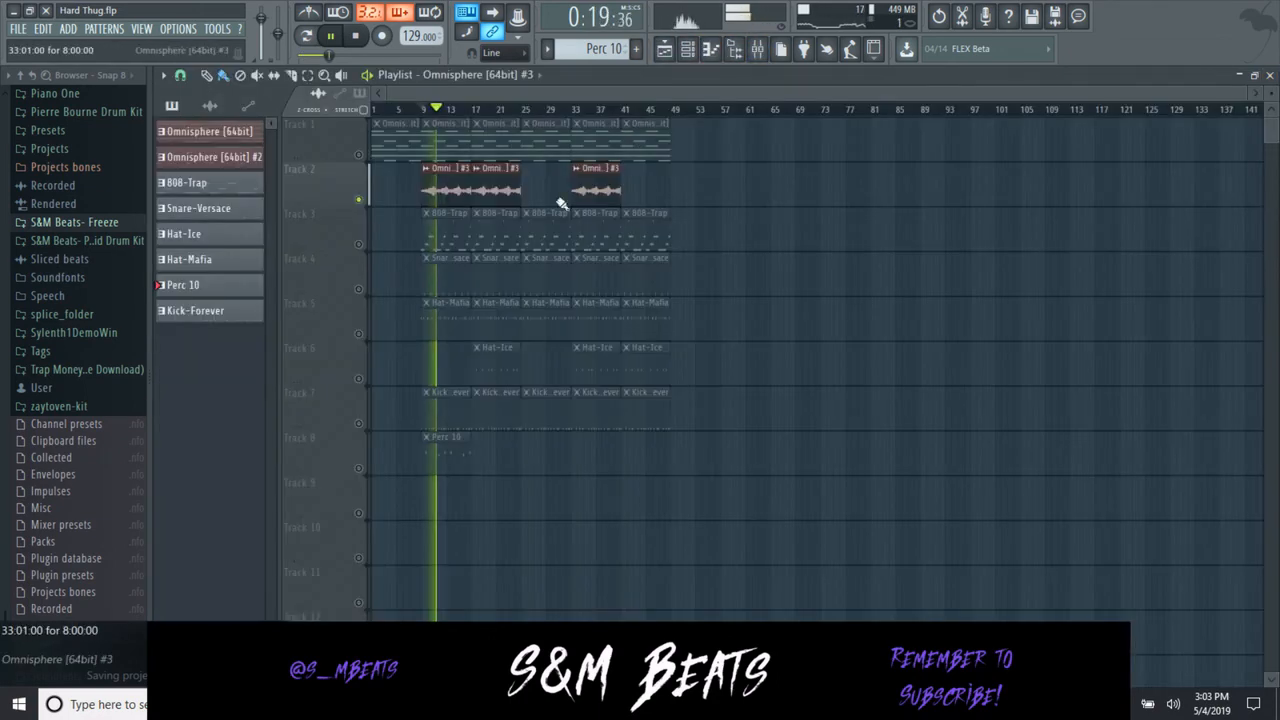
# - Lower the channel volume of the rendered Omnisphere audio clip to about 73%
pyautogui.doubleClick(460, 190)
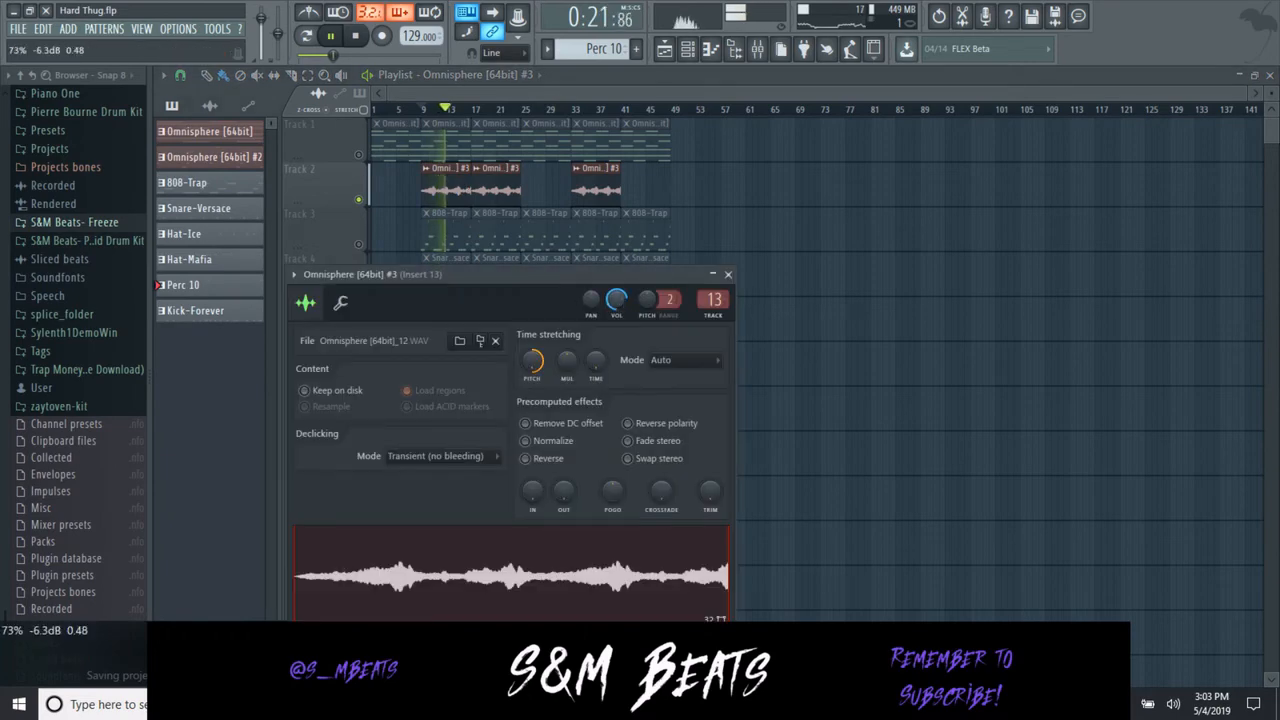
pyautogui.click(728, 274)
# - Check the mixer output of the filtered Omnisphere clip, briefly soloing Insert 13, and return to the playlist with playback stopped
pyautogui.click(757, 52)
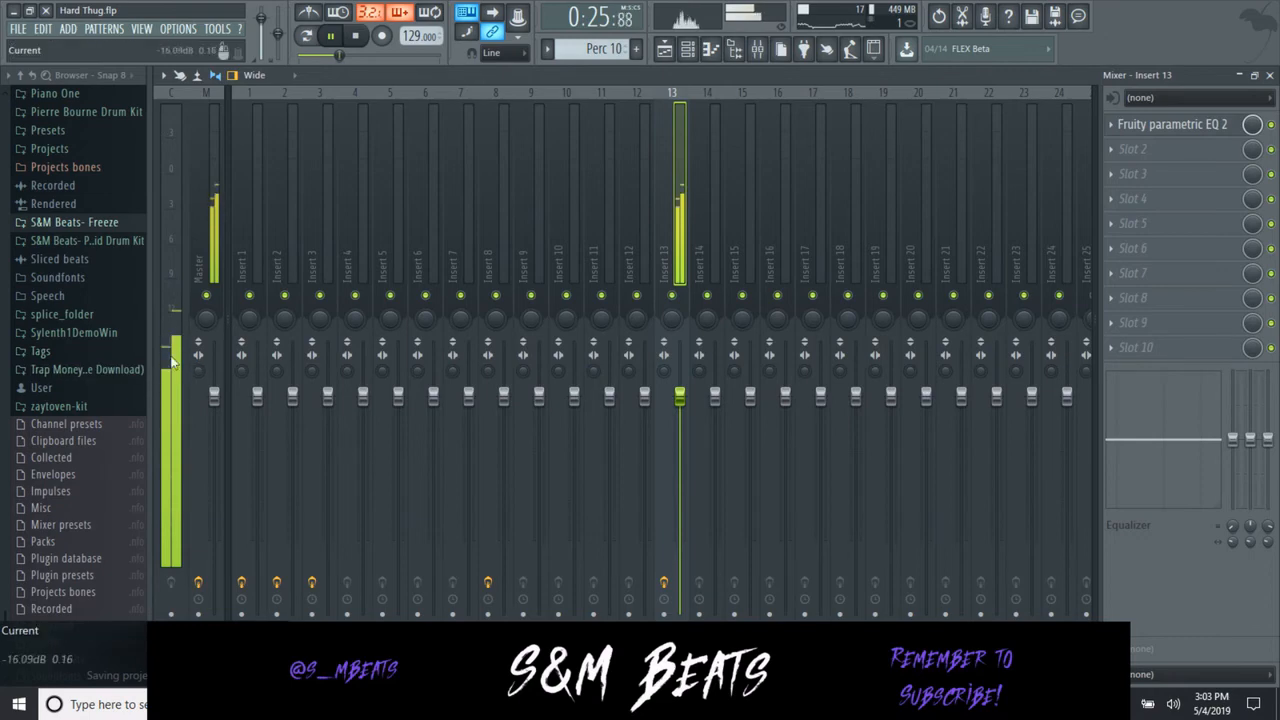
pyautogui.rightClick(672, 296)
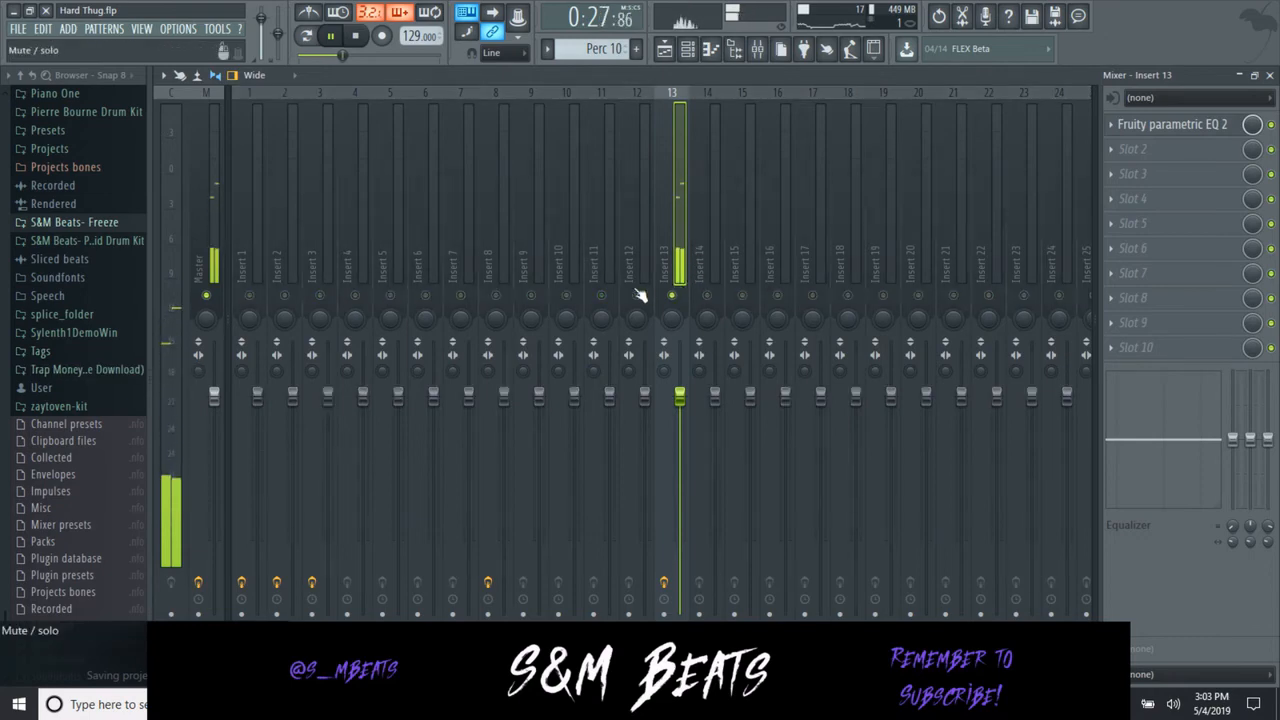
pyautogui.rightClick(672, 296)
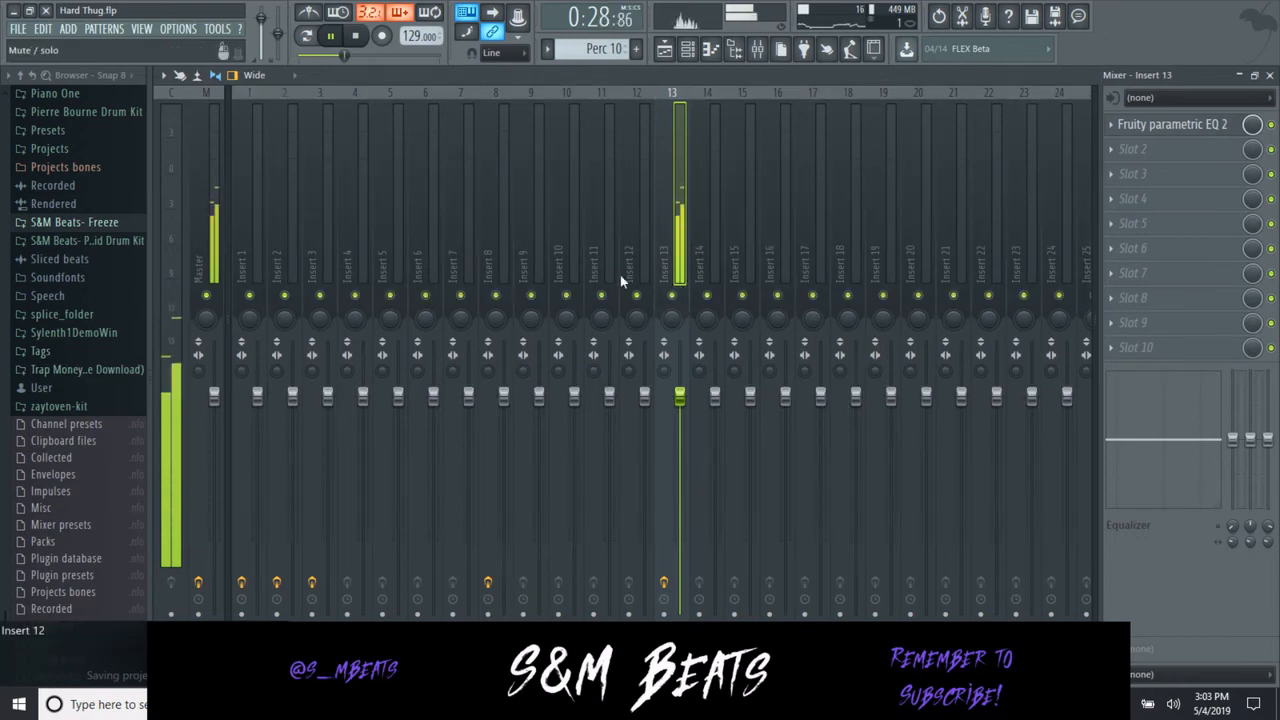
pyautogui.click(357, 36)
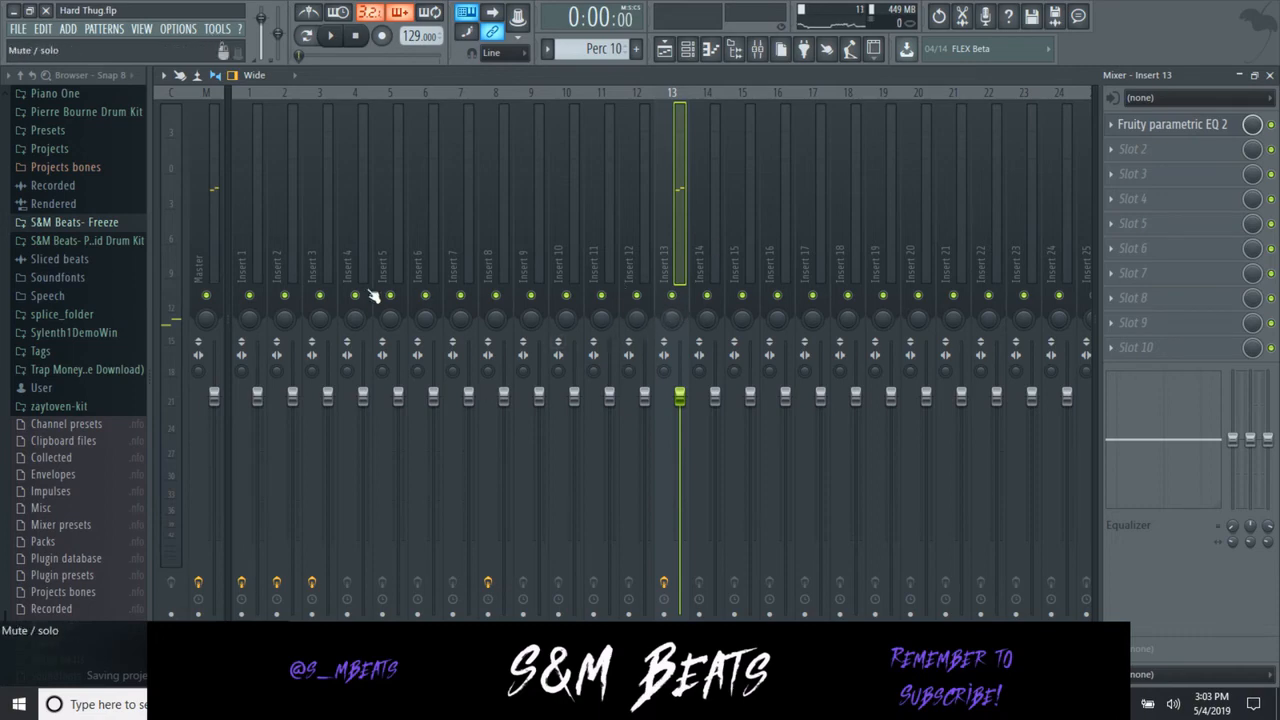
pyautogui.click(172, 319)
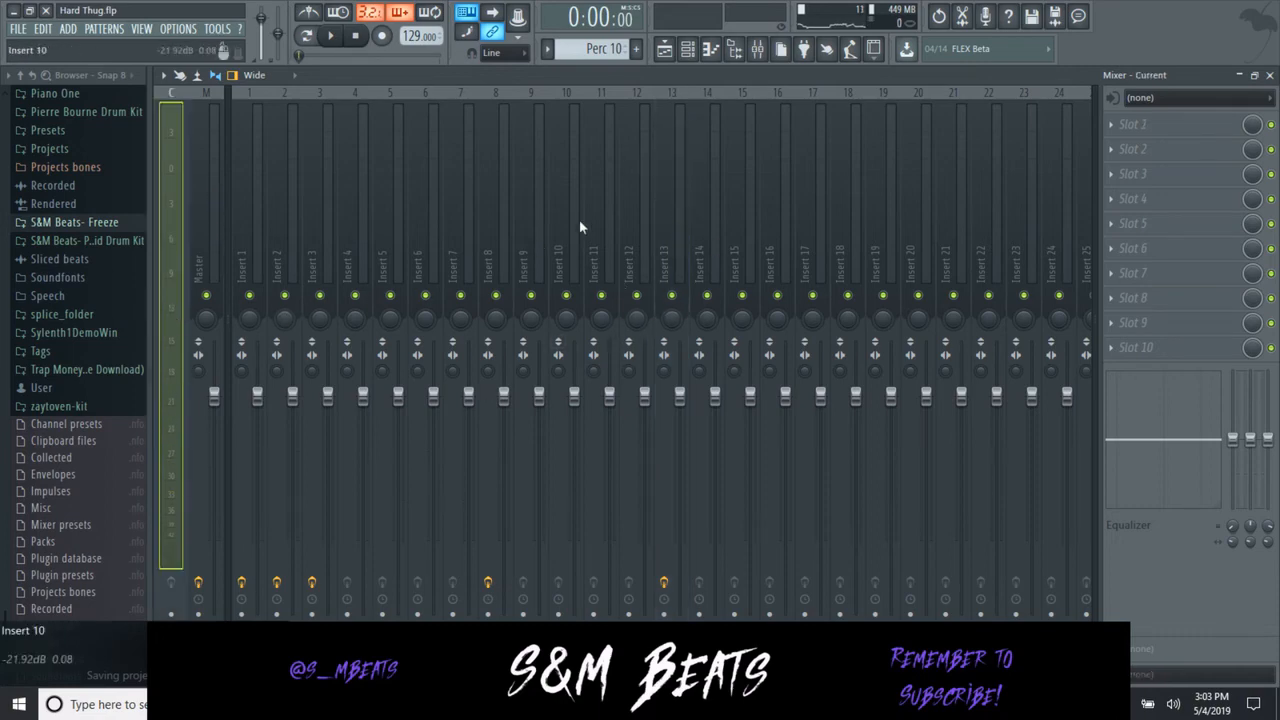
pyautogui.click(624, 215)
pyautogui.click(672, 215)
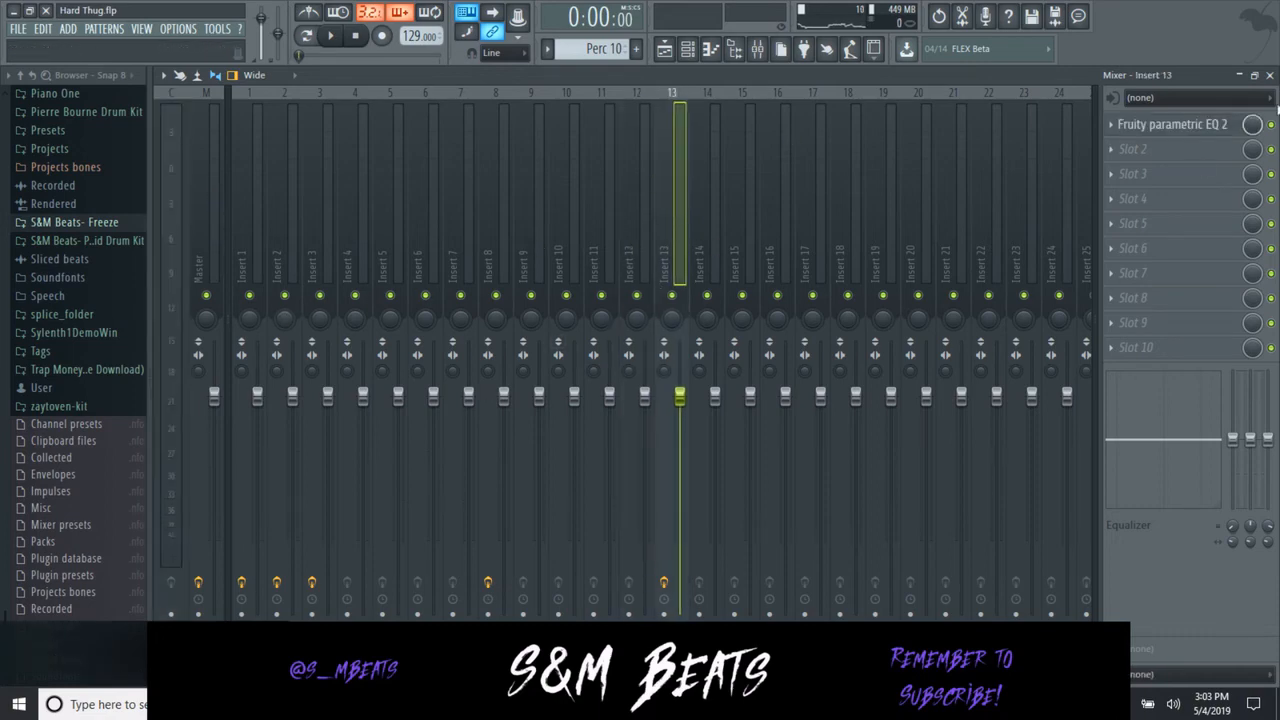
pyautogui.click(1270, 76)
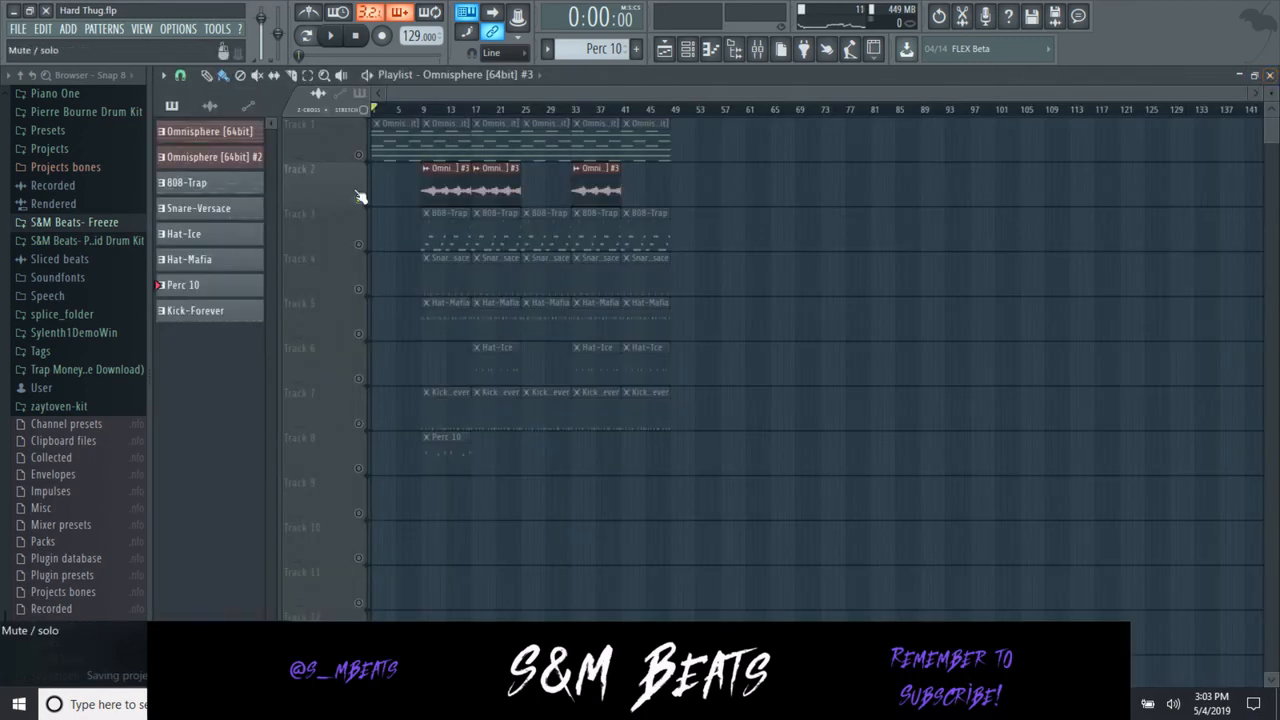
# - Re-enable all playlist tracks and play the arrangement from the start, then stop playback
pyautogui.click(367, 76)
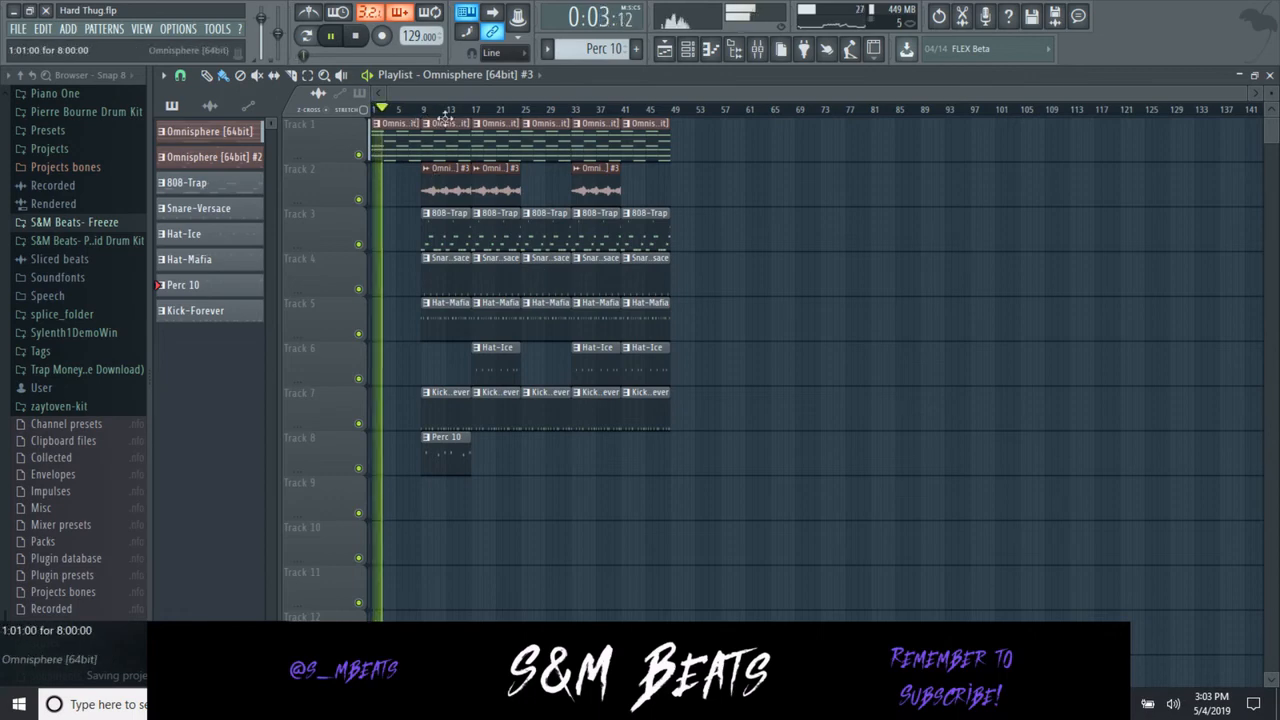
pyautogui.click(361, 36)
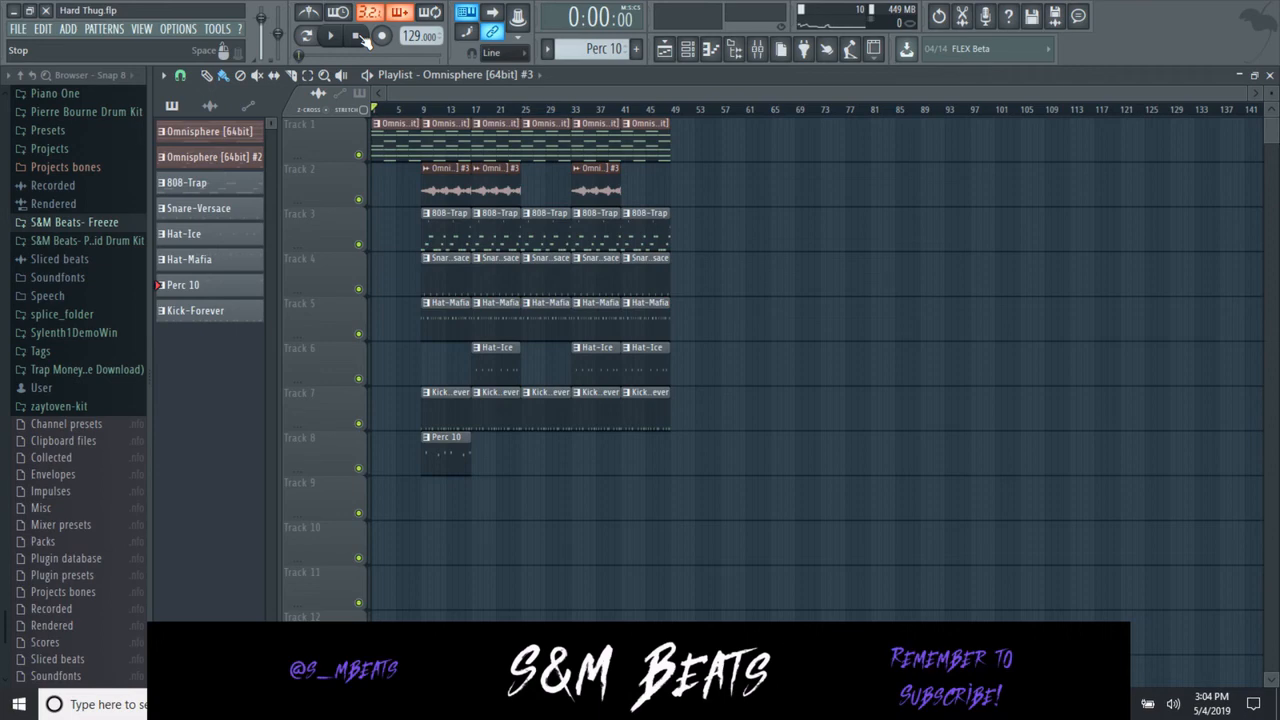
# - Open the Perc 10 pattern in the piano roll to review its notes, and return to the playlist
pyautogui.doubleClick(437, 461)
pyautogui.moveTo(381, 115); pyautogui.dragTo(349, 404)
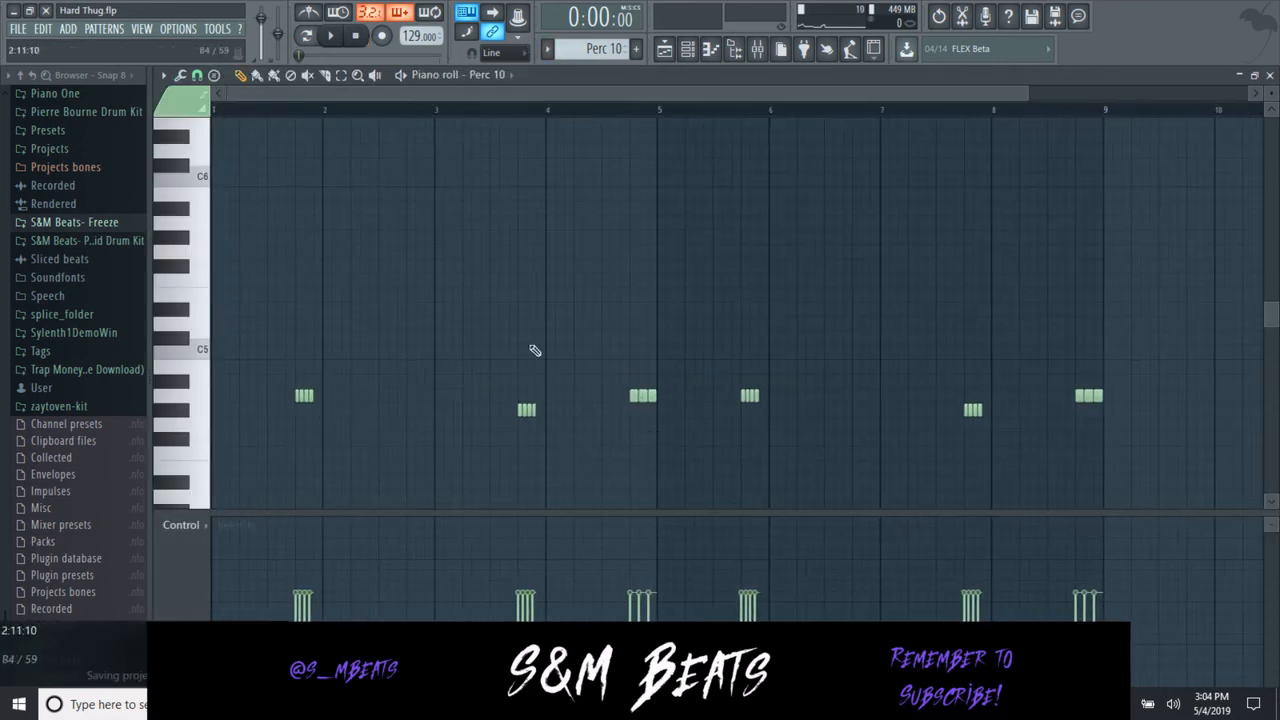
pyautogui.click(1270, 76)
pyautogui.click(602, 90)
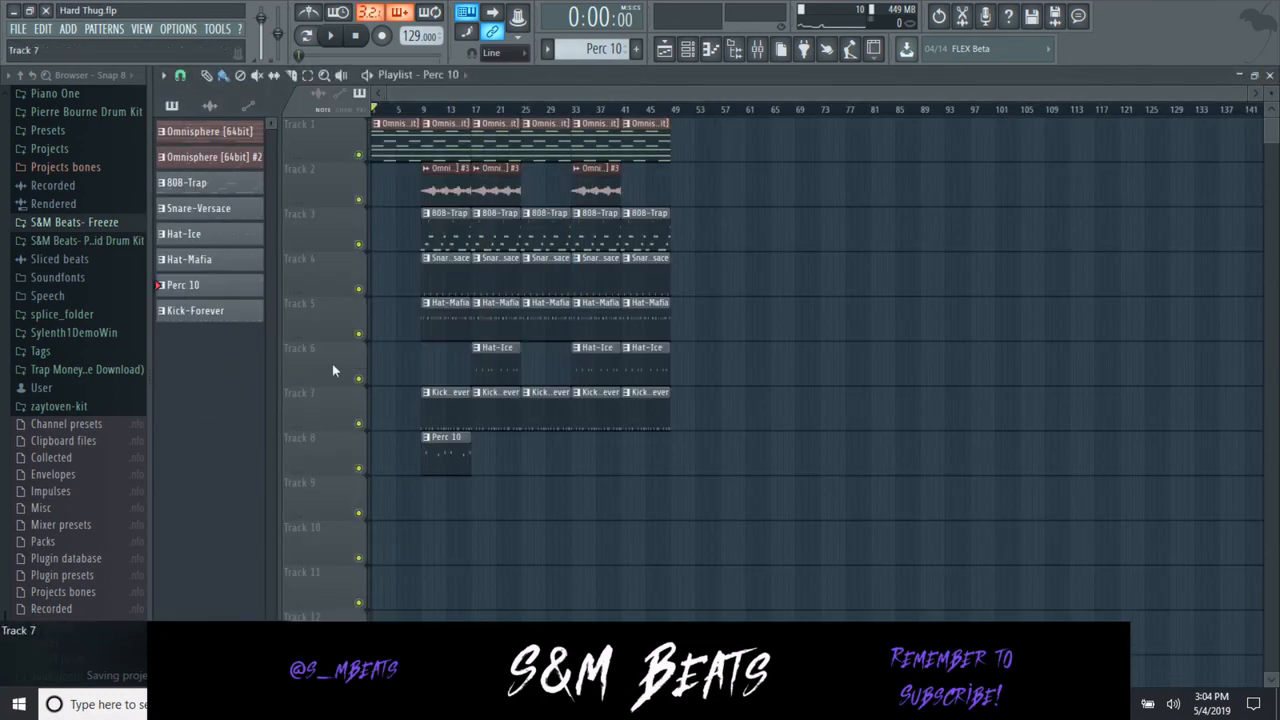
# - Paint Perc 10 clips along Track 8 from bar 17 to bar 49, and delete the ones at bars 25 and 33
pyautogui.click(195, 285)
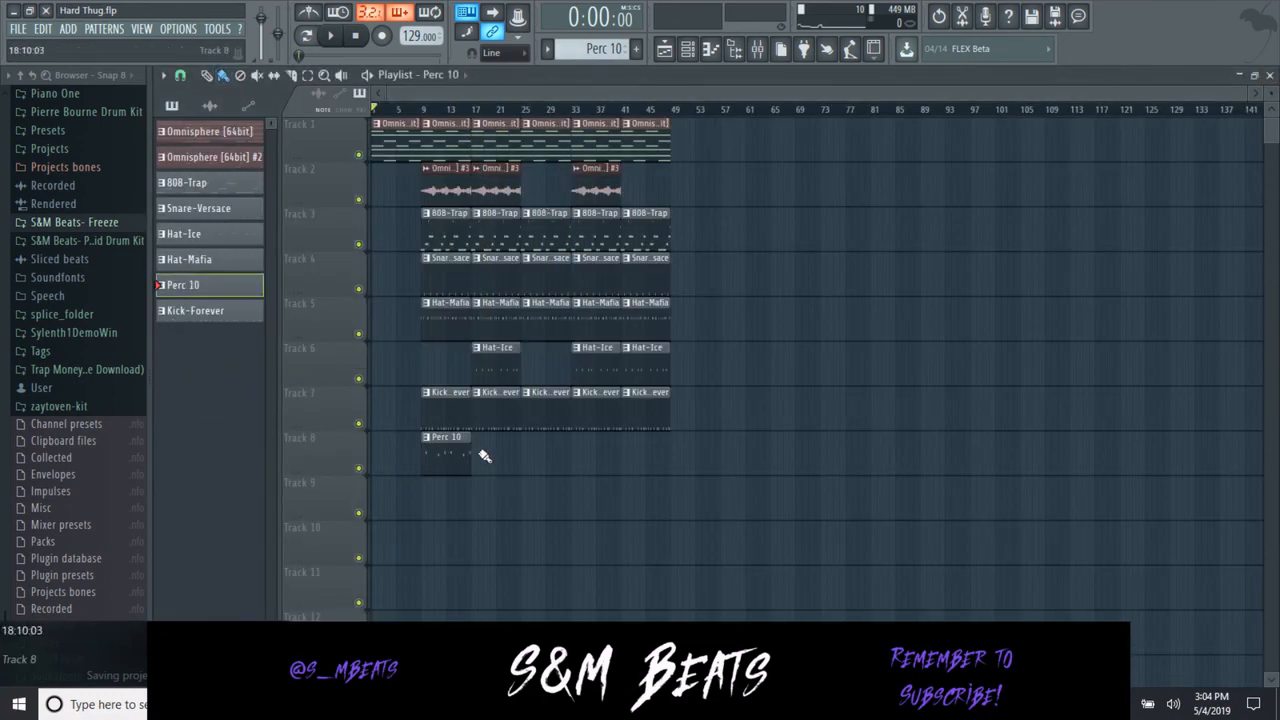
pyautogui.moveTo(478, 454); pyautogui.dragTo(648, 456)
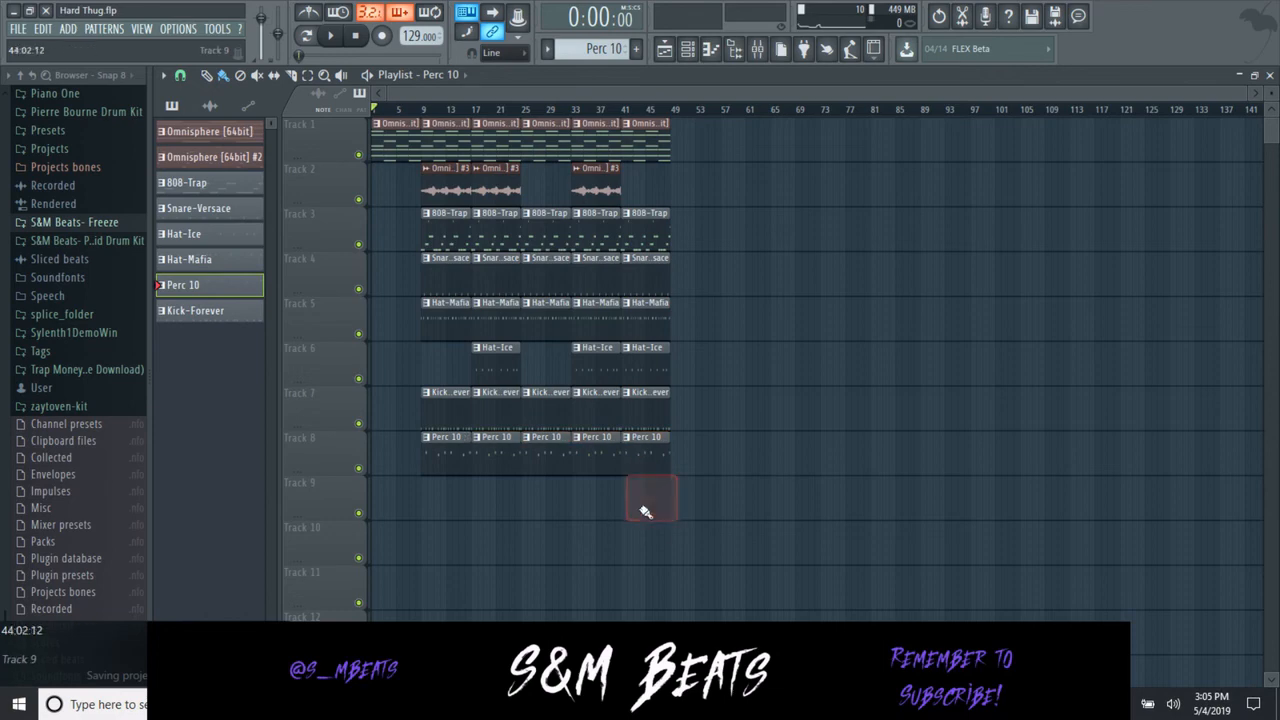
pyautogui.rightClick(556, 450)
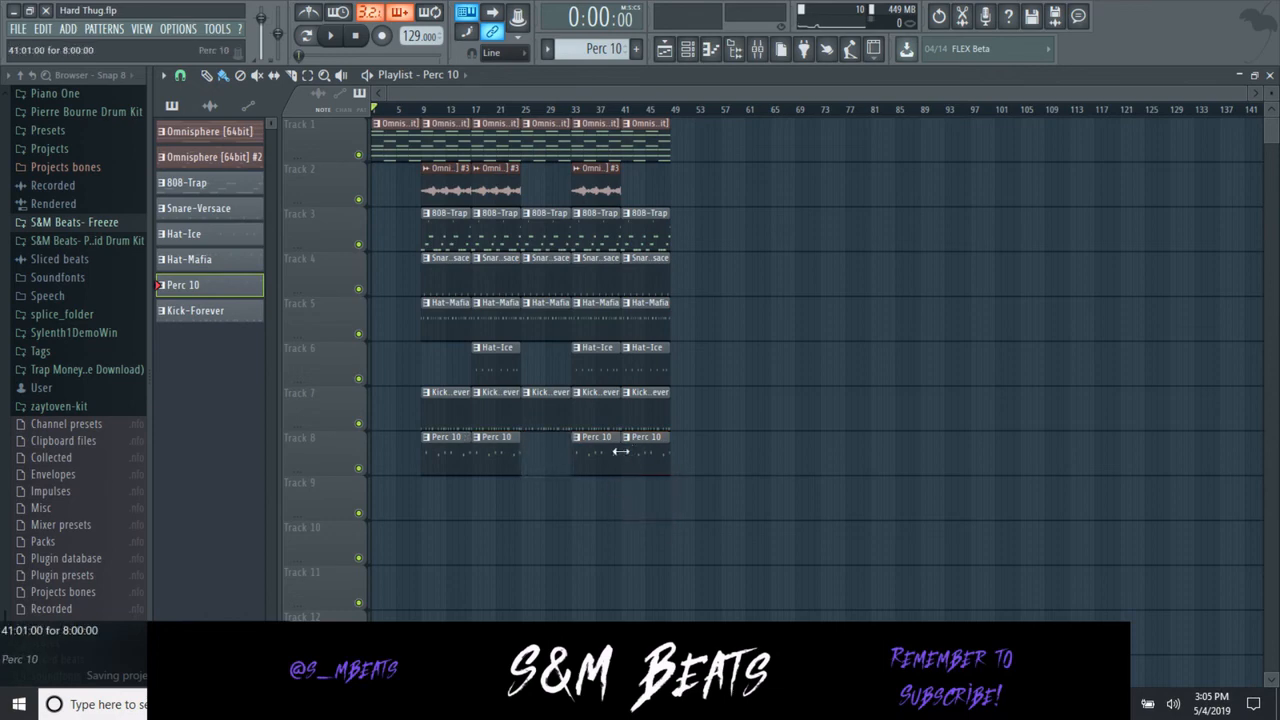
pyautogui.rightClick(592, 458)
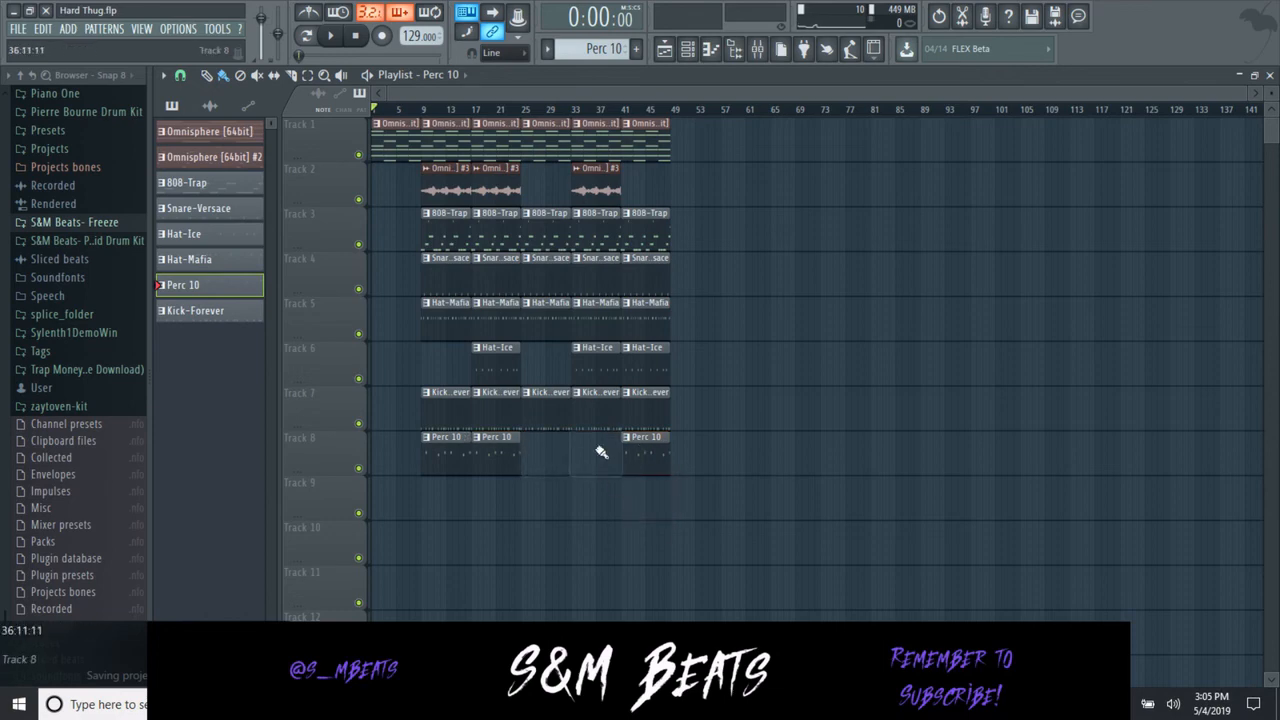
# - Delete the Kick-Forever clips at bars 25 and 41, and shorten the drum and 808 clips starting at bar 41 to seven bars
pyautogui.rightClick(548, 410)
pyautogui.rightClick(662, 416)
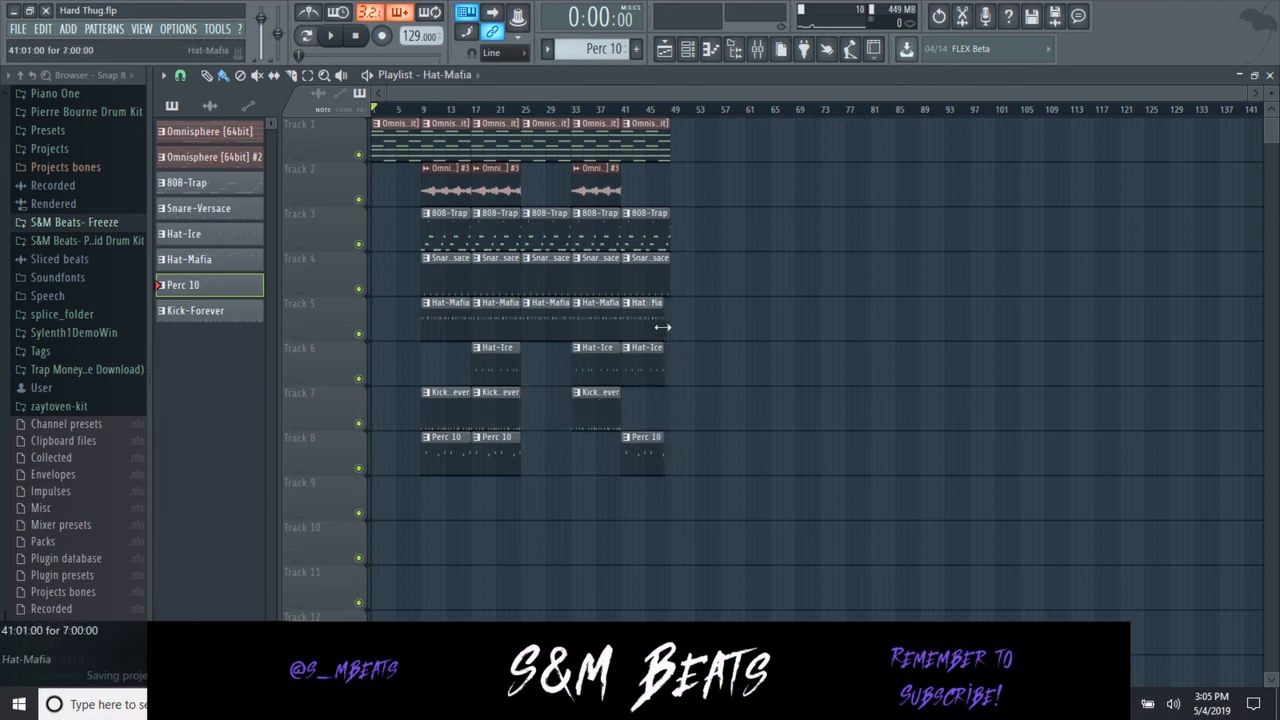
pyautogui.moveTo(669, 284); pyautogui.dragTo(663, 284)
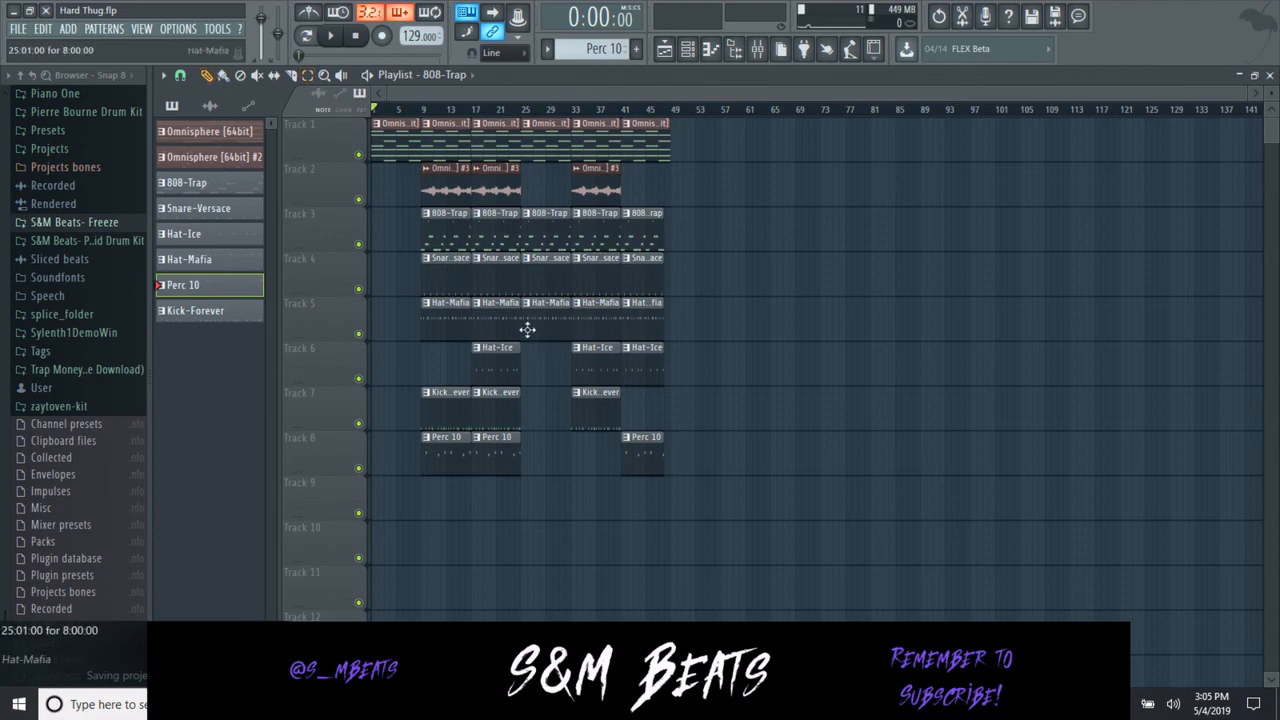
# - Trim the start of the bar 25 Hat-Mafia clip to bar 27, and delete the stray Hat-Mafia clip placed on Track 9
pyautogui.moveTo(535, 327); pyautogui.dragTo(540, 327)
pyautogui.click(575, 481)
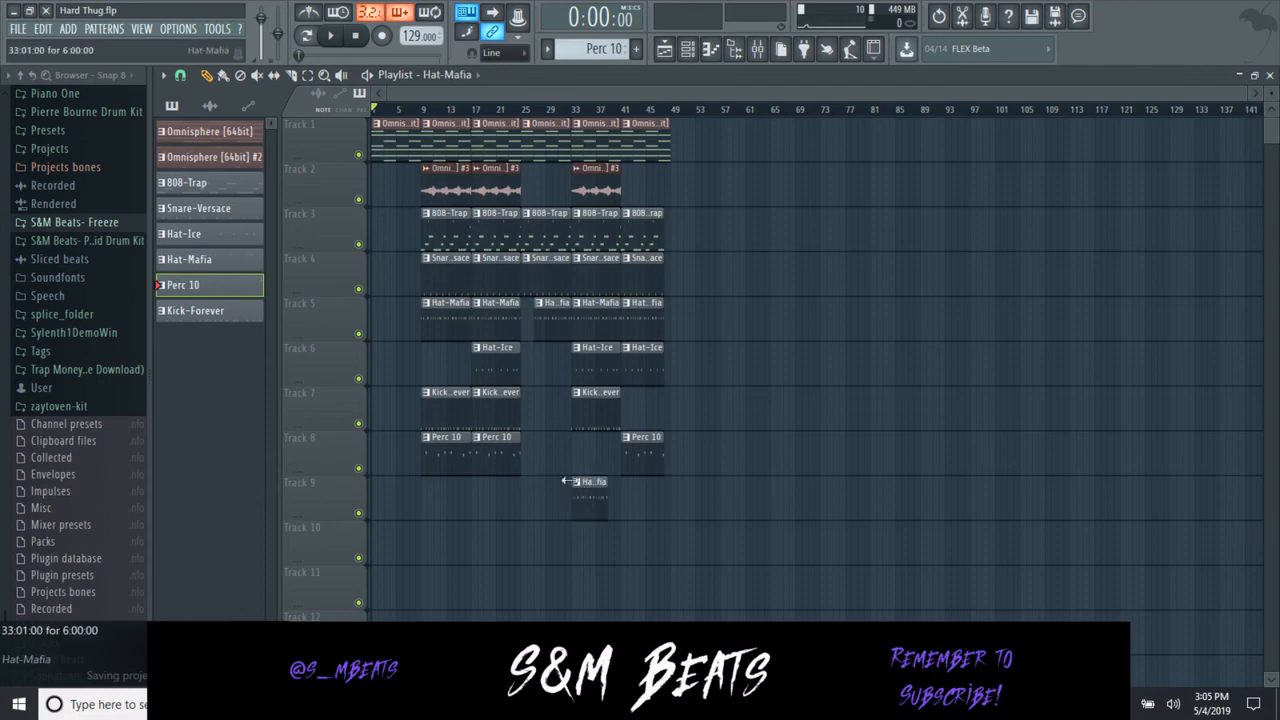
pyautogui.click(575, 481)
pyautogui.rightClick(558, 516)
pyautogui.rightClick(578, 505)
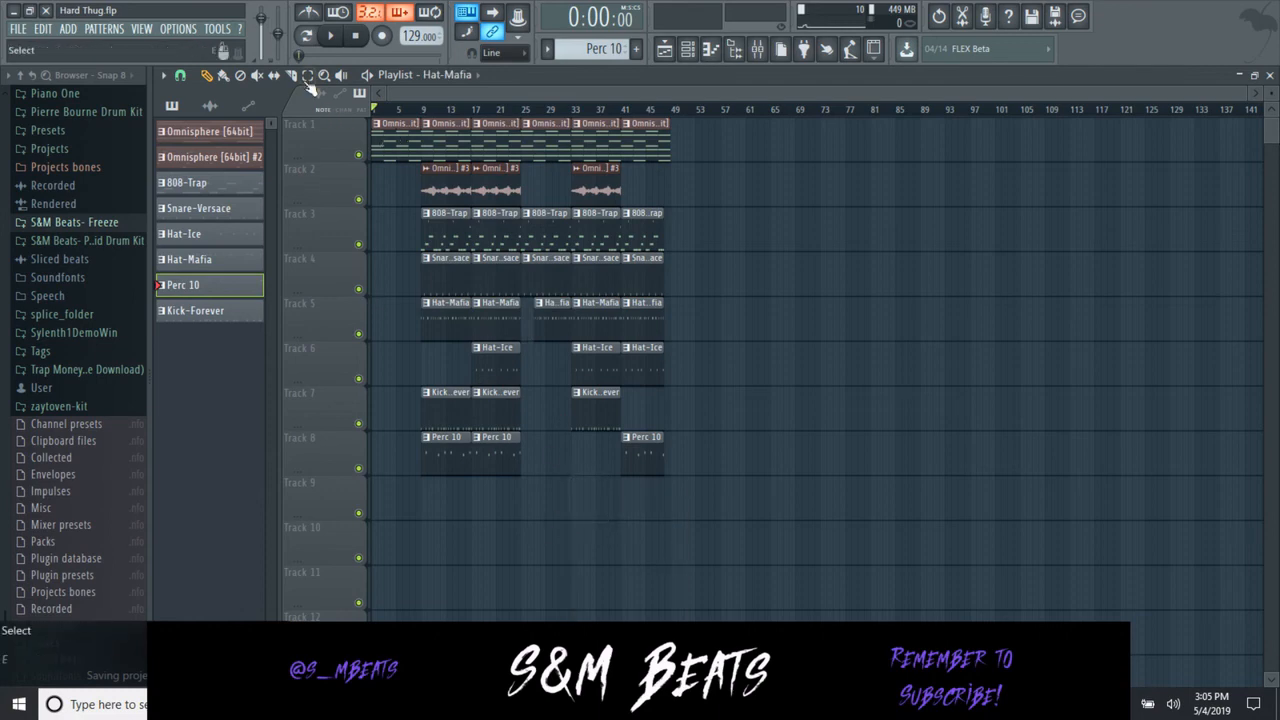
# - Duplicate all clips from bar 9 to bar 49 twice along the playlist, and delete the copies beyond bar 105
pyautogui.moveTo(460, 120); pyautogui.dragTo(757, 509)
pyautogui.hotkey('ctrl', 'b')
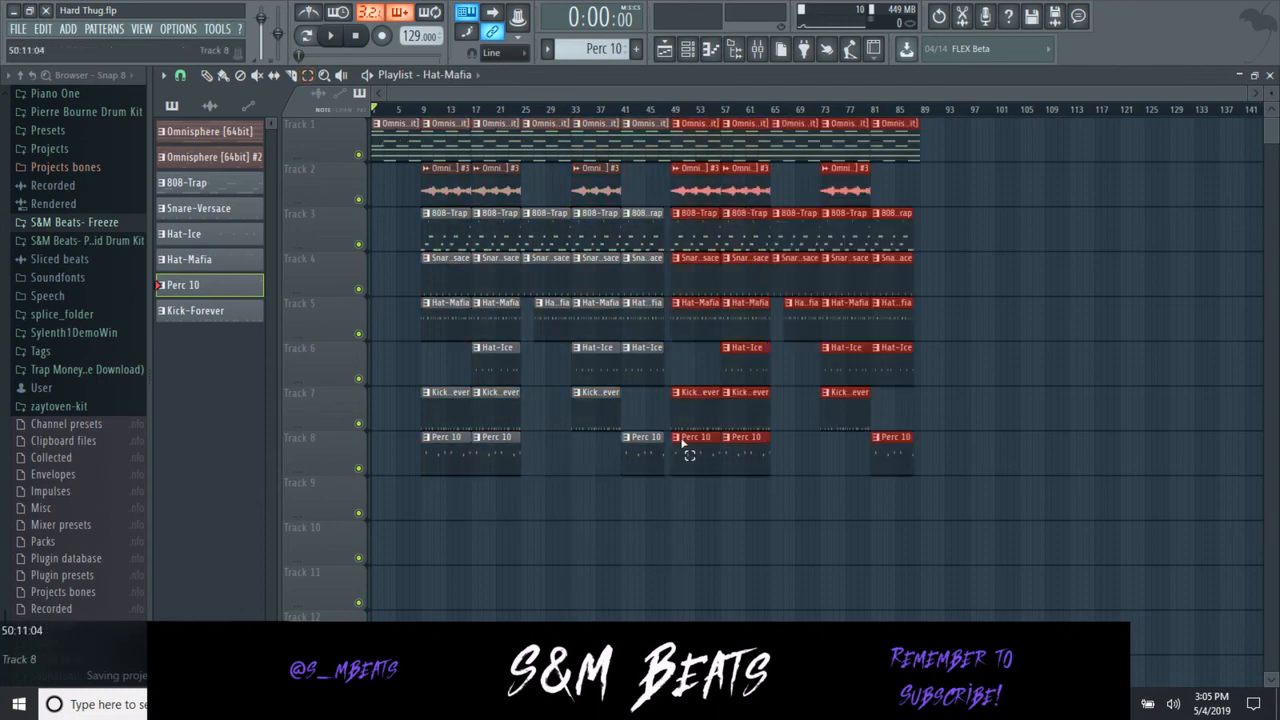
pyautogui.hotkey('ctrl', 'b')
pyautogui.moveTo(1050, 116); pyautogui.dragTo(1184, 478)
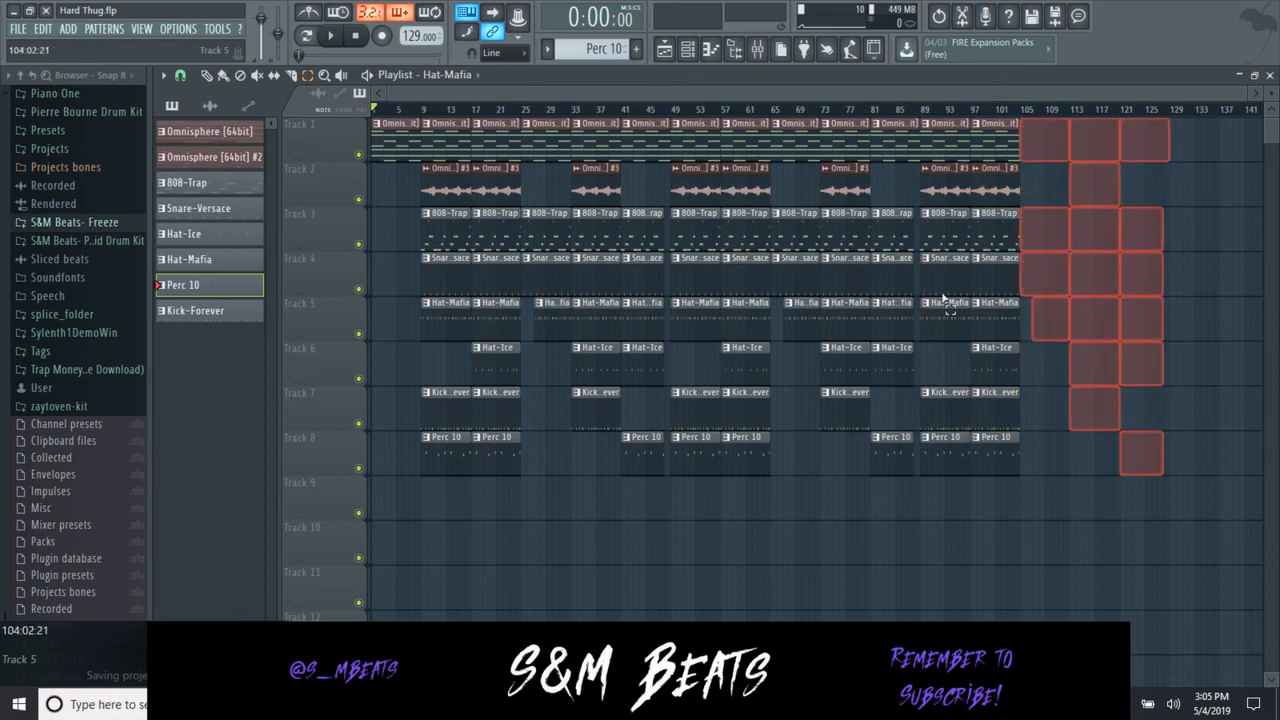
pyautogui.press('Delete')
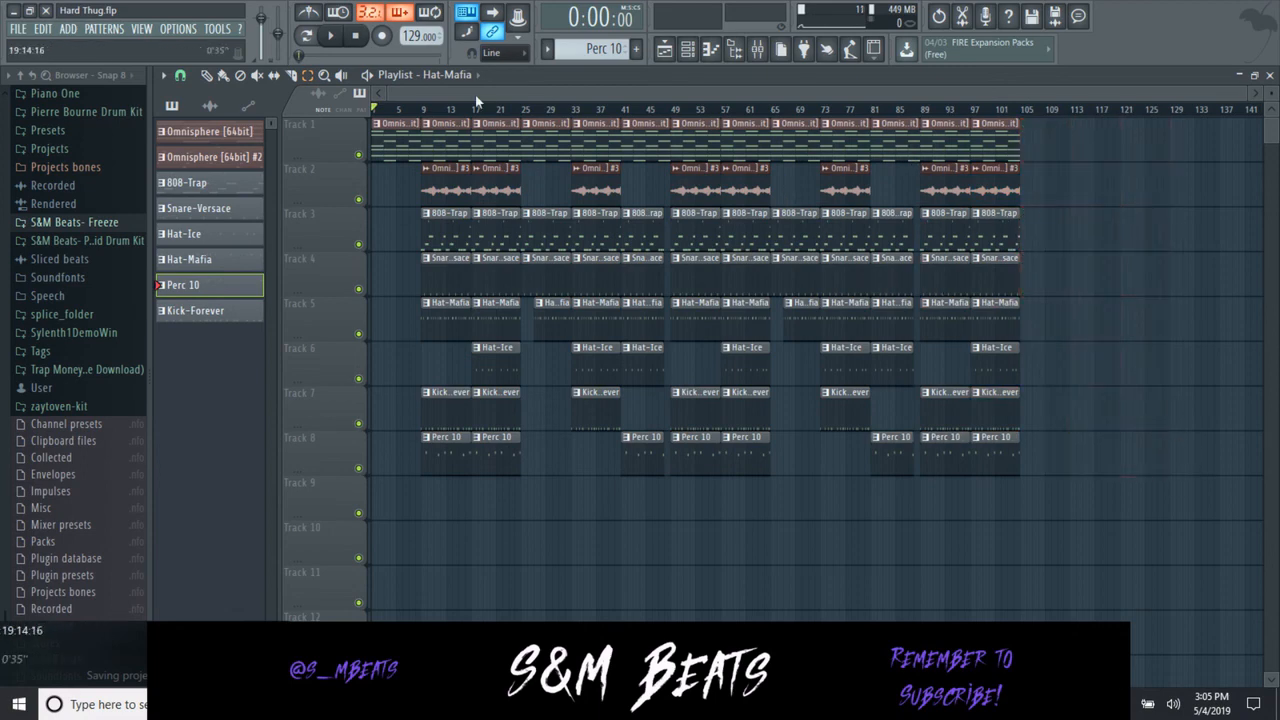
# - Create a Master volume automation clip, shape it into an eight-bar fade down to 0%, and place it at bar 97 on Track 9
pyautogui.click(757, 49)
pyautogui.rightClick(217, 392)
pyautogui.click(269, 496)
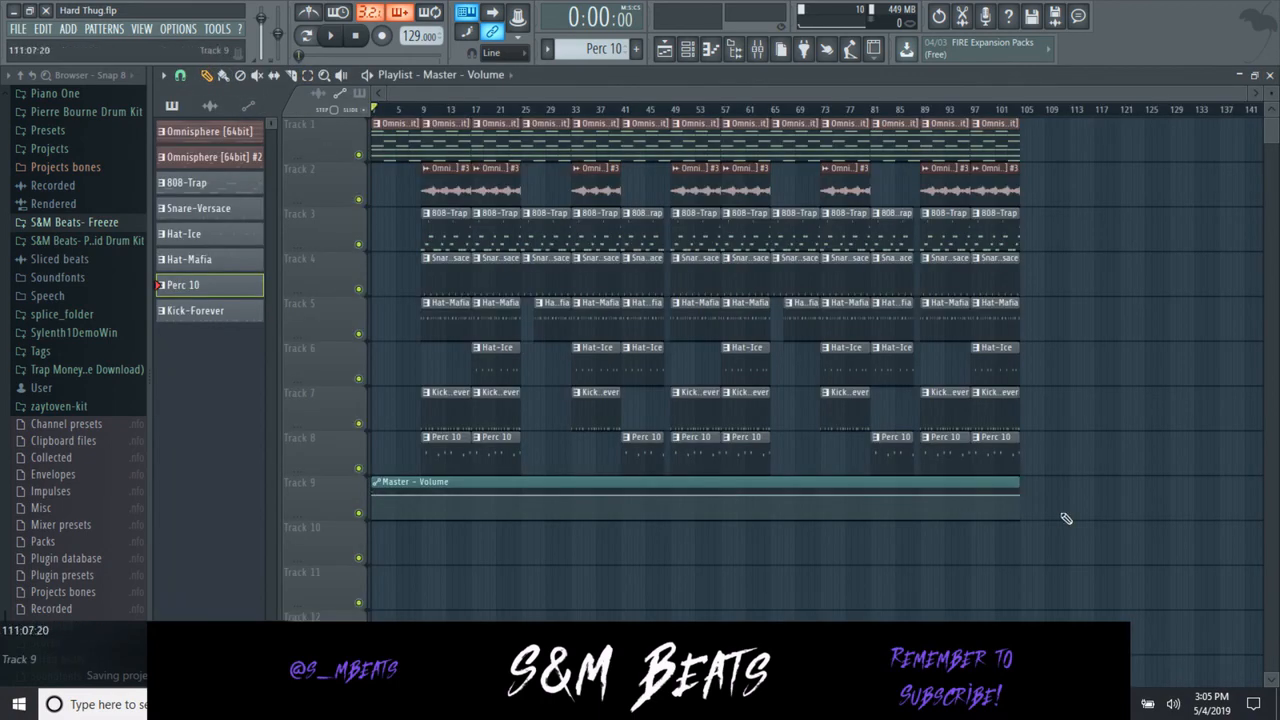
pyautogui.moveTo(1014, 500); pyautogui.dragTo(421, 590)
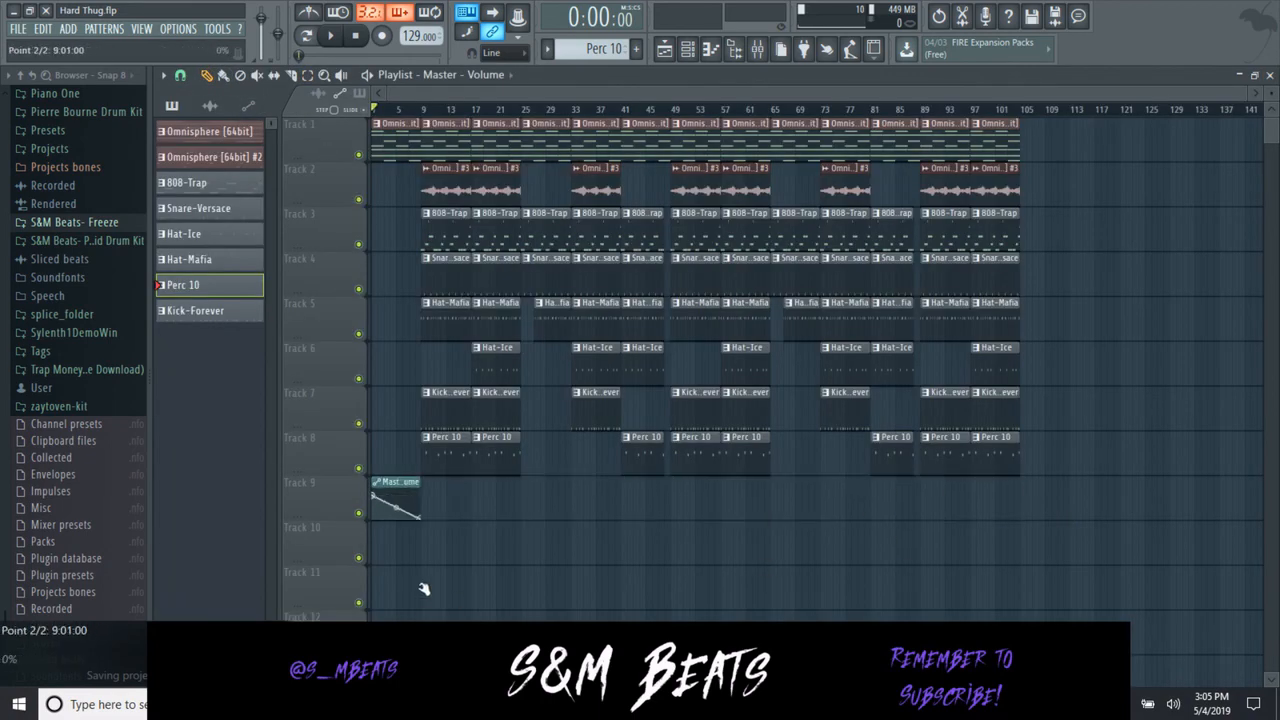
pyautogui.moveTo(385, 481); pyautogui.dragTo(983, 477)
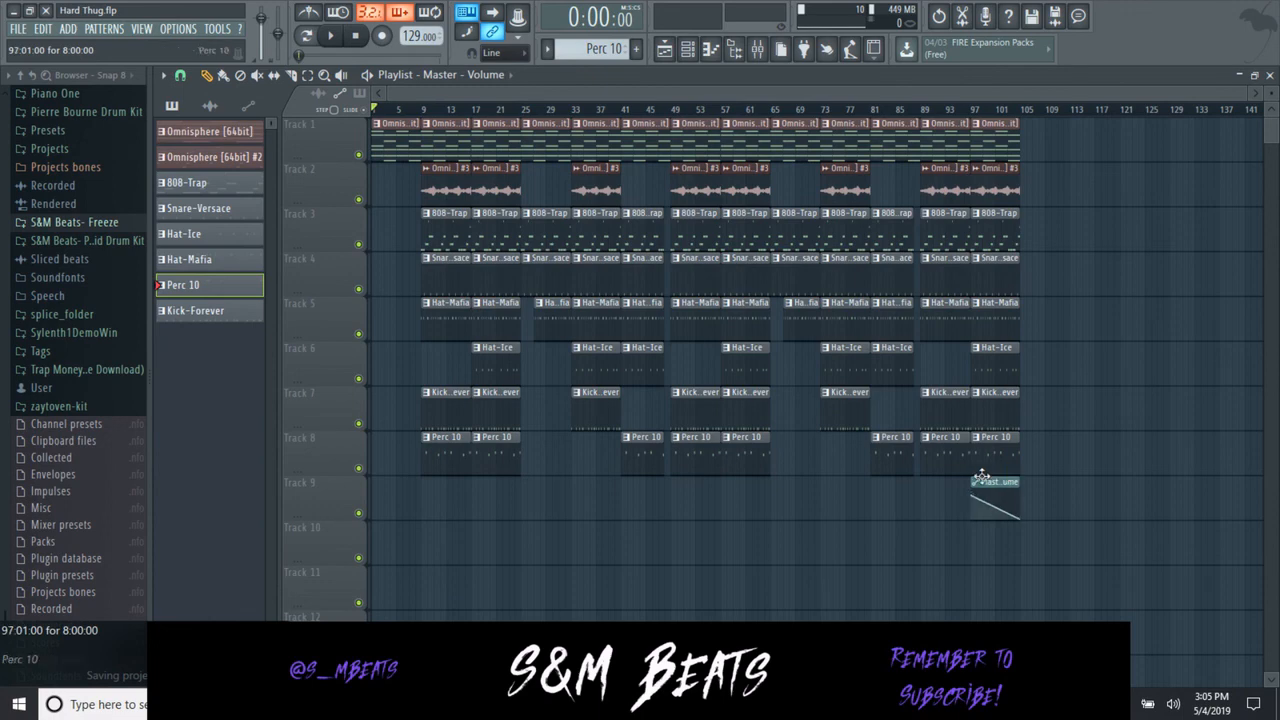
# - Place the REALTAGLINE sample from the Tags folder at bar 5 on Track 9 and lower its channel volume to about 49%
pyautogui.click(40, 351)
pyautogui.moveTo(62, 385); pyautogui.dragTo(401, 491)
pyautogui.doubleClick(403, 492)
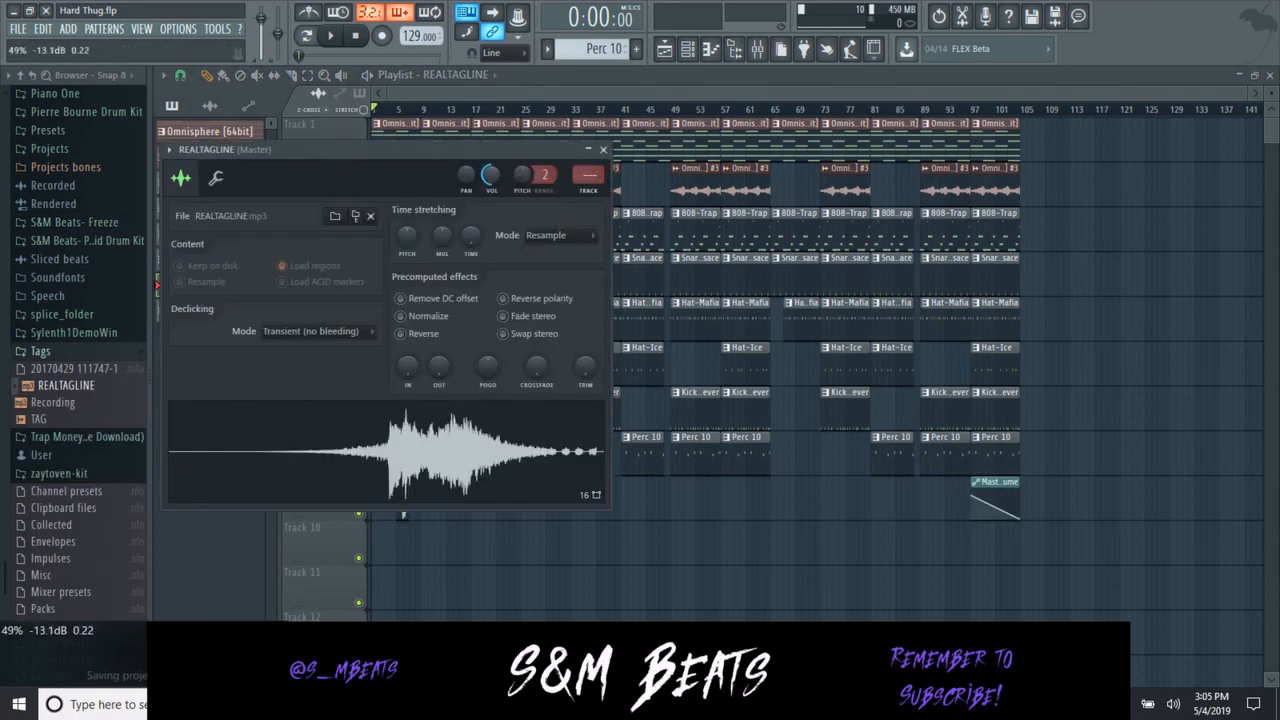
pyautogui.click(606, 152)
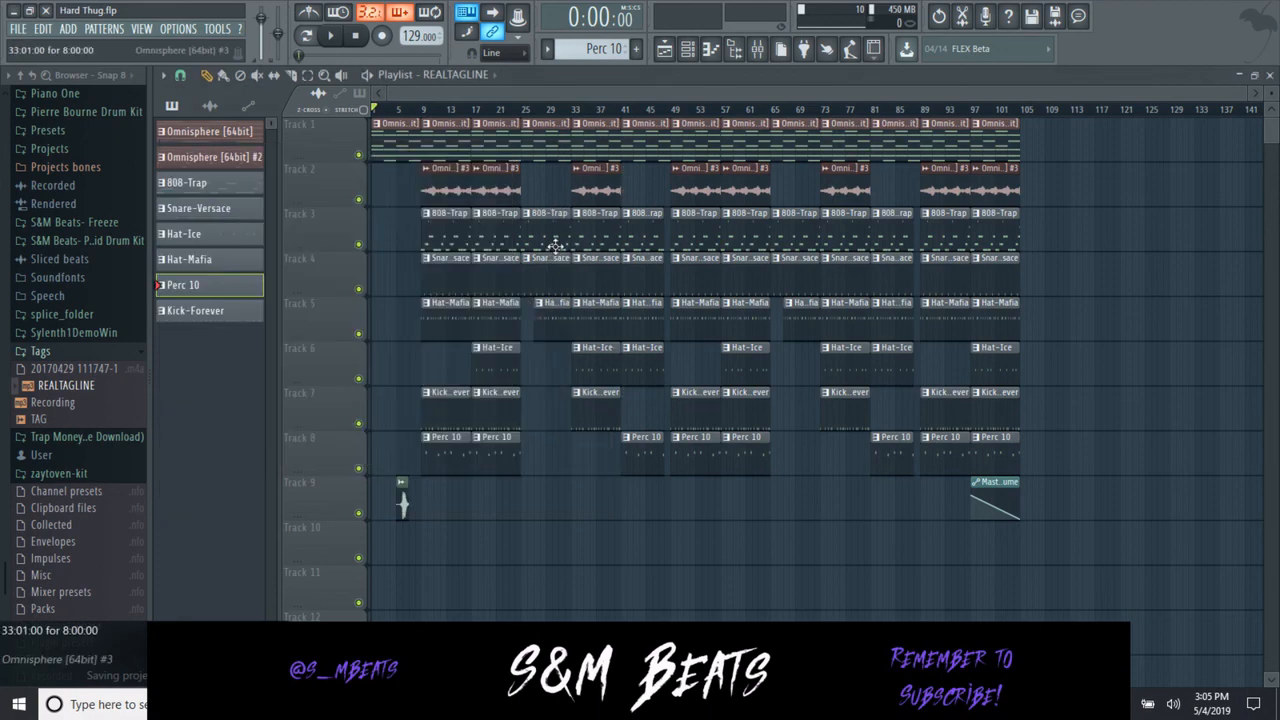
# - Play the full arrangement and lower the rendered Omnisphere clip's volume in the channel rack, then return to the playlist
pyautogui.click(367, 75)
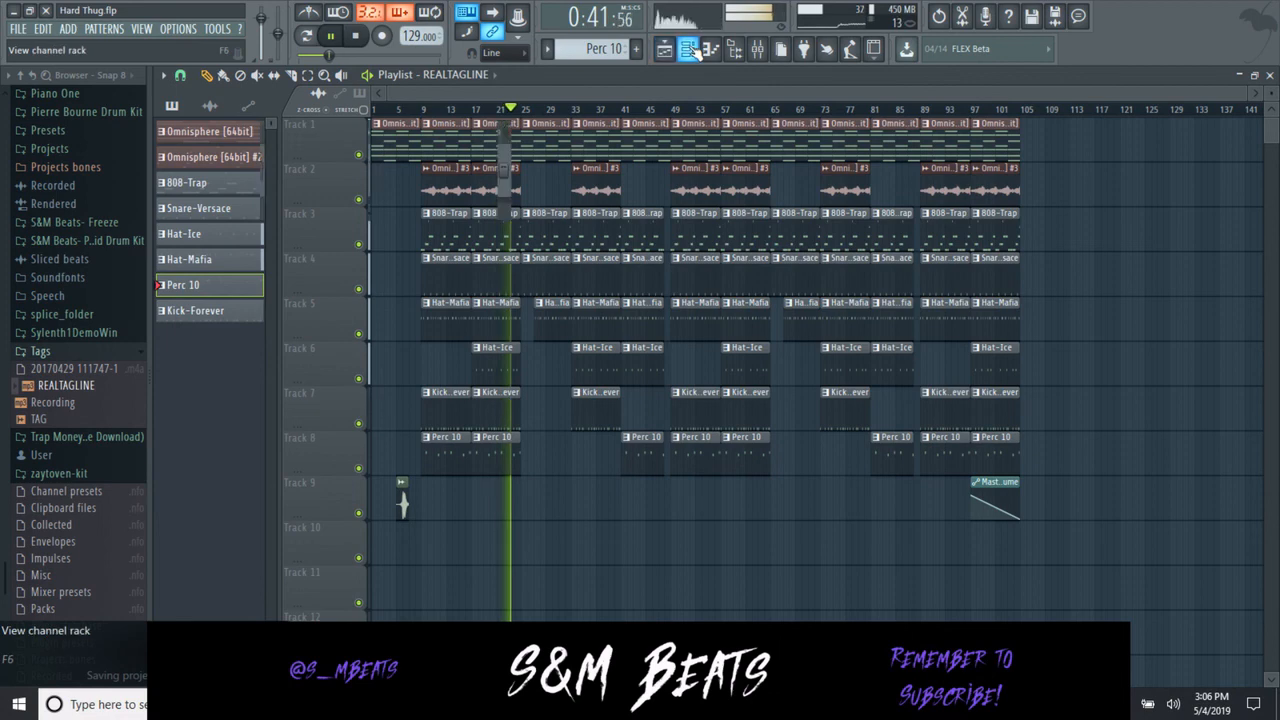
pyautogui.press('F6')
pyautogui.click(181, 311)
pyautogui.click(175, 286)
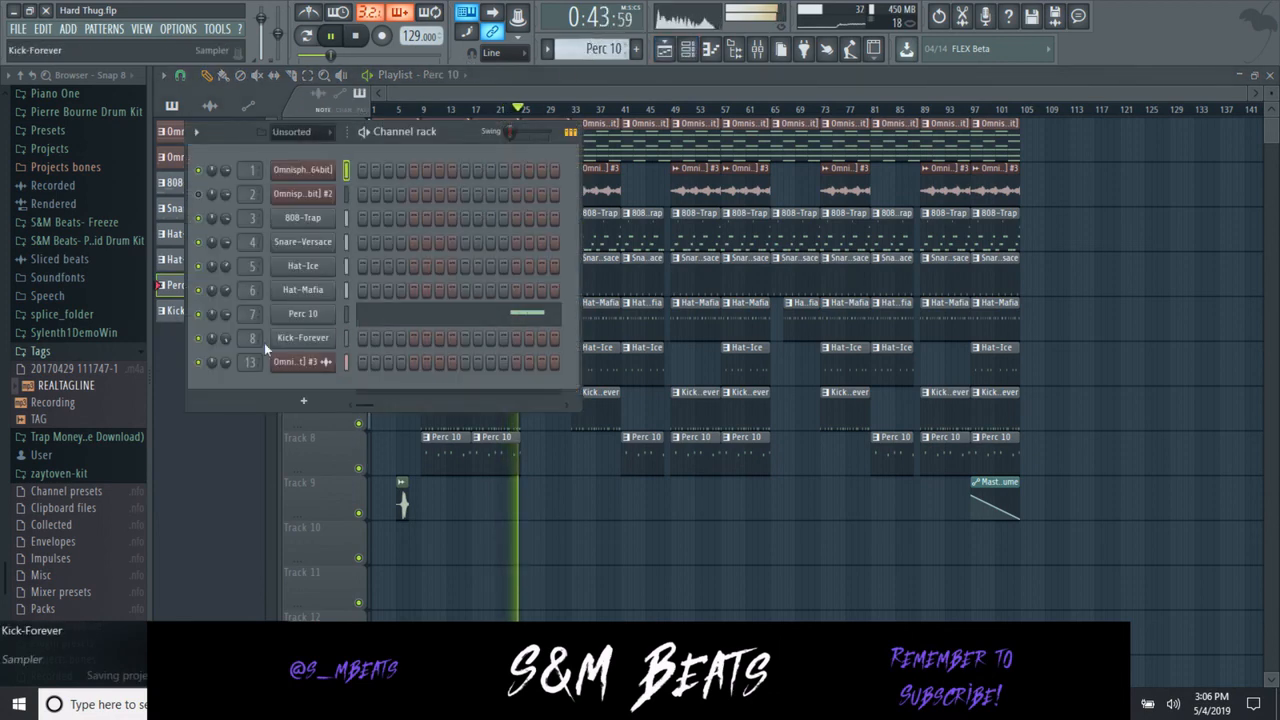
pyautogui.moveTo(222, 370); pyautogui.dragTo(222, 385)
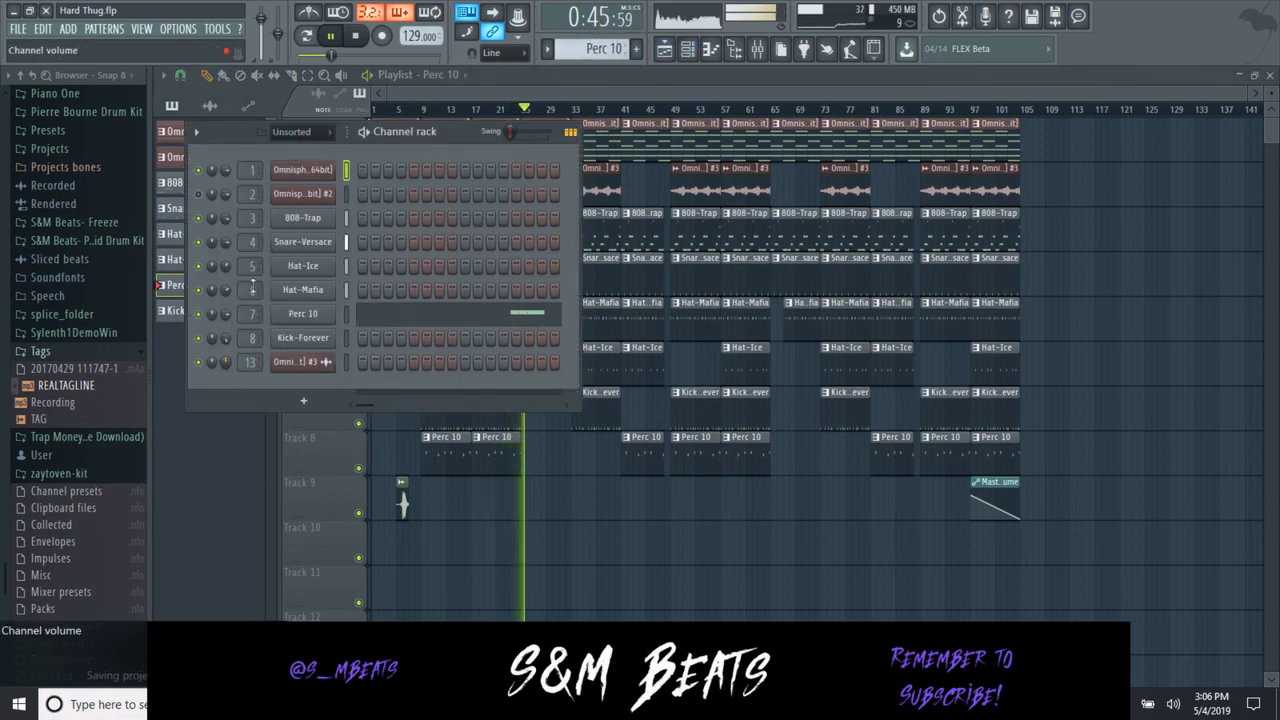
pyautogui.click(437, 95)
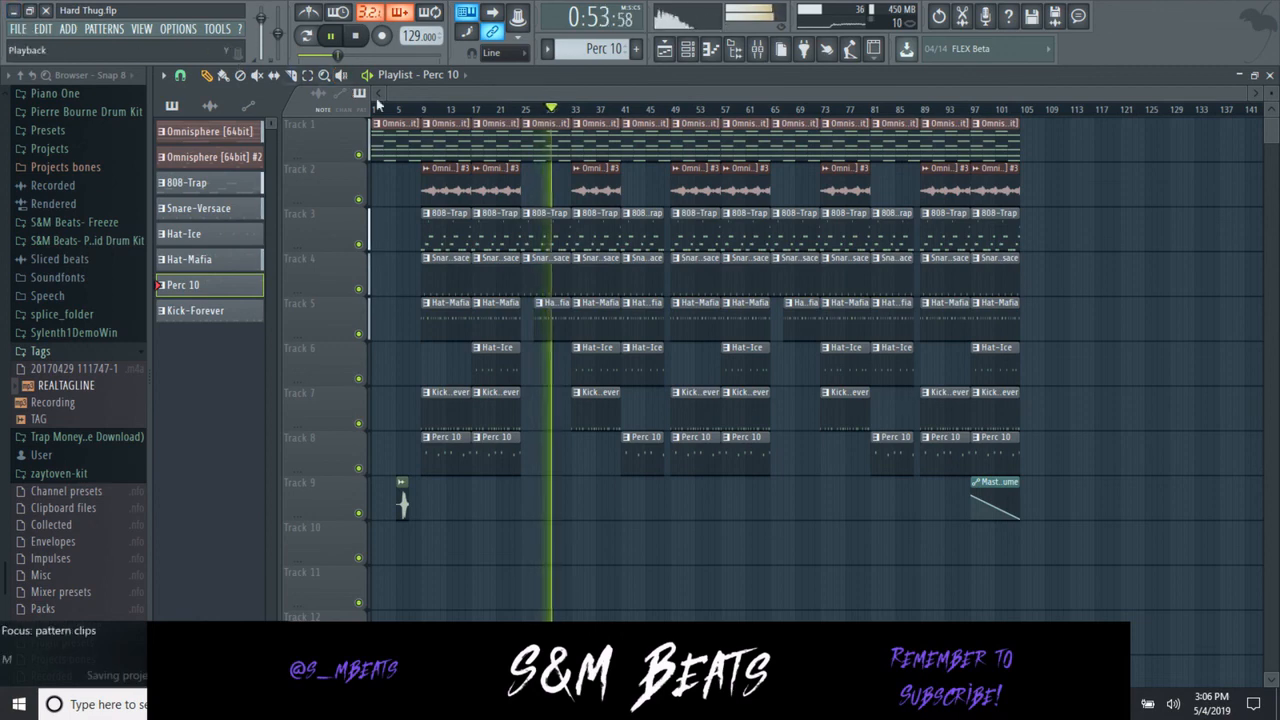
pyautogui.moveTo(570, 704)
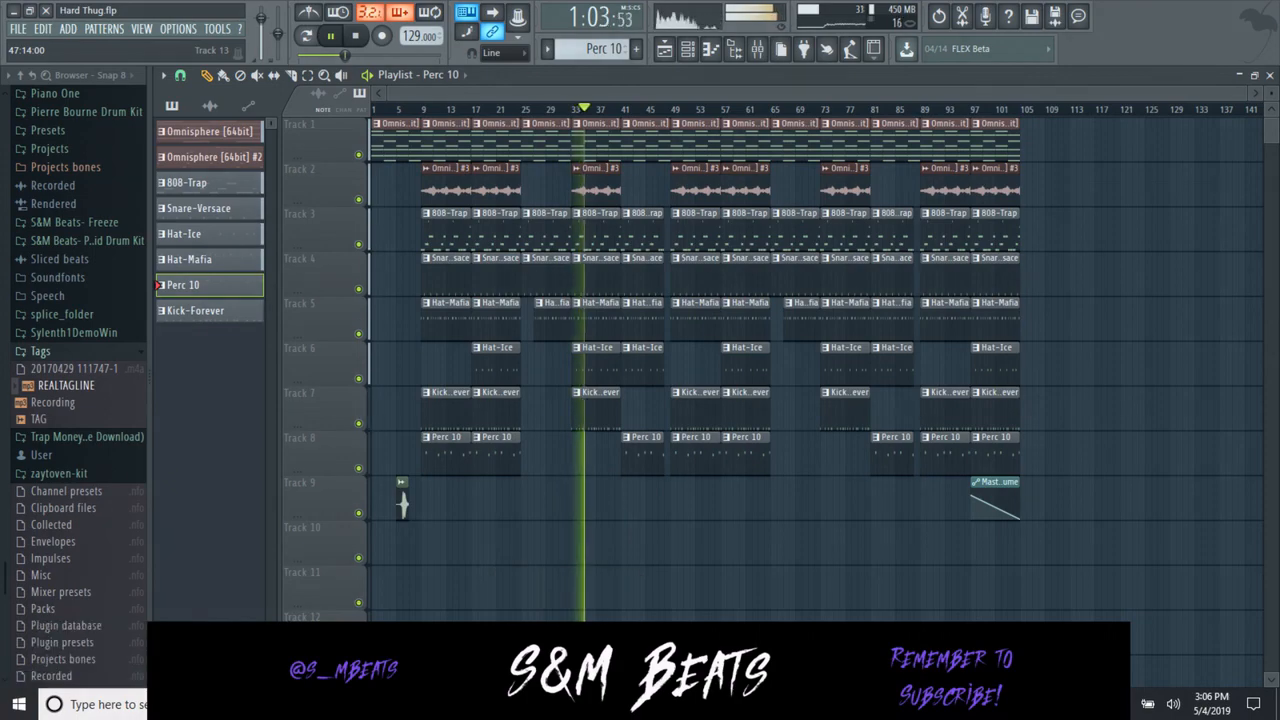
pyautogui.click(602, 704)
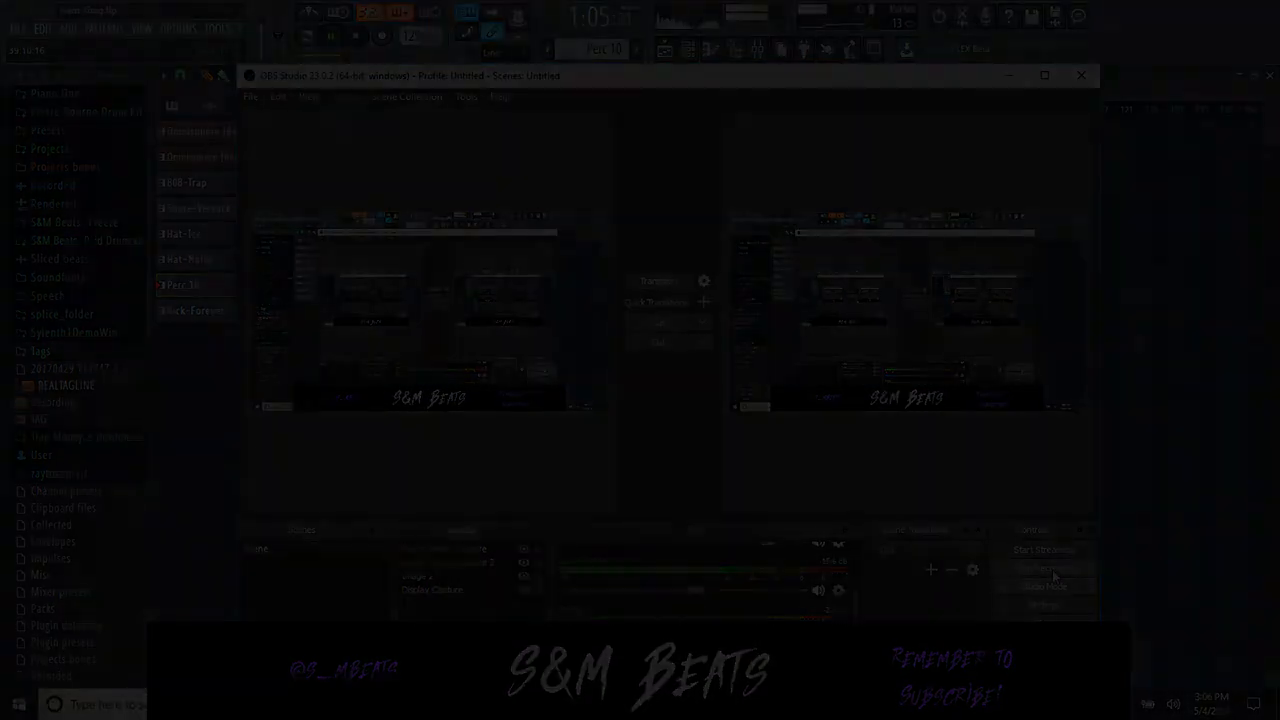